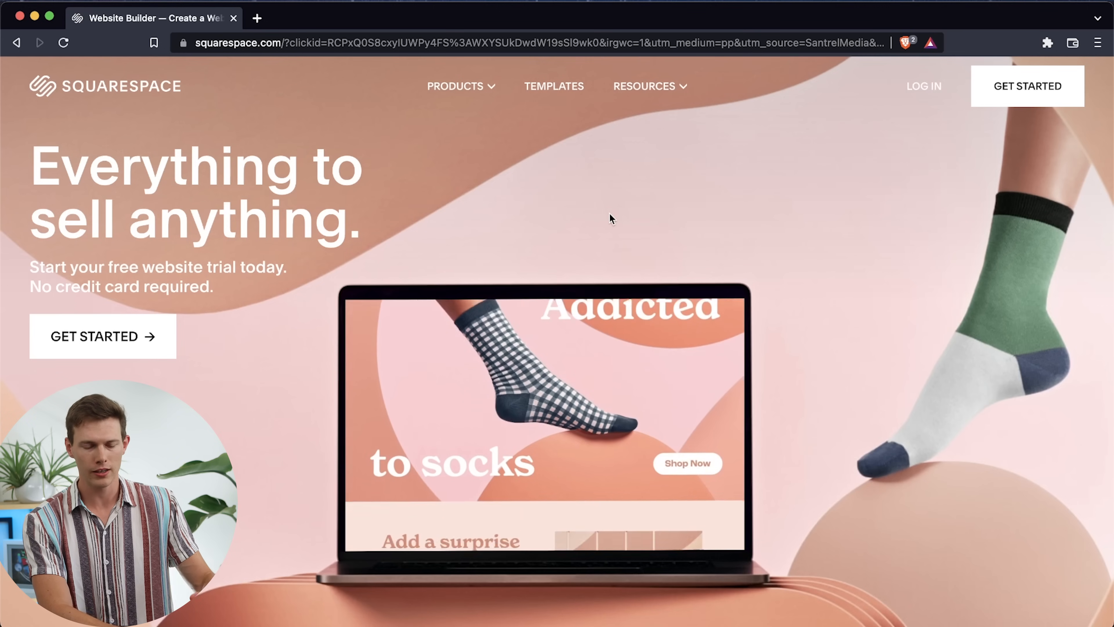
Start setting up a new site and choose Food as what the site is about
left_click(1028, 83)
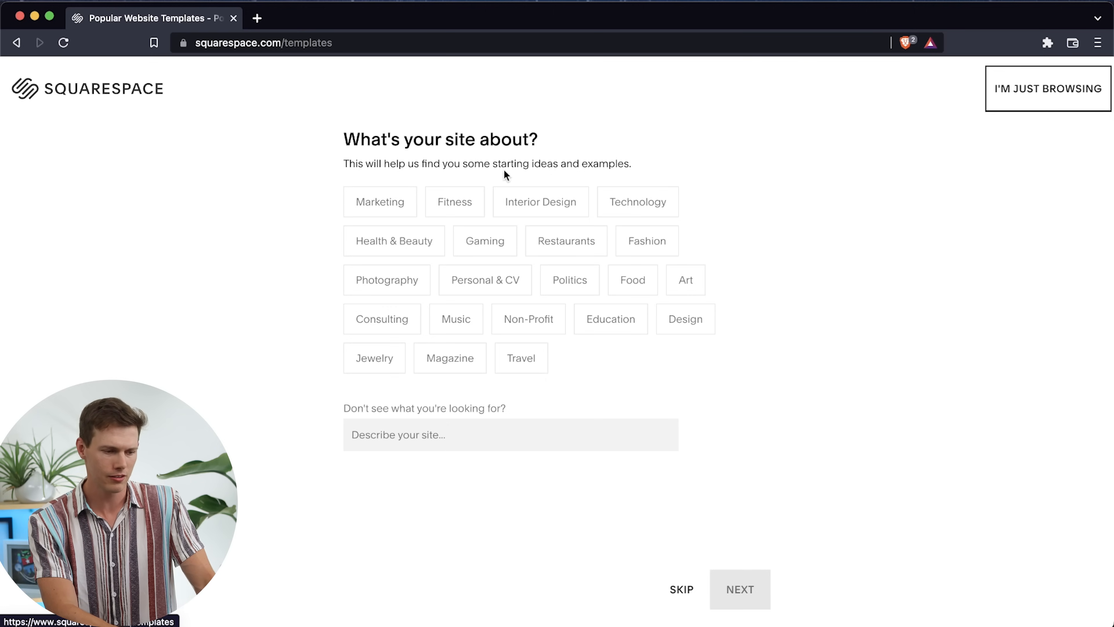
left_click(461, 433)
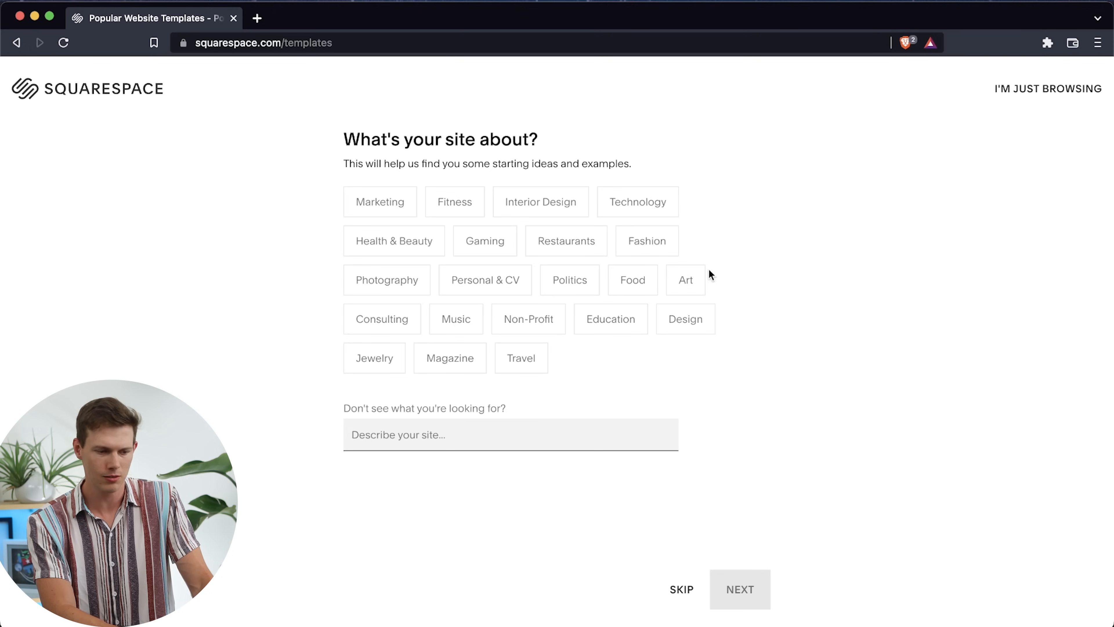
left_click(638, 291)
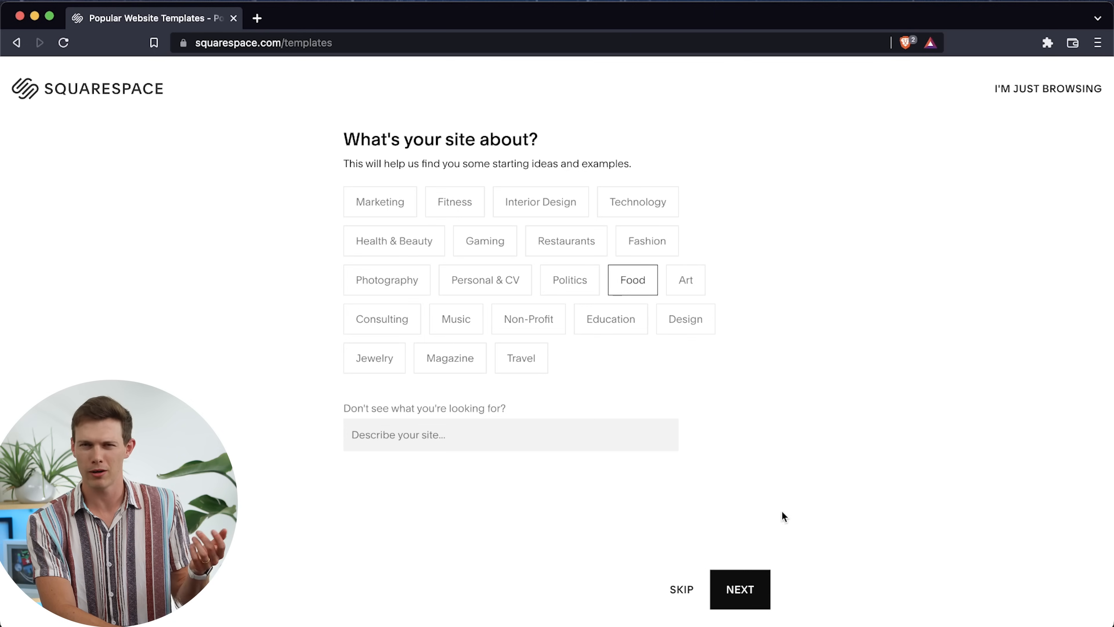
left_click(741, 592)
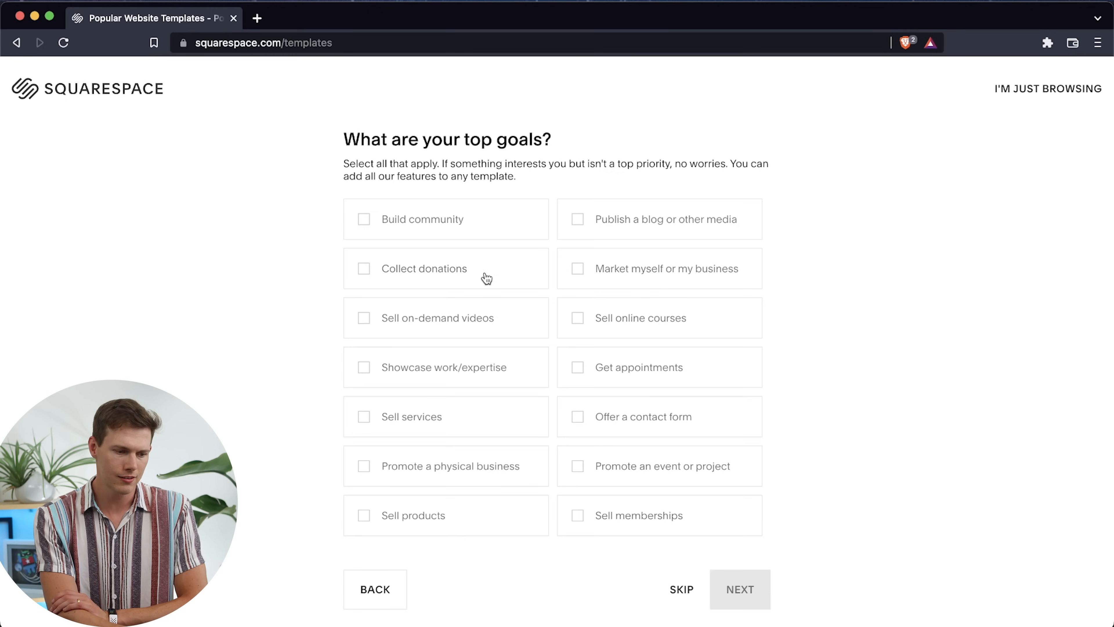
Set the top goal to publishing a blog or other media and the process stage to formalizing an idea or personal project
left_click(636, 219)
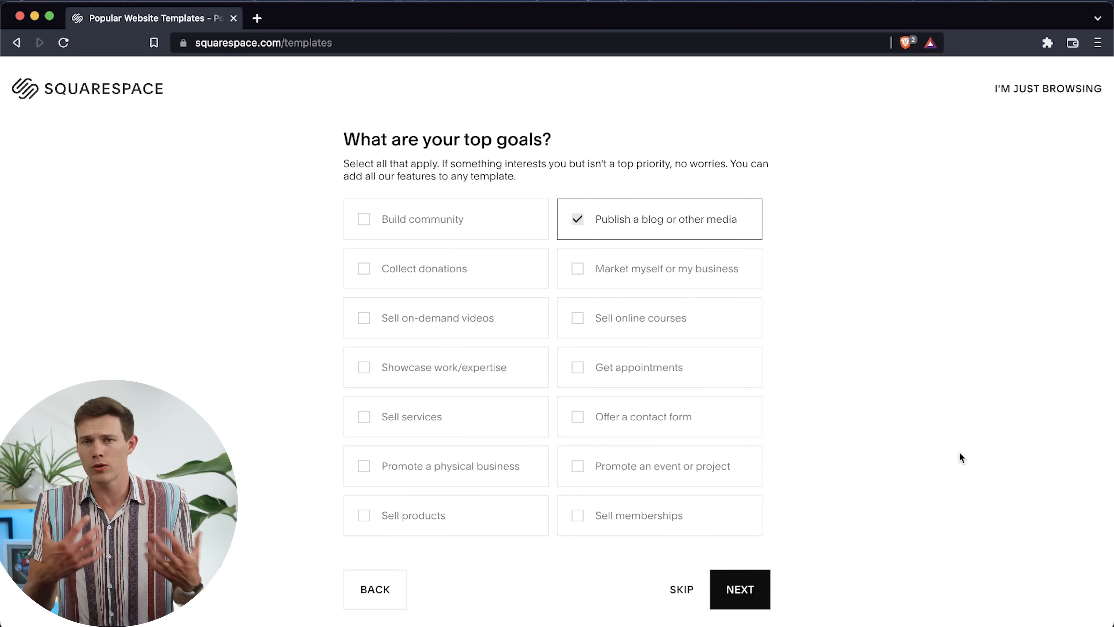
left_click(757, 589)
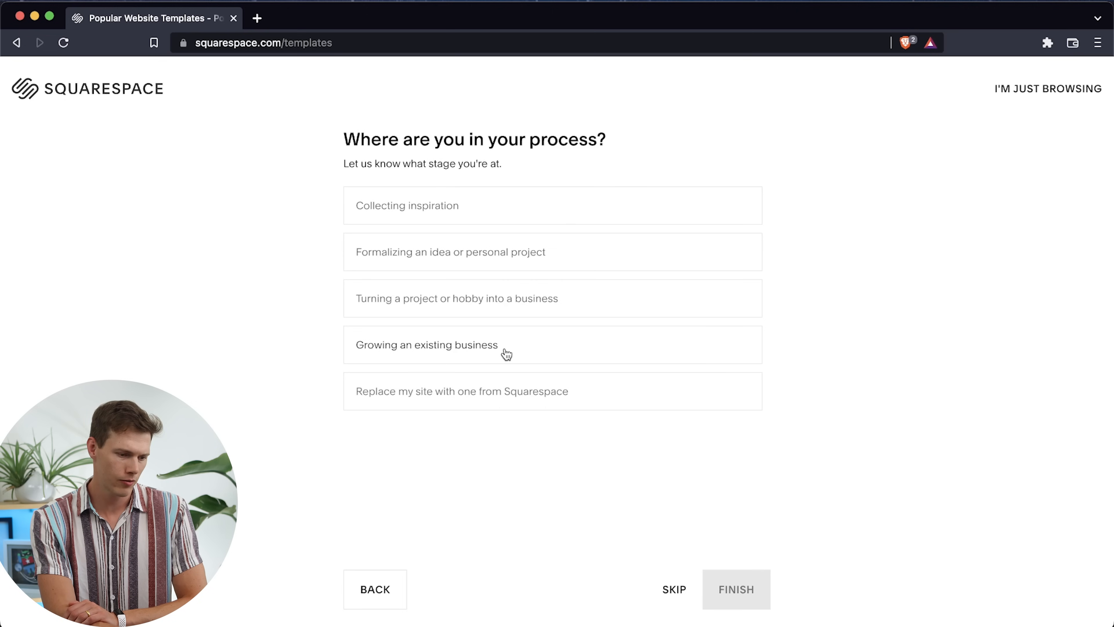
left_click(595, 303)
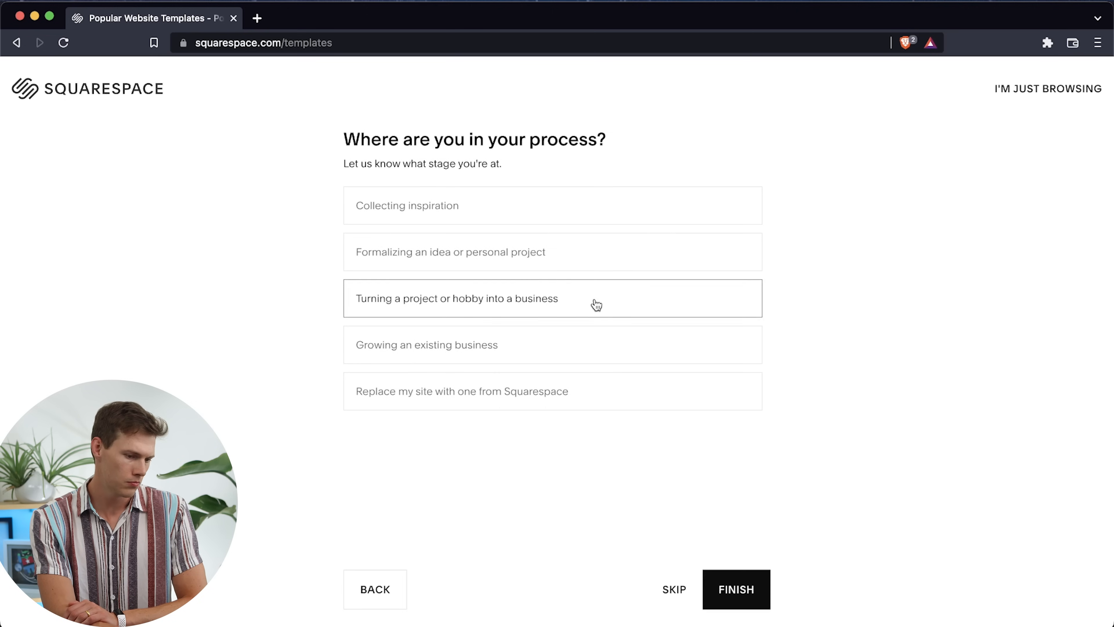
left_click(496, 218)
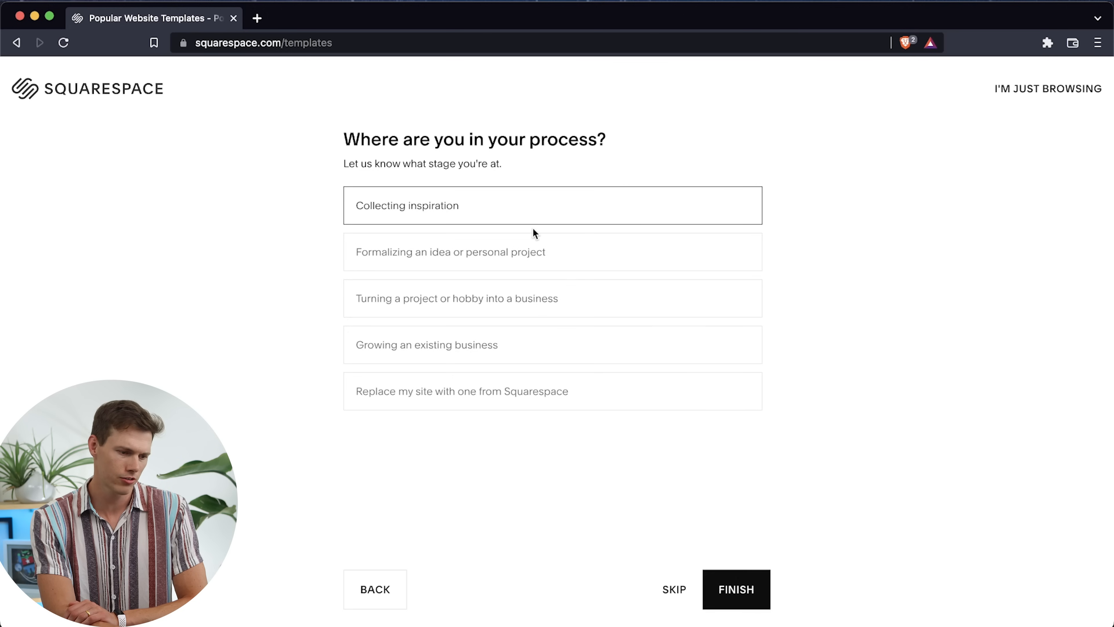
left_click(531, 256)
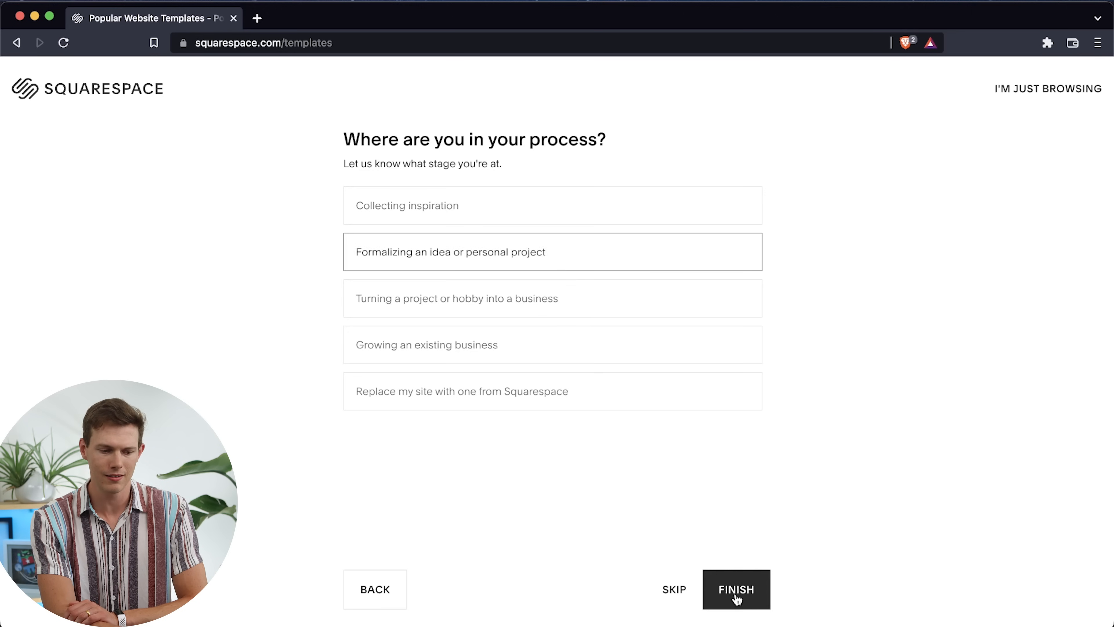
left_click(709, 592)
Look through the best template matches for the Blog type and Food topic
scroll(499, 329, "down", 5)
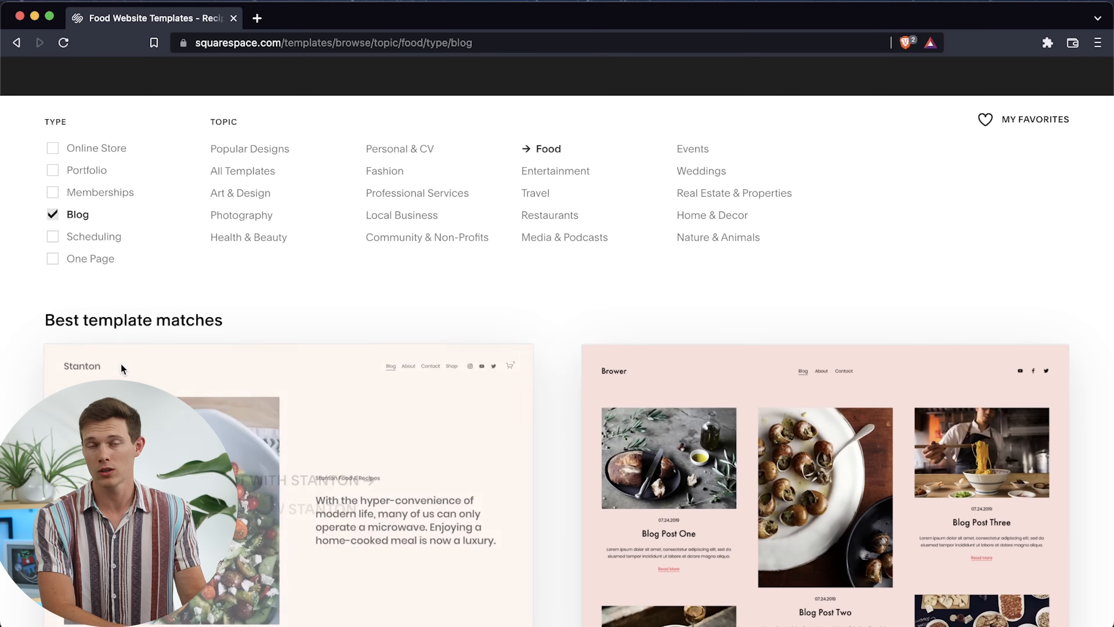
scroll(122, 364, "up", 3)
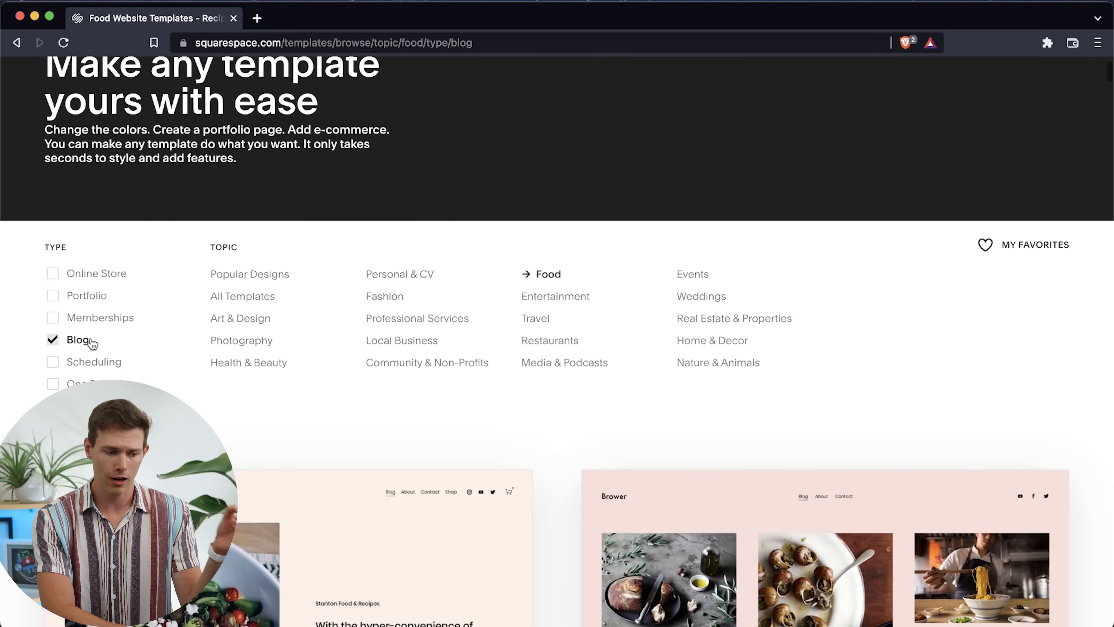
scroll(697, 391, "down", 5)
scroll(697, 391, "down", 4)
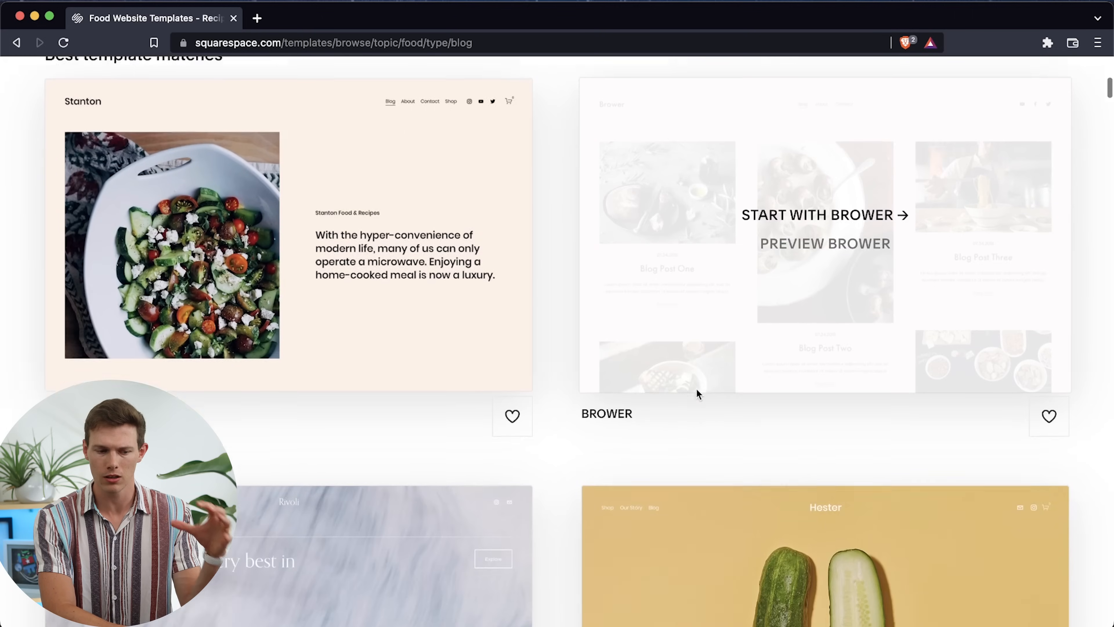
scroll(696, 390, "up", 1)
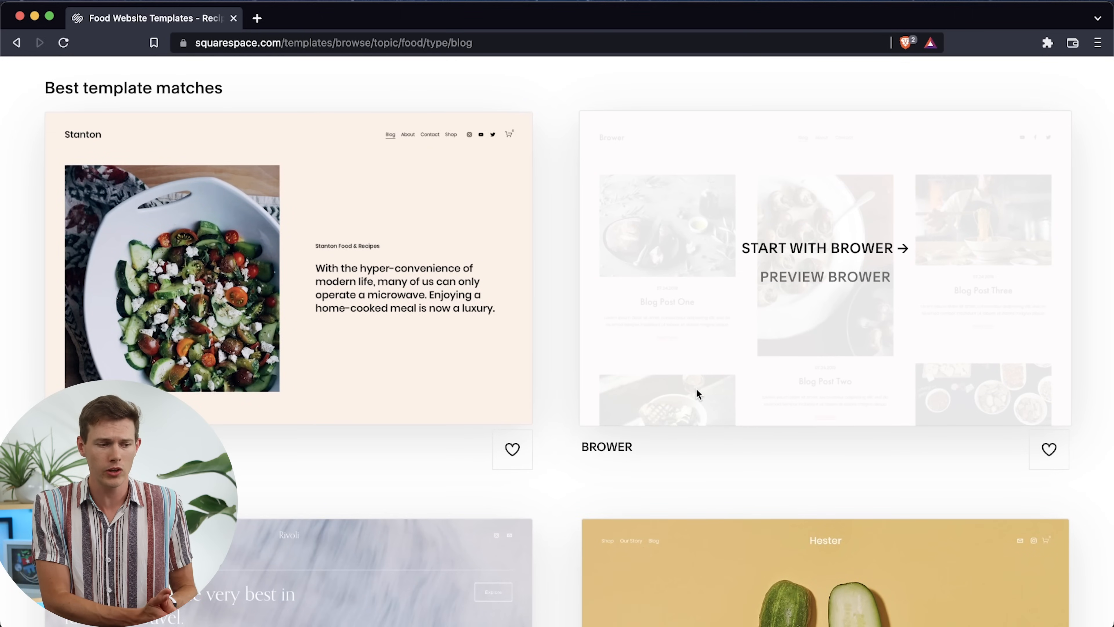
scroll(696, 389, "down", 3)
scroll(697, 392, "down", 10)
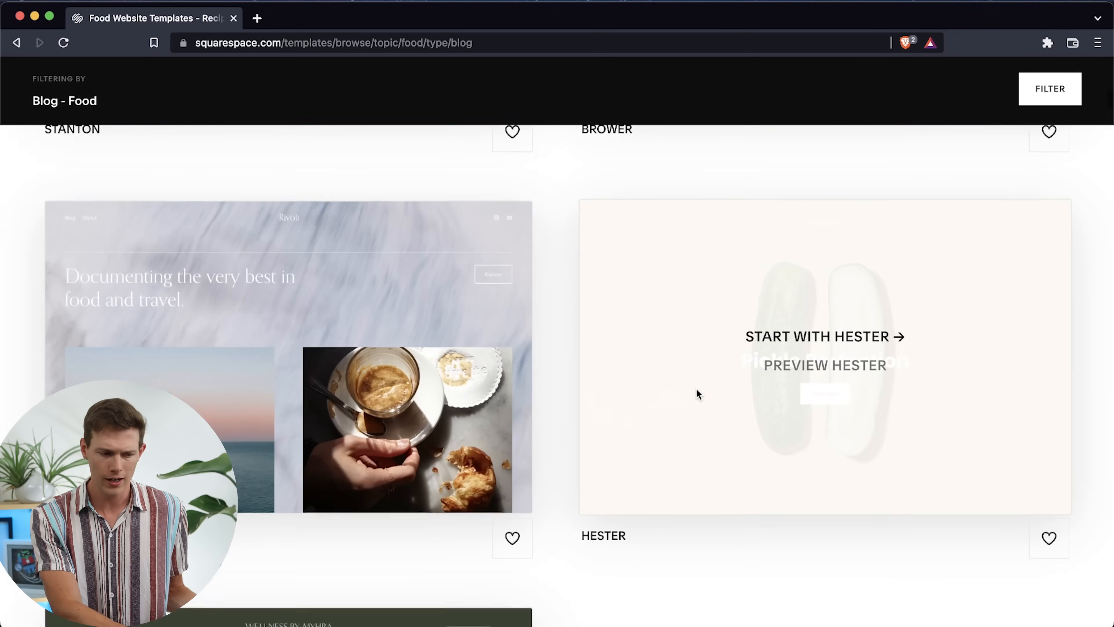
scroll(696, 388, "down", 2)
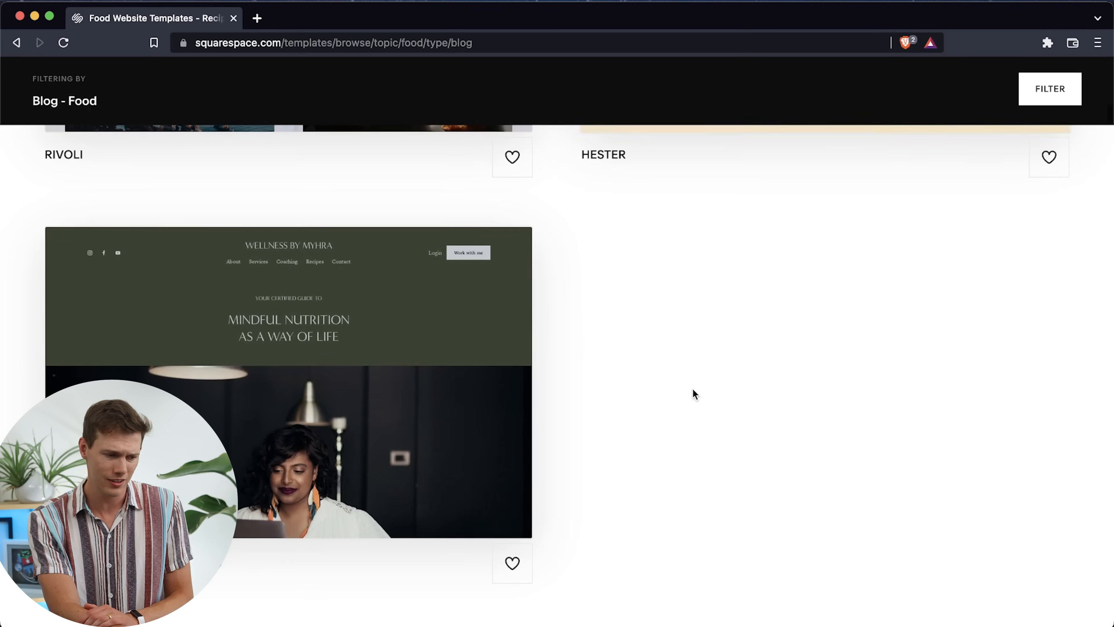
Preview the Myhra template, examine its homepage sections through to the recipes, and return to the template list
mouse_move(325, 424)
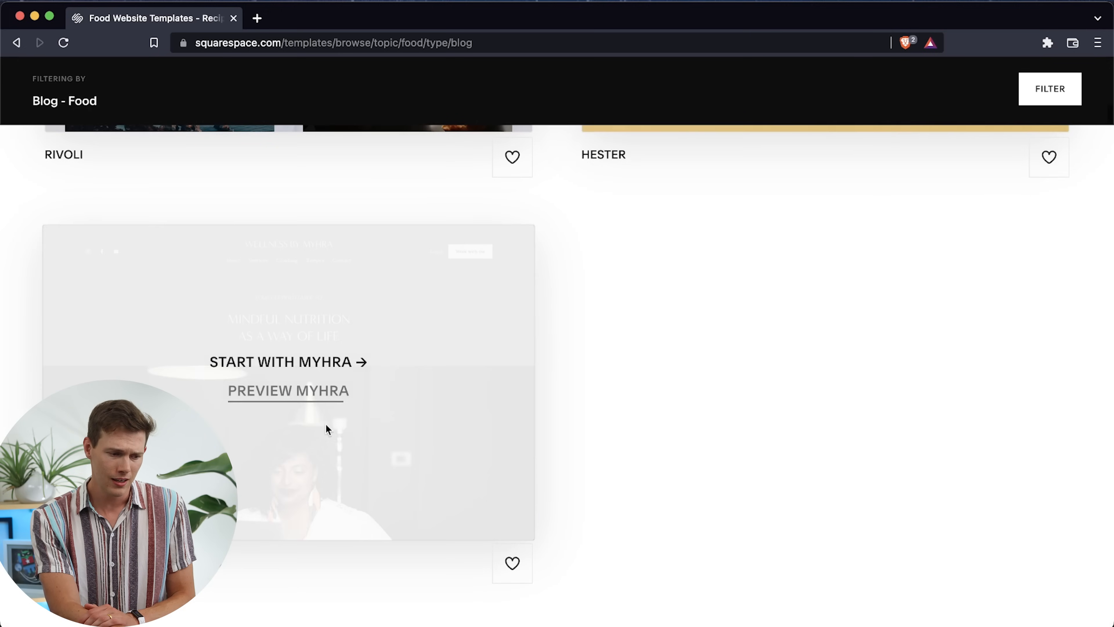
left_click(278, 400)
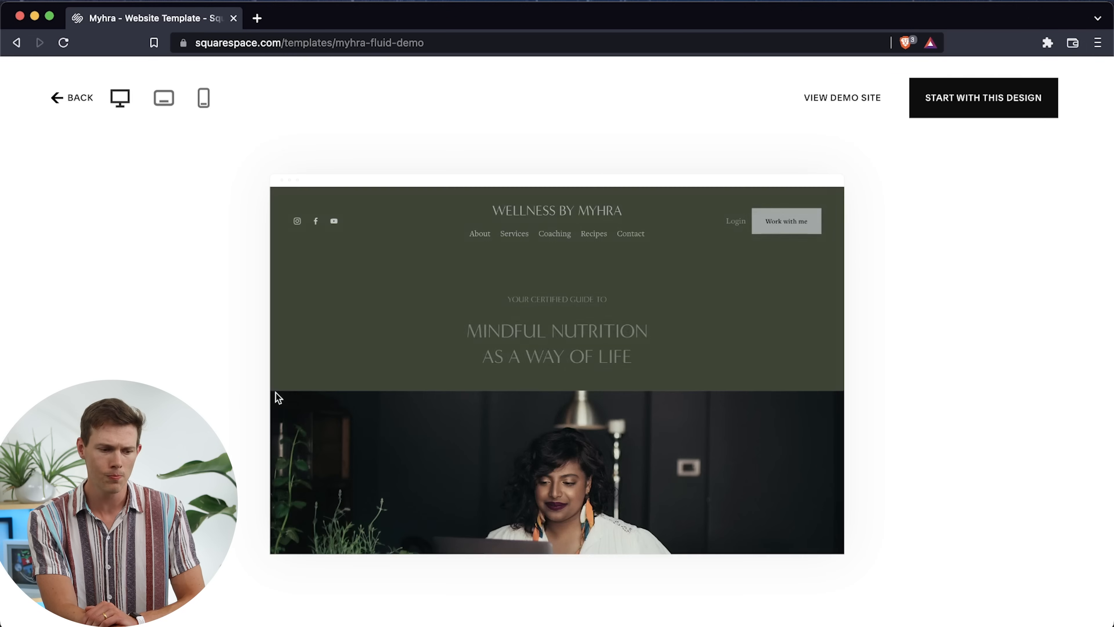
scroll(637, 458, "down", 3)
scroll(637, 458, "down", 1)
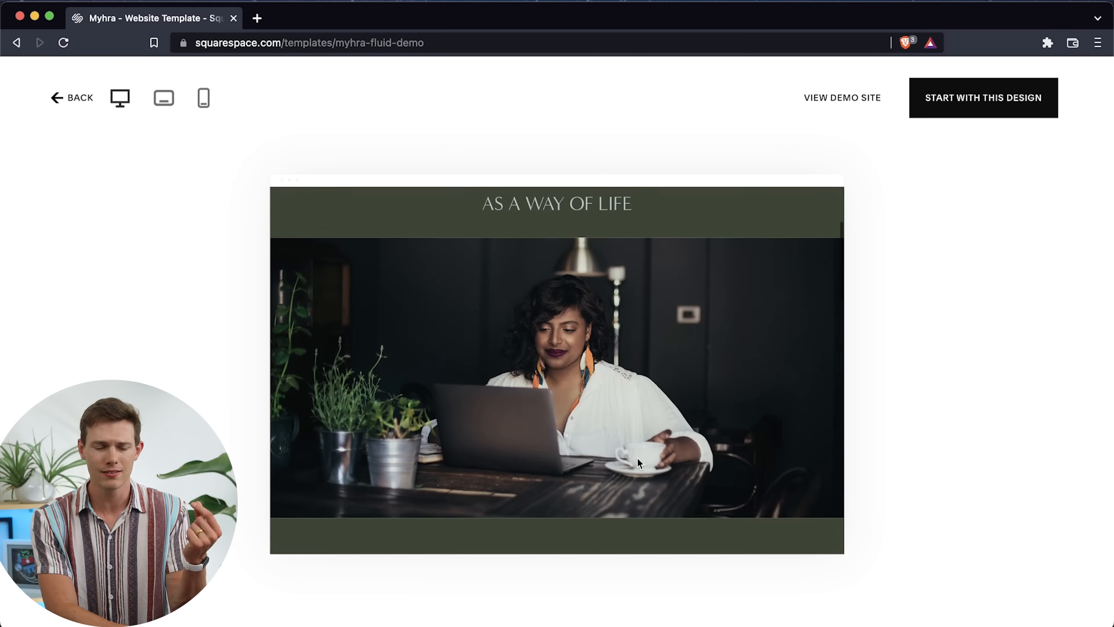
scroll(656, 374, "down", 6)
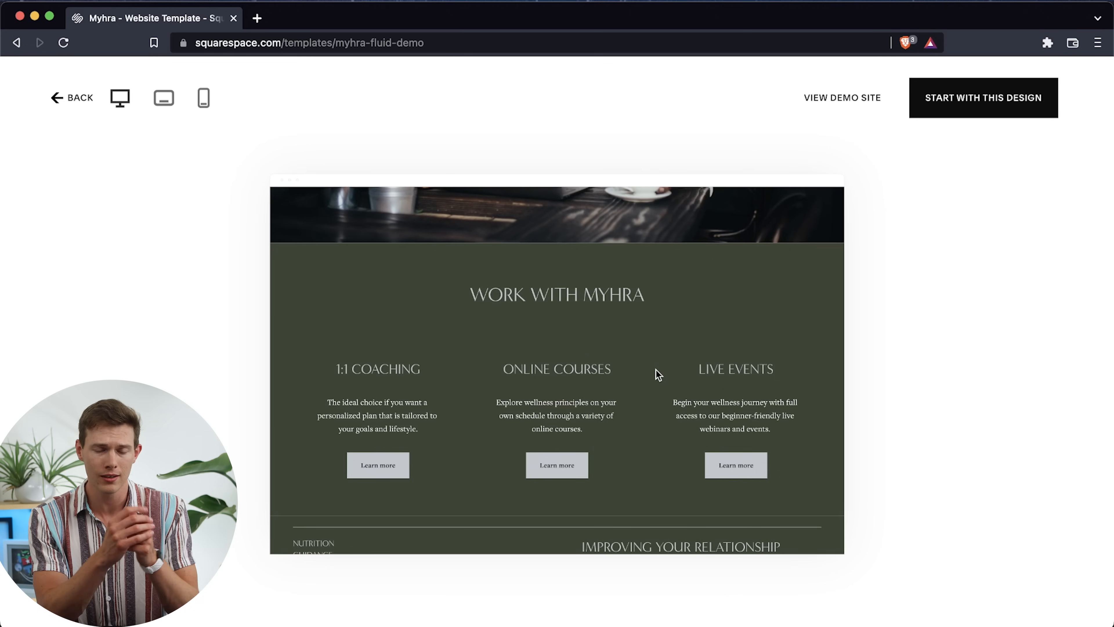
scroll(658, 374, "up", 6)
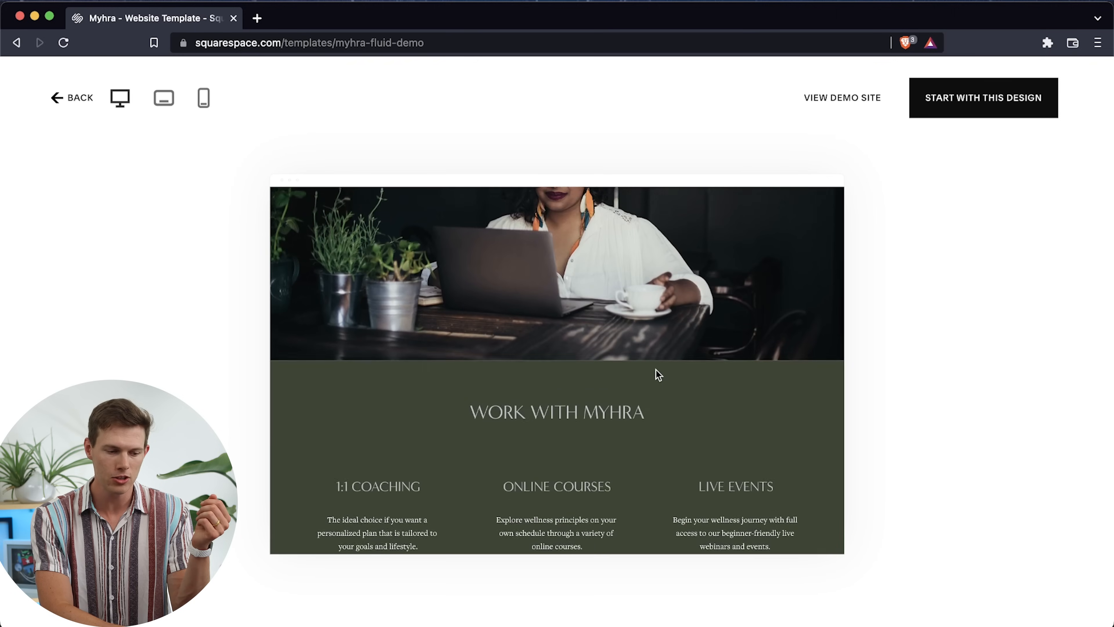
scroll(655, 369, "down", 8)
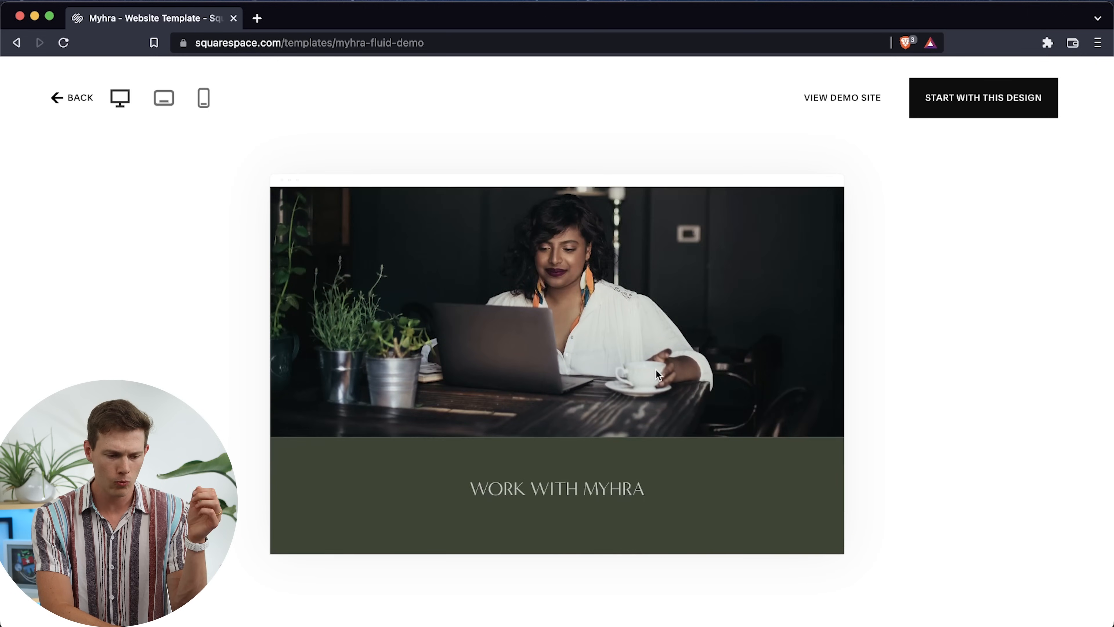
scroll(655, 369, "down", 8)
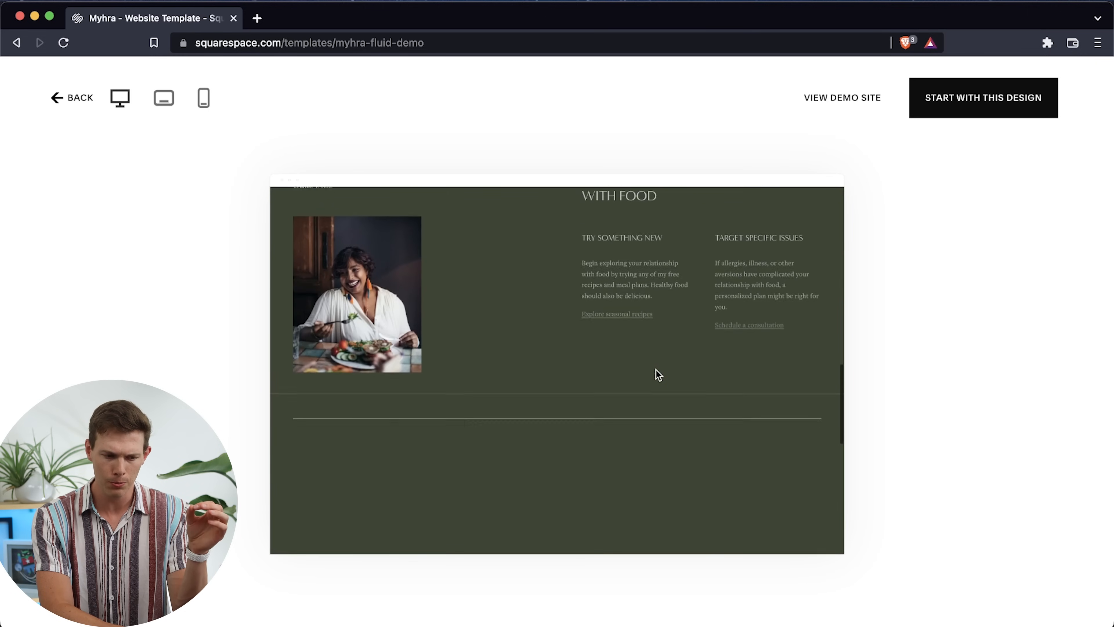
scroll(655, 369, "down", 5)
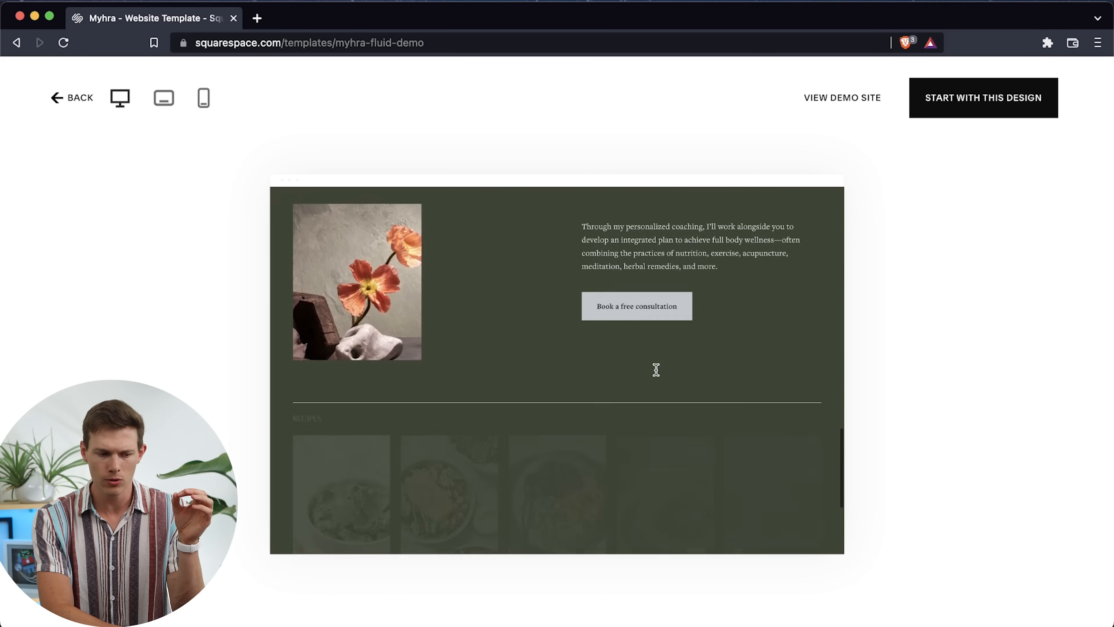
scroll(657, 374, "down", 3)
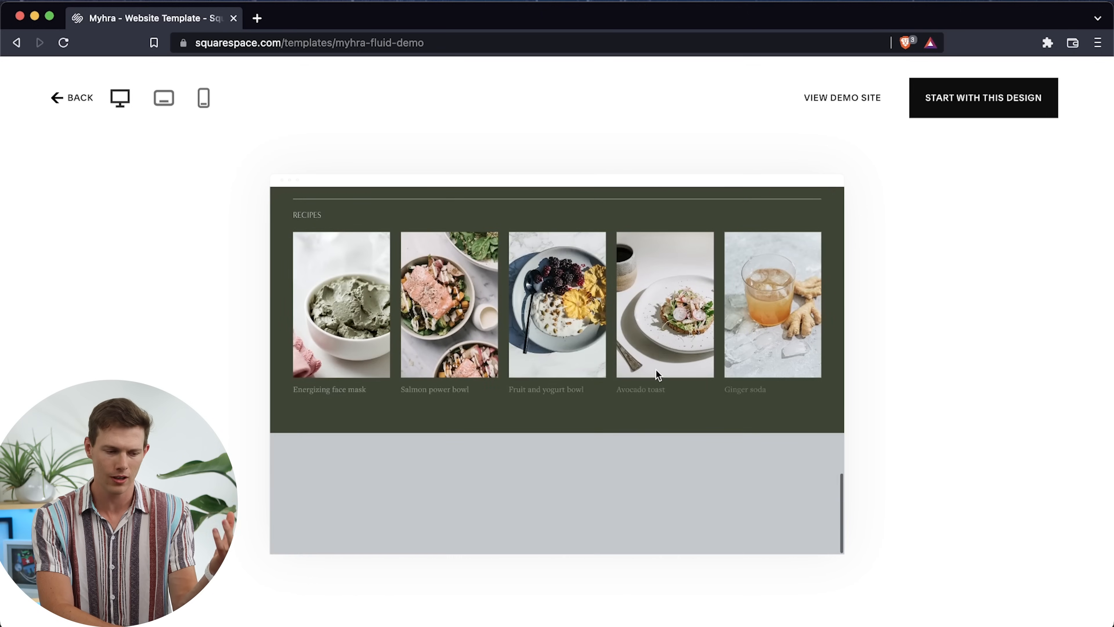
scroll(656, 374, "up", 14)
scroll(656, 369, "up", 10)
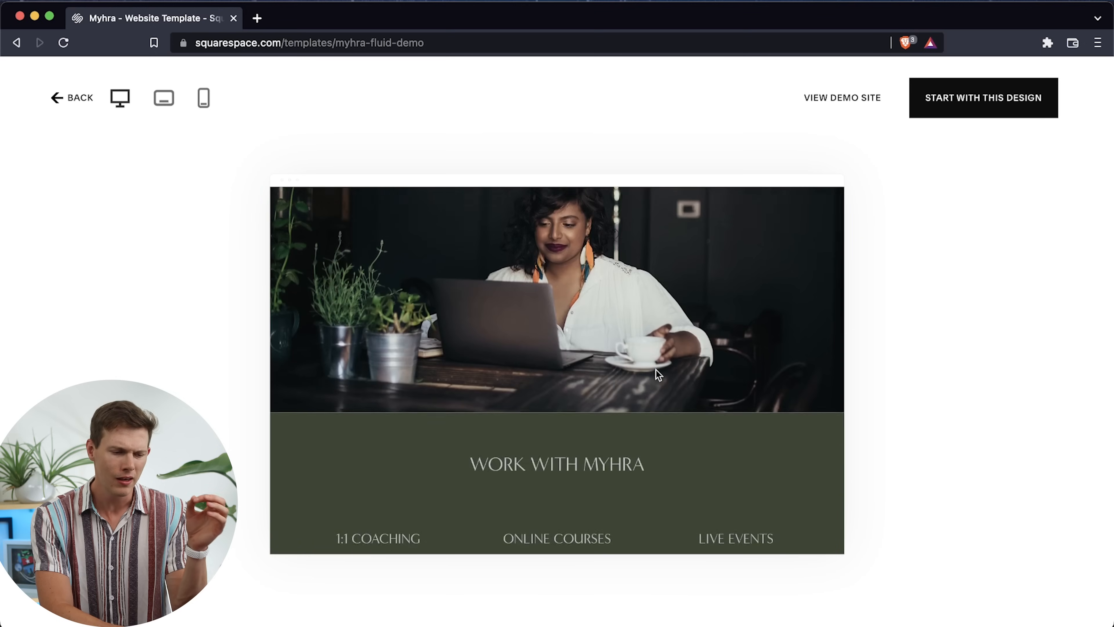
scroll(655, 369, "down", 6)
scroll(658, 374, "up", 1)
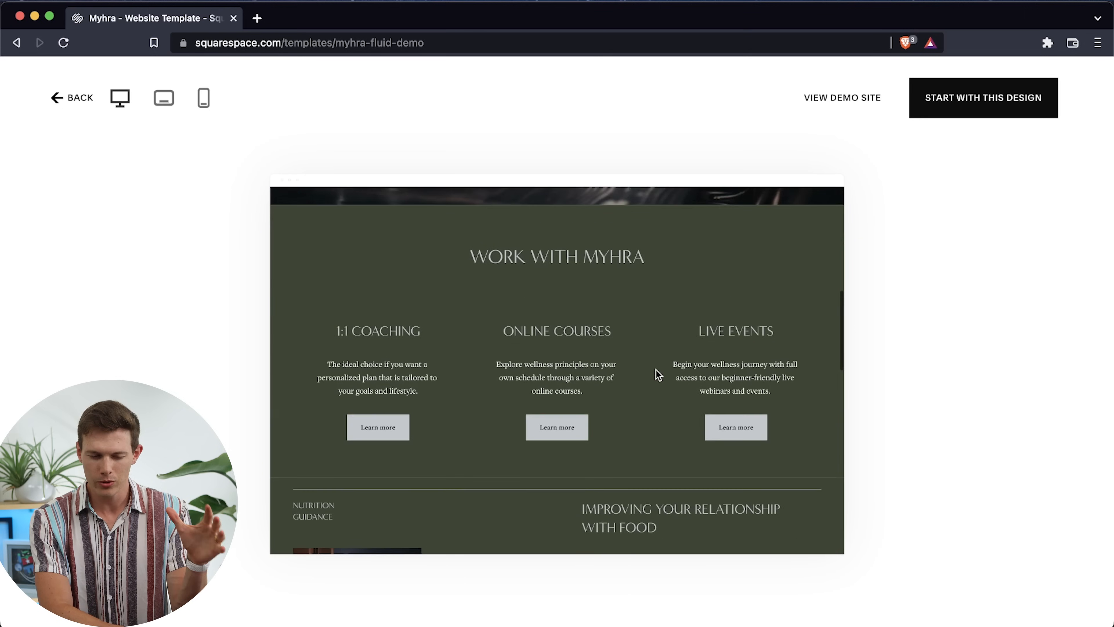
scroll(658, 374, "down", 2)
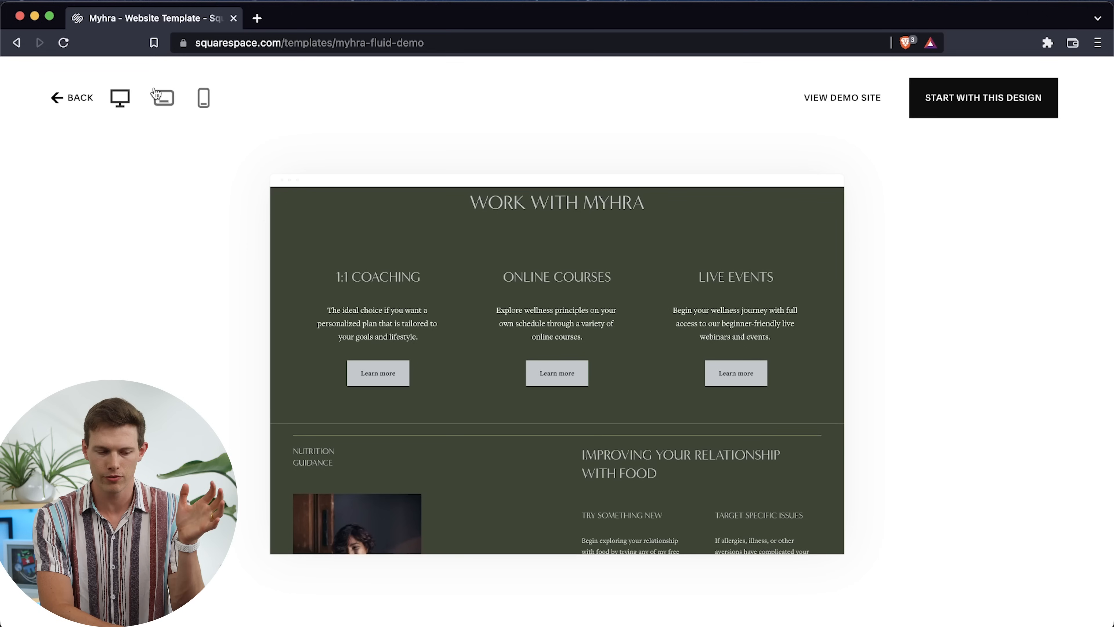
left_click(59, 100)
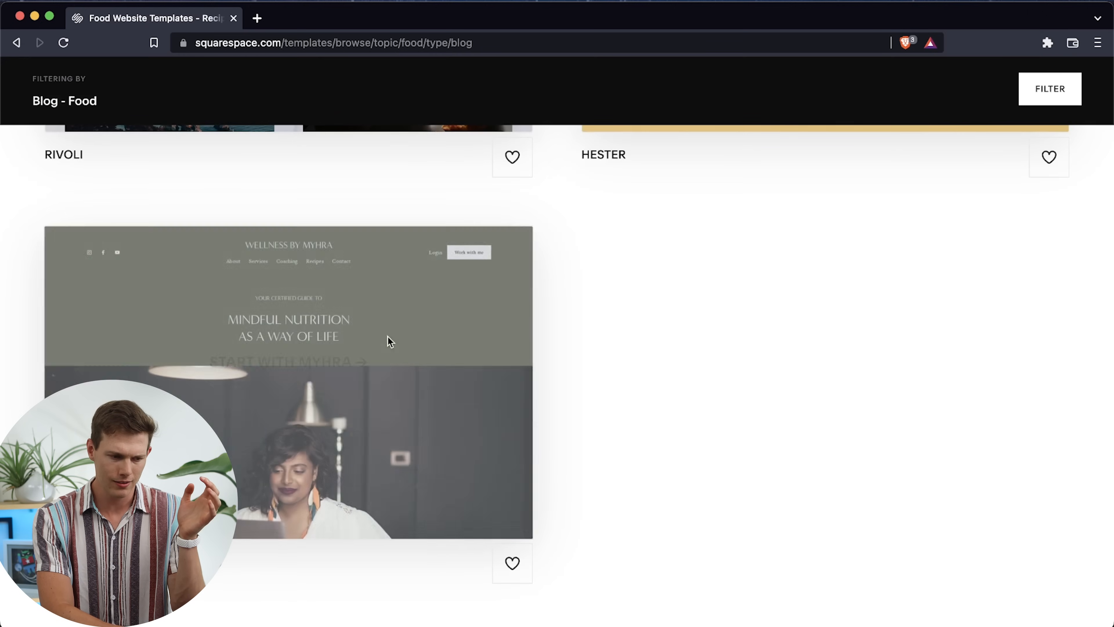
Start a site with the Myhra template and choose email as the way to create the account
scroll(436, 375, "up", 10)
scroll(436, 375, "up", 13)
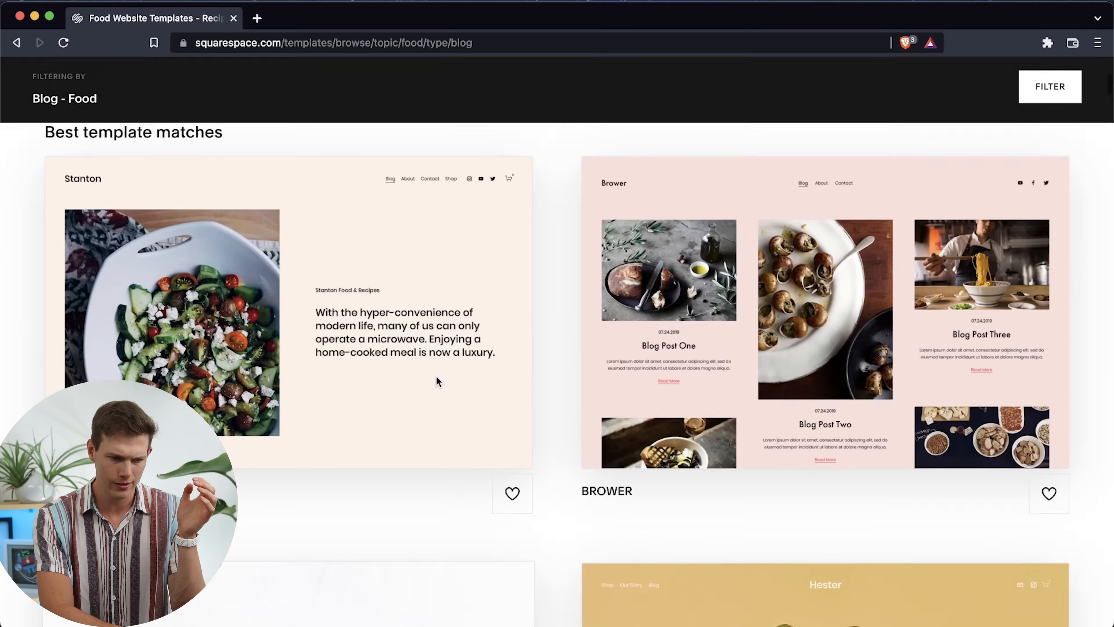
scroll(438, 382, "down", 20)
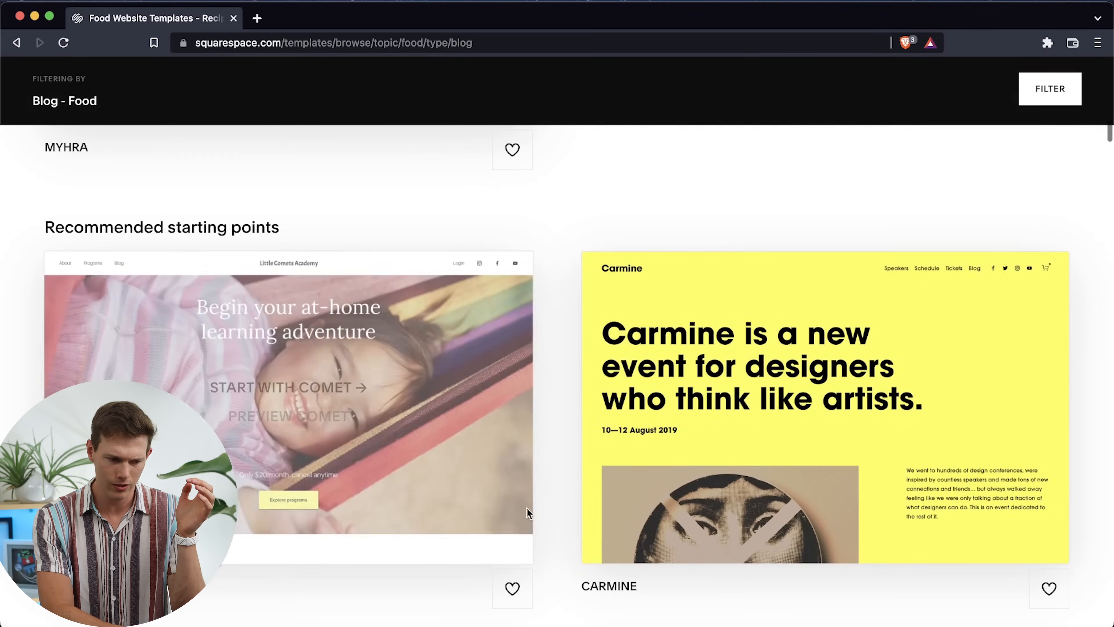
scroll(469, 479, "up", 20)
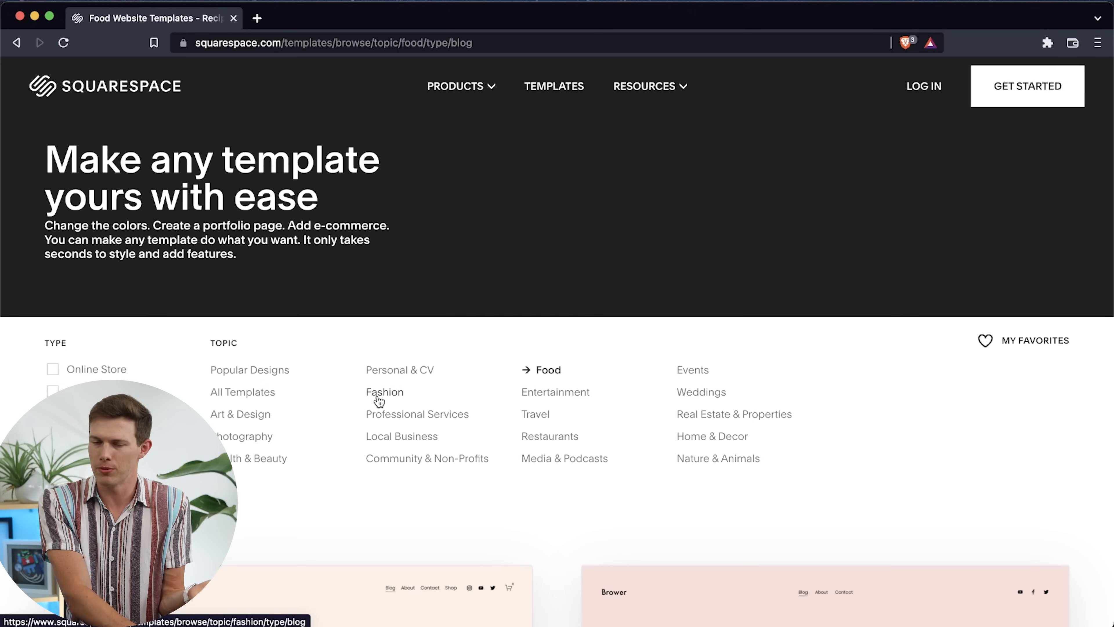
scroll(487, 498, "down", 10)
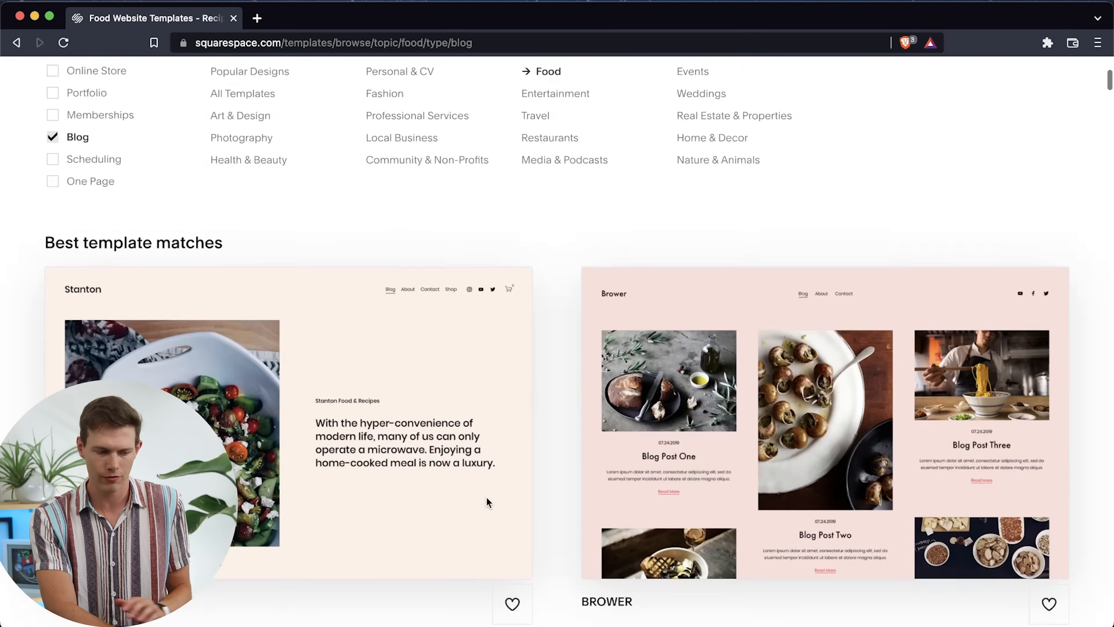
scroll(486, 497, "down", 15)
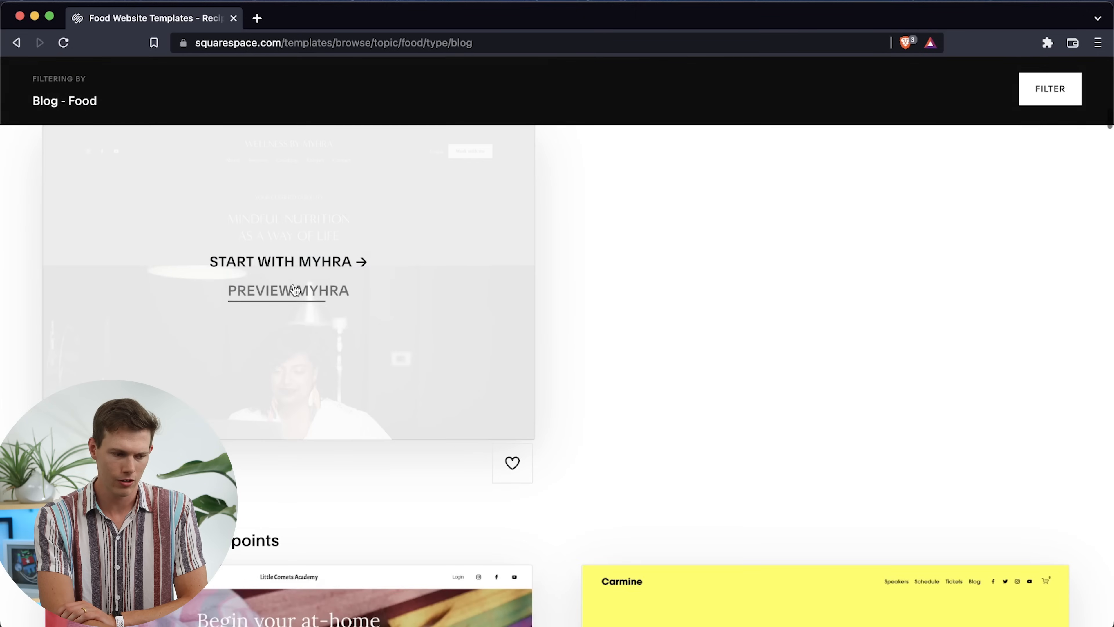
left_click(298, 263)
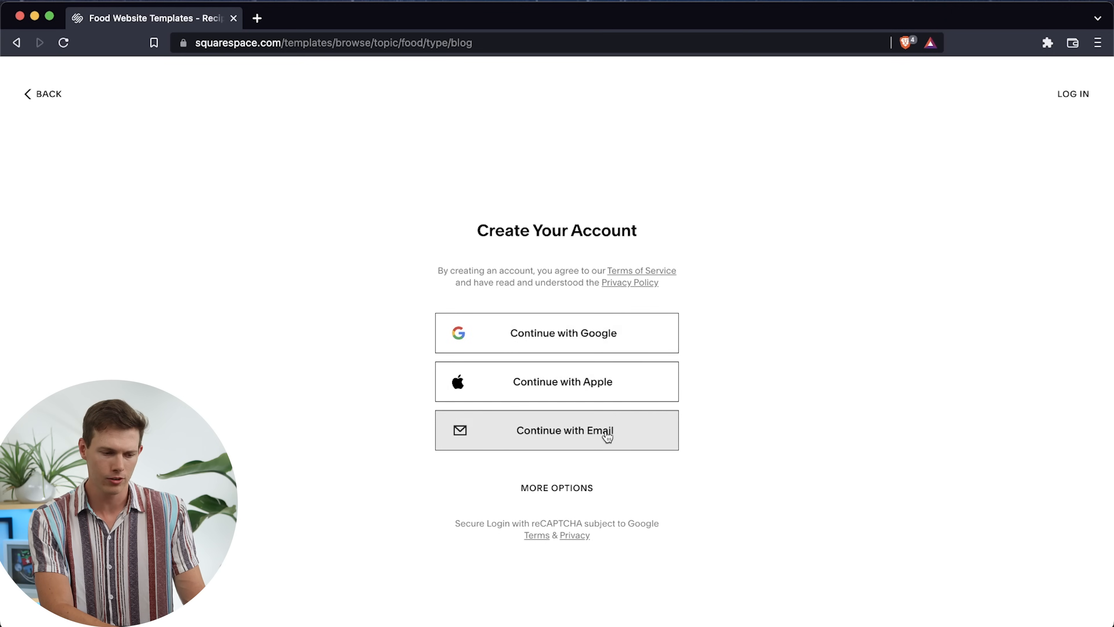
left_click(583, 434)
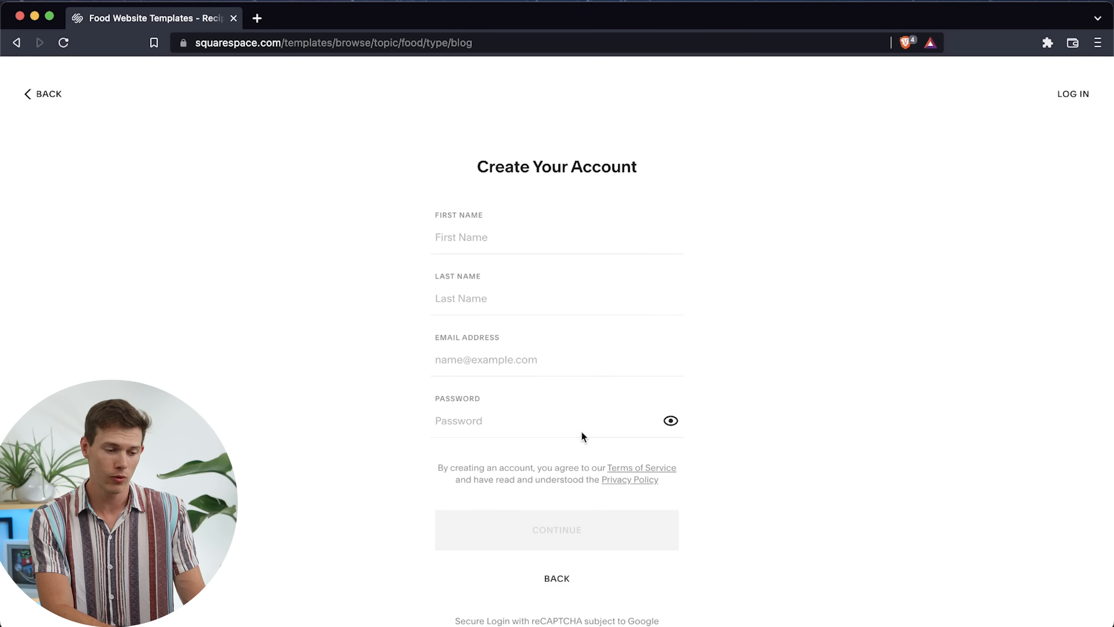
Enter the account holder's first name in the account creation form
left_click(519, 243)
type("Mi")
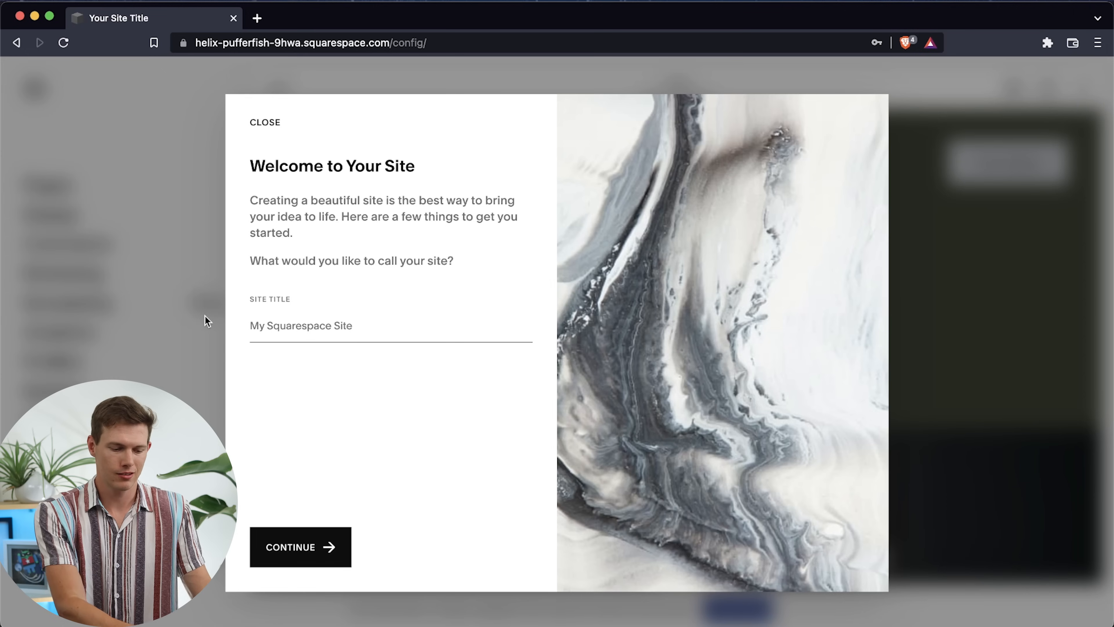
Title the site Mikes Coffee Corner and close the introductory site tour
type("Mikes Coffee Corner")
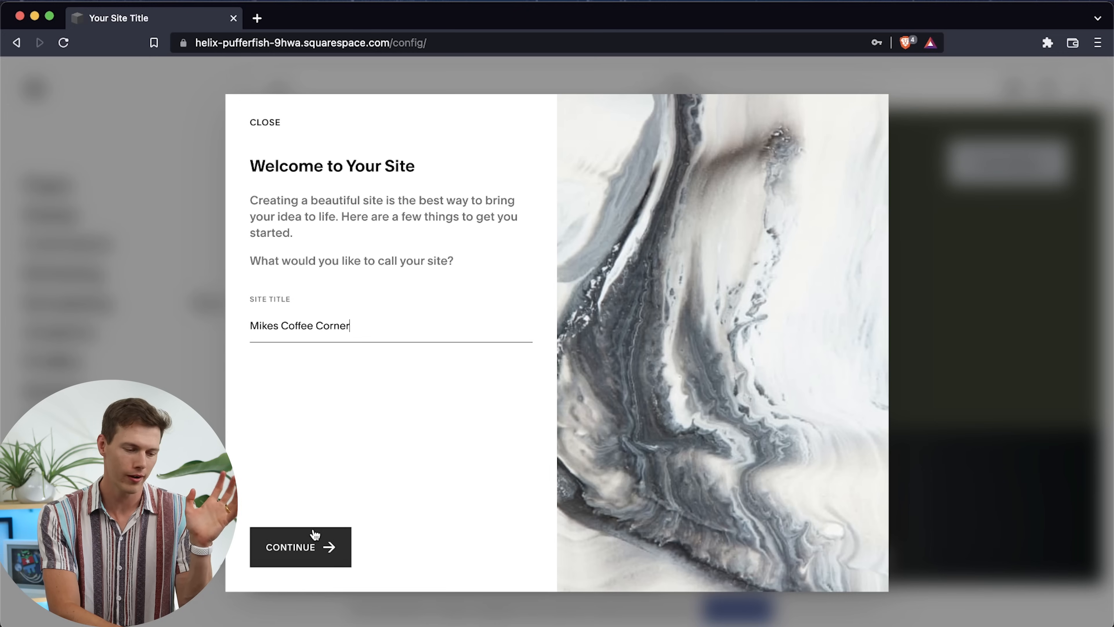
left_click(308, 541)
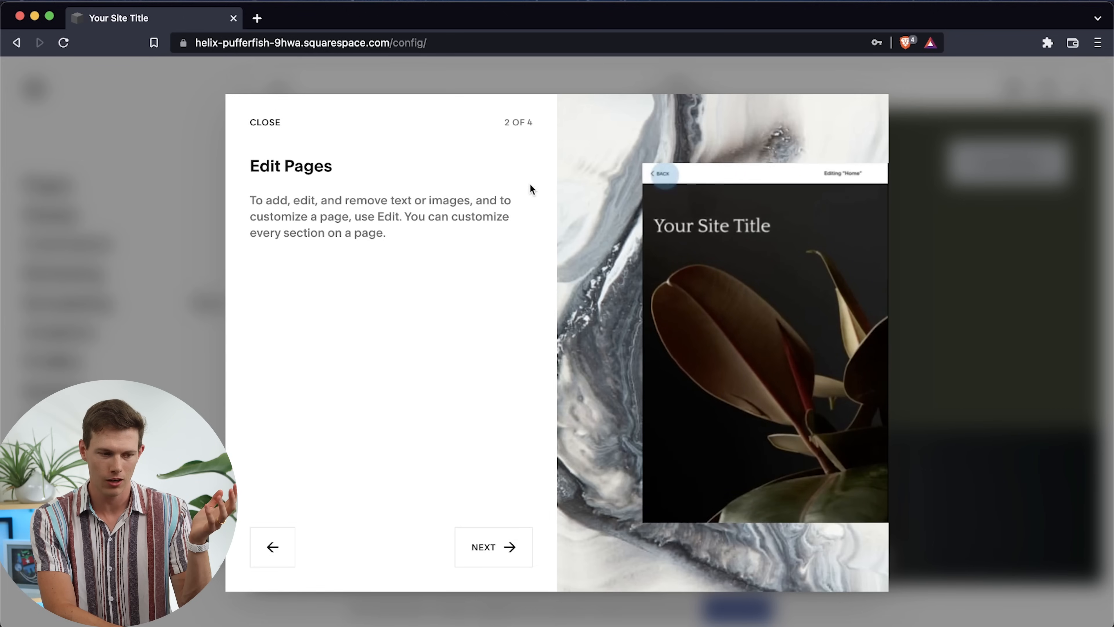
left_click(264, 127)
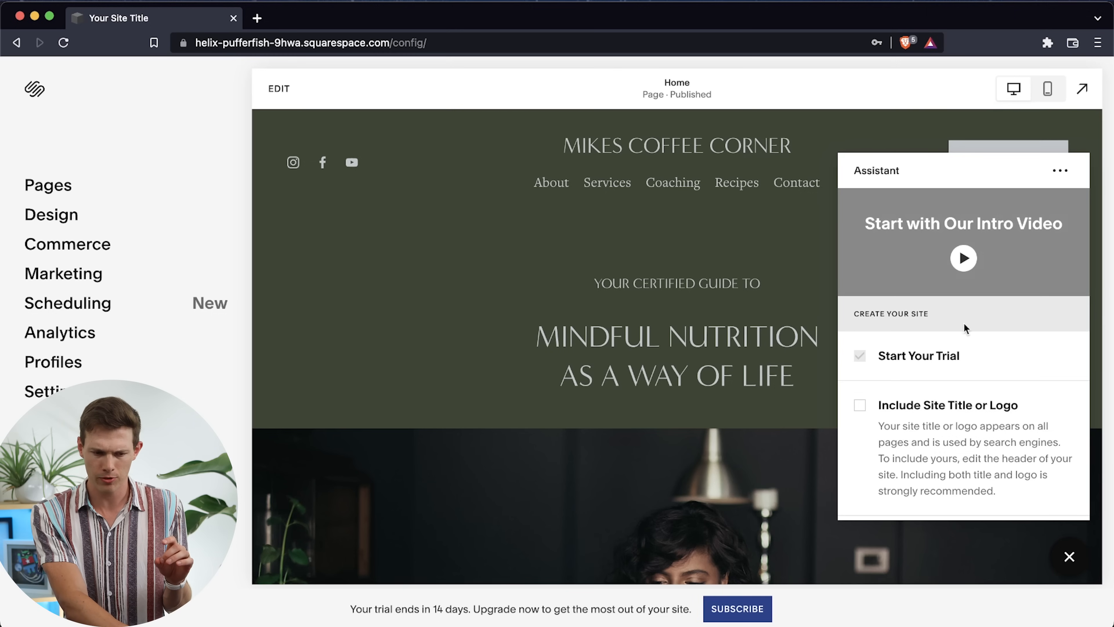
Review the Assistant's site creation checklist and dismiss it
scroll(978, 340, "down", 5)
scroll(978, 339, "up", 5)
scroll(976, 336, "down", 5)
scroll(975, 336, "up", 5)
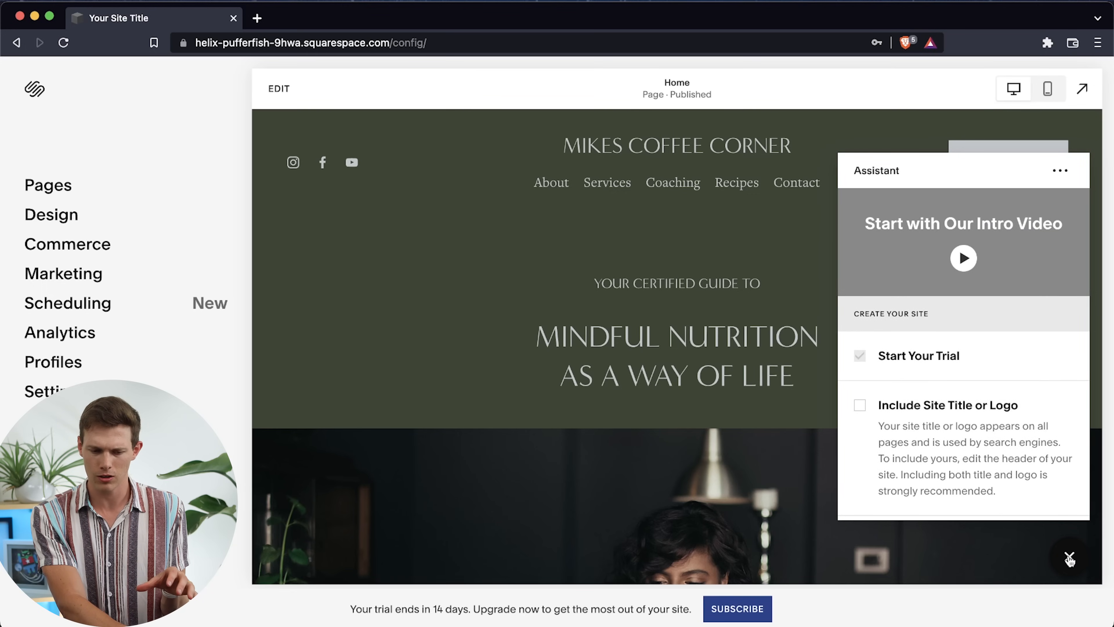
left_click(1066, 558)
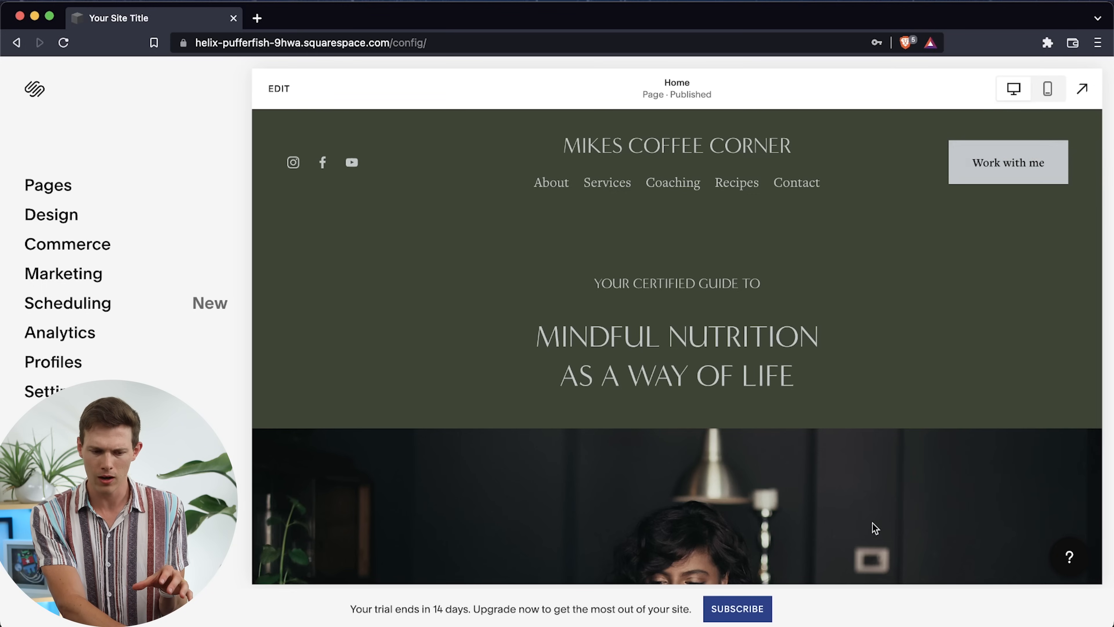
Look over the home page in desktop view, preview it in mobile view, and return to desktop view
left_click(551, 182)
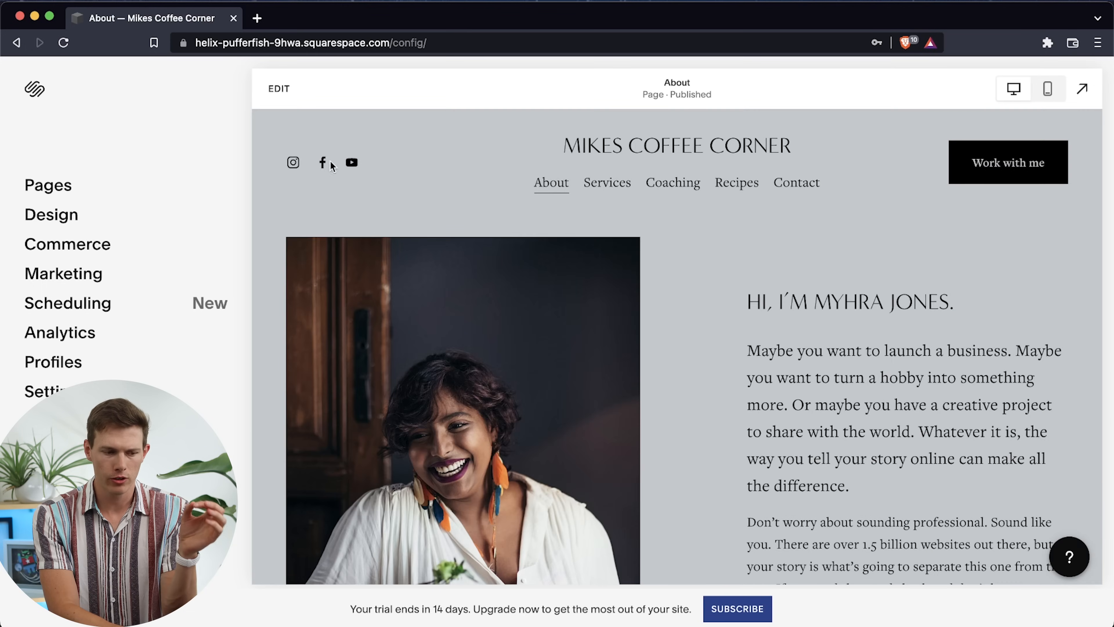
left_click(635, 147)
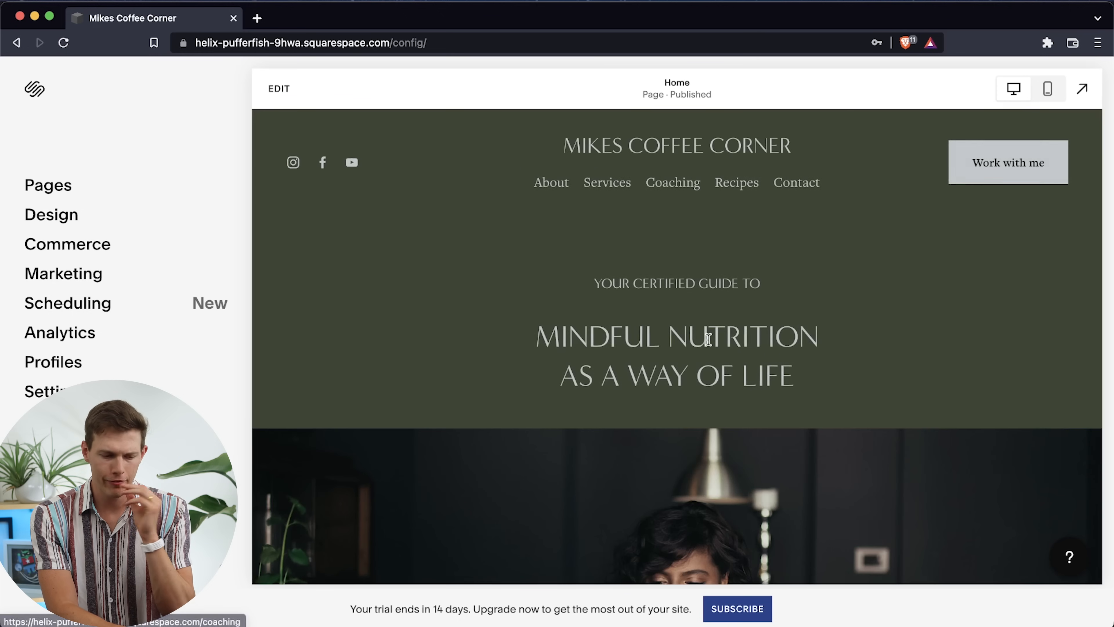
scroll(707, 336, "down", 2)
scroll(708, 339, "up", 2)
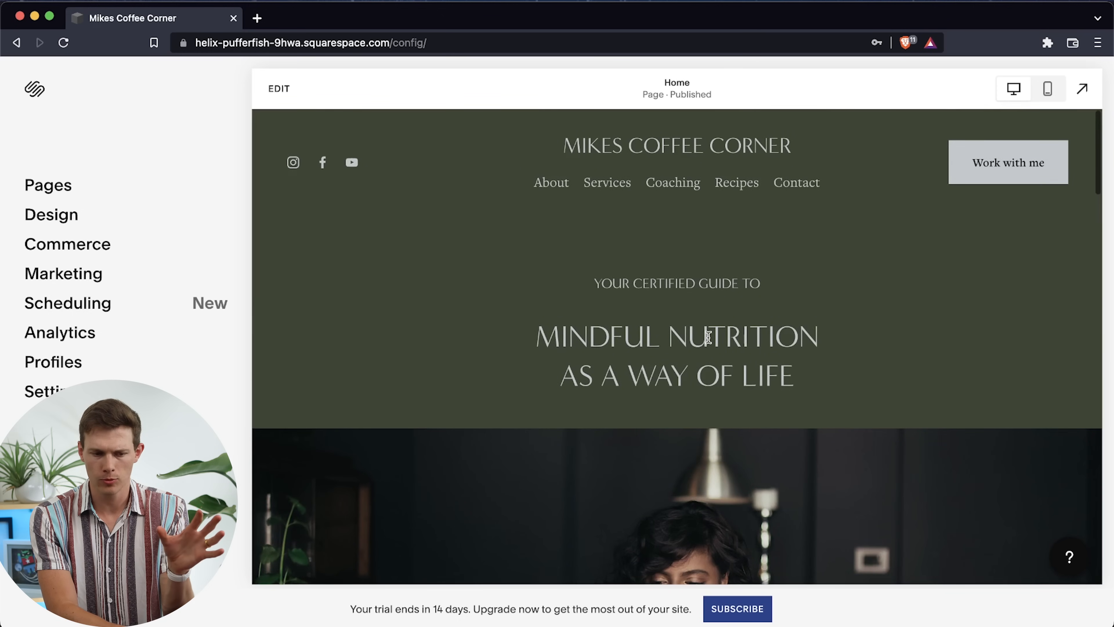
left_click(1052, 90)
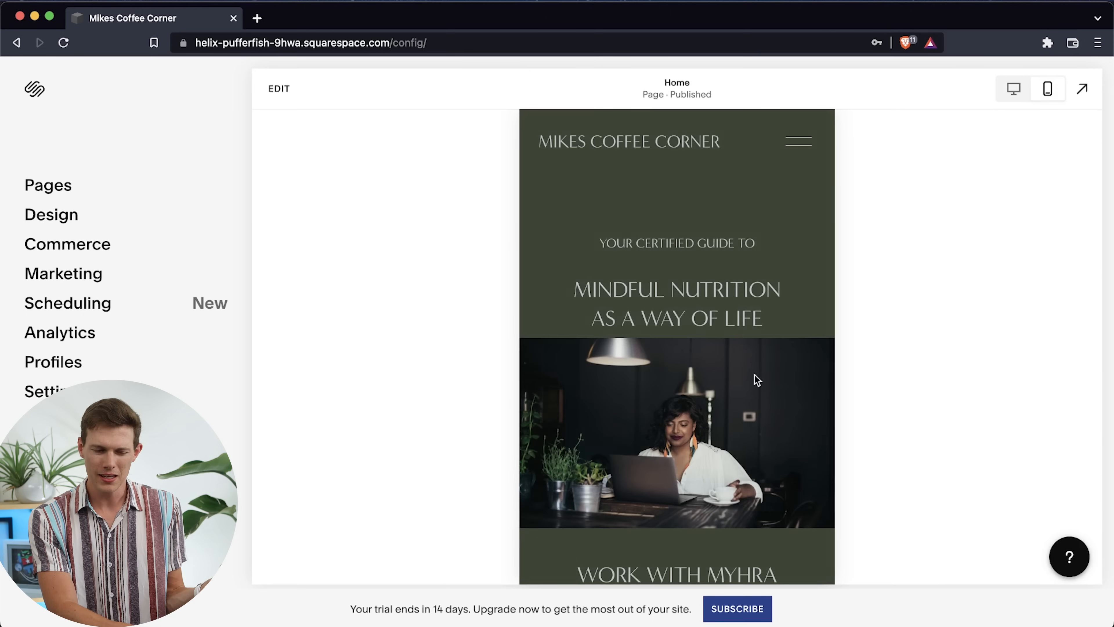
scroll(754, 377, "down", 3)
scroll(758, 380, "down", 2)
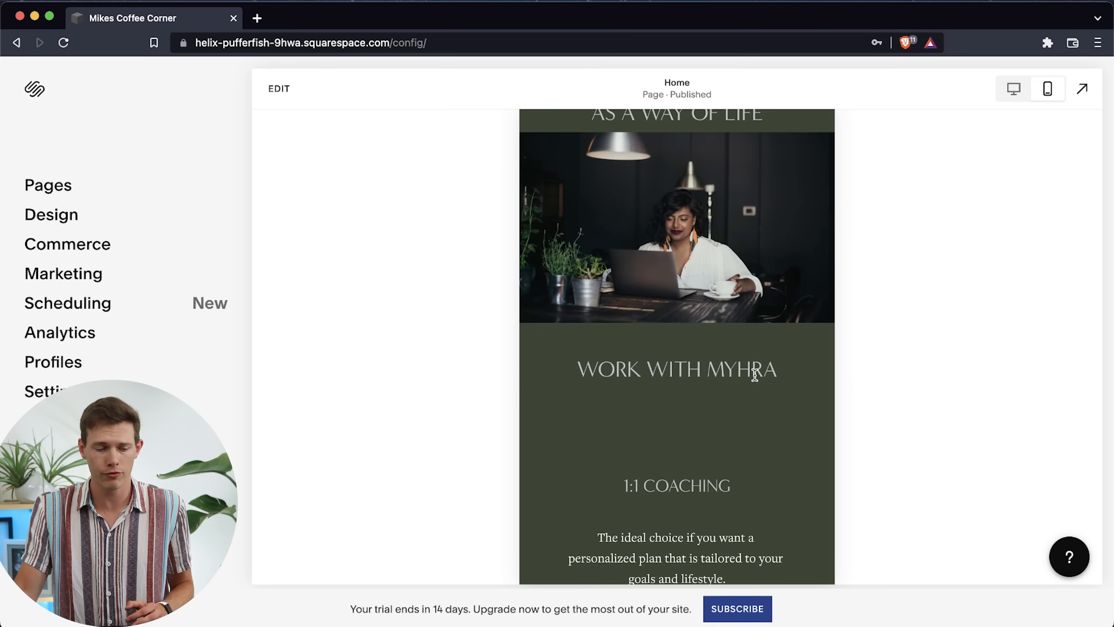
scroll(755, 375, "up", 7)
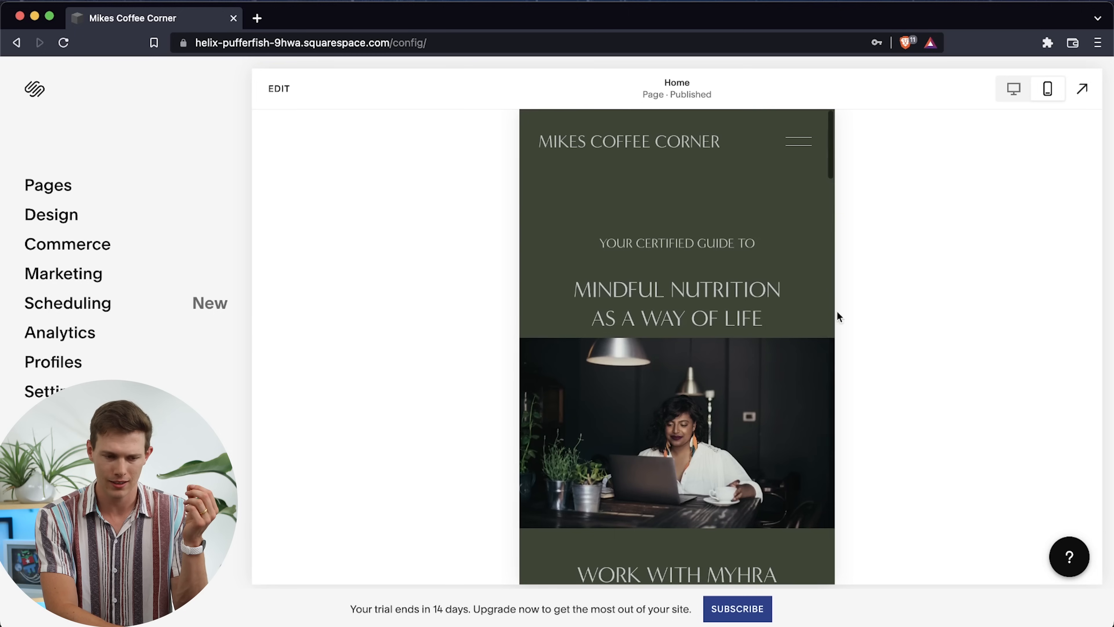
left_click(1016, 91)
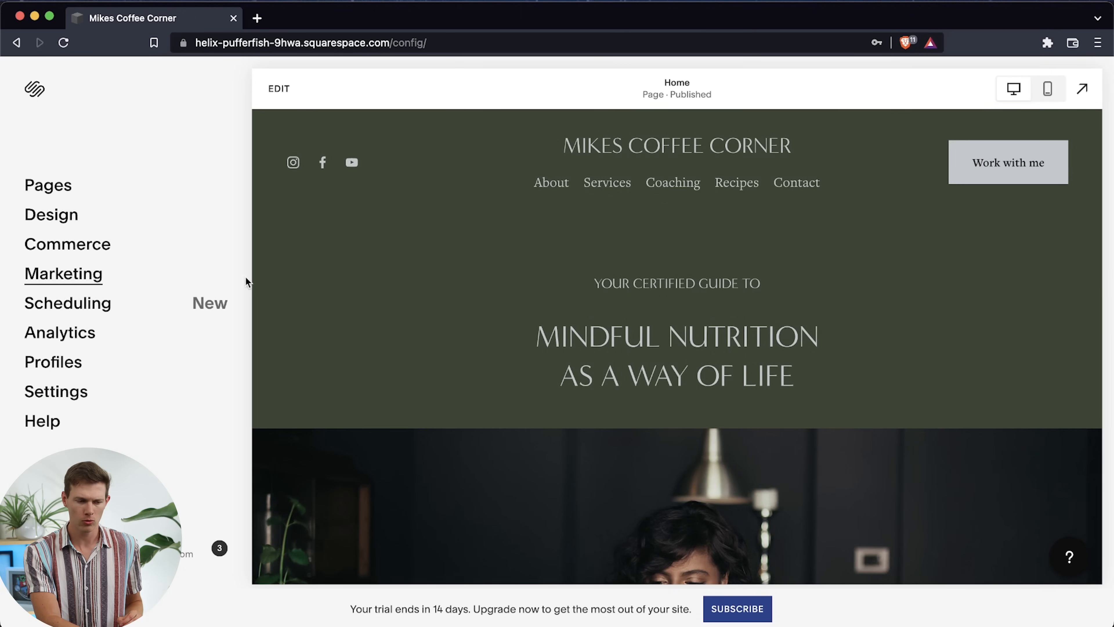
Open the home page for editing and examine its sections down to Improving Your Relationship with Food
scroll(604, 332, "down", 3)
scroll(603, 336, "up", 3)
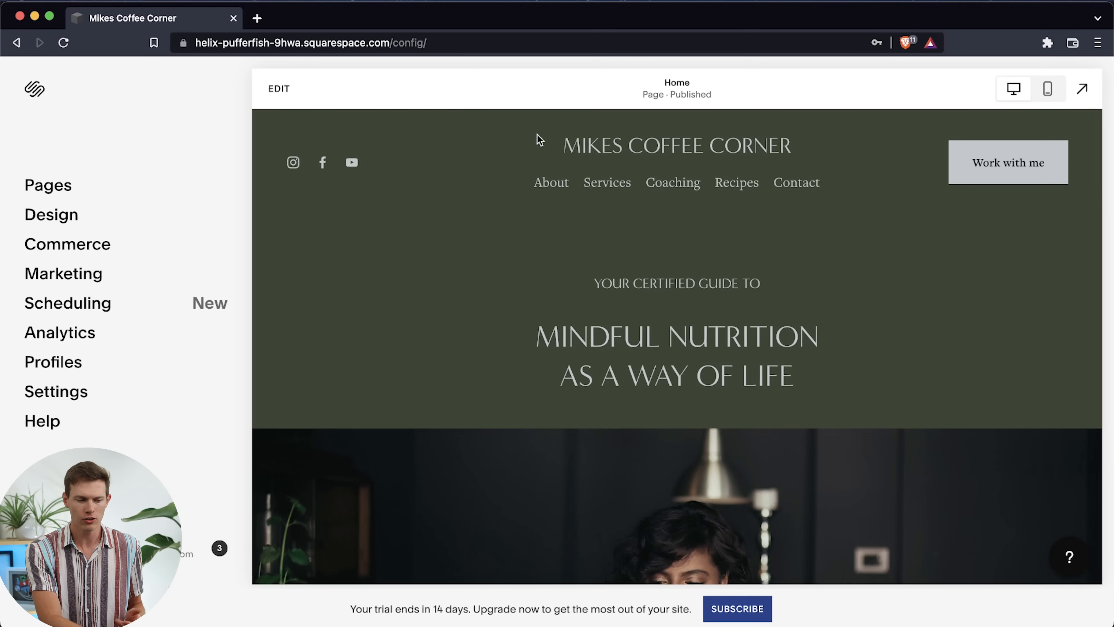
left_click(286, 91)
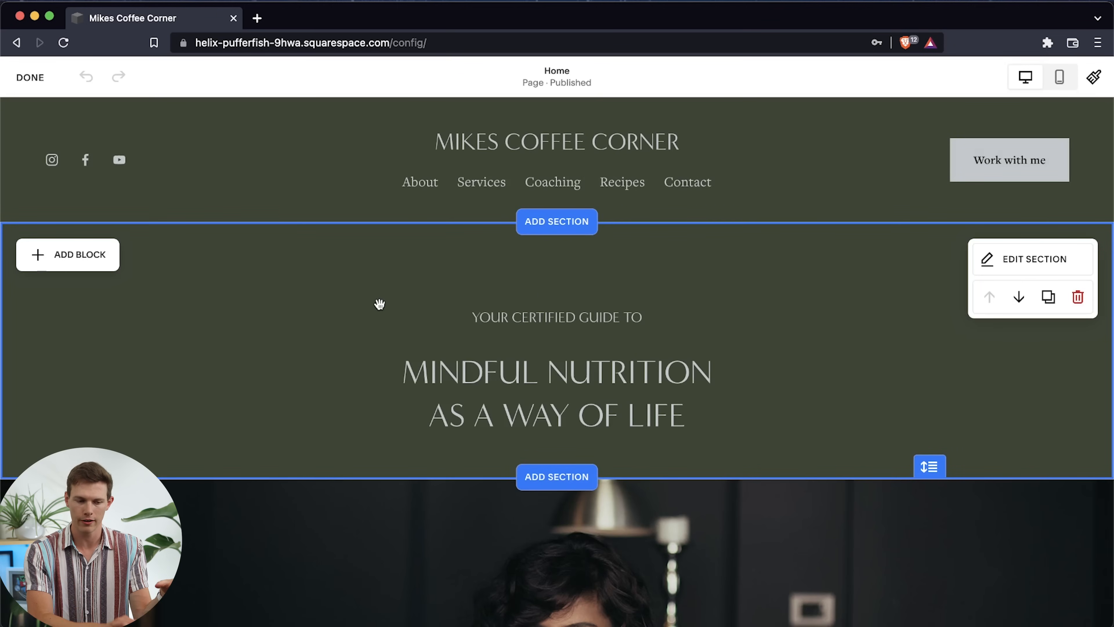
mouse_move(394, 194)
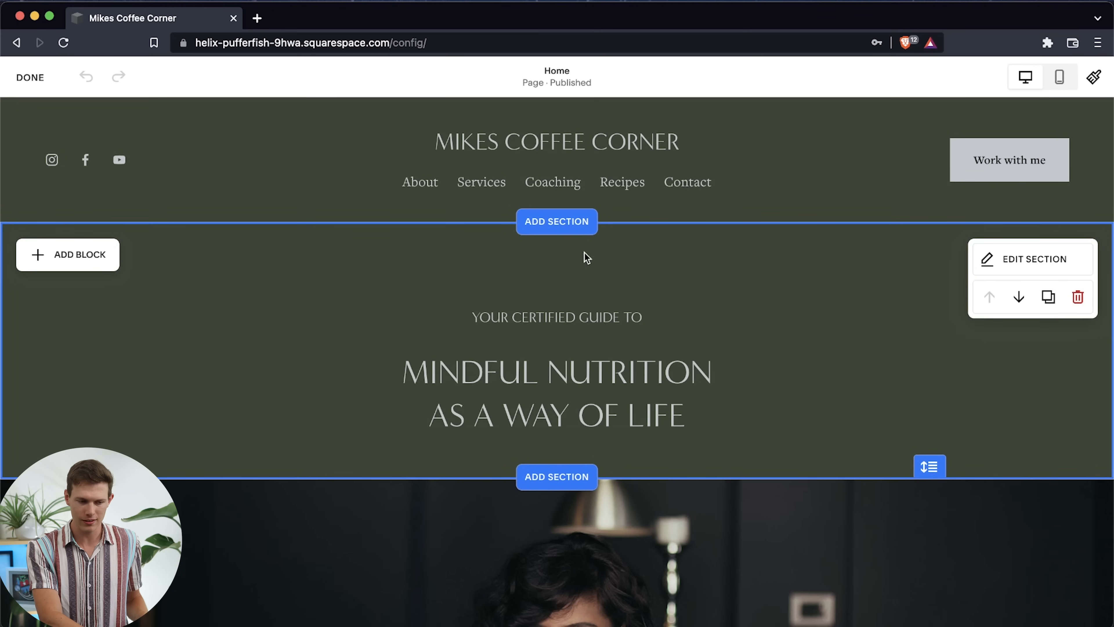
scroll(227, 414, "down", 10)
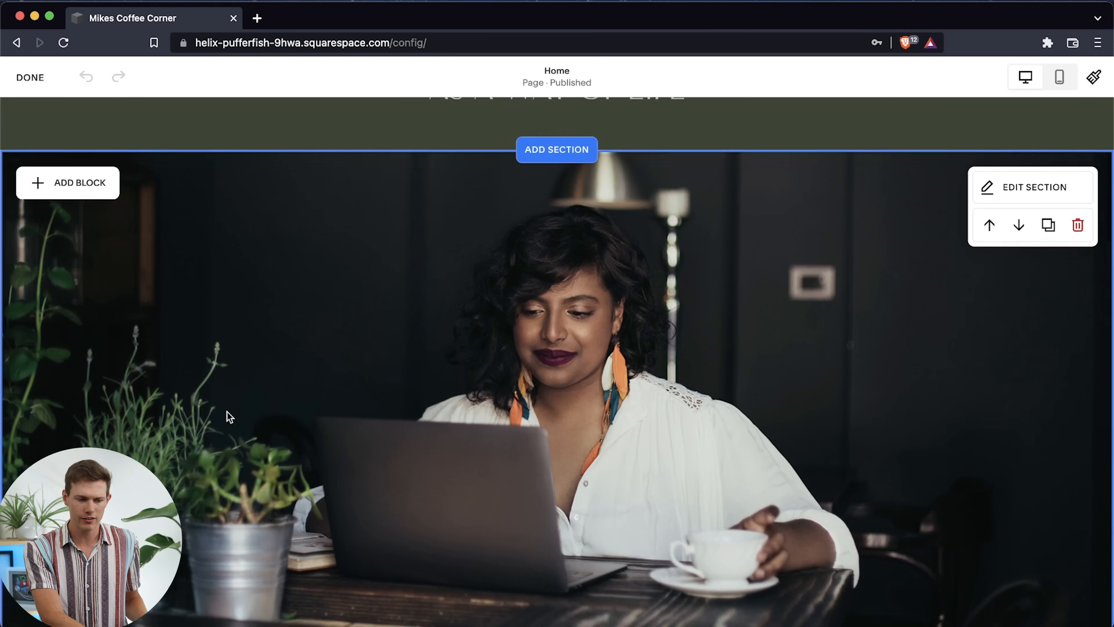
scroll(165, 393, "down", 10)
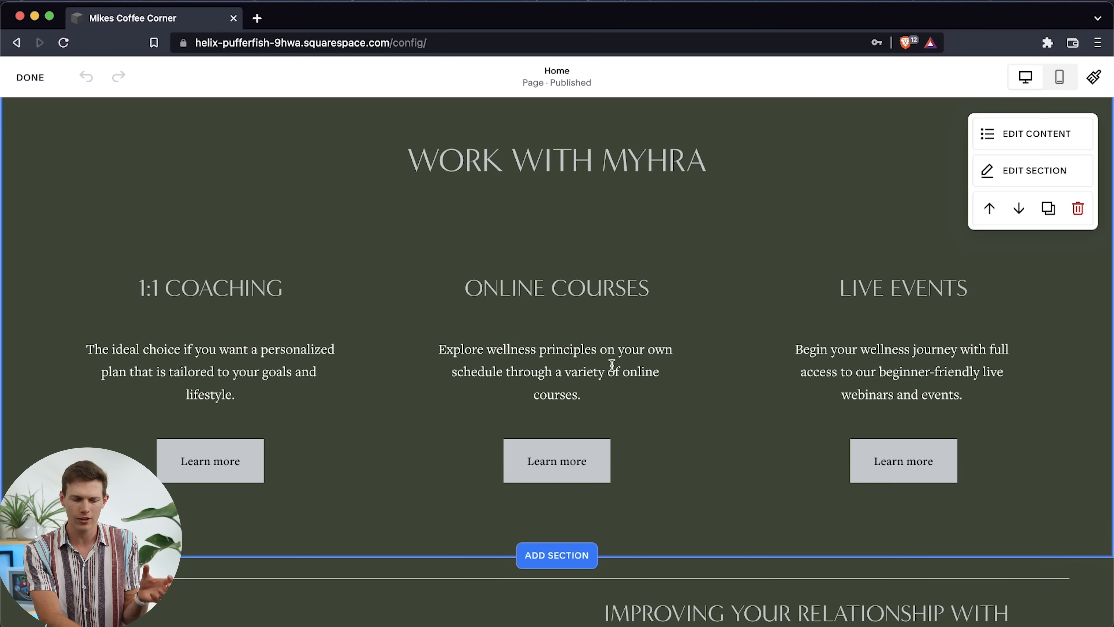
scroll(671, 401, "down", 10)
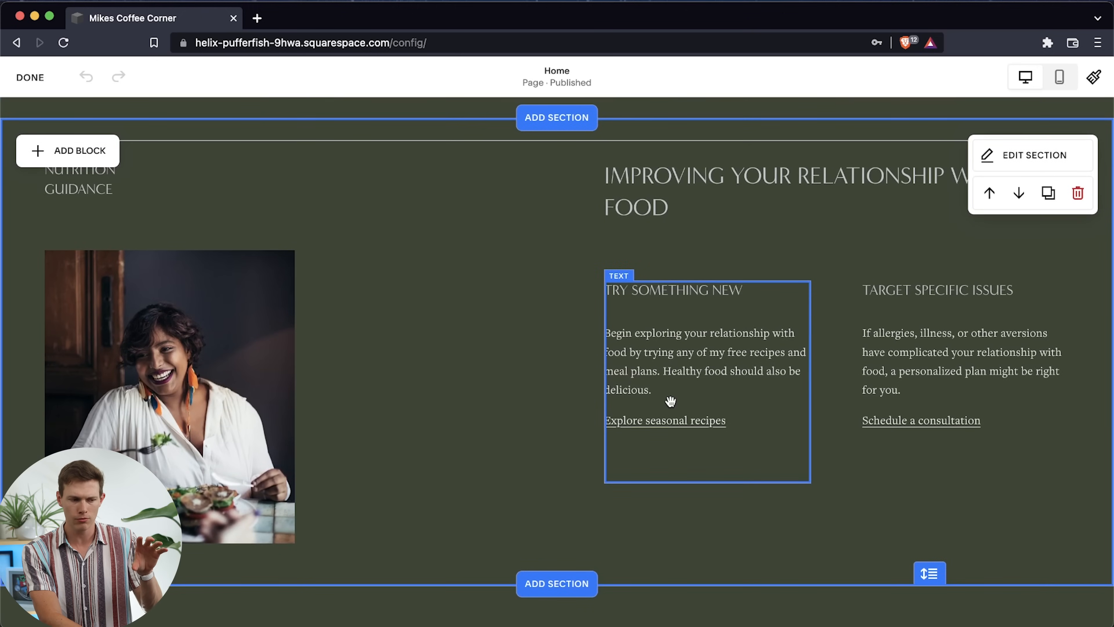
scroll(670, 398, "down", 7)
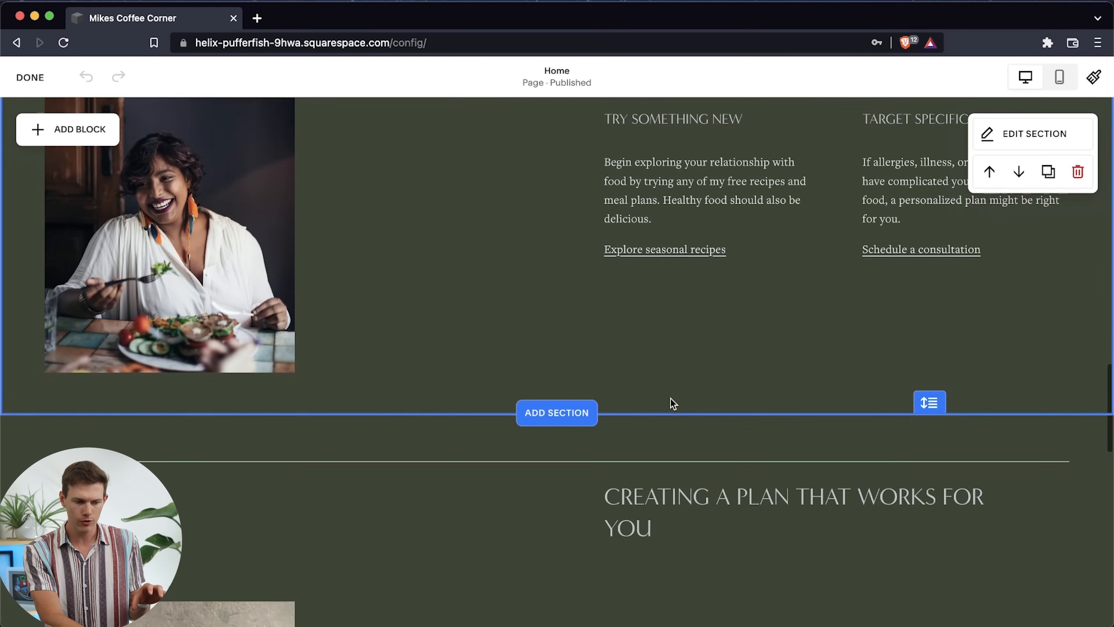
scroll(671, 398, "up", 6)
scroll(670, 398, "down", 2)
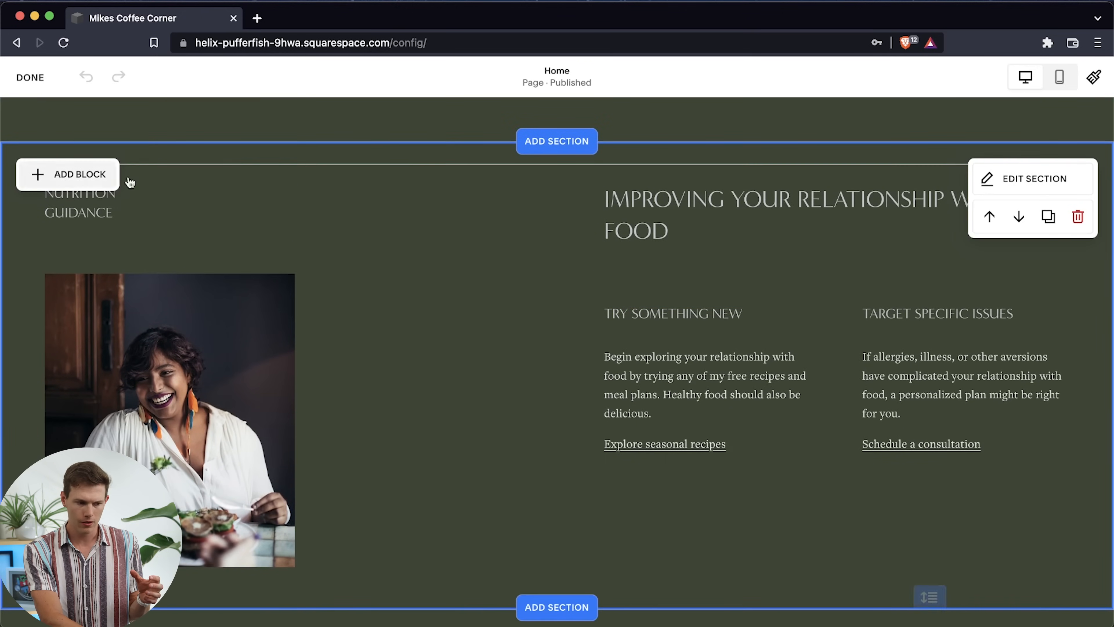
Add a Social section with Twitter, Instagram and Facebook links above the Improving Your Relationship with Food section
left_click(578, 141)
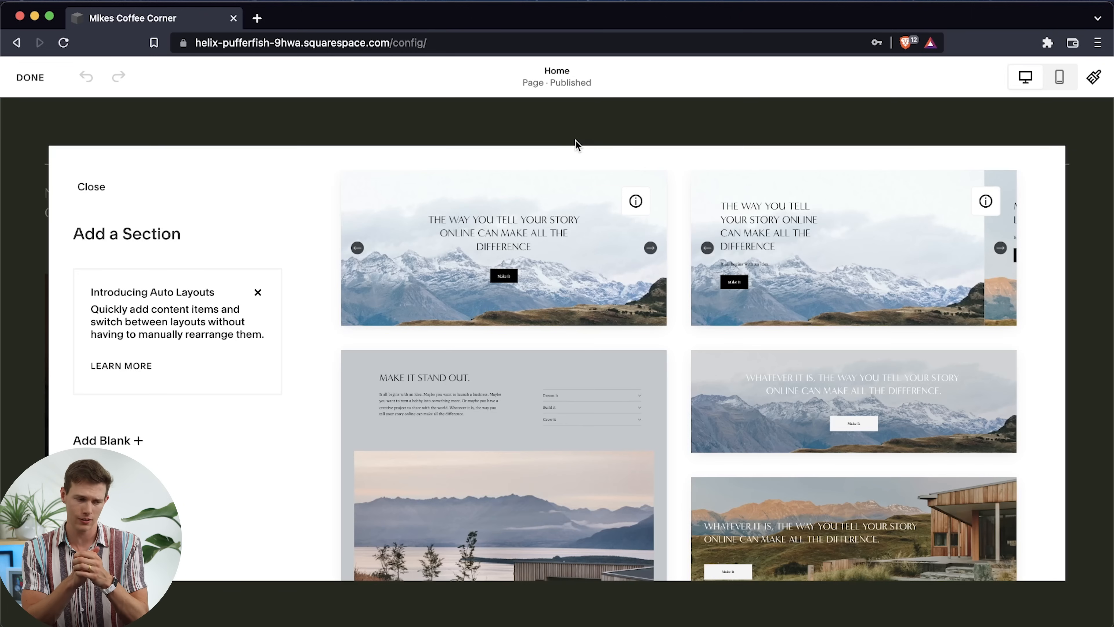
scroll(619, 451, "down", 10)
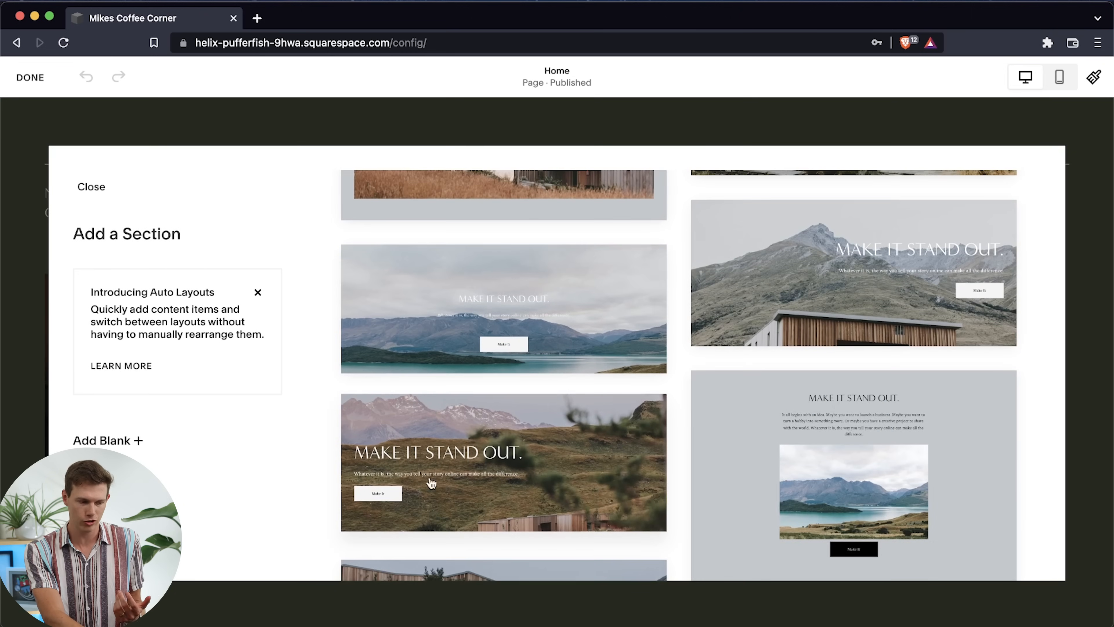
scroll(116, 363, "down", 1)
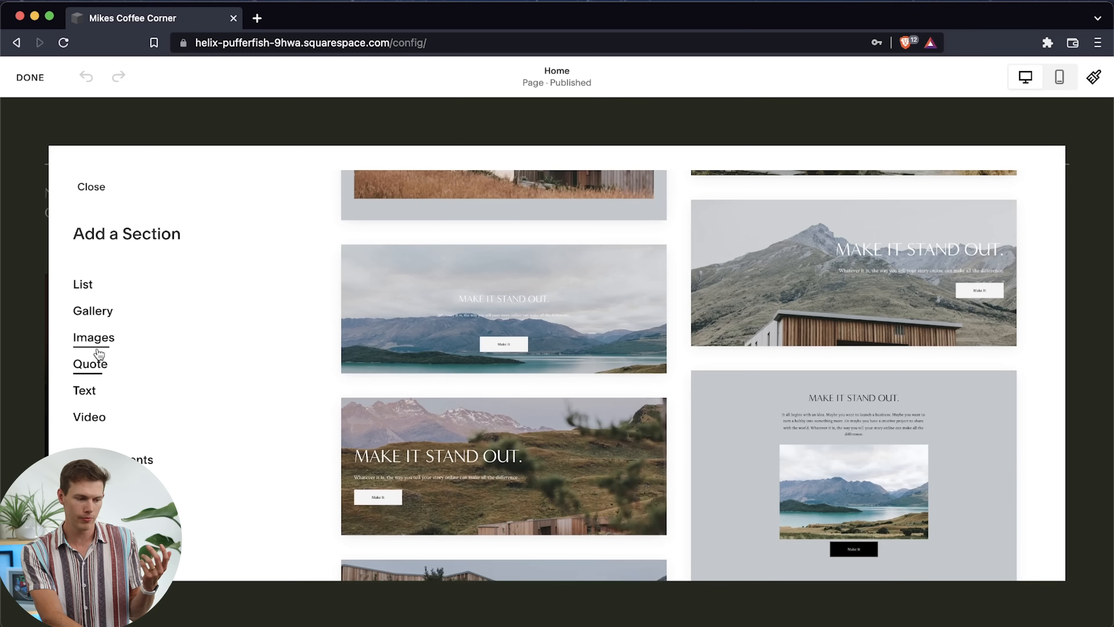
left_click(100, 367)
scroll(100, 366, "down", 3)
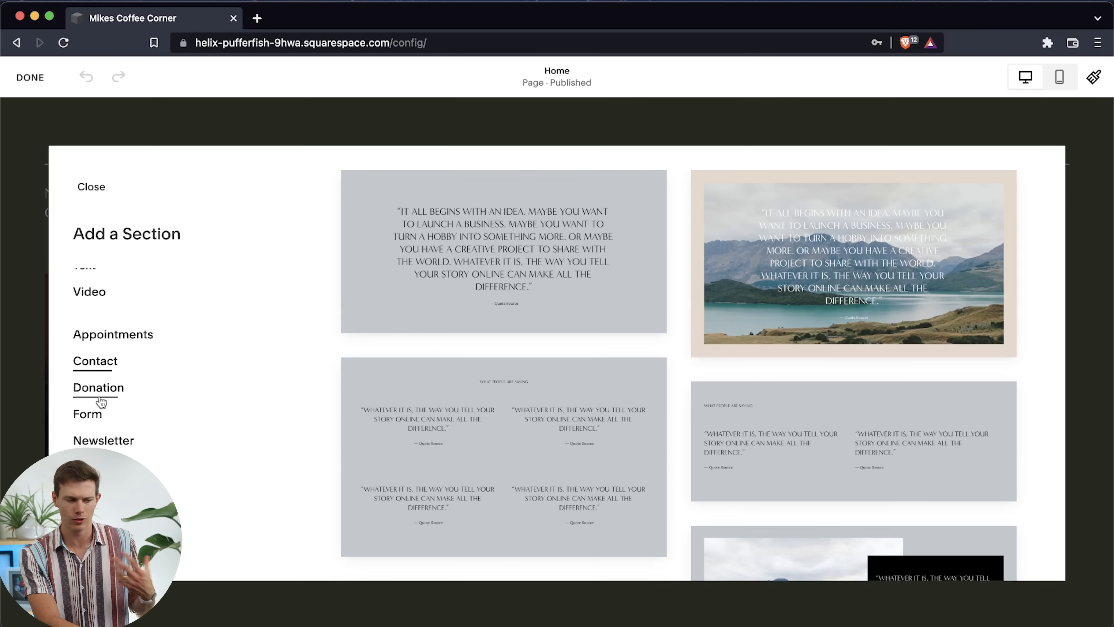
scroll(96, 413, "down", 3)
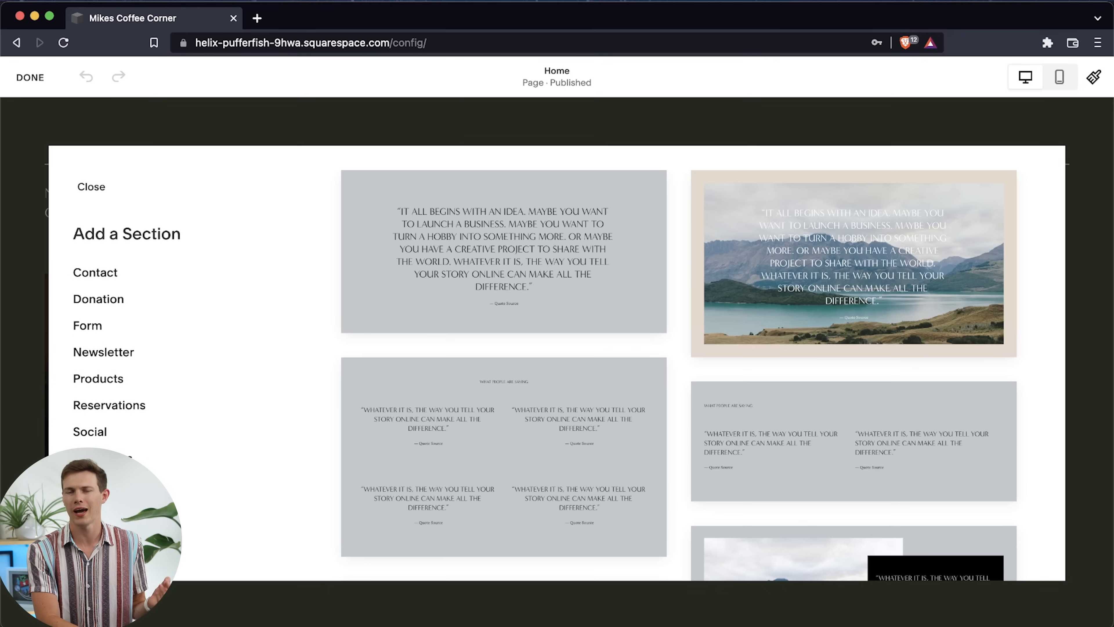
left_click(90, 432)
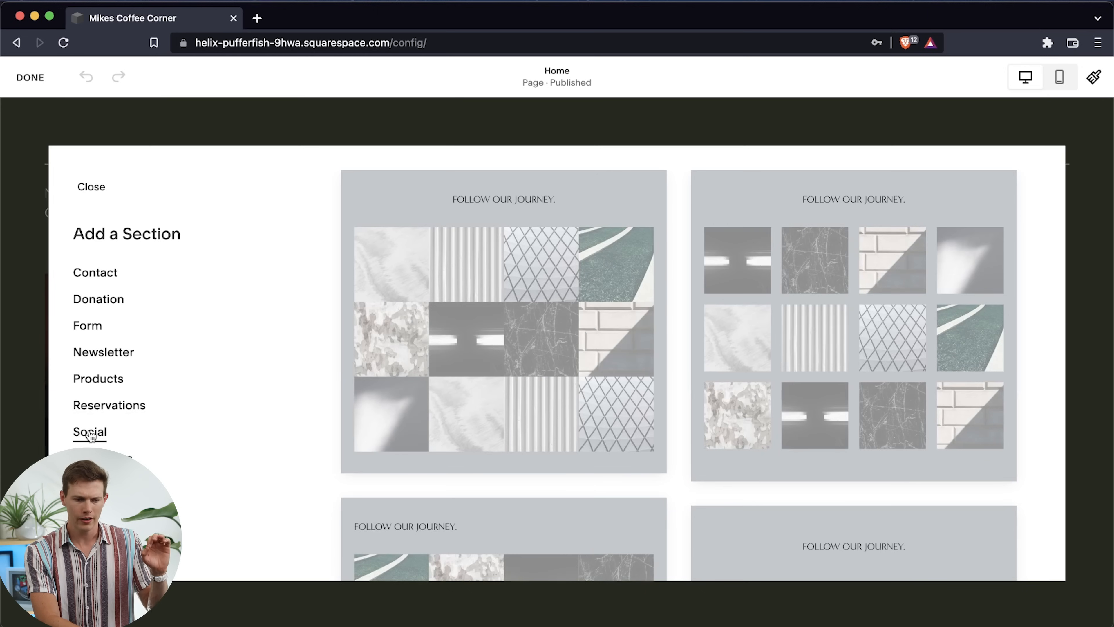
scroll(707, 403, "down", 8)
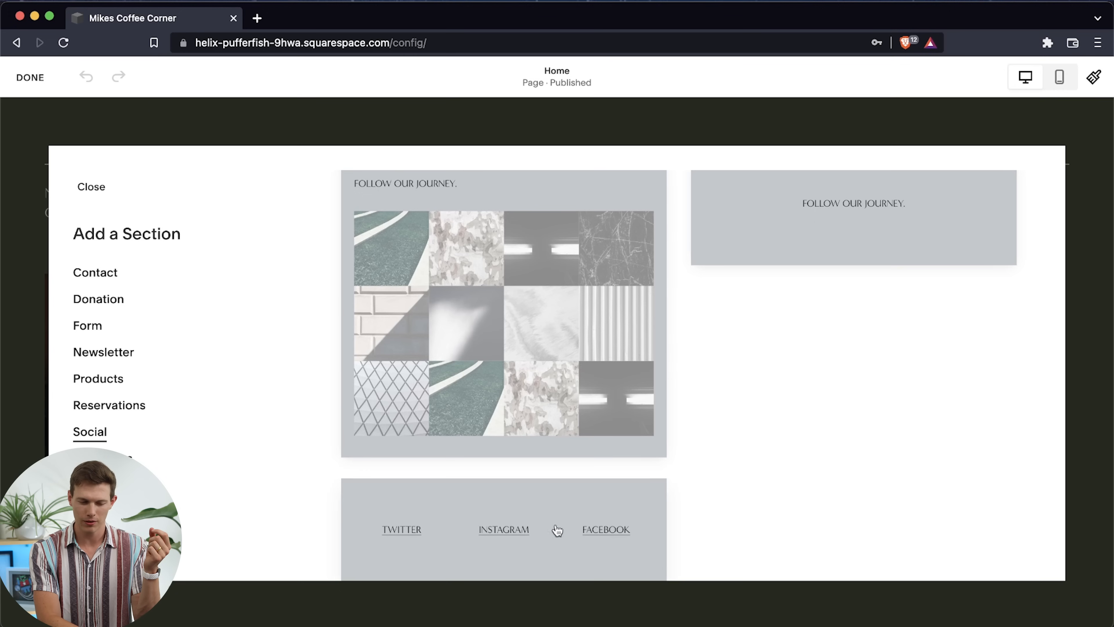
left_click(570, 533)
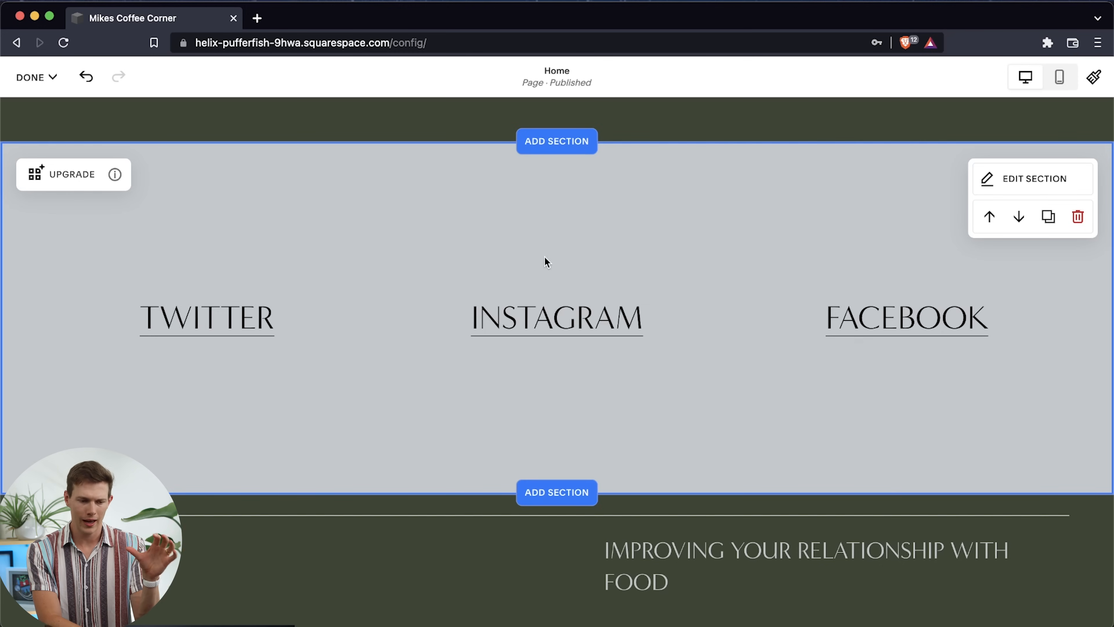
Examine how the social links section sits between the Work with Myhra and Improving Your Relationship with Food sections
scroll(545, 259, "up", 3)
scroll(545, 259, "down", 2)
scroll(736, 219, "up", 8)
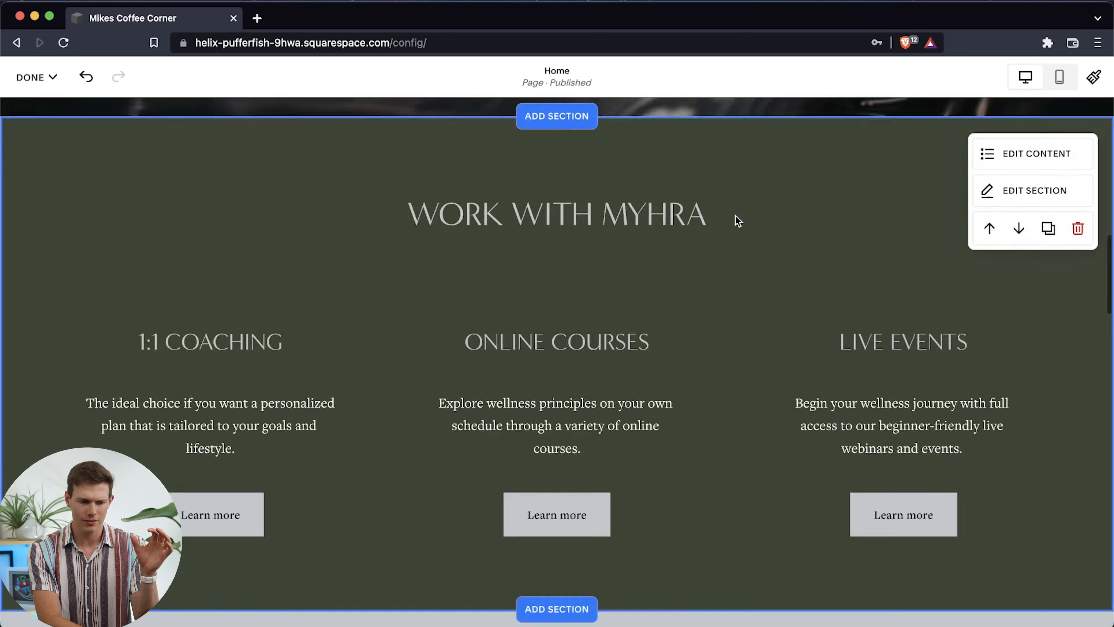
scroll(735, 219, "down", 15)
scroll(736, 216, "down", 10)
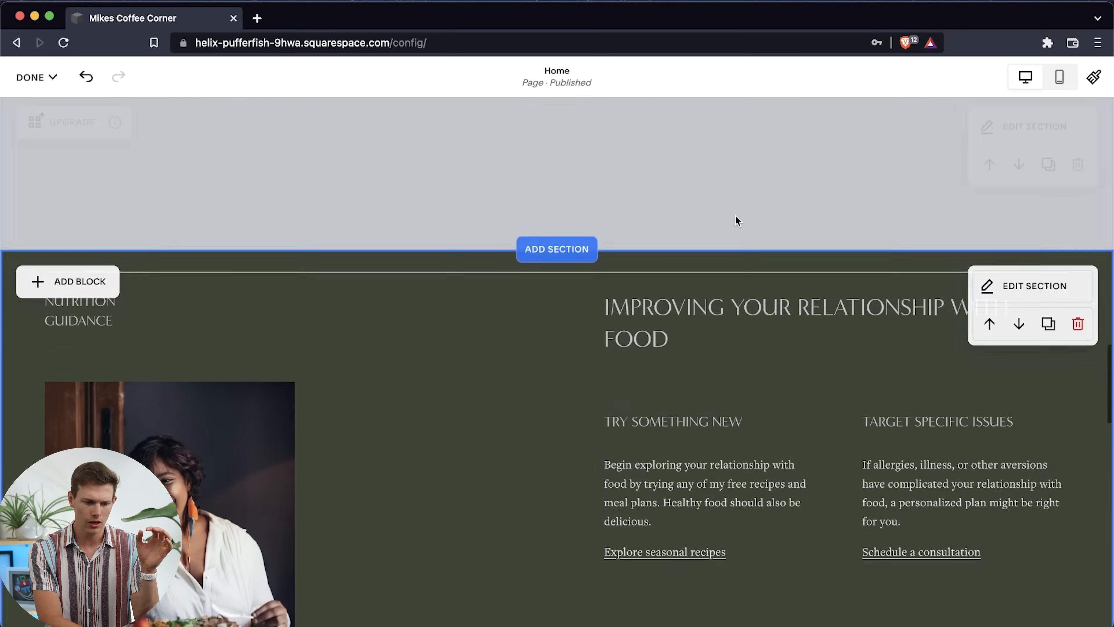
scroll(736, 216, "up", 1)
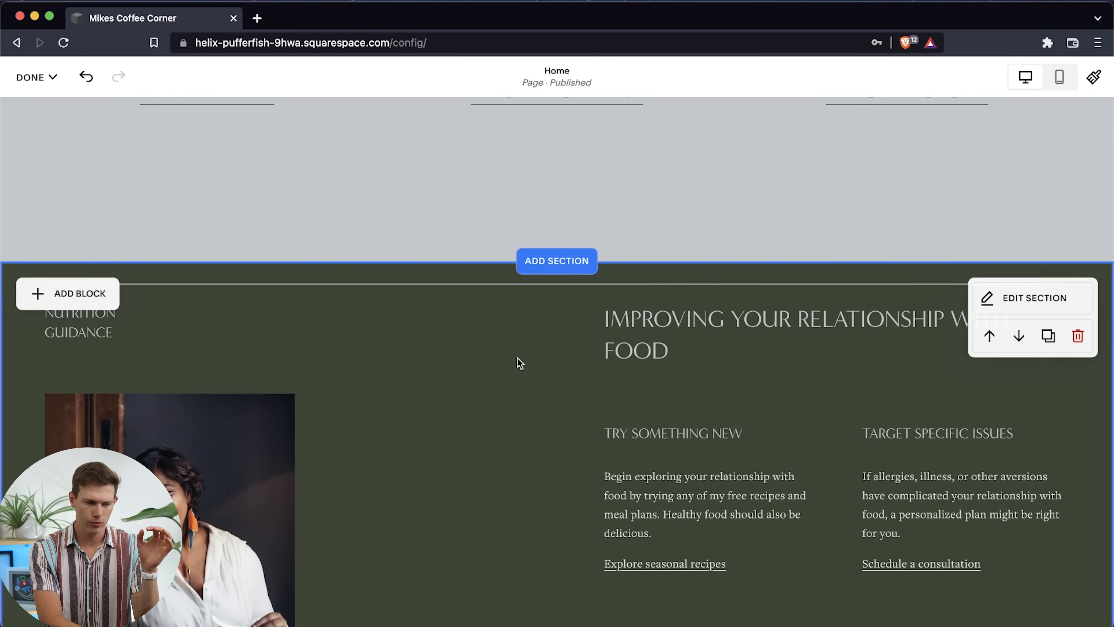
scroll(657, 161, "up", 8)
scroll(658, 162, "up", 2)
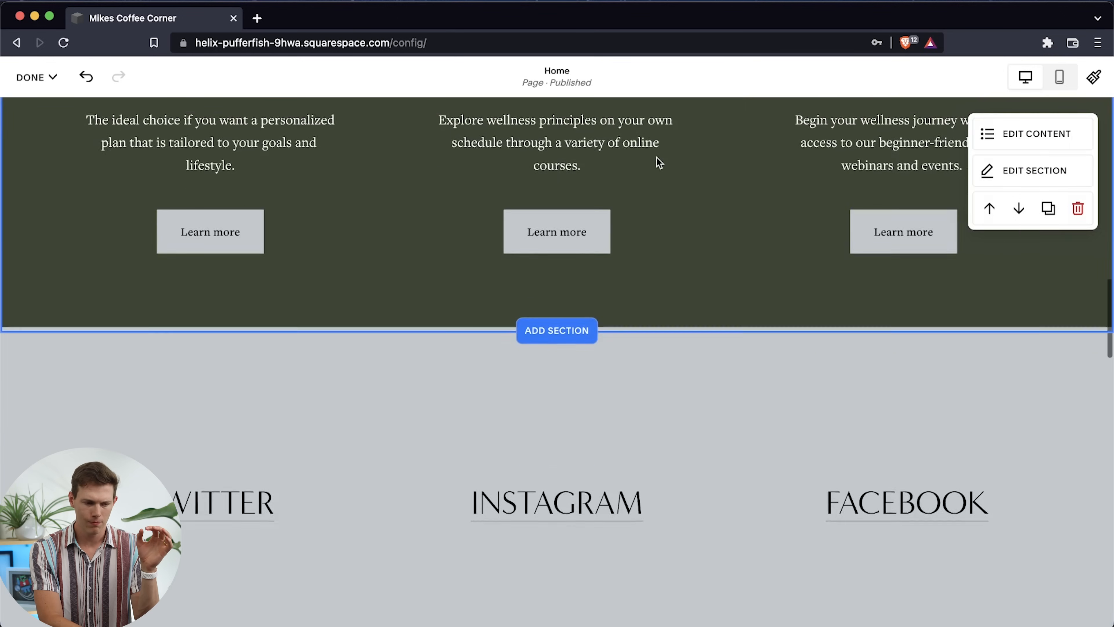
Move the Improving Your Relationship with Food section above the social links section and back below it
scroll(592, 370, "down", 2)
scroll(546, 395, "down", 3)
scroll(547, 394, "down", 7)
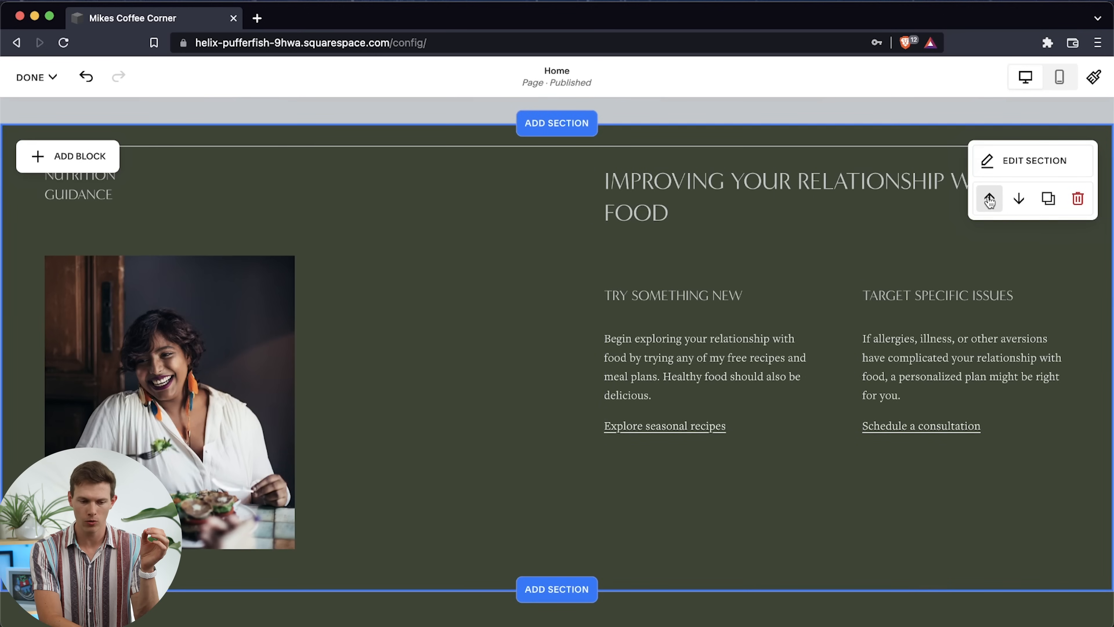
left_click(989, 199)
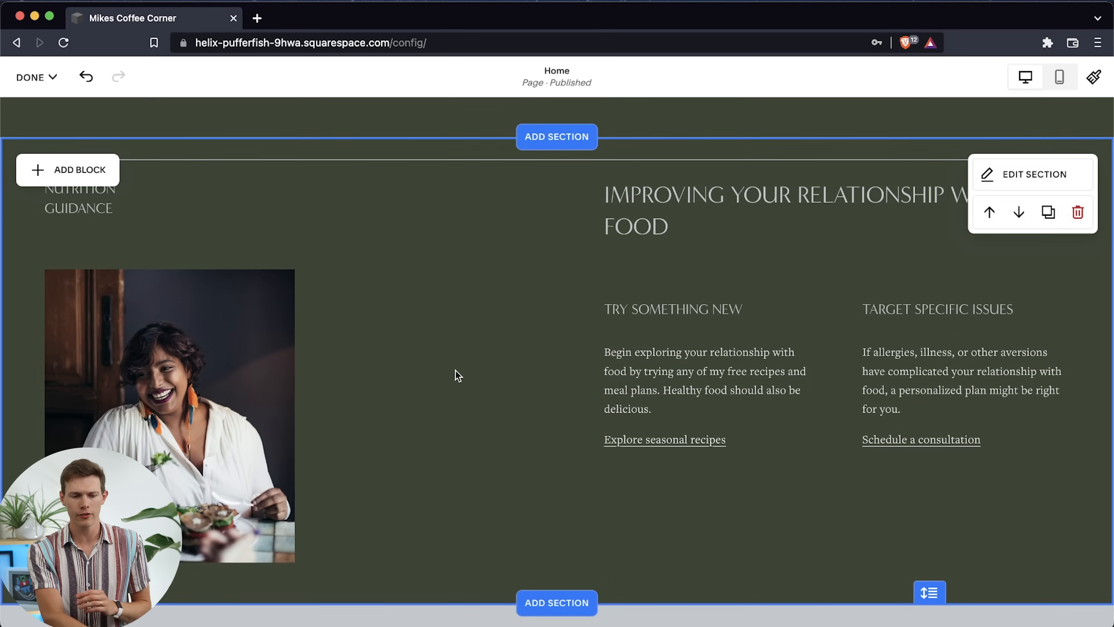
left_click(1019, 212)
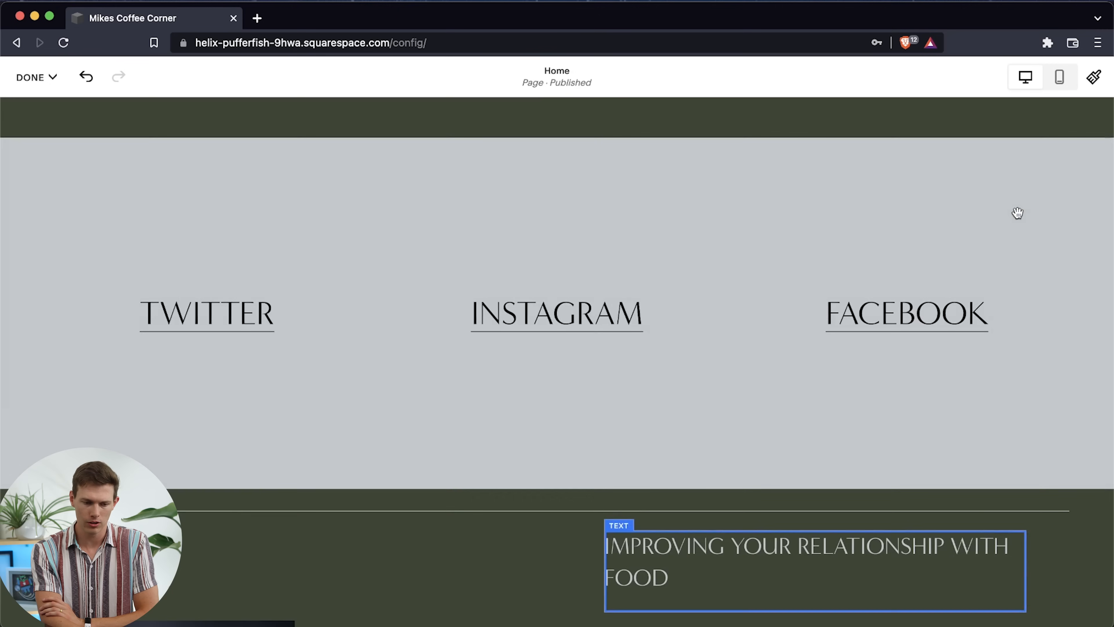
Move the Improving Your Relationship with Food section down to the end of the page and back up below the social links section
scroll(993, 418, "down", 5)
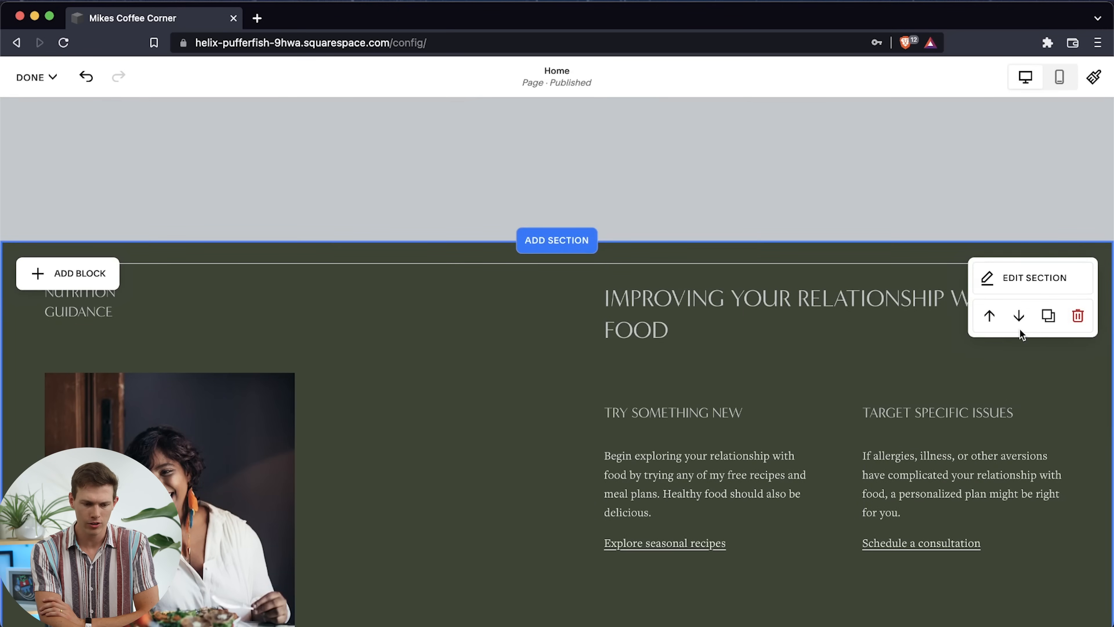
scroll(1020, 311, "down", 20)
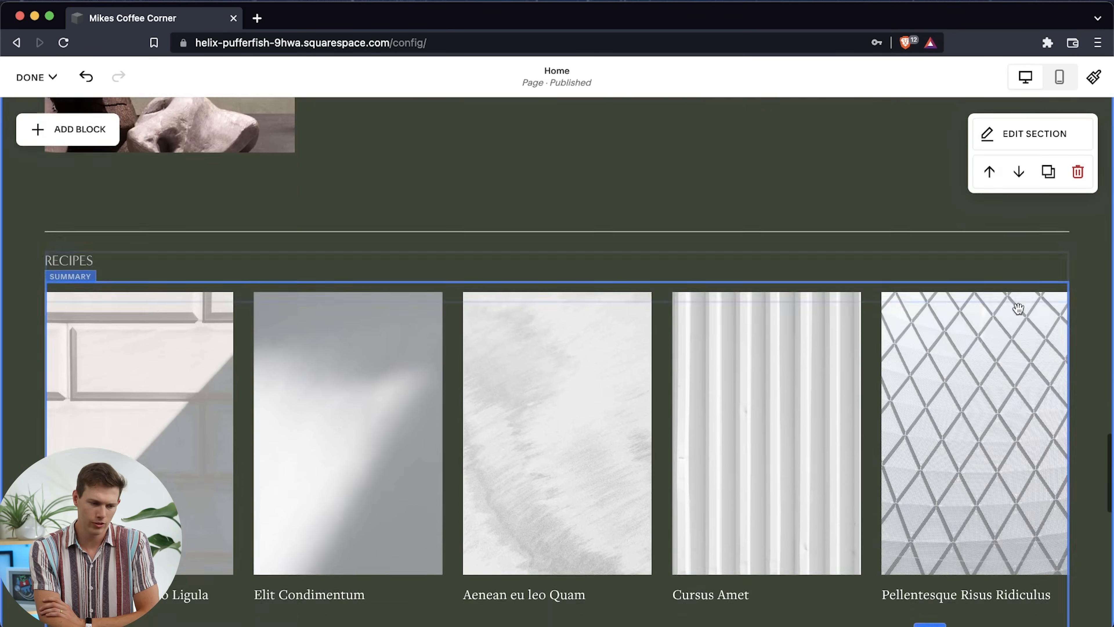
scroll(1018, 308, "down", 10)
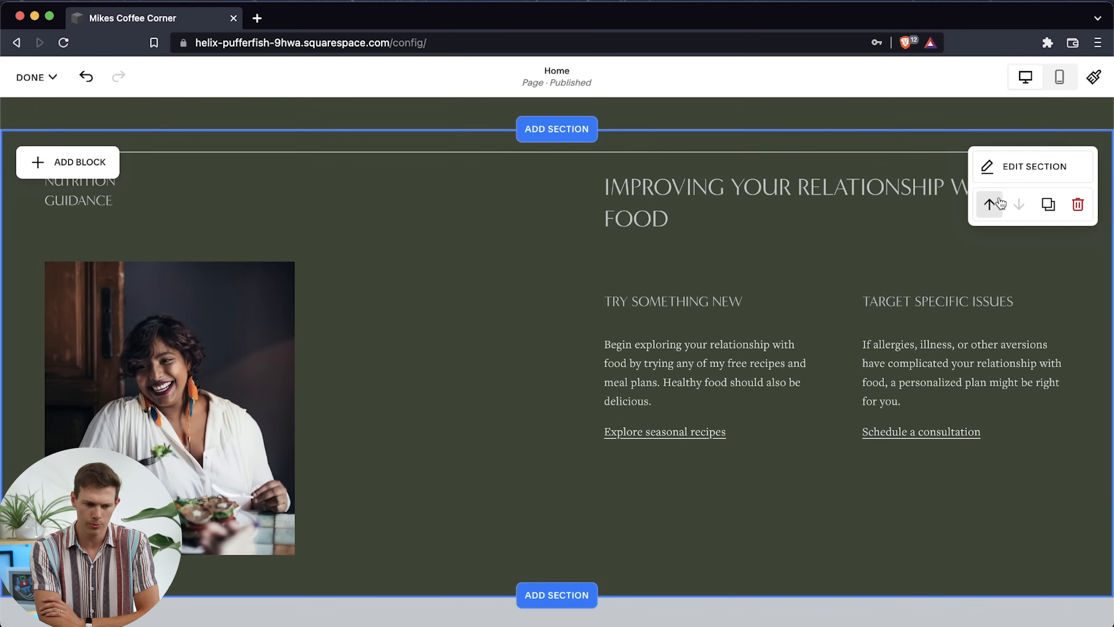
left_click(1000, 203)
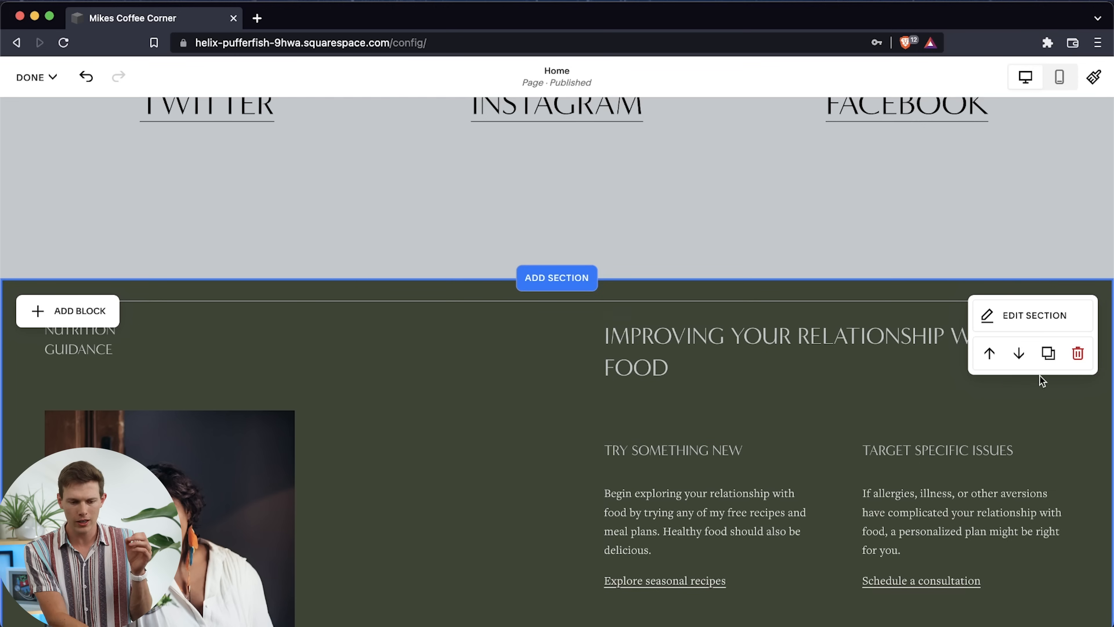
Duplicate the Improving Your Relationship with Food section and remove one of the two copies
left_click(1048, 353)
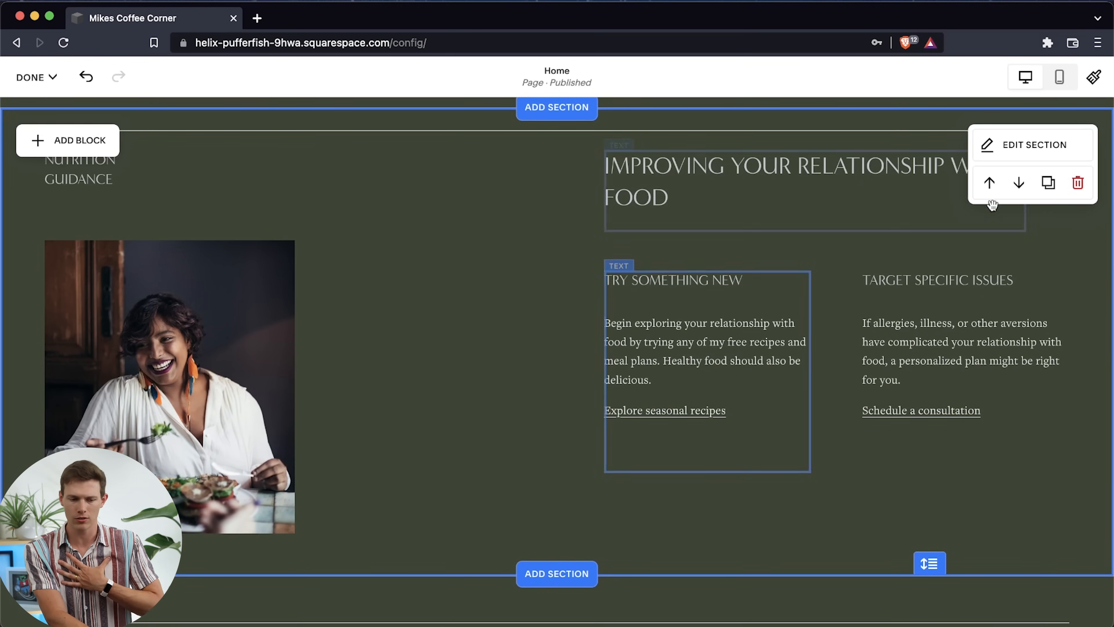
left_click(1078, 183)
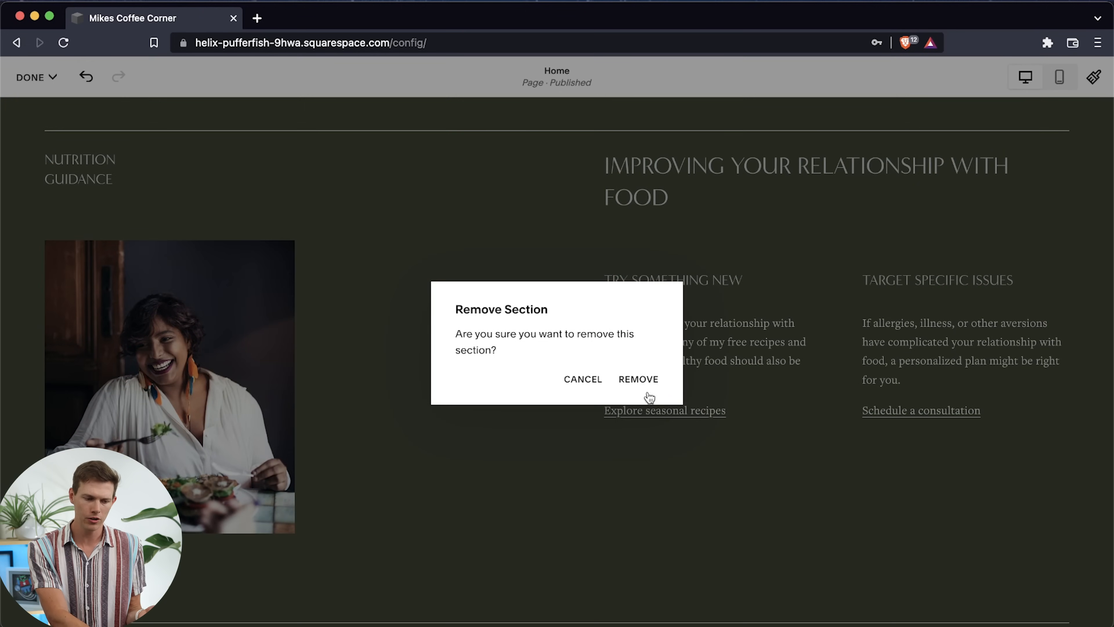
left_click(638, 378)
Move the woman's photo in the Improving Your Relationship with Food section beside the heading and enlarge it down toward the lower left
scroll(641, 376, "down", 6)
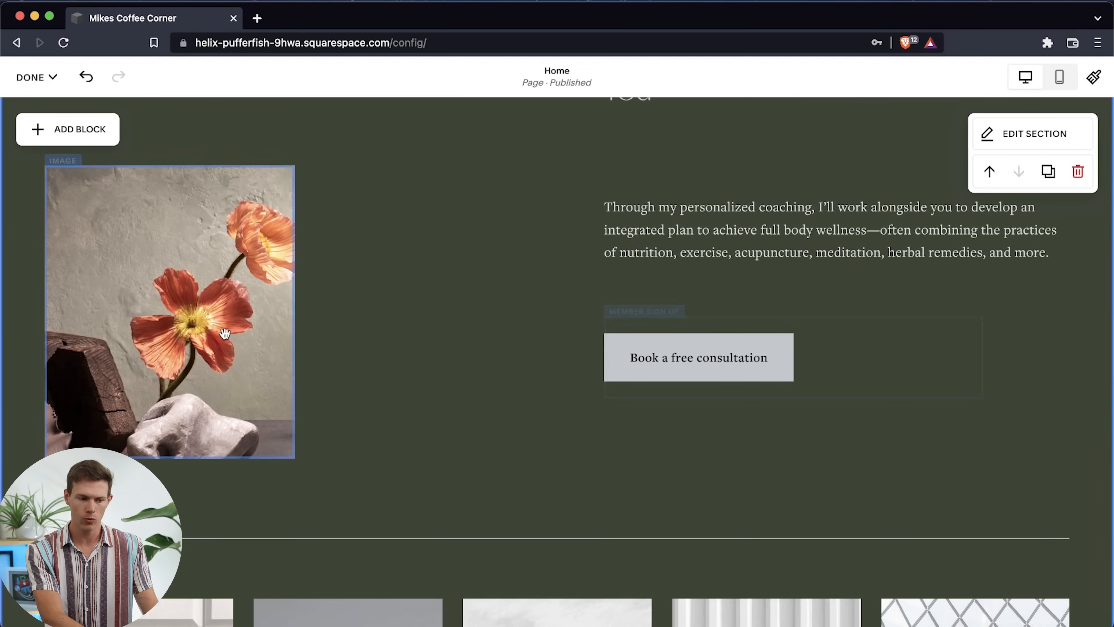
scroll(463, 306, "up", 10)
scroll(467, 306, "up", 8)
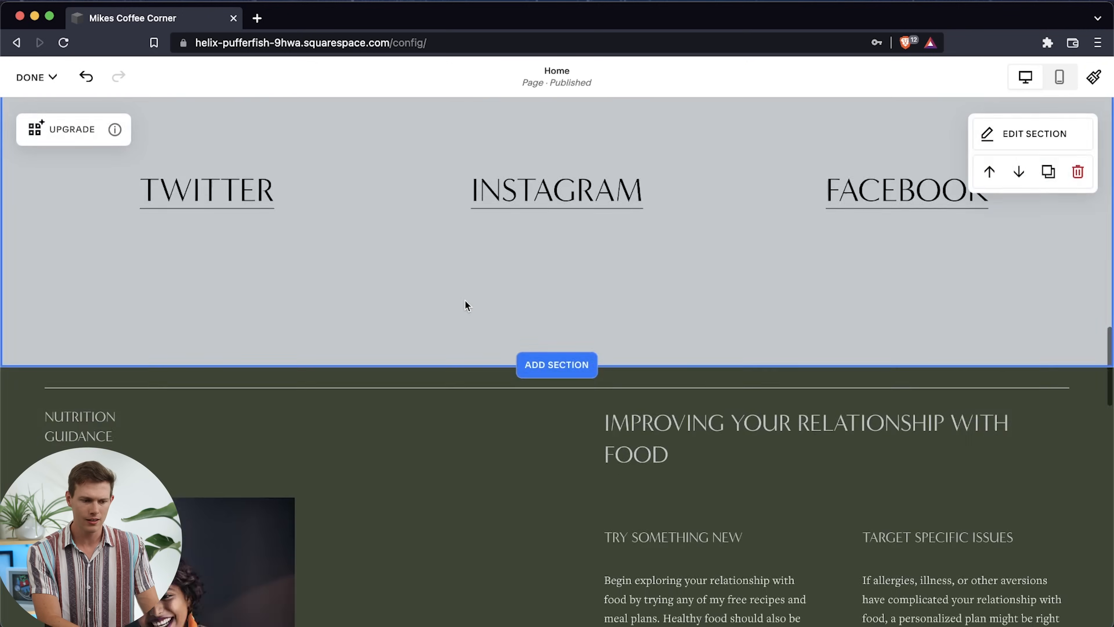
scroll(467, 306, "down", 5)
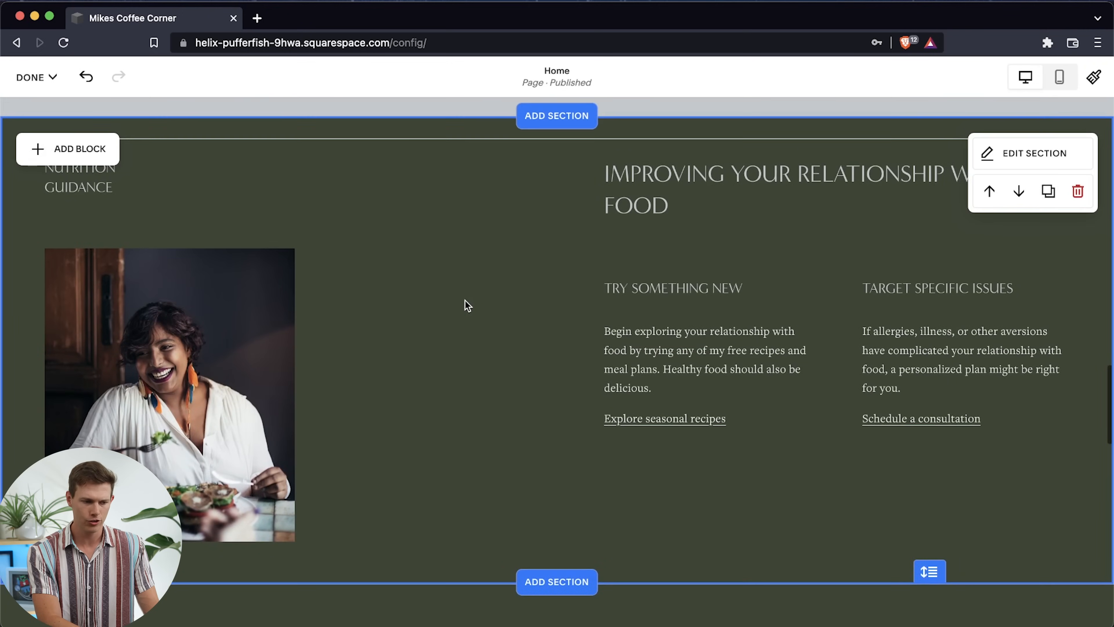
left_click(1035, 154)
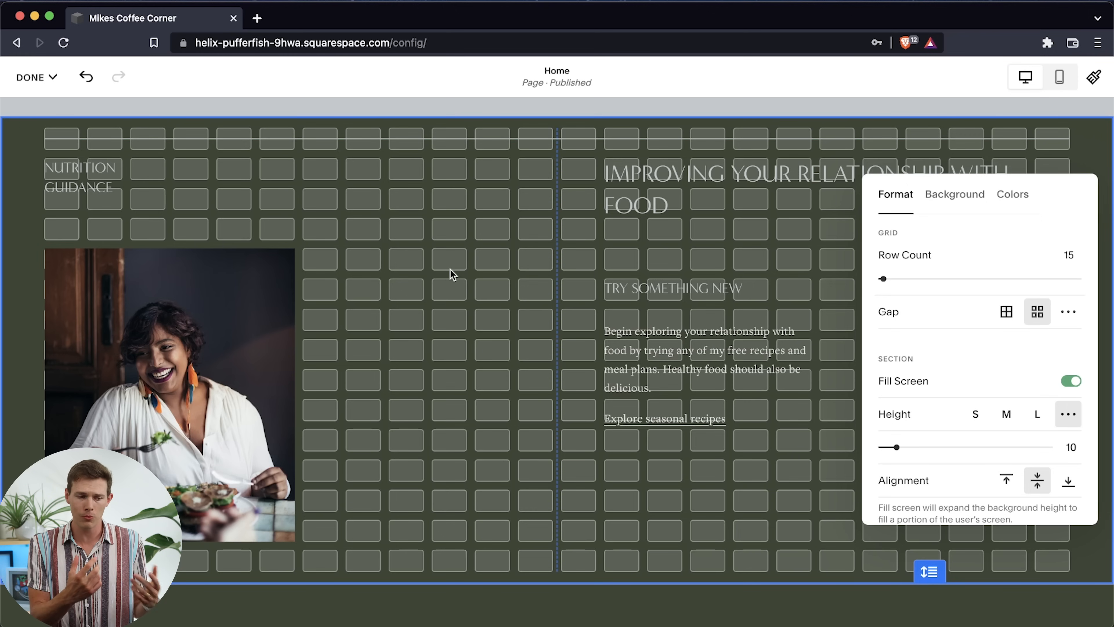
left_click_drag(228, 353, 421, 347)
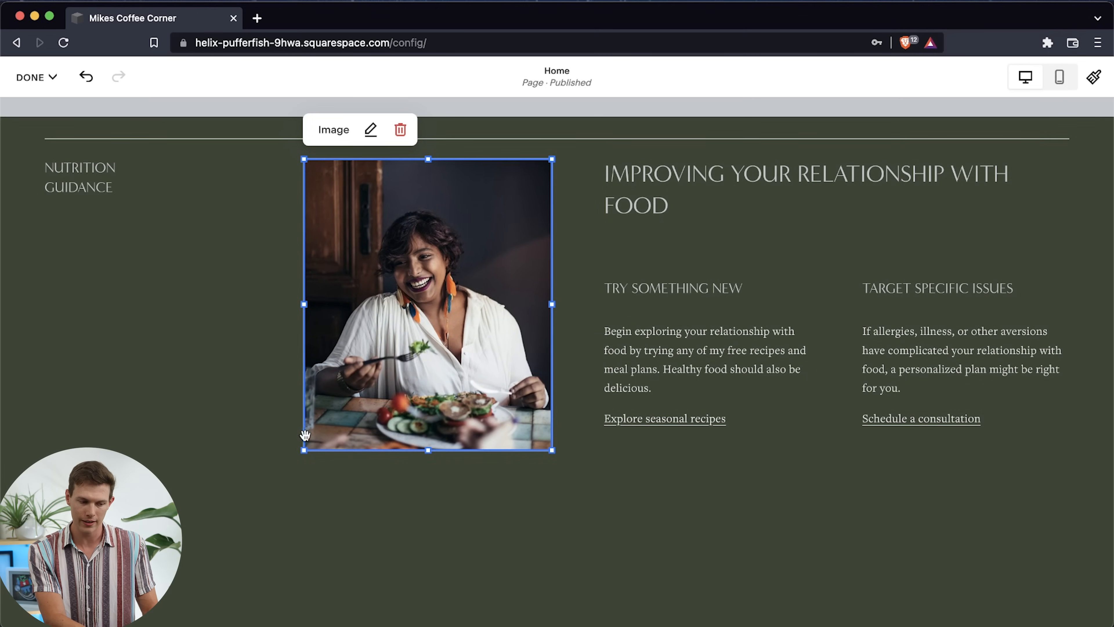
left_click_drag(303, 451, 216, 576)
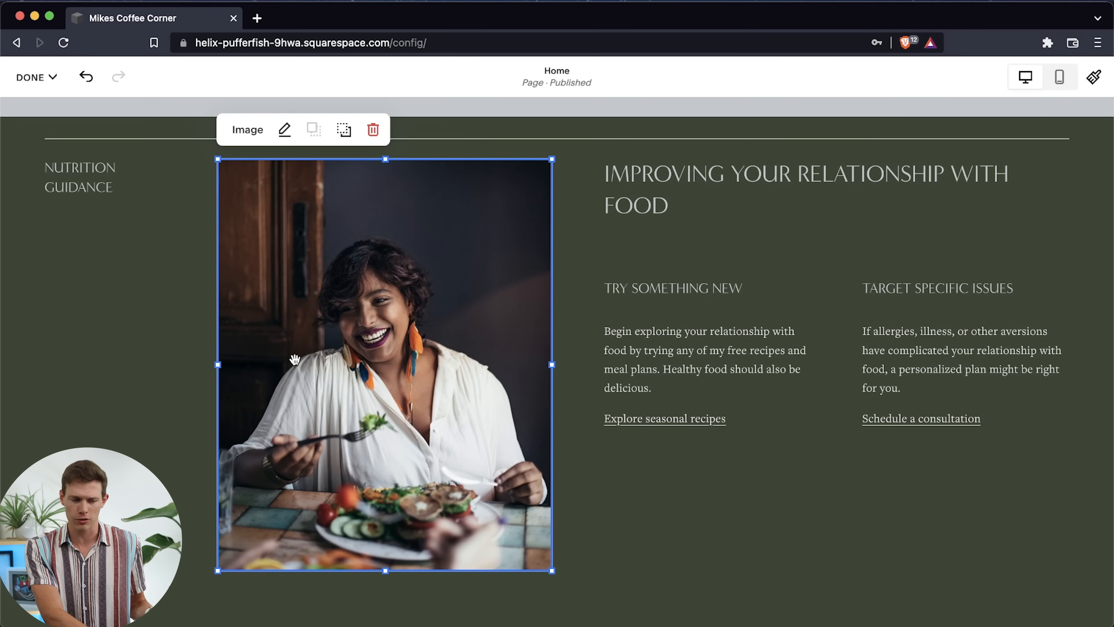
Preview the nutrition guidance section in mobile view and return to desktop view
left_click(1061, 78)
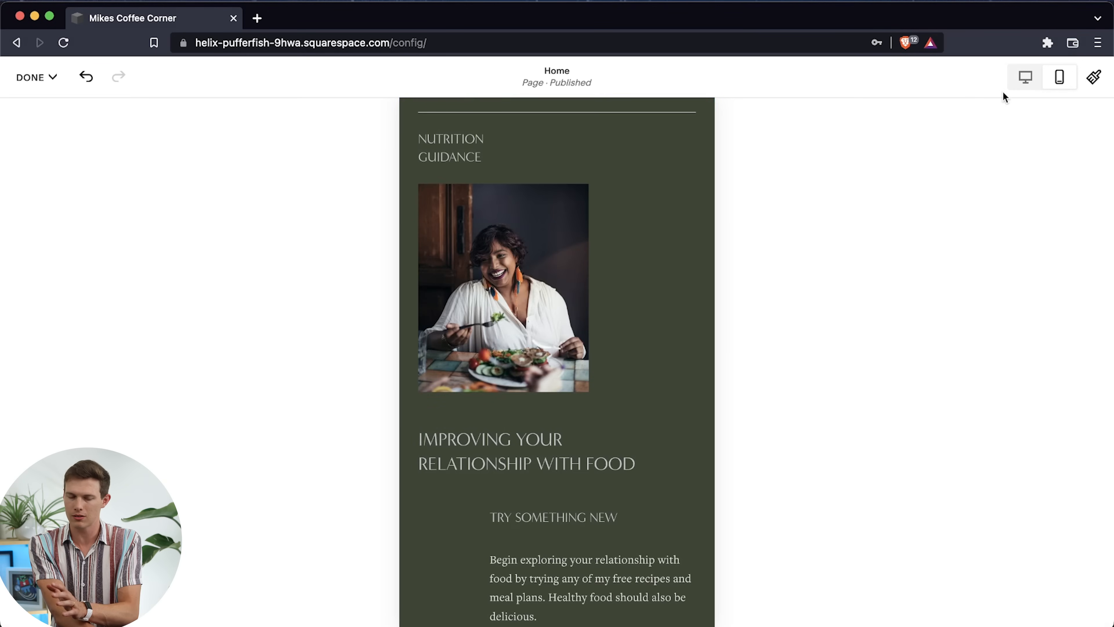
left_click(1025, 77)
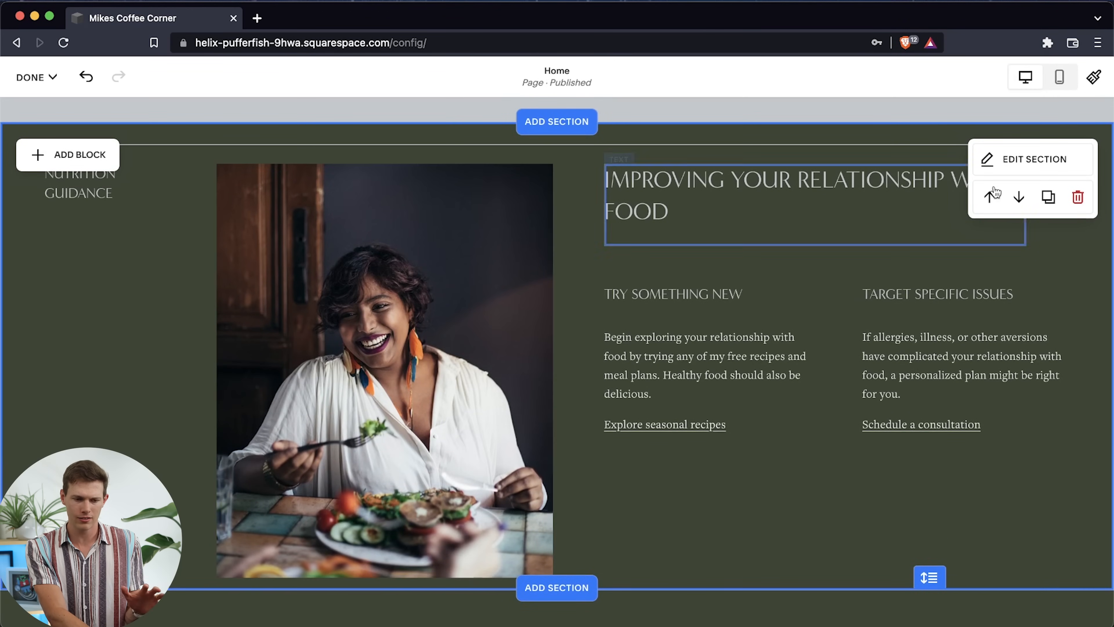
Try to lower the grid row count of the Improving Your Relationship with Food section below 15
left_click(1051, 162)
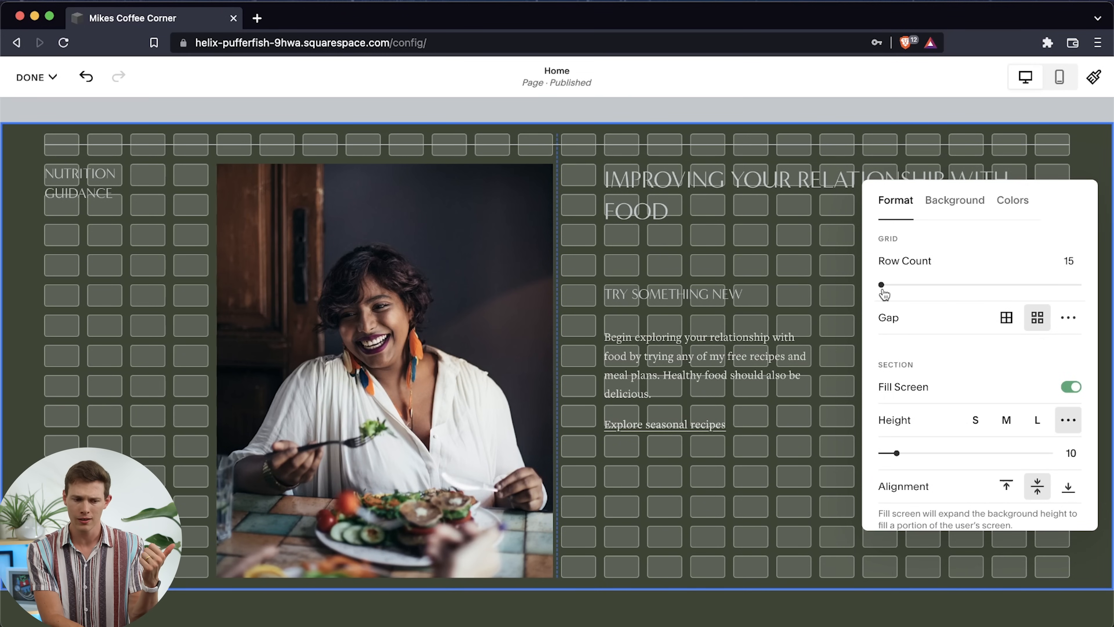
mouse_move(884, 293)
left_mouse_down()
mouse_move(906, 287)
mouse_move(865, 294)
left_mouse_up()
scroll(675, 418, "down", 4)
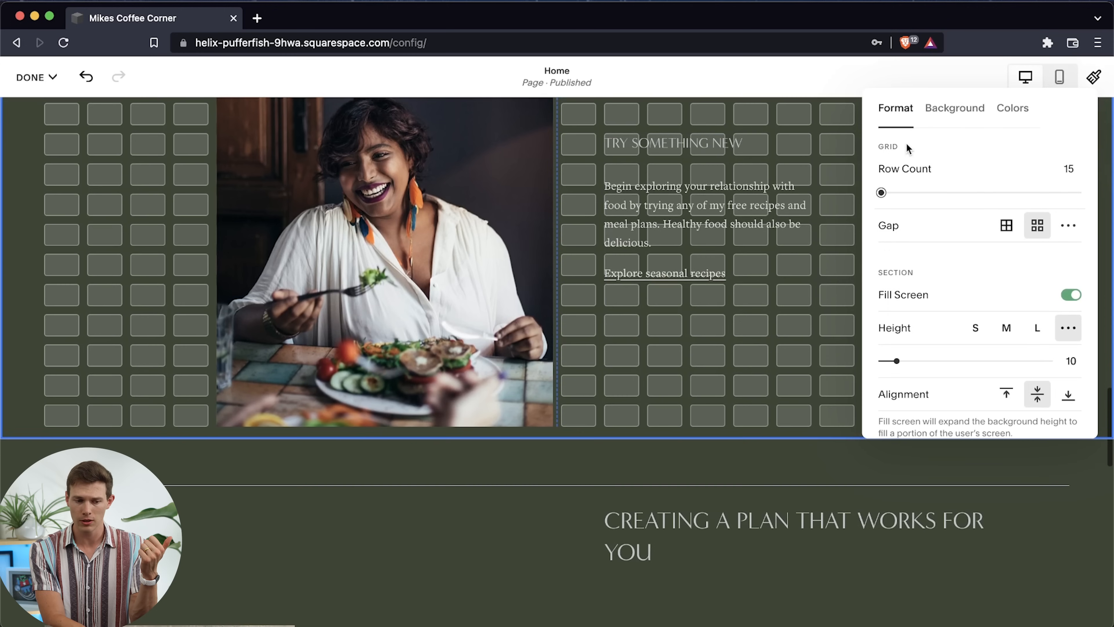
left_click_drag(881, 191, 800, 196)
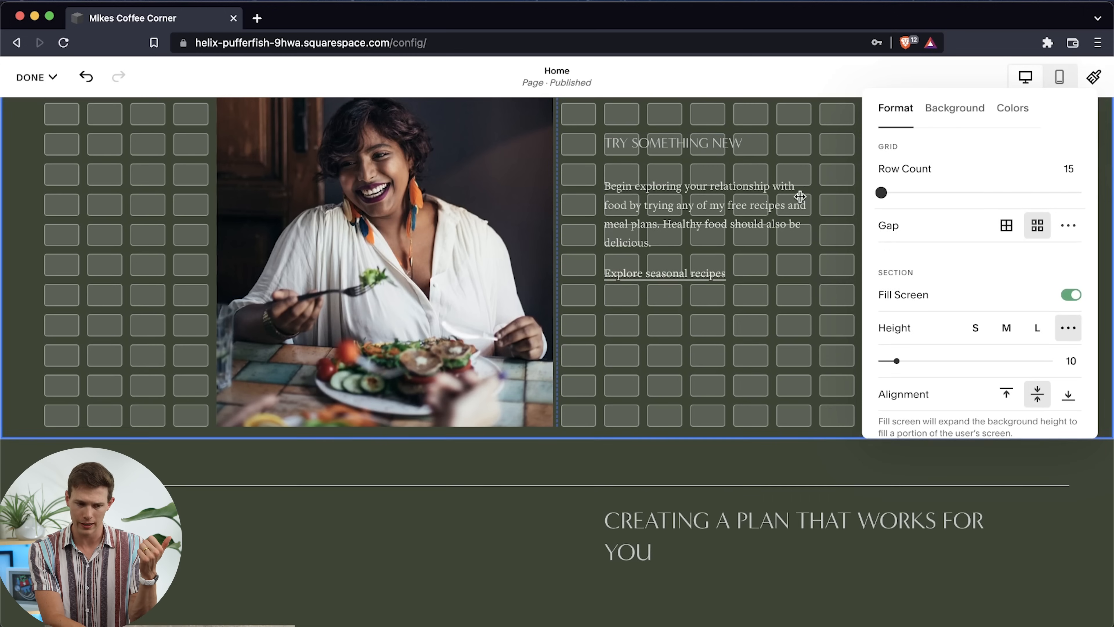
scroll(710, 350, "up", 4)
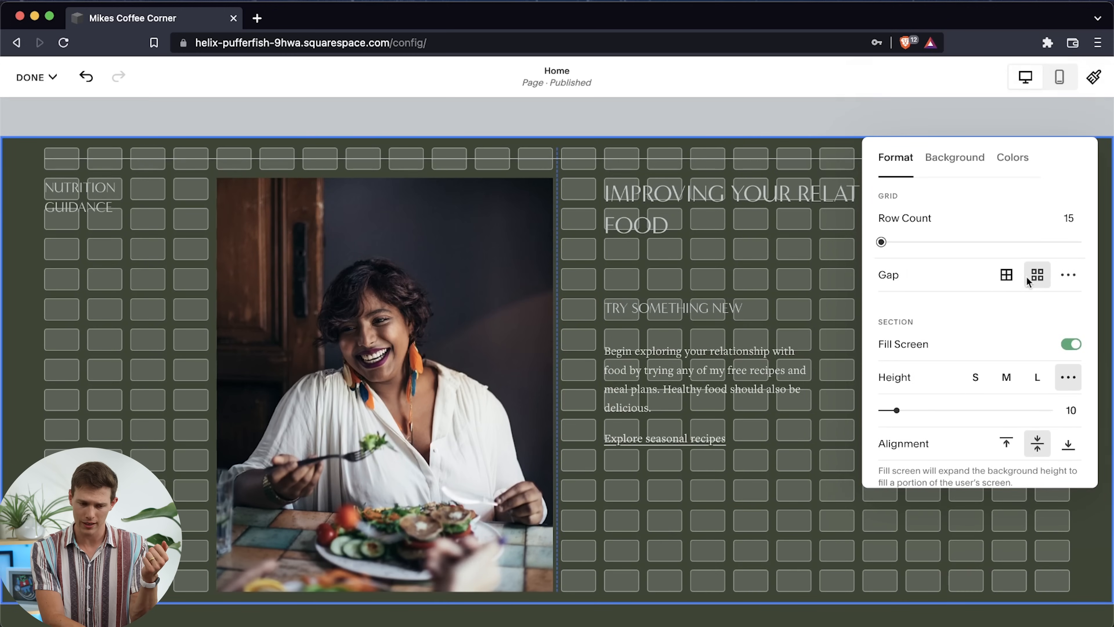
Try the section grid without gaps, restore the spaced grid, and switch the gap to custom values
left_click(1013, 278)
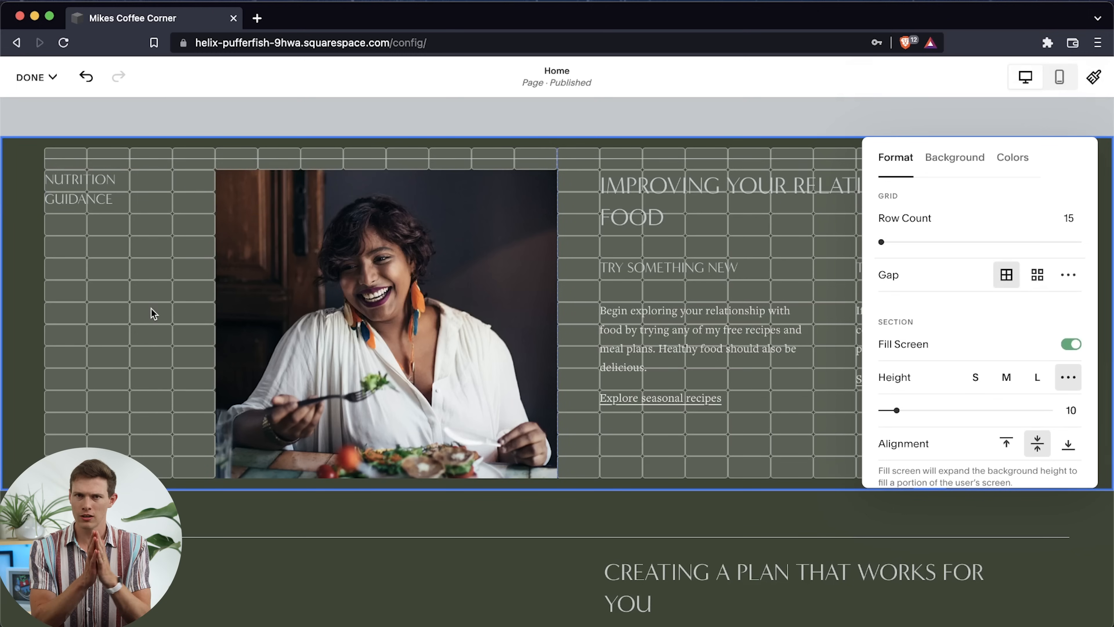
left_click(1036, 284)
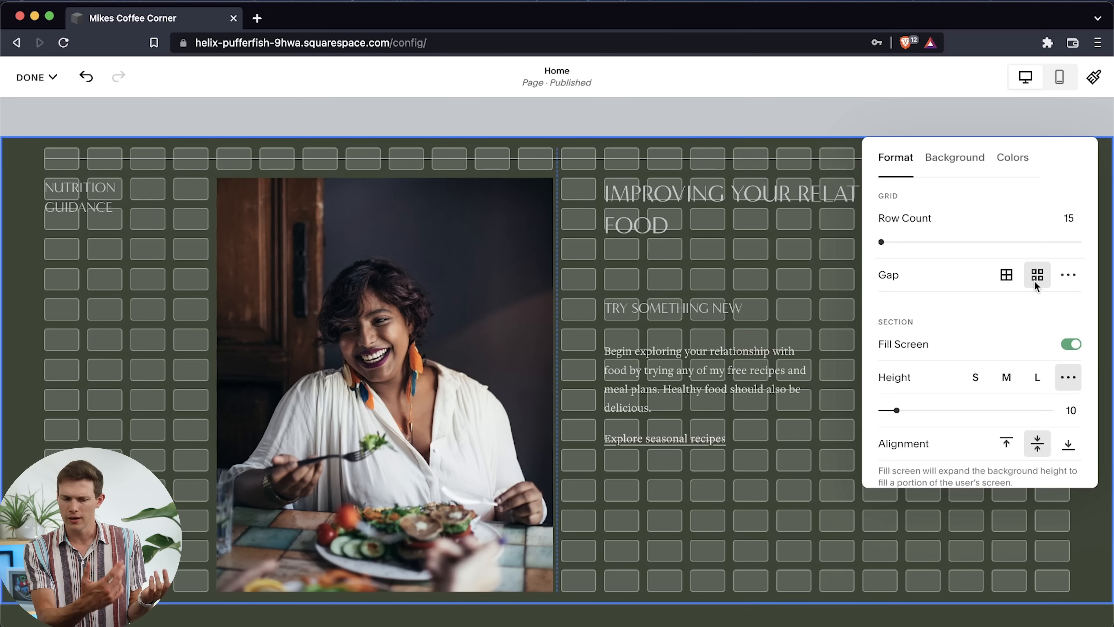
left_click(1068, 276)
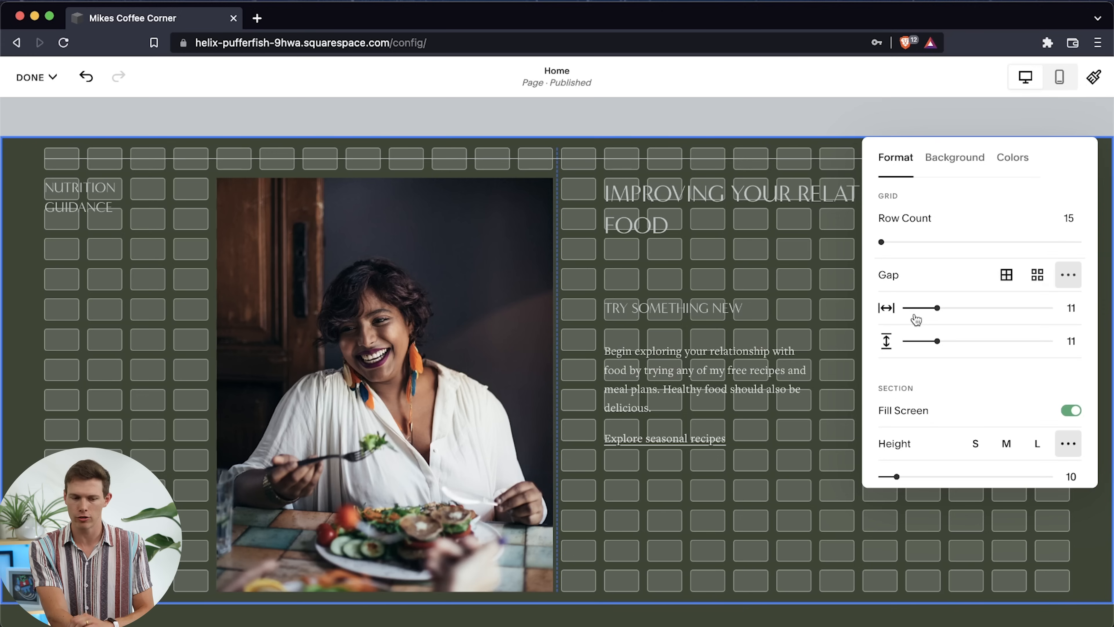
Toggle the section's Fill Screen option off and back on, leaving it enabled with the S height
scroll(921, 395, "down", 3)
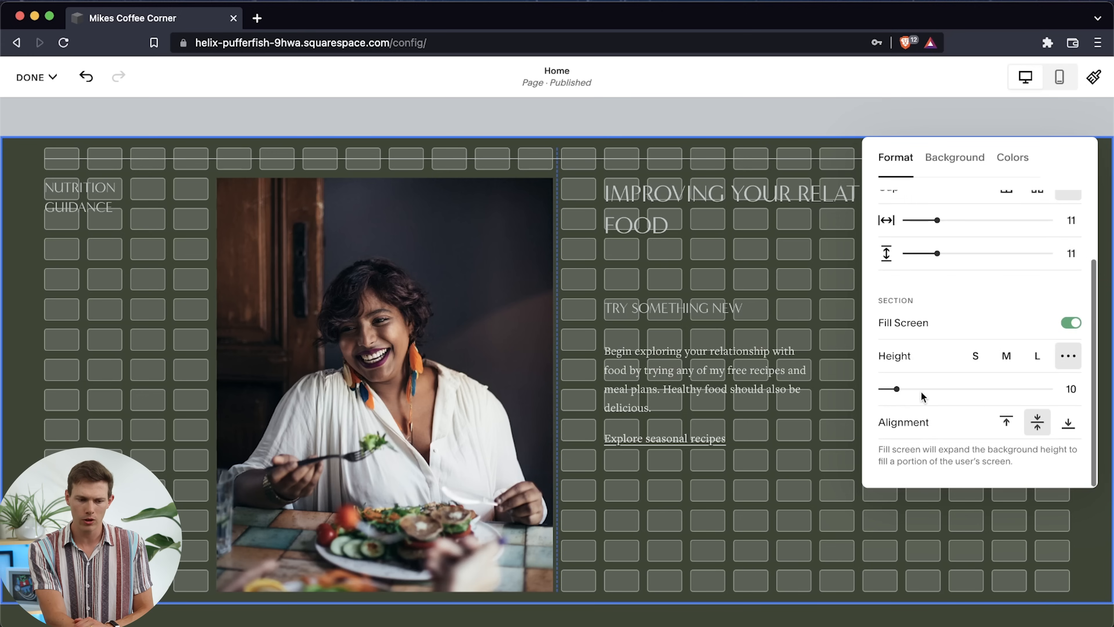
left_click(1071, 324)
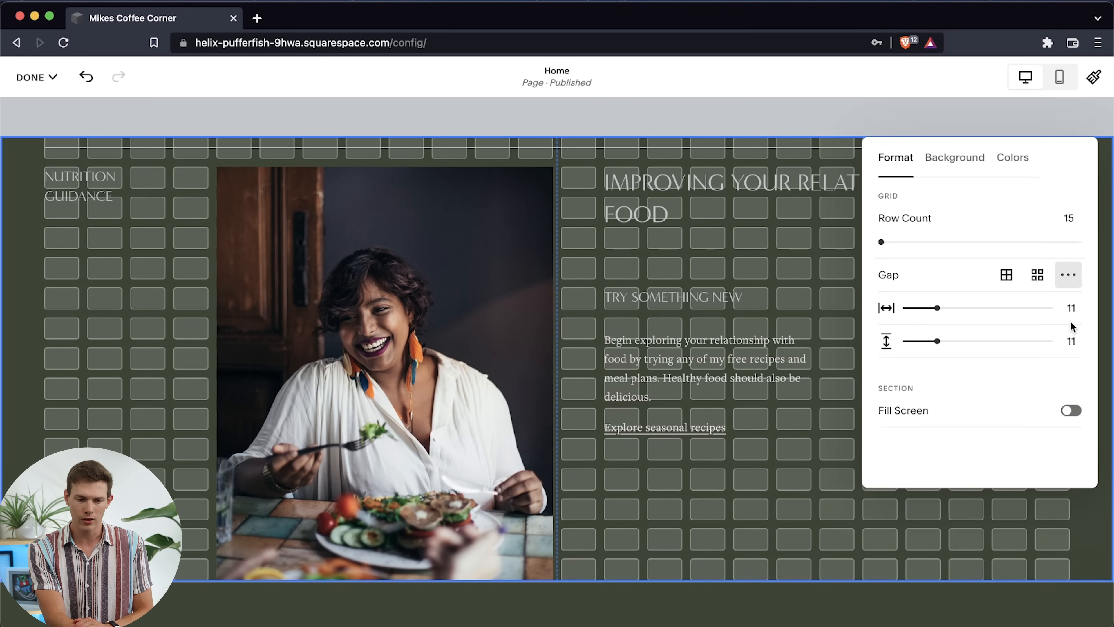
left_click(1070, 411)
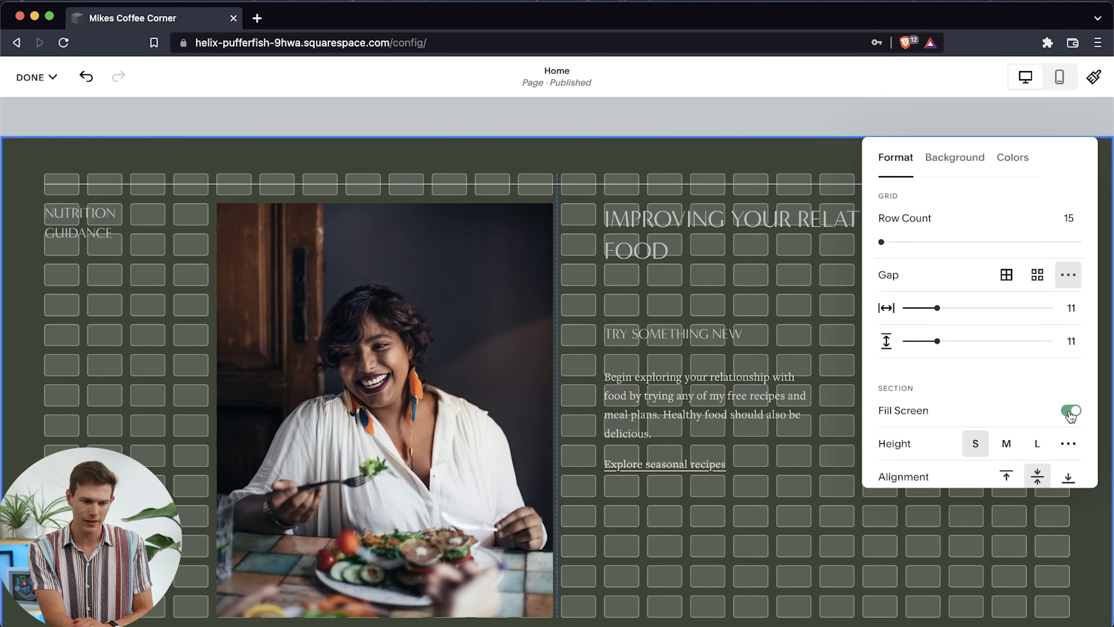
left_click(1070, 413)
left_click(1070, 413)
Try the top and bottom content alignments for the section, and return it to the middle alignment
scroll(1002, 401, "down", 2)
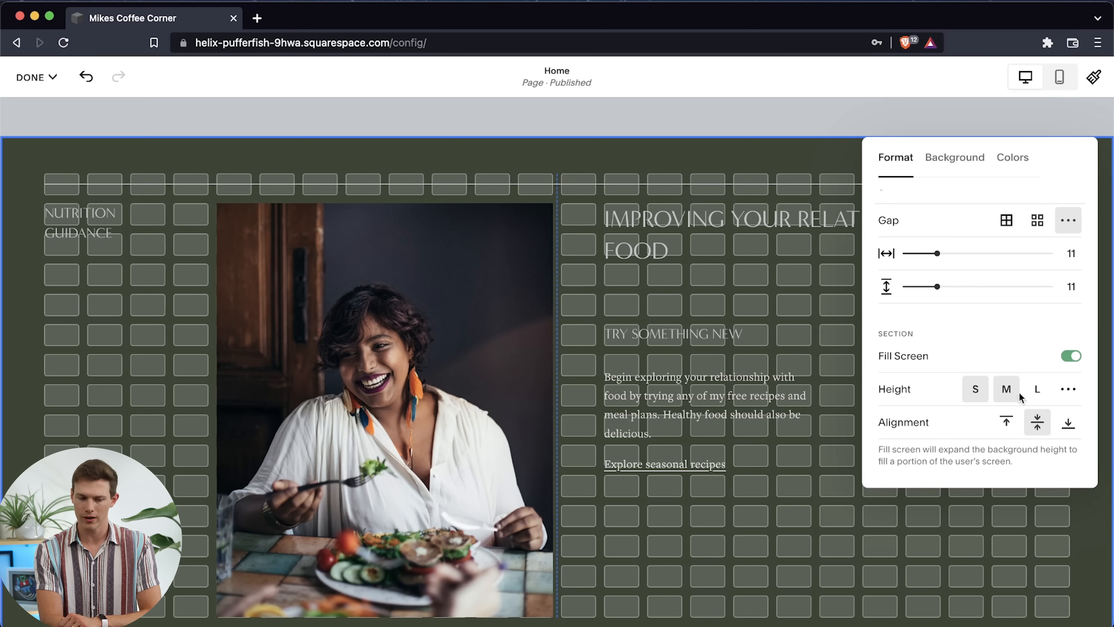
left_click(1007, 428)
left_click(1072, 434)
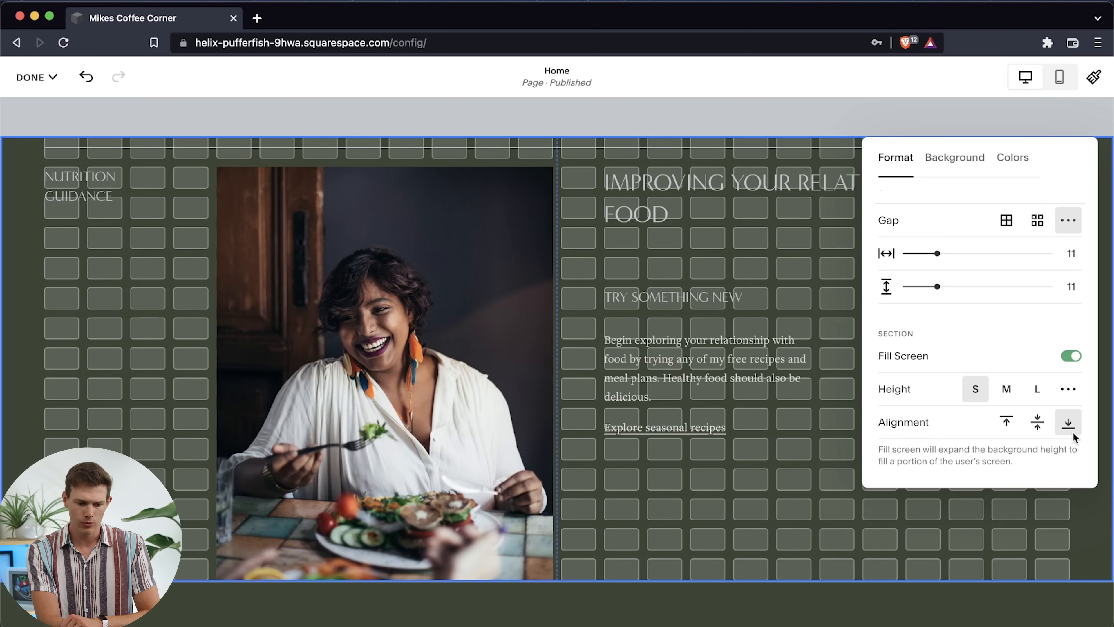
left_click(1038, 422)
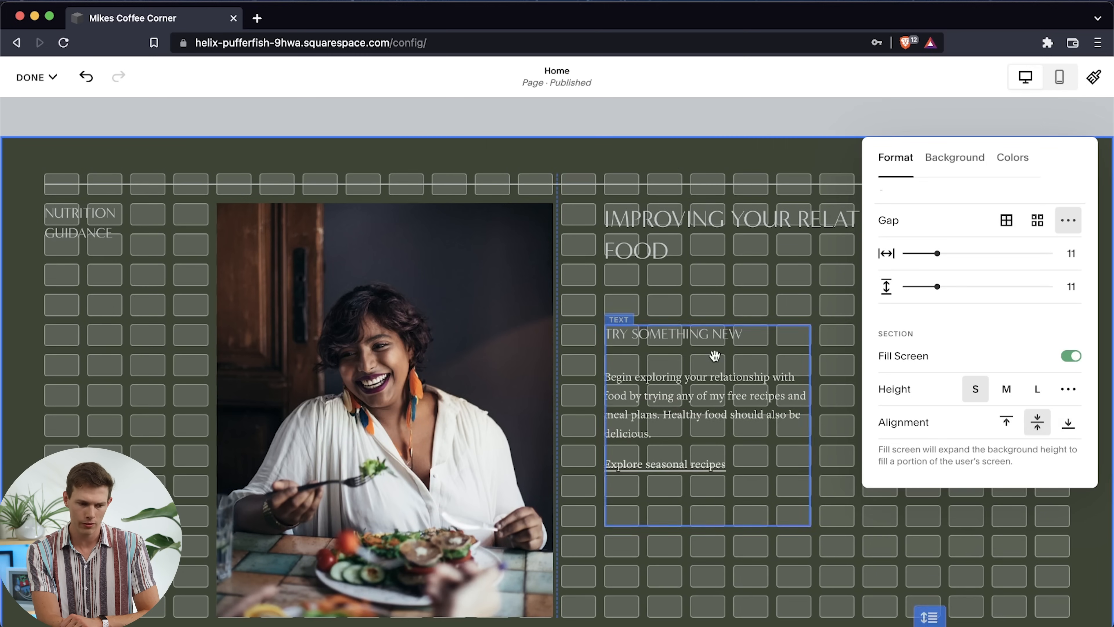
scroll(716, 356, "down", 3)
scroll(716, 356, "up", 3)
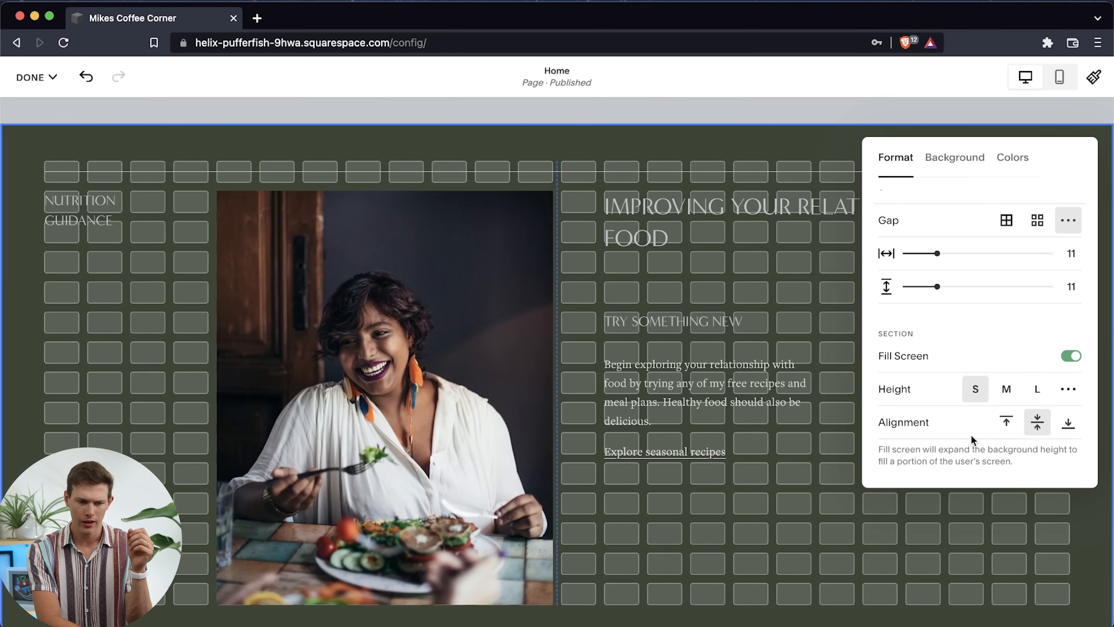
Examine the image and video background options for the Improving Your Relationship with Food section, dismissing the background art introduction
scroll(987, 349, "up", 2)
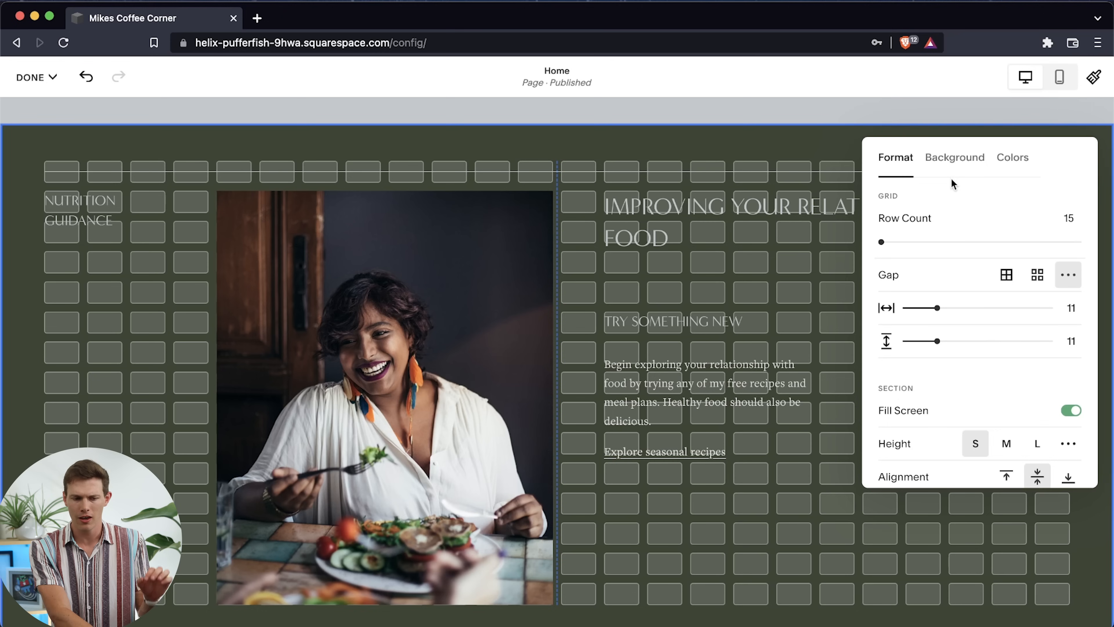
left_click(961, 167)
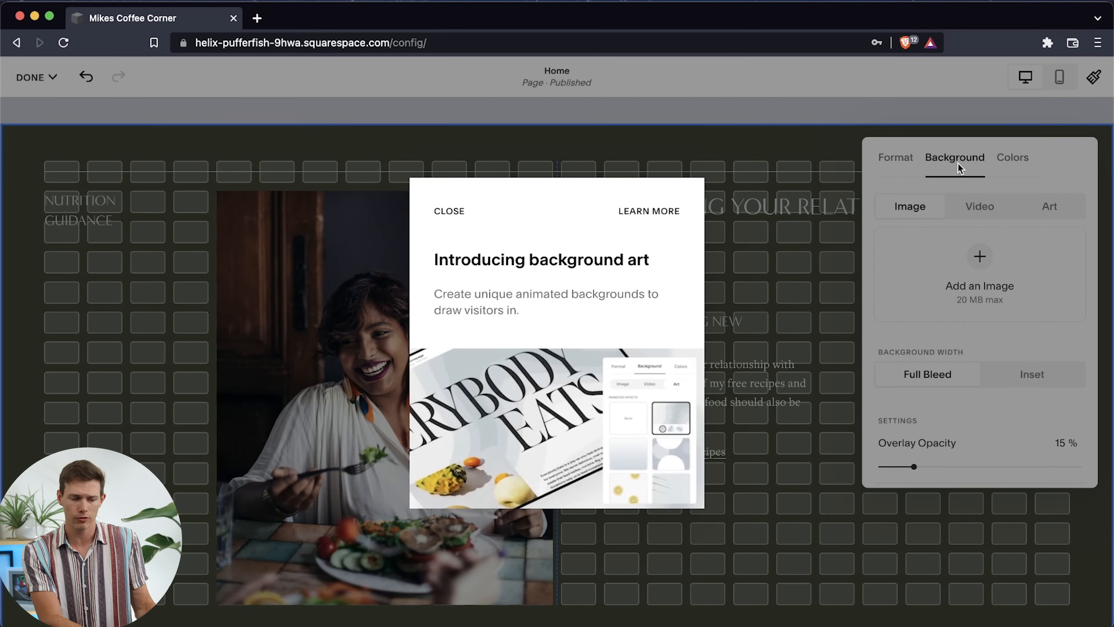
left_click(449, 211)
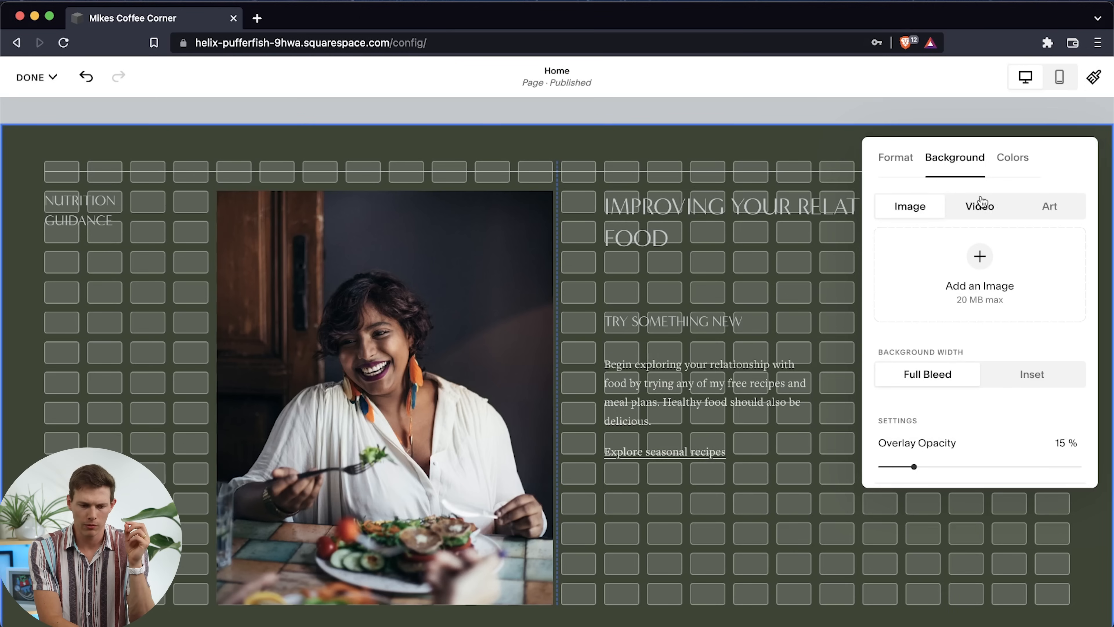
scroll(930, 357, "down", 2)
scroll(931, 357, "up", 2)
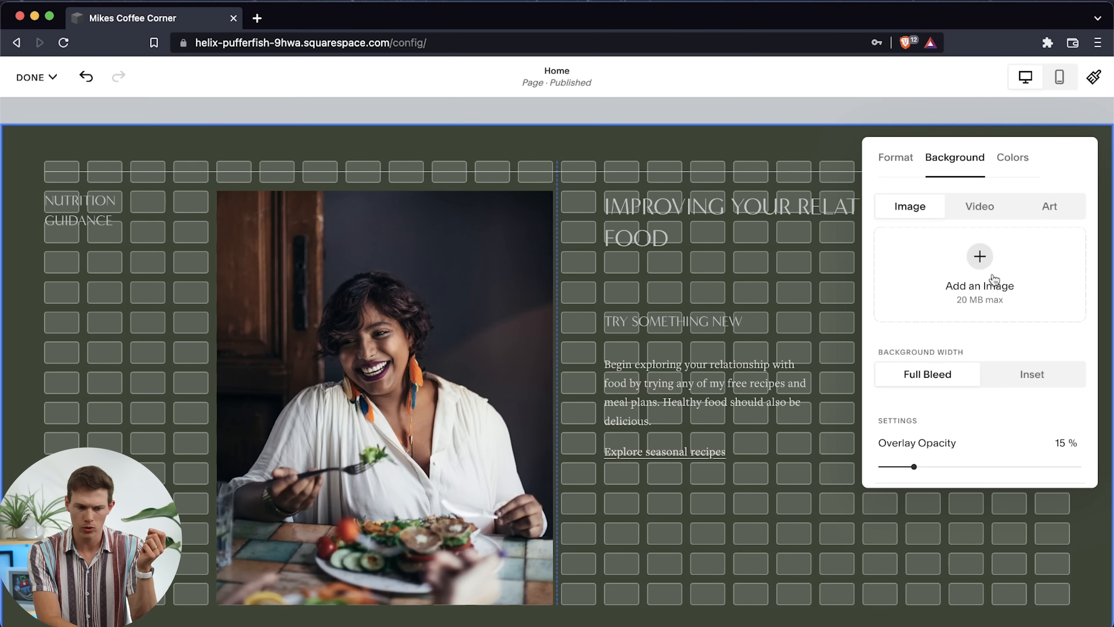
left_click(986, 215)
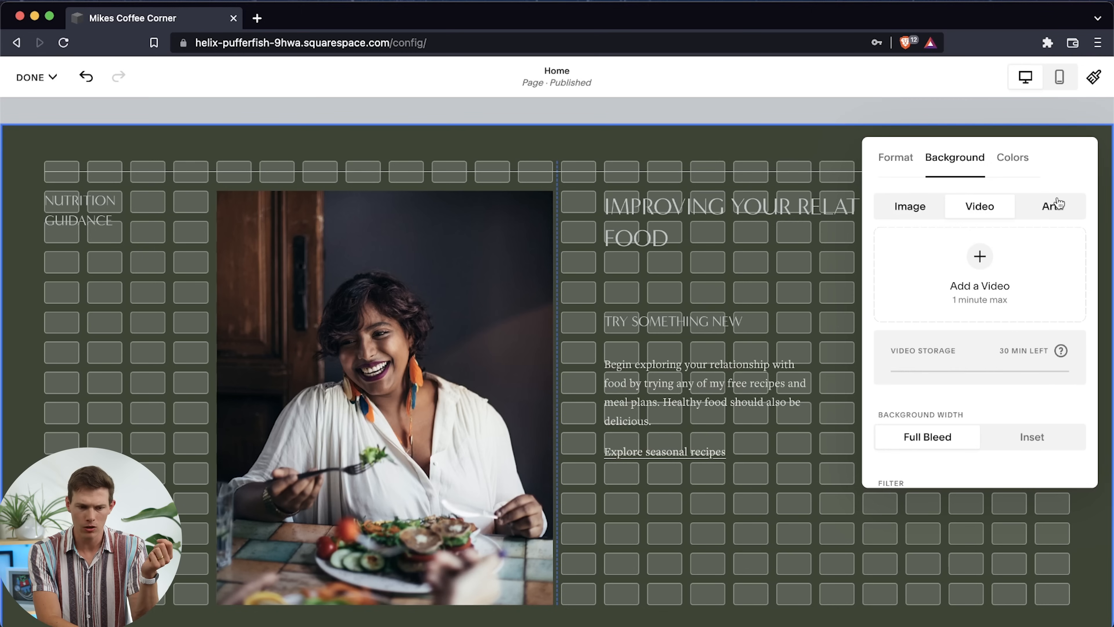
Apply the animated blob-shapes background art to the section, using its first preset variation
left_click(1036, 213)
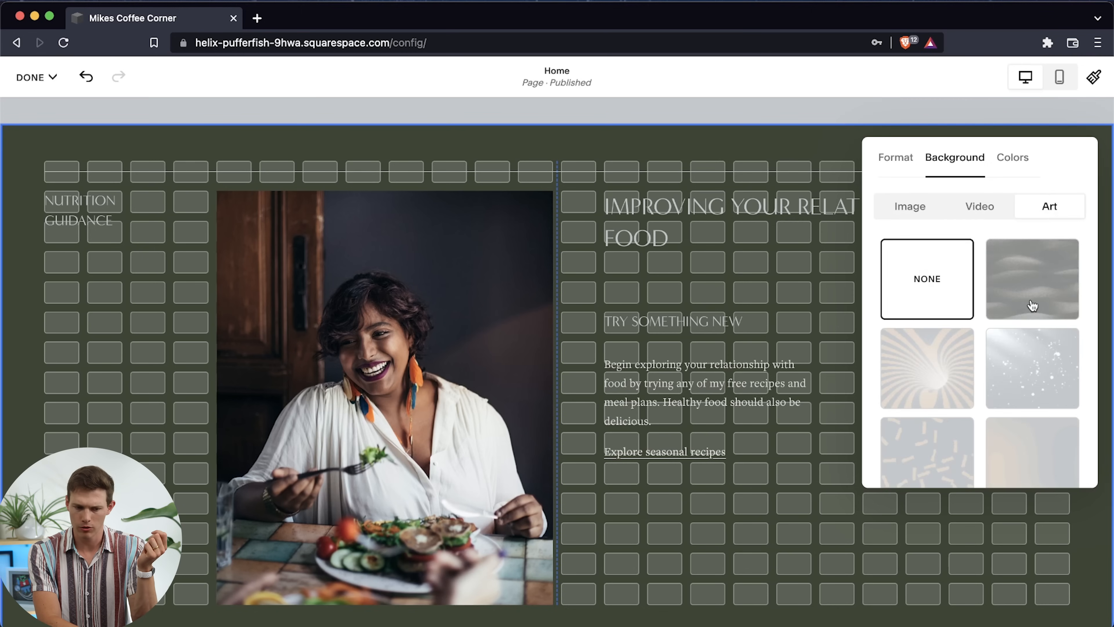
scroll(1033, 305, "down", 5)
scroll(1031, 306, "down", 3)
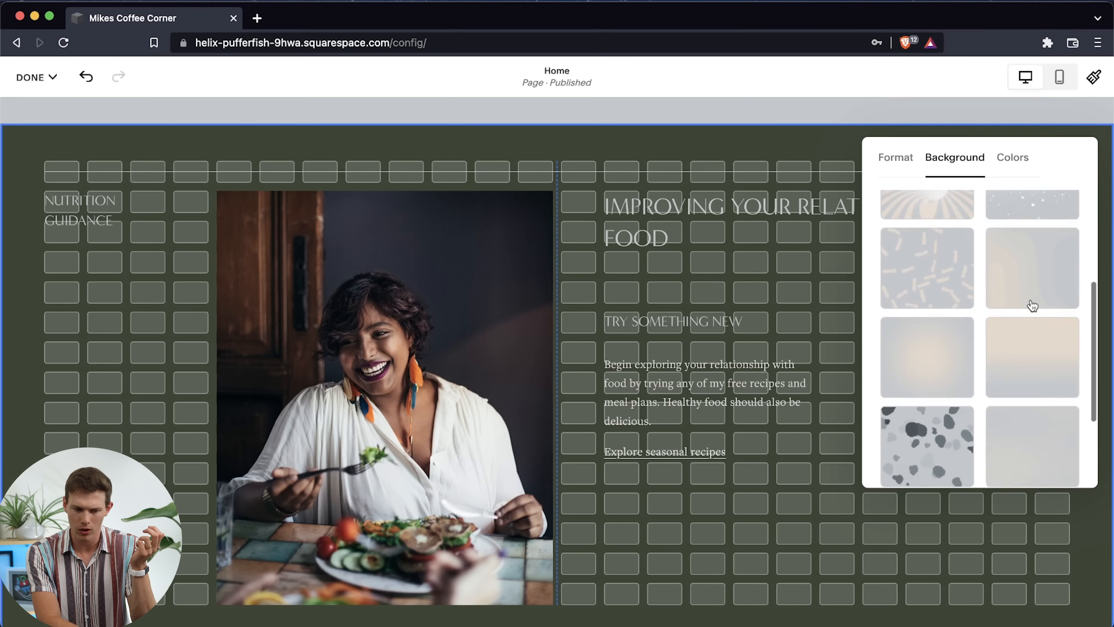
left_click(919, 348)
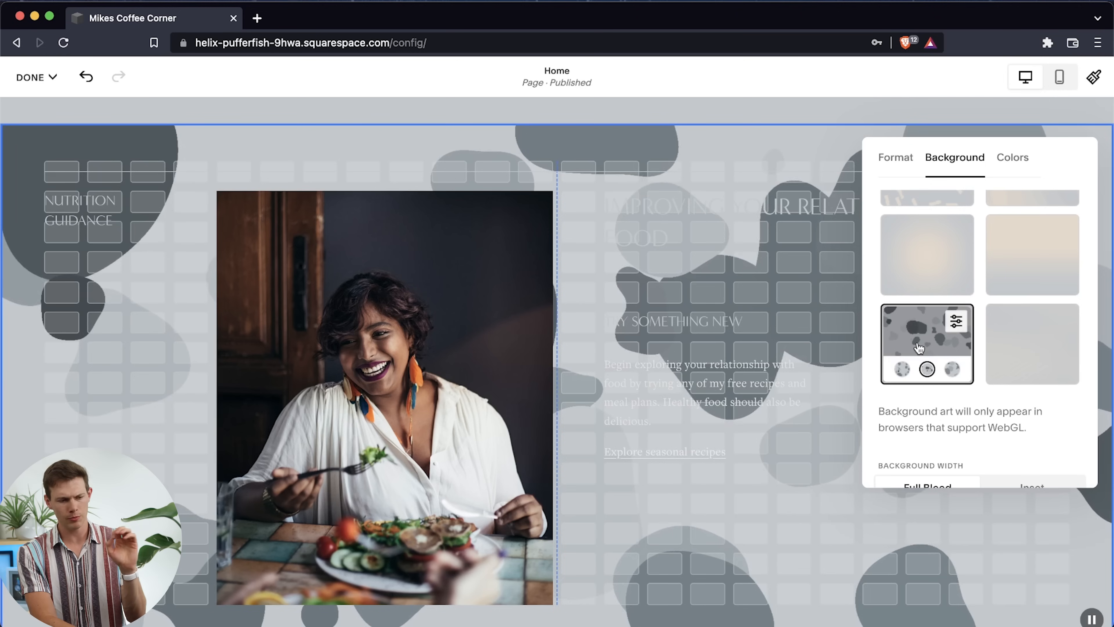
left_click(895, 371)
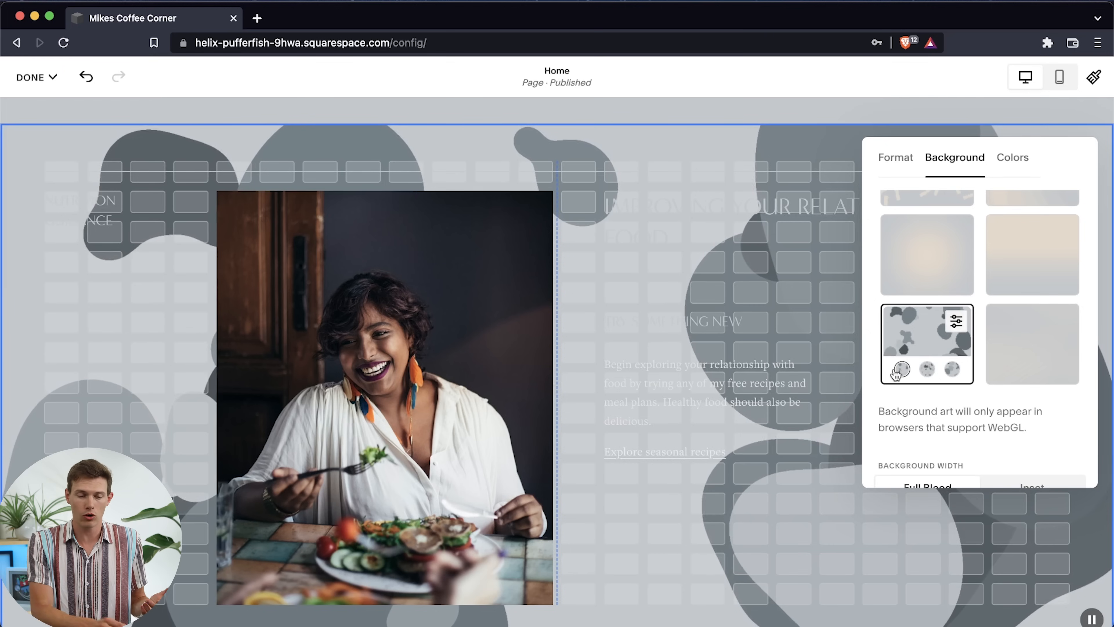
Set the background art's motion speed to .5x and review its morph, wobble and scroll movement settings
left_click(959, 335)
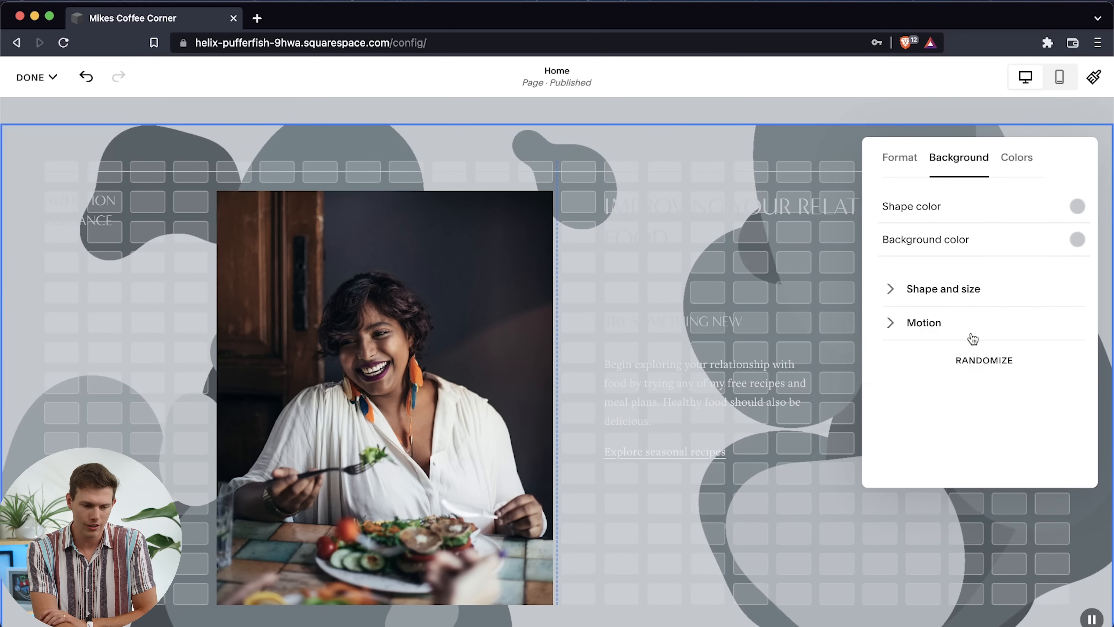
left_click(900, 327)
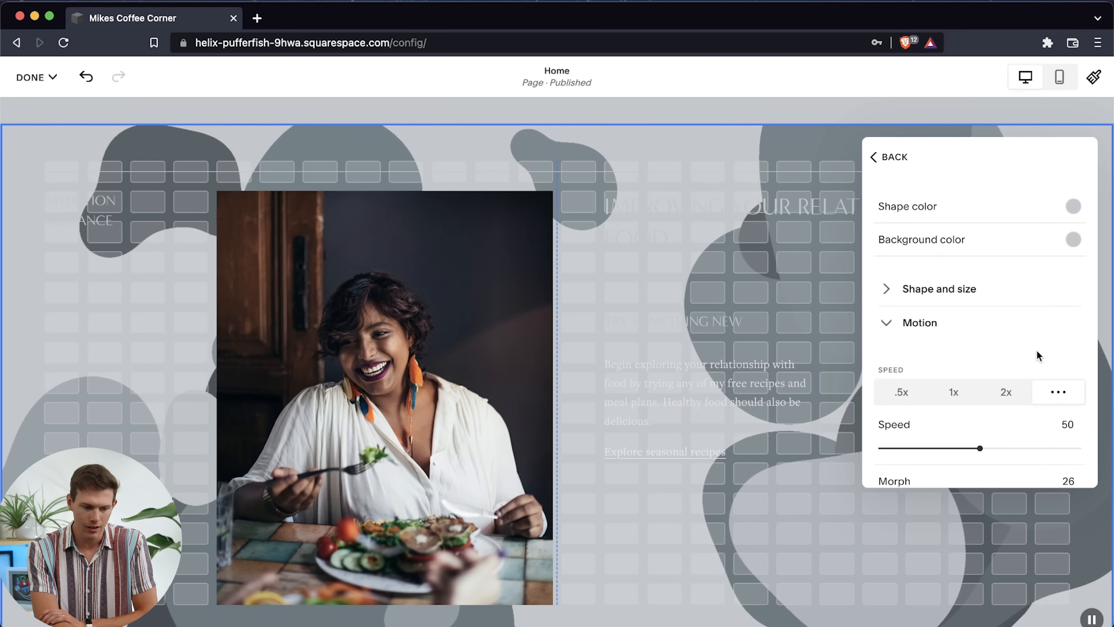
scroll(1040, 356, "down", 3)
left_click(900, 292)
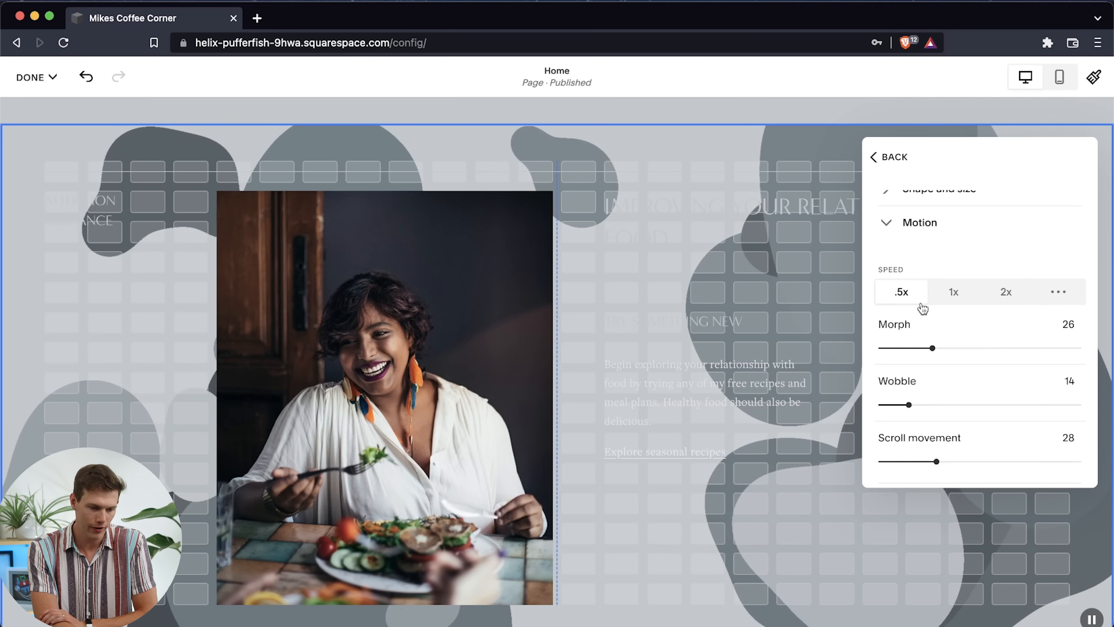
scroll(1008, 343, "down", 2)
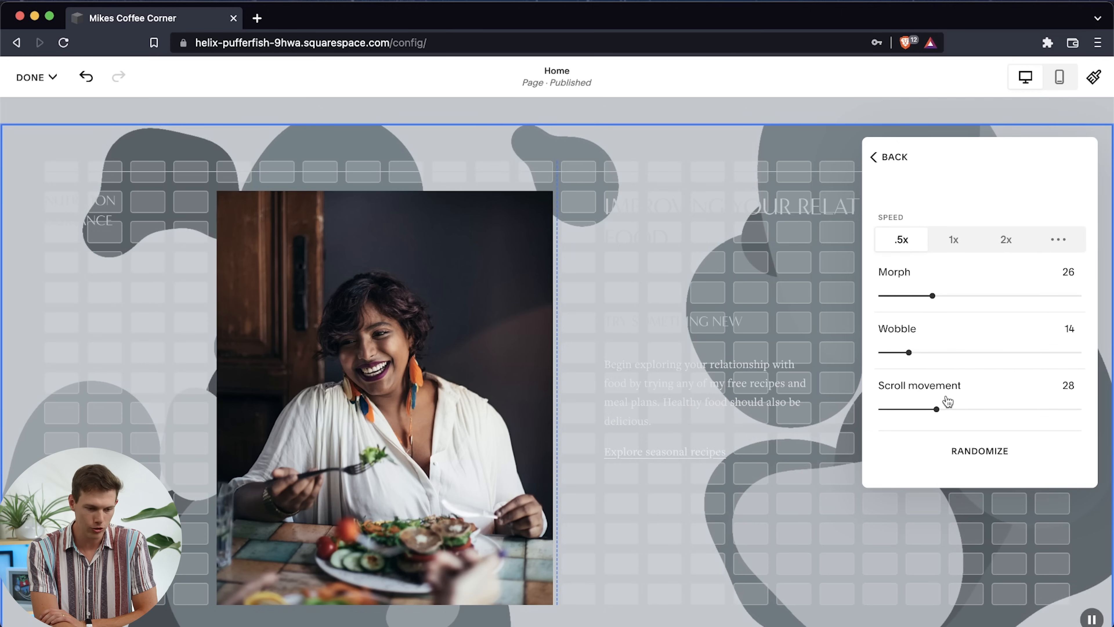
scroll(946, 398, "up", 2)
scroll(947, 400, "down", 2)
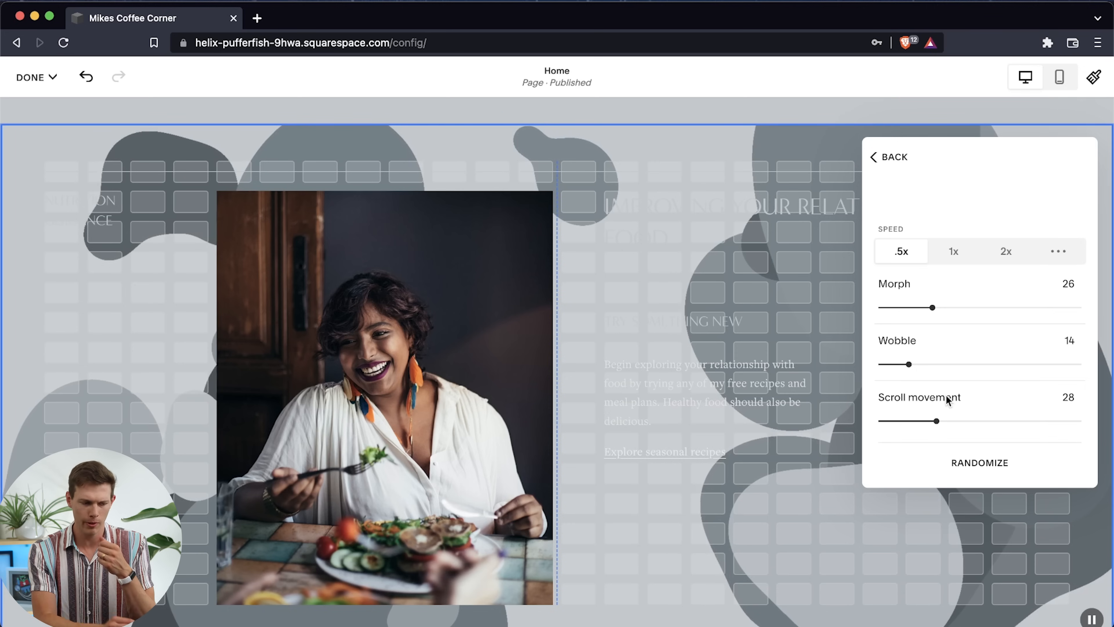
scroll(978, 358, "up", 3)
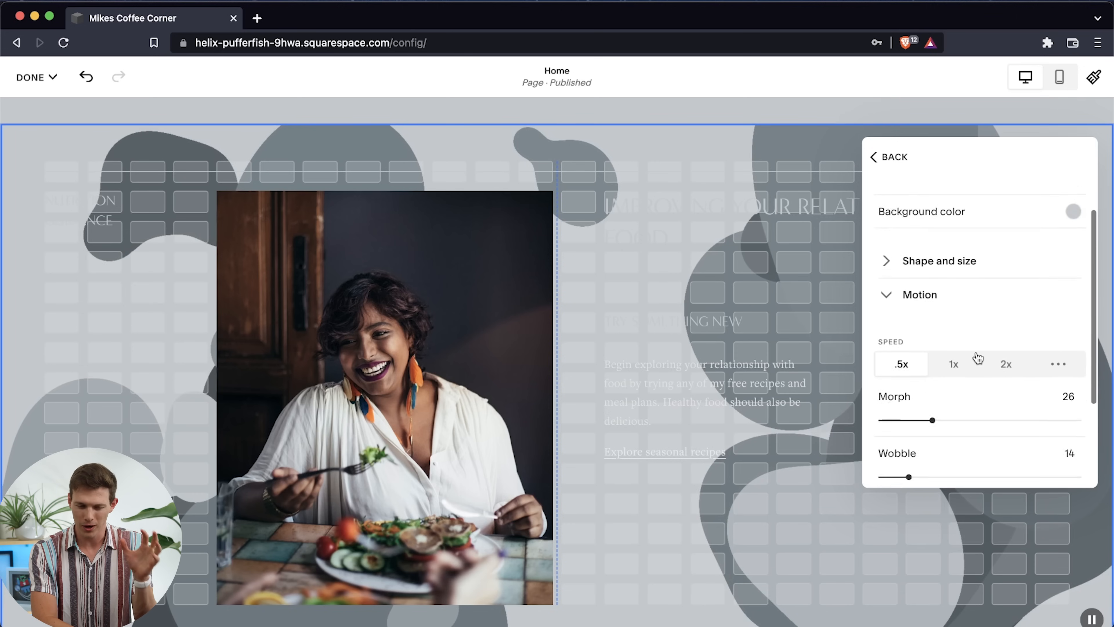
left_click(889, 324)
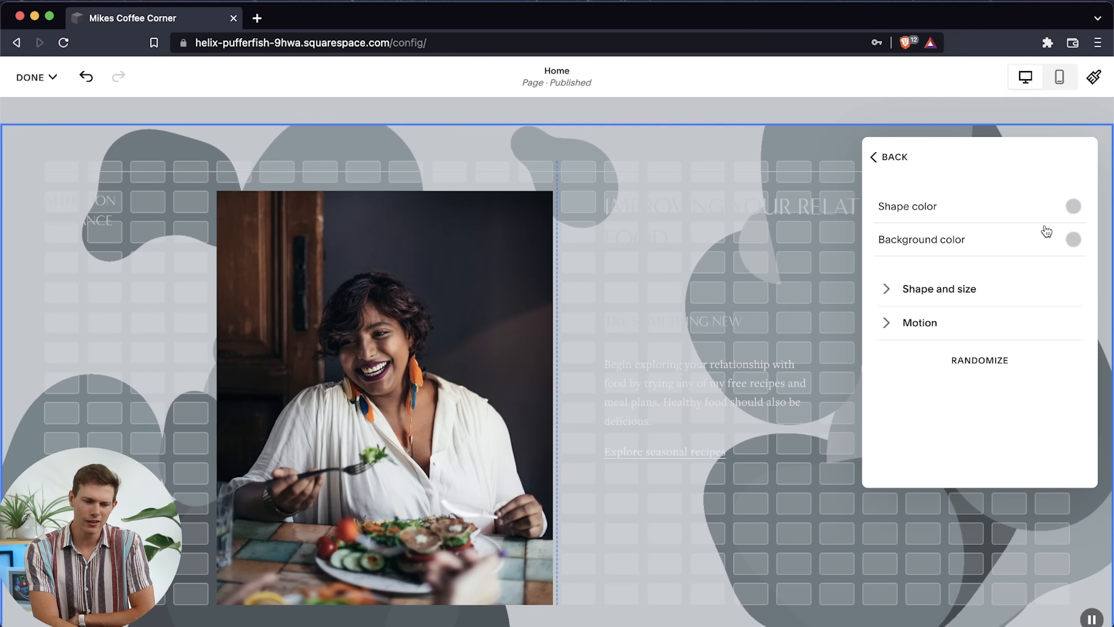
Set the background art's shape color to the palette's dark green and its background color to black
left_click(1073, 208)
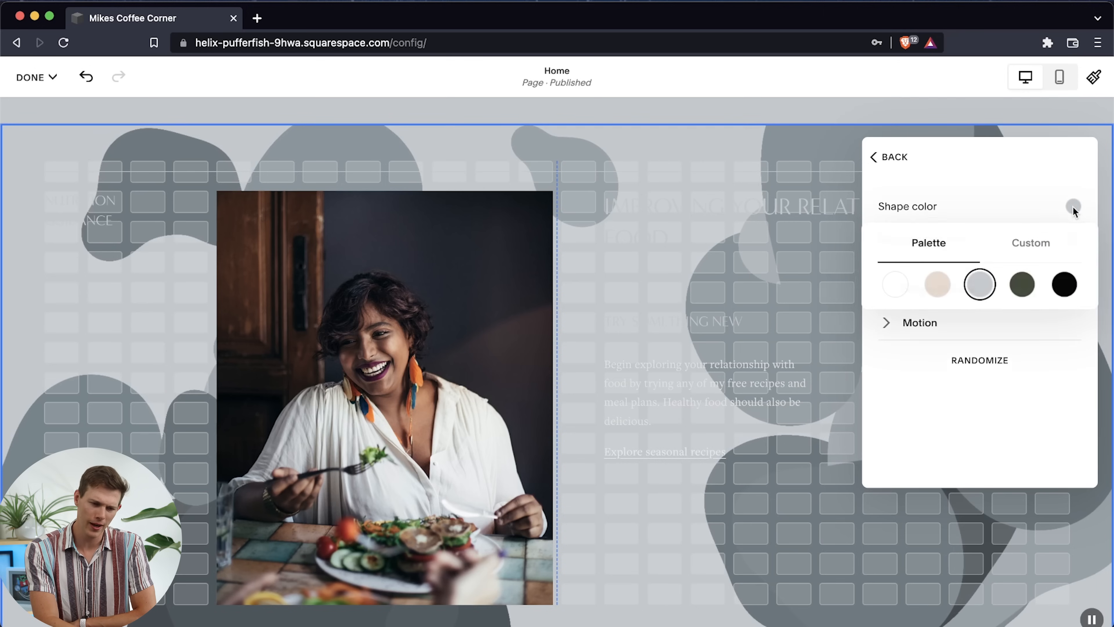
left_click(1022, 290)
left_click(1011, 192)
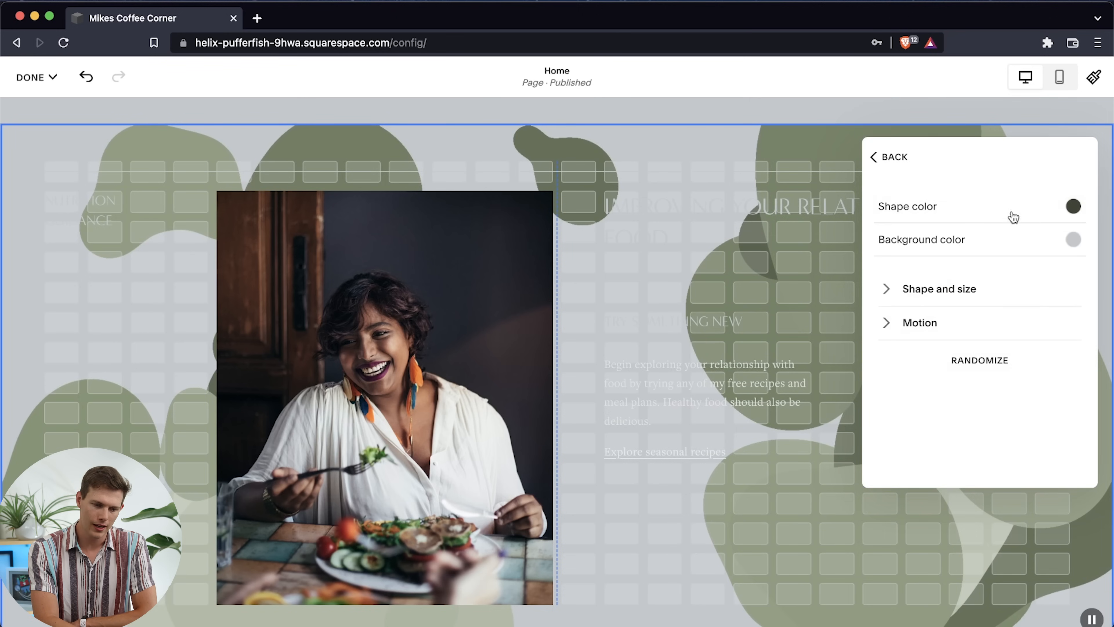
left_click(1027, 253)
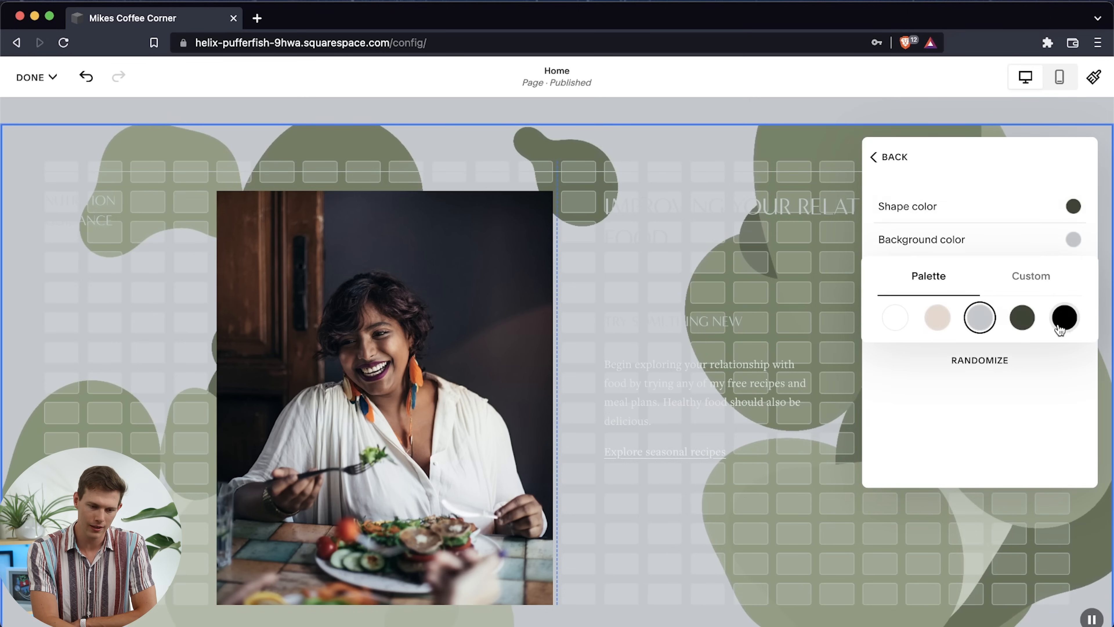
left_click(1065, 327)
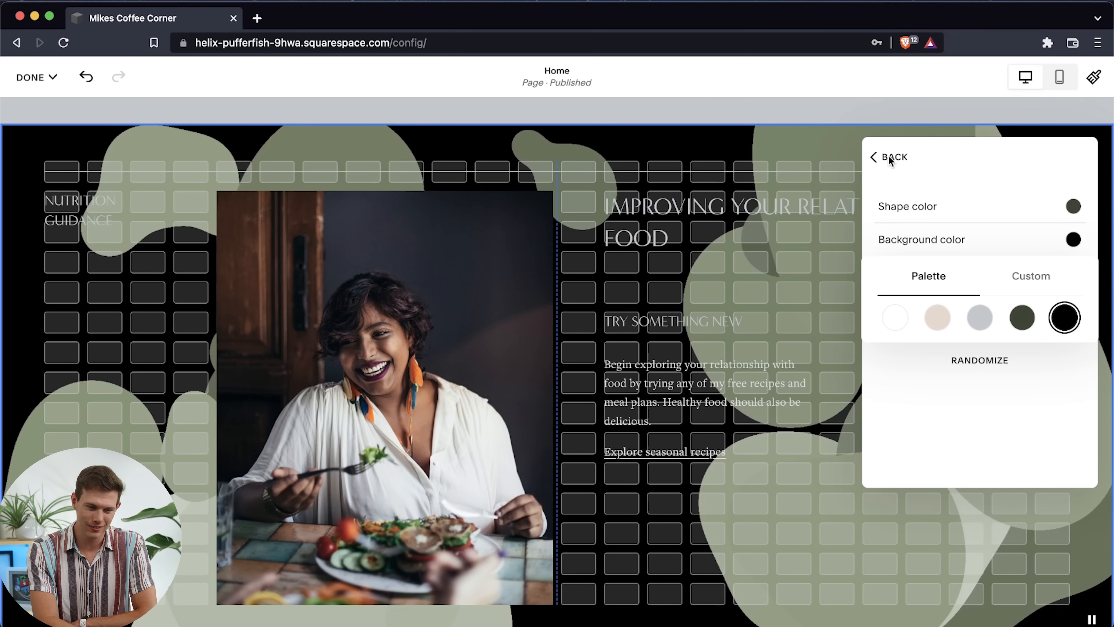
left_click(879, 161)
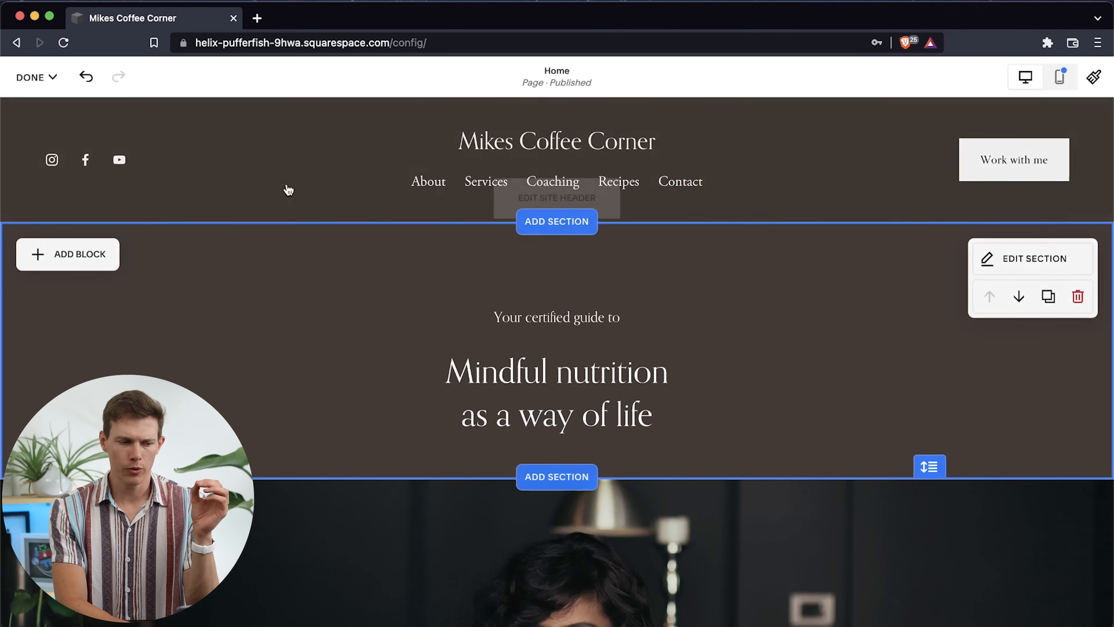
Save the home page changes and open the subscription plans for upgrading the trial site
left_click(37, 88)
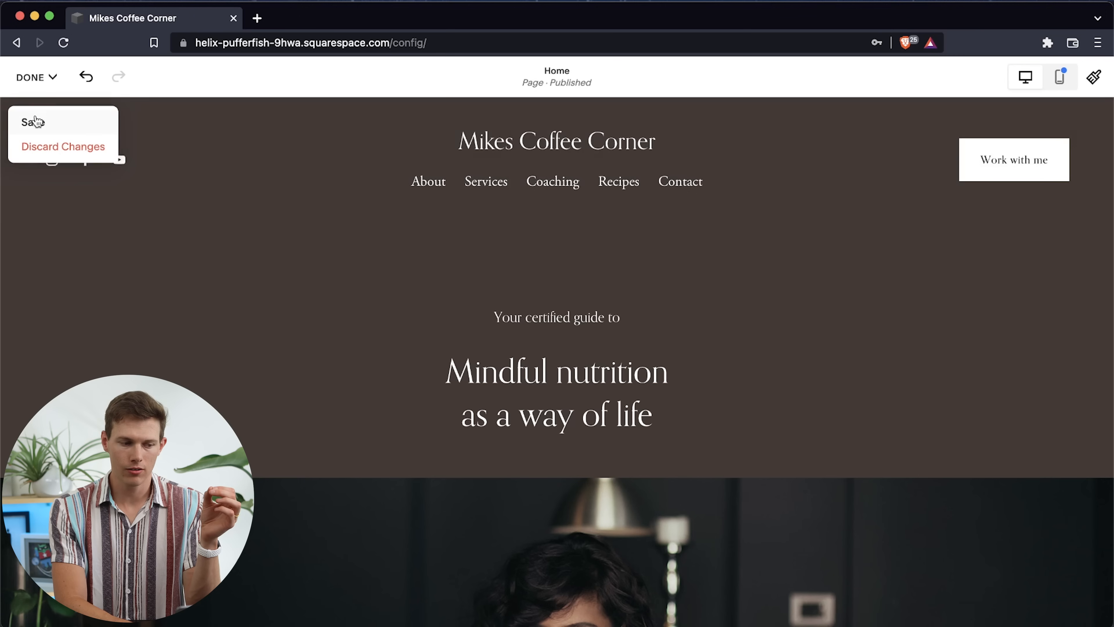
left_click(38, 125)
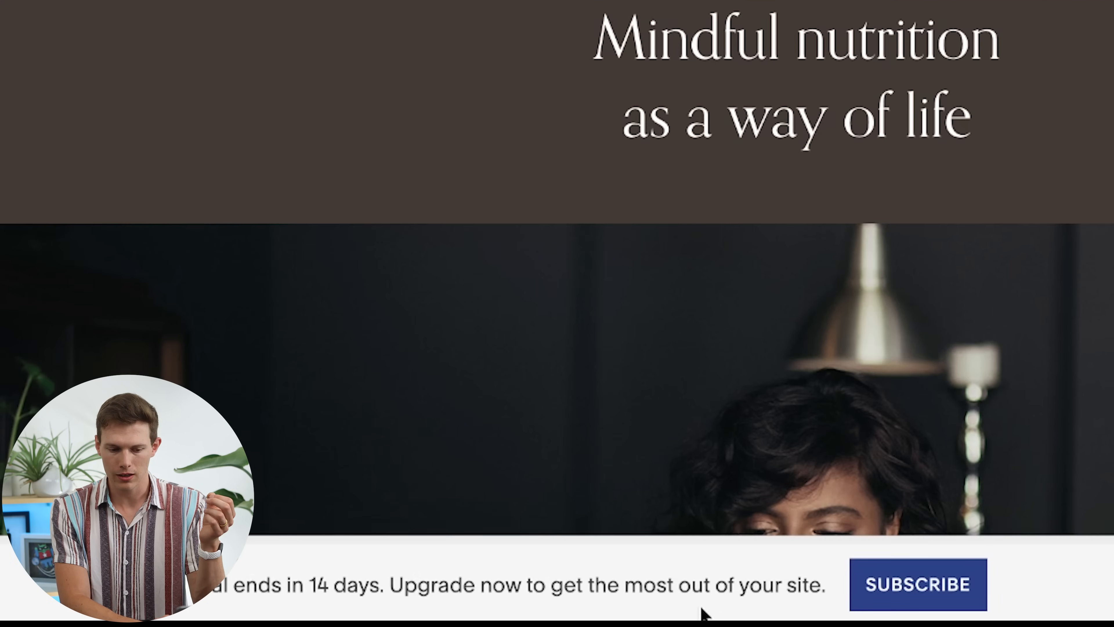
left_click(936, 585)
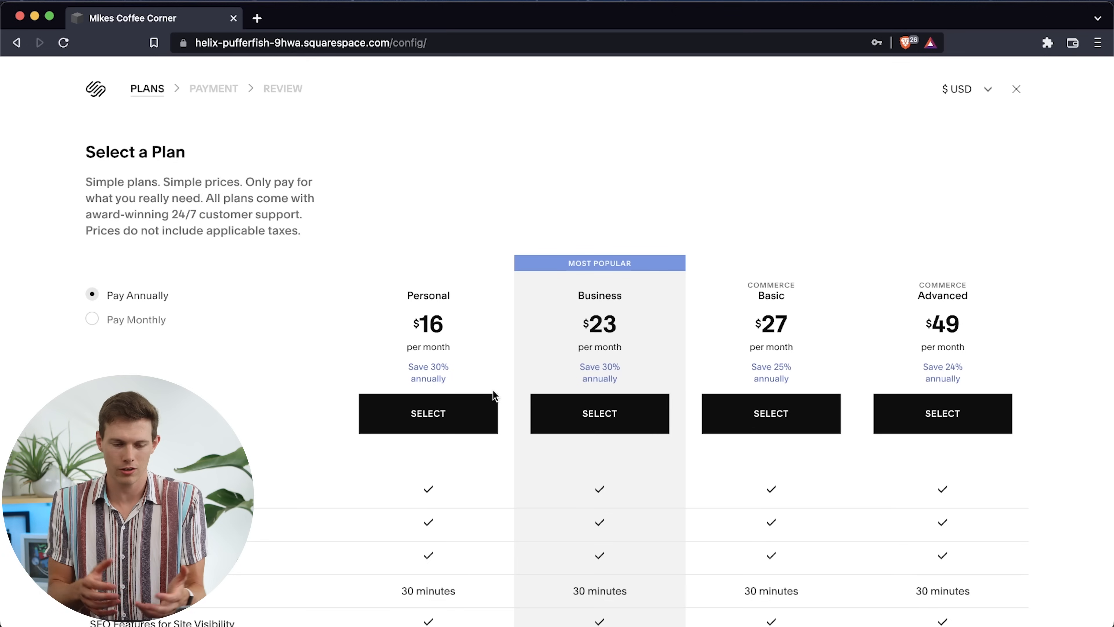
Compare the core and commerce features and transaction fees of the Personal, Business, Basic and Advanced plans
scroll(494, 395, "down", 3)
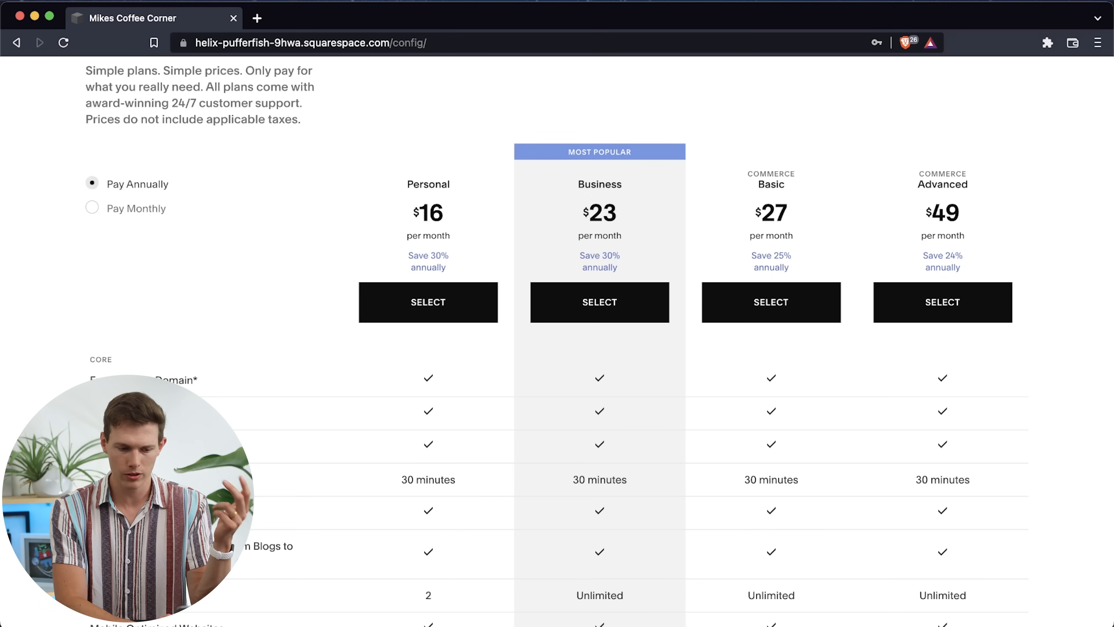
mouse_move(176, 446)
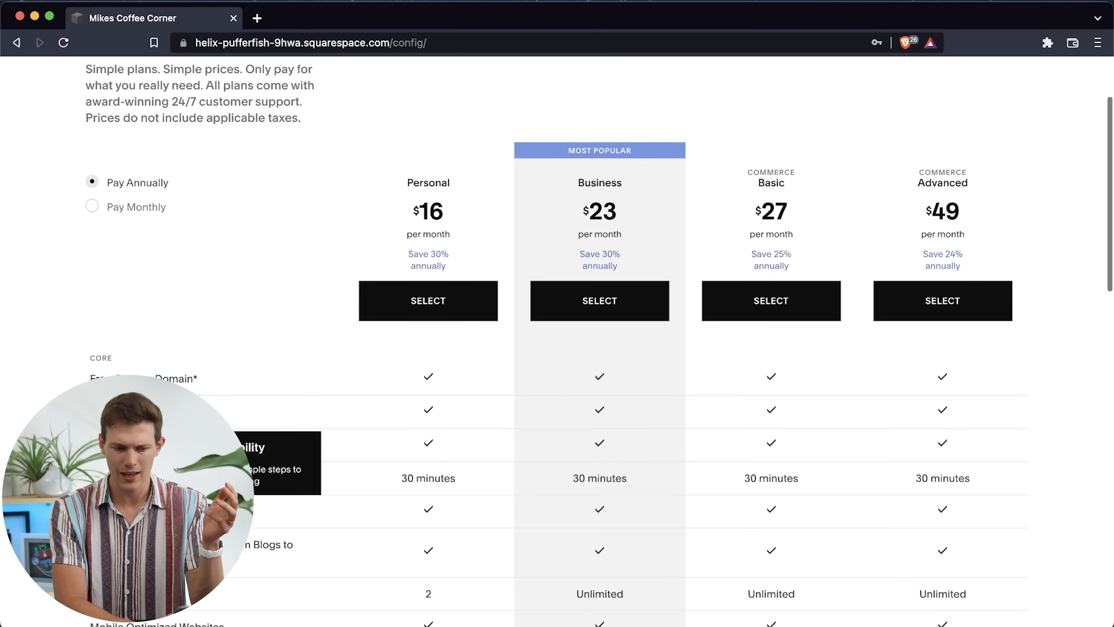
scroll(557, 368, "down", 3)
scroll(792, 328, "down", 5)
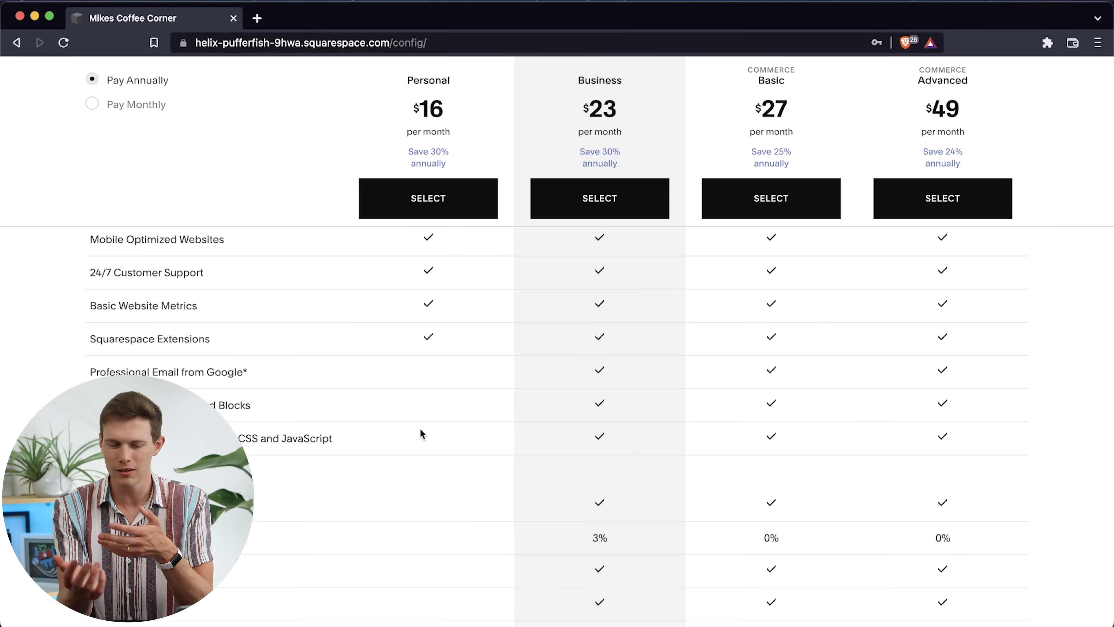
scroll(420, 430, "down", 3)
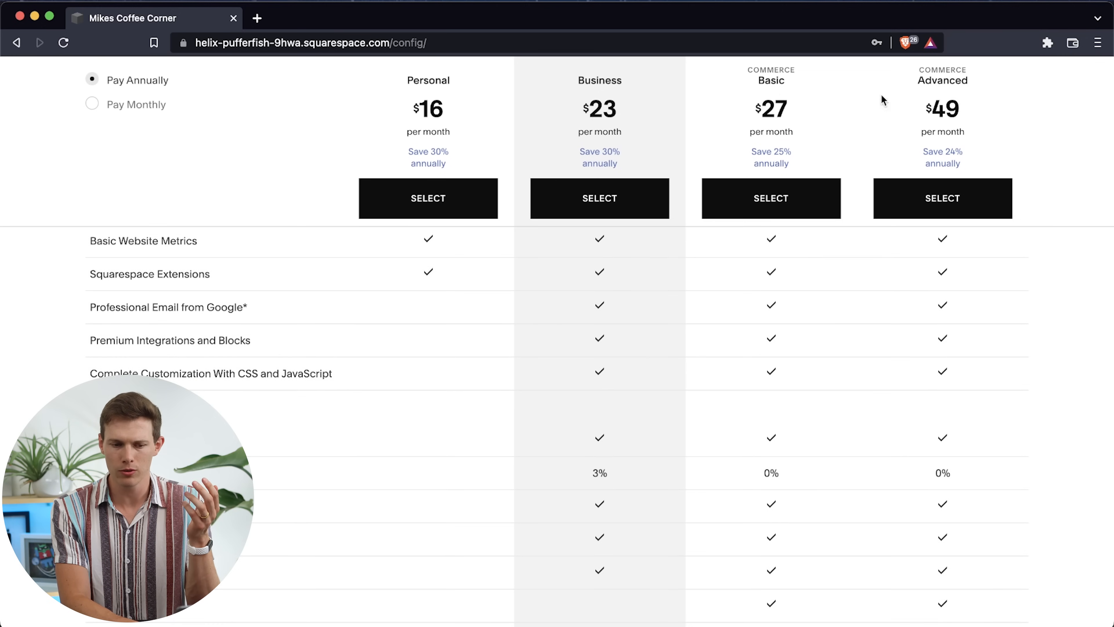
scroll(365, 469, "down", 5)
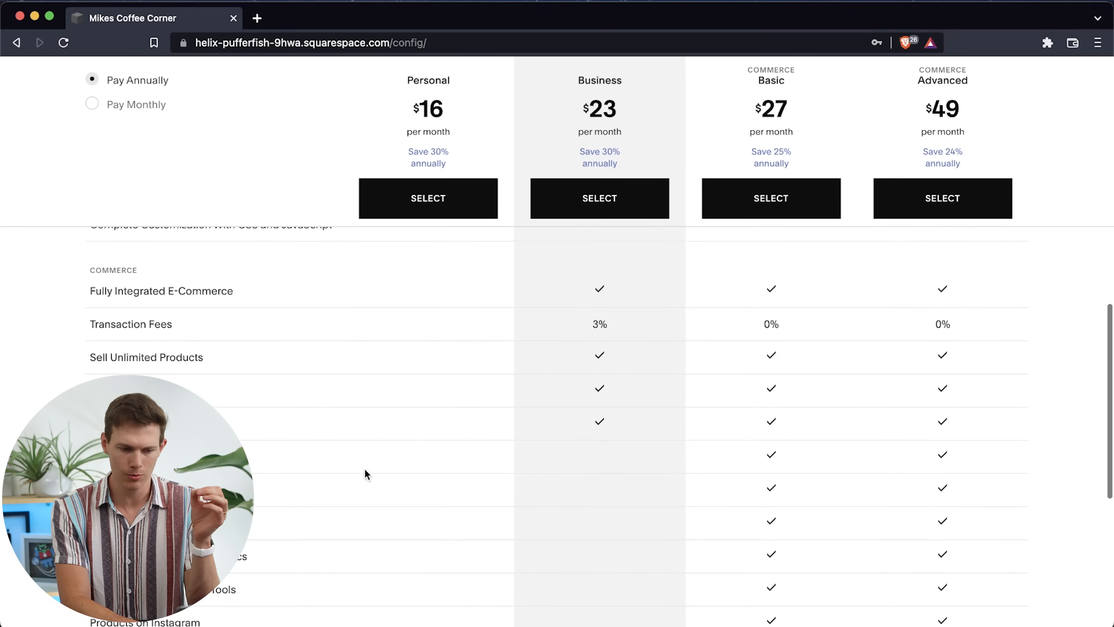
mouse_move(297, 300)
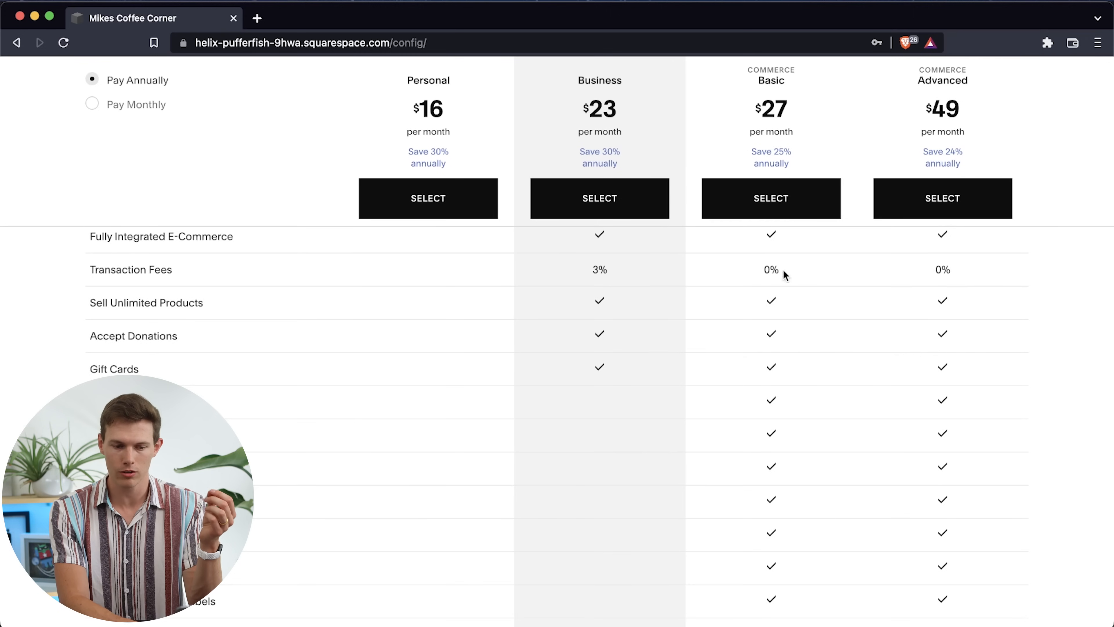
scroll(925, 361, "down", 3)
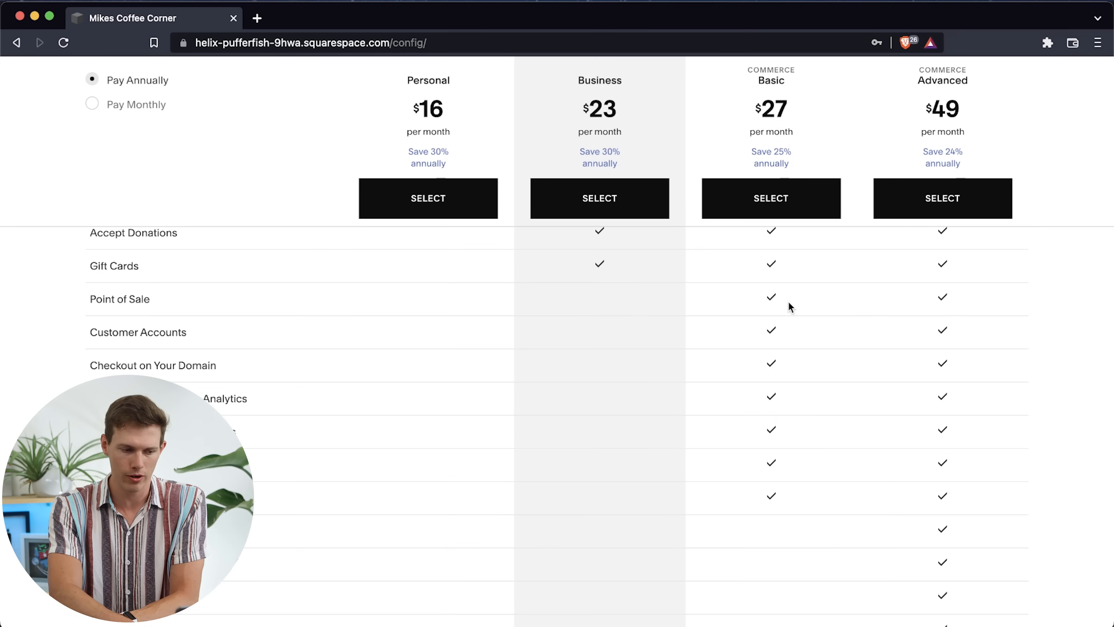
scroll(703, 444, "down", 5)
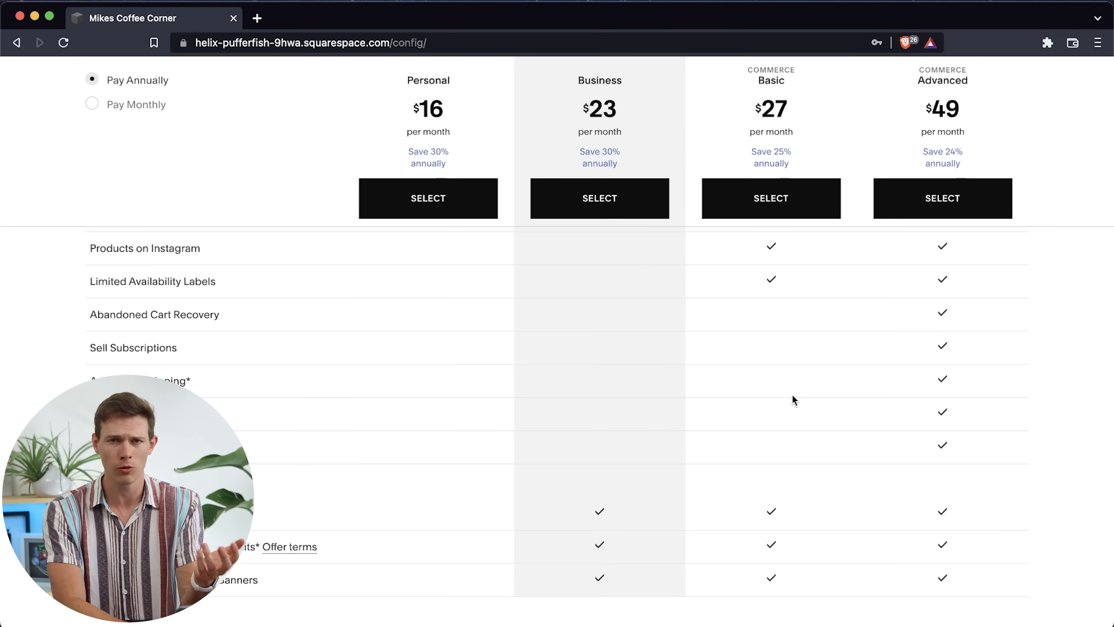
scroll(792, 395, "up", 5)
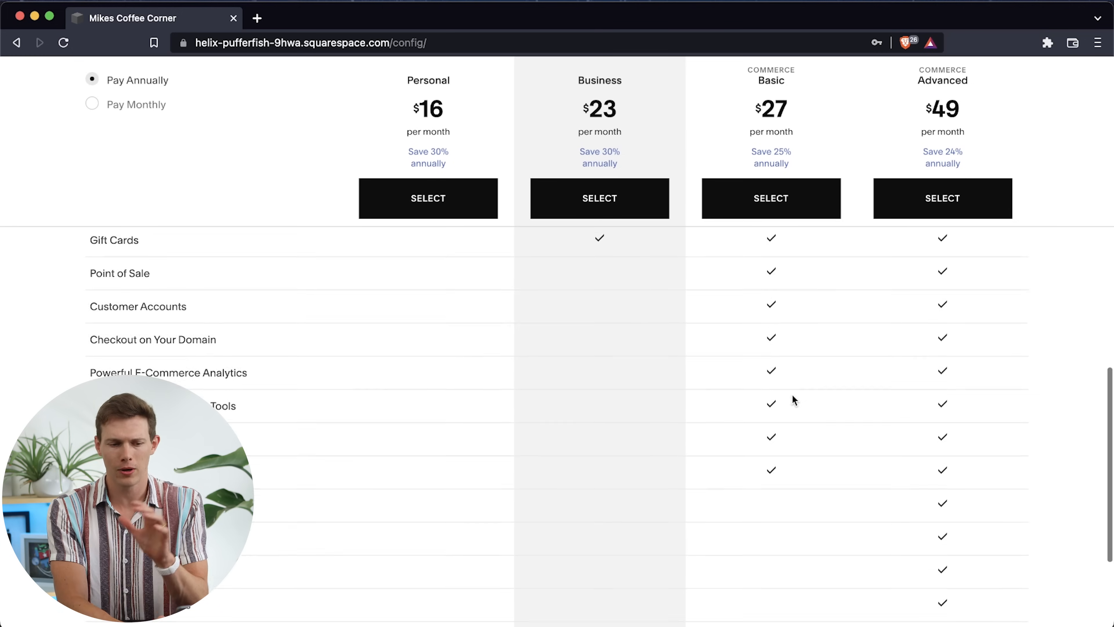
scroll(793, 400, "up", 6)
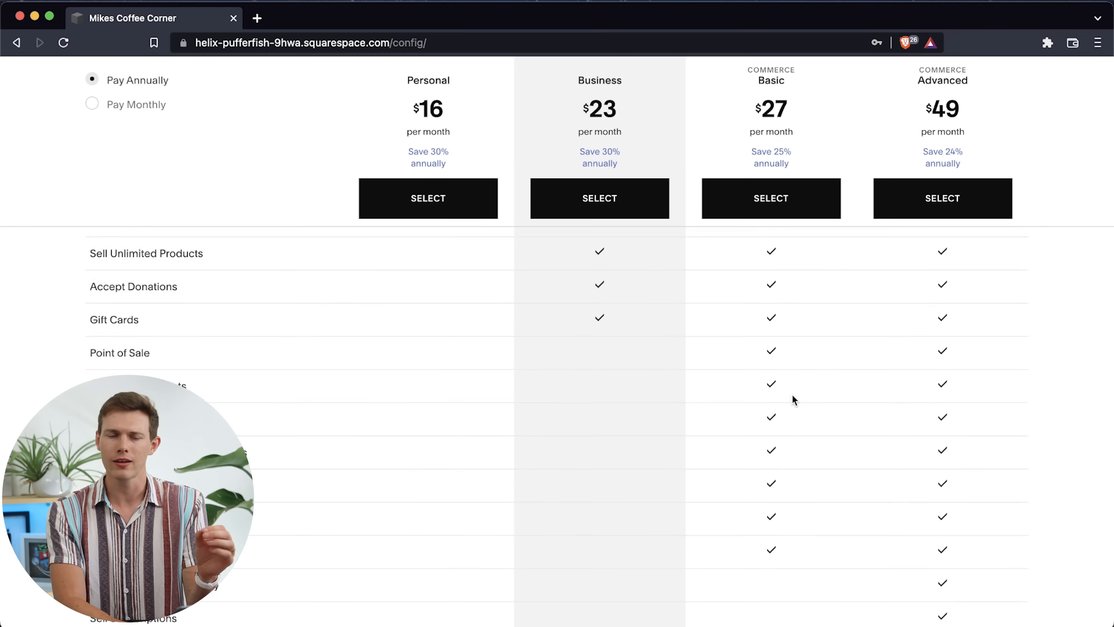
scroll(792, 395, "up", 3)
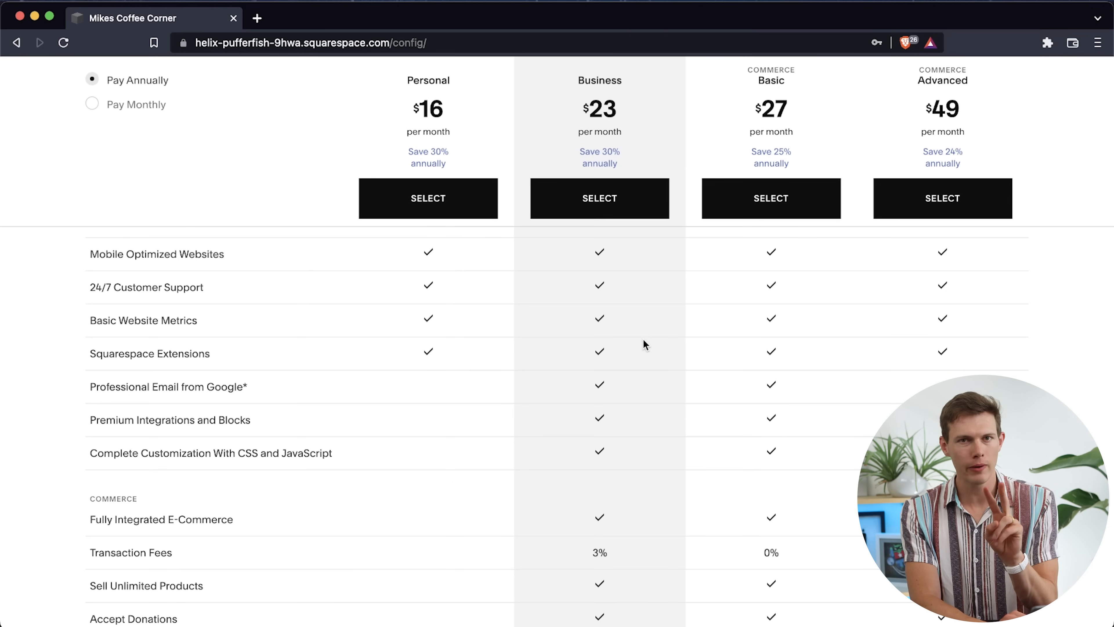
Subscribe to the annually billed Business plan, filling in the credit card details and billing address
scroll(643, 339, "down", 3)
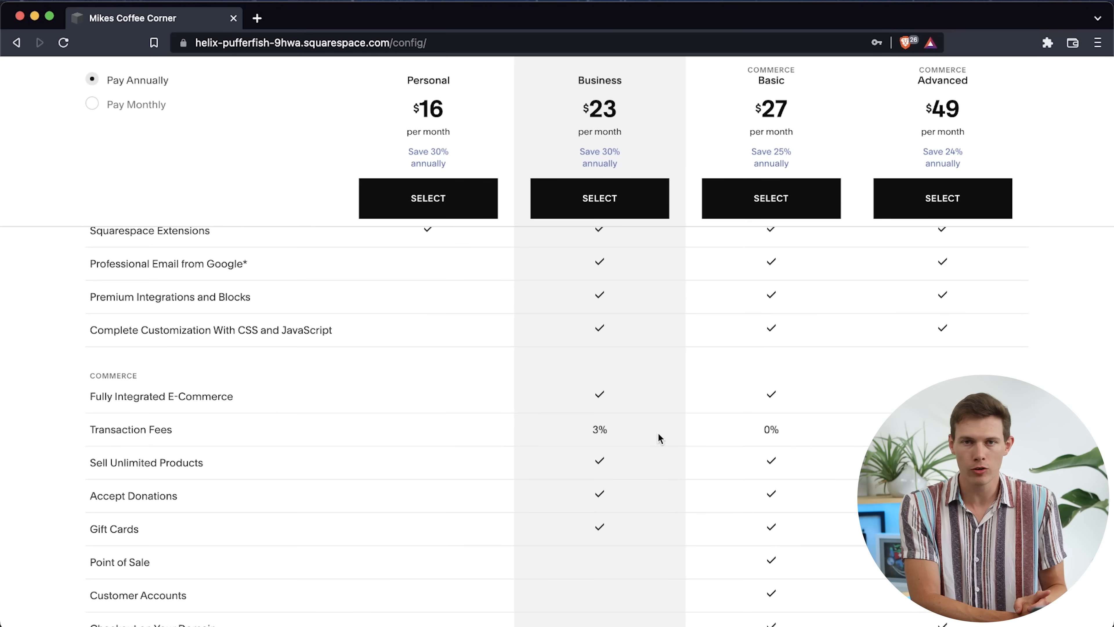
scroll(658, 432, "up", 3)
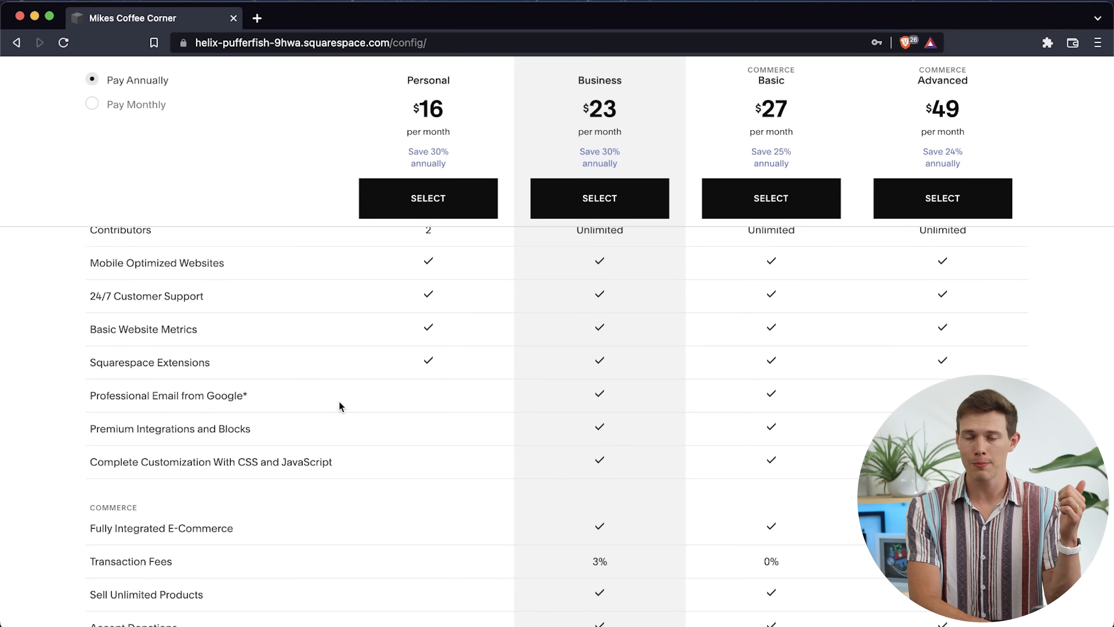
mouse_move(245, 397)
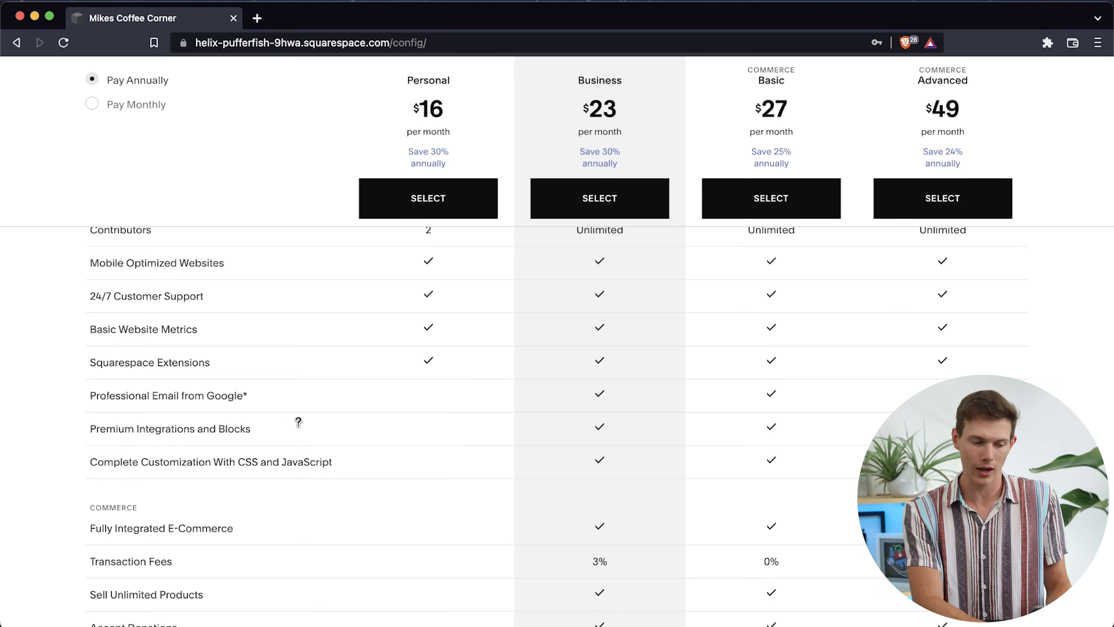
mouse_move(232, 433)
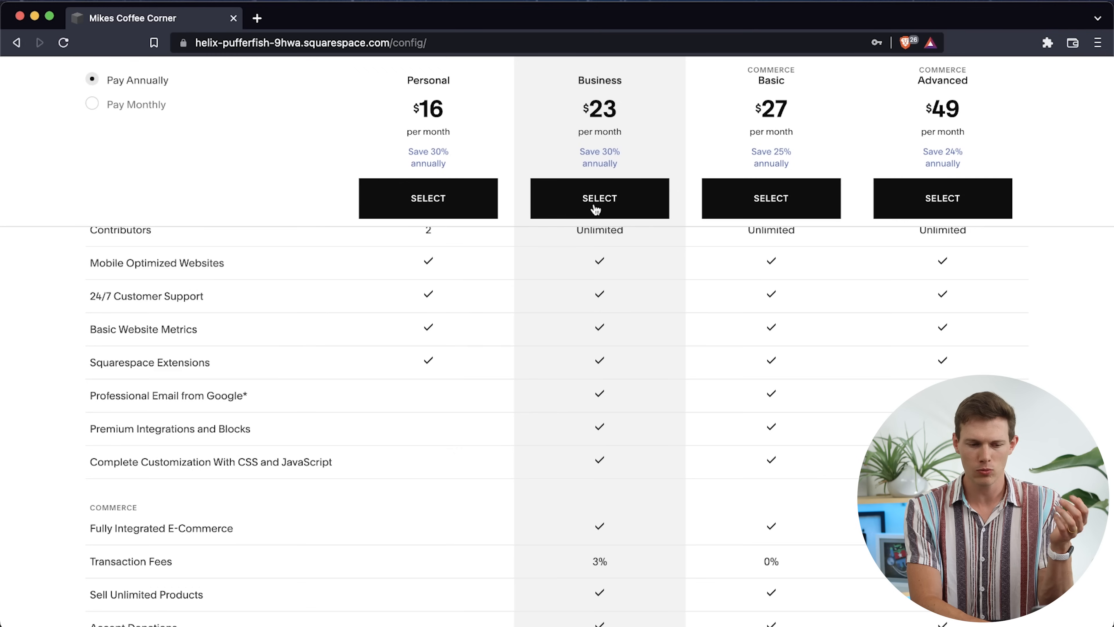
scroll(619, 327, "up", 2)
scroll(619, 327, "up", 5)
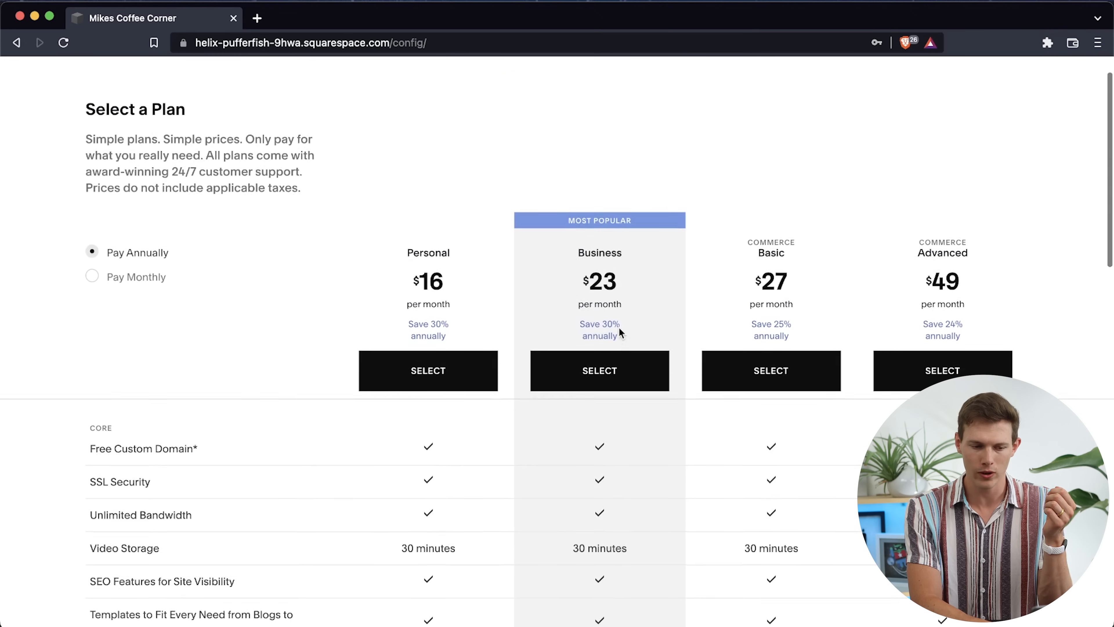
left_click(597, 406)
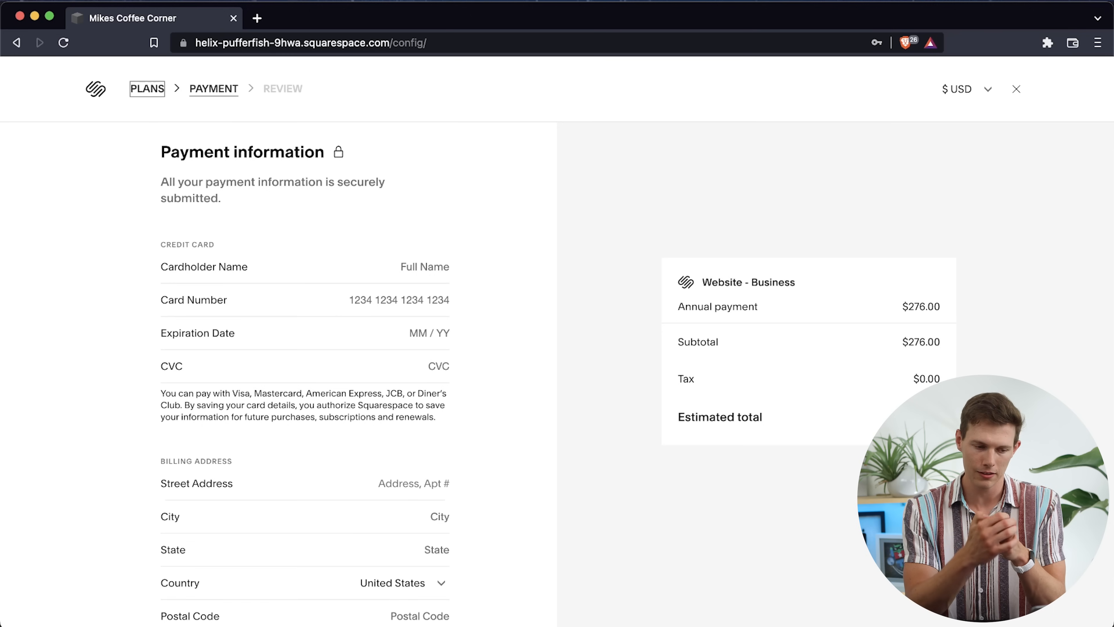
scroll(474, 467, "down", 5)
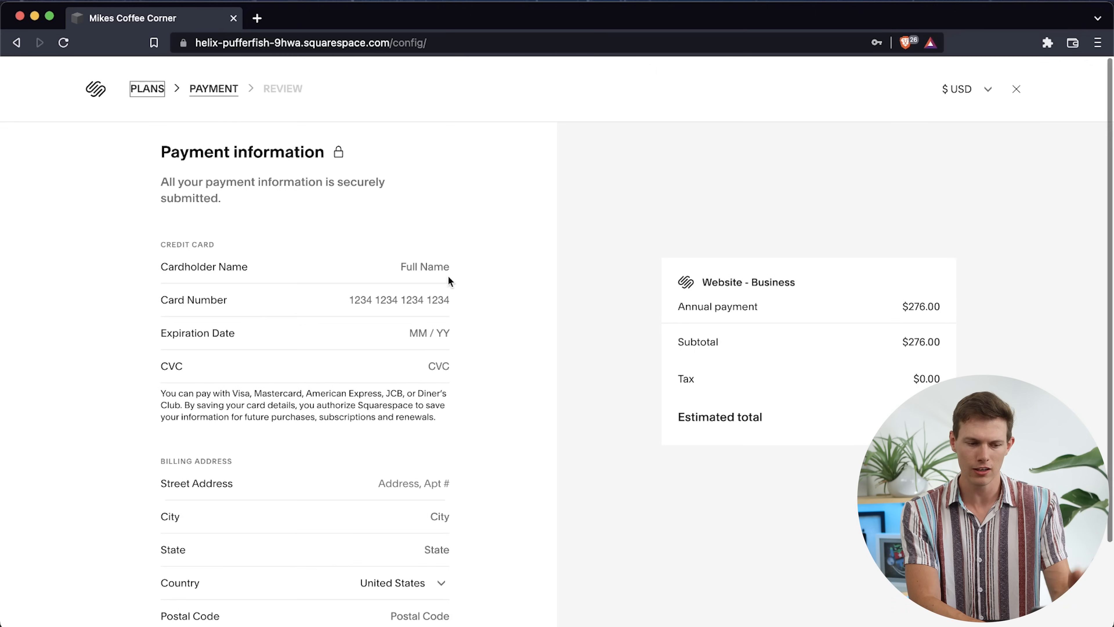
left_click(441, 265)
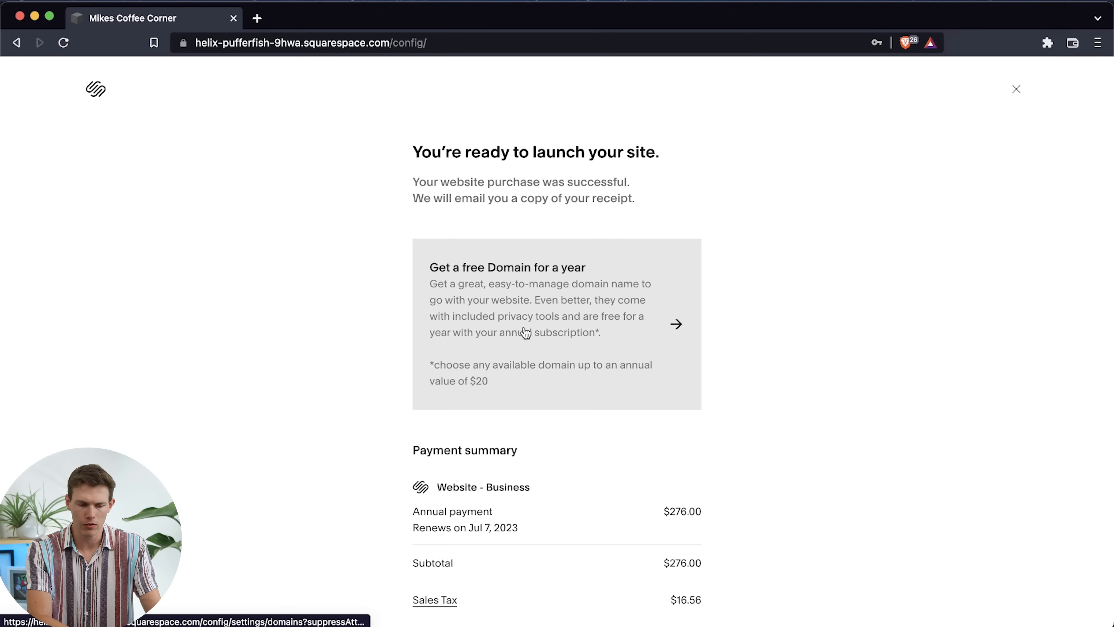
Claim the free first-year domain by adding mikescoffeecorner.com to the cart and proceed to checkout
left_click(594, 303)
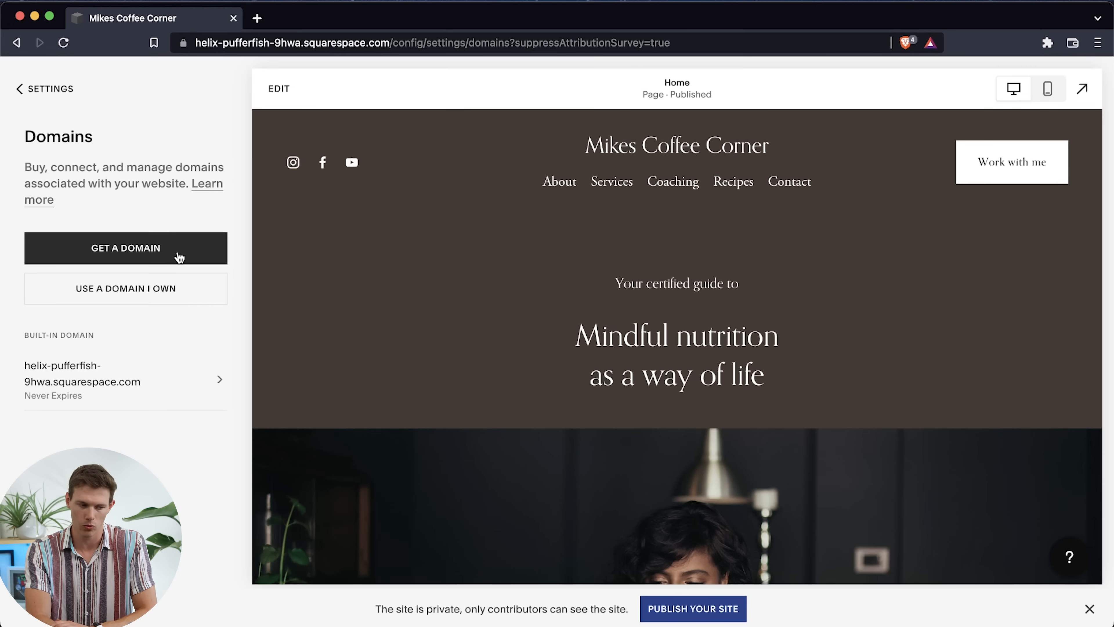
left_click(134, 256)
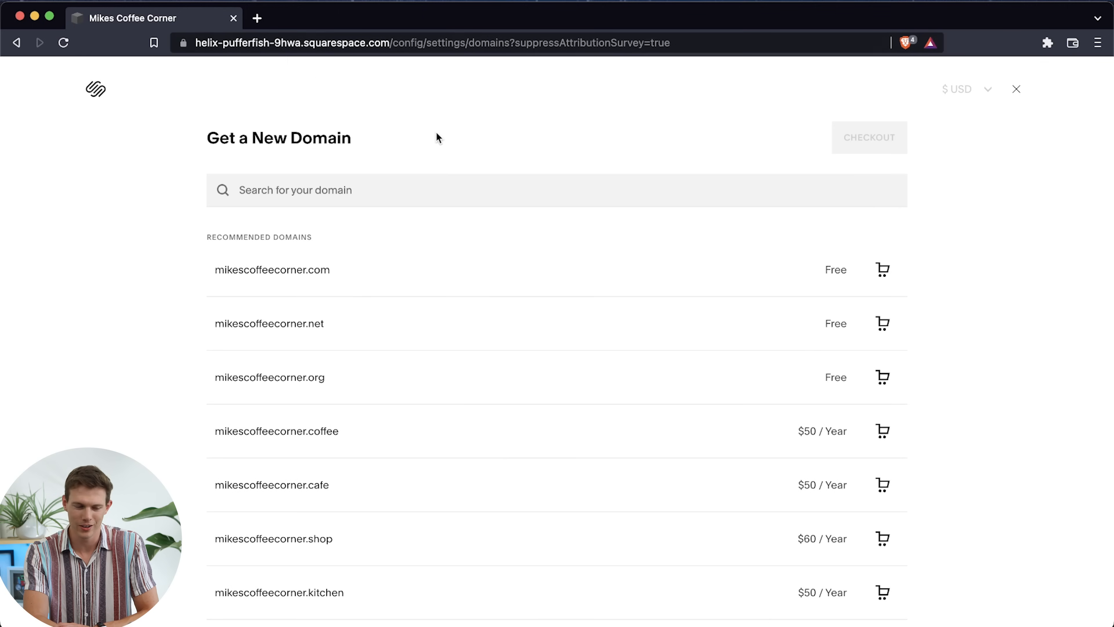
left_click(292, 280)
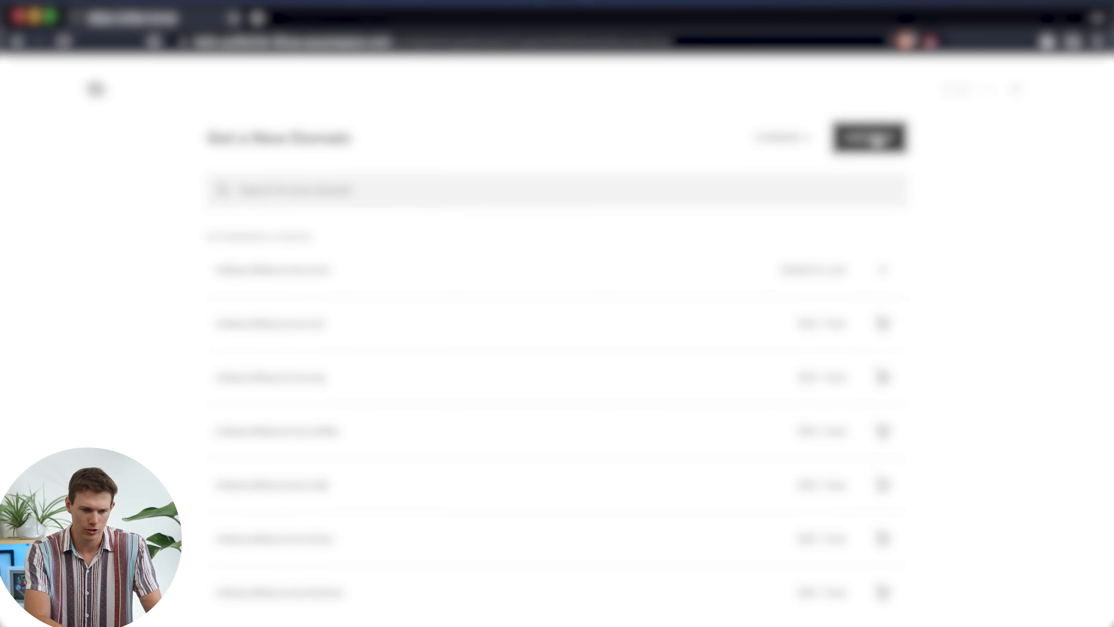
left_click(872, 139)
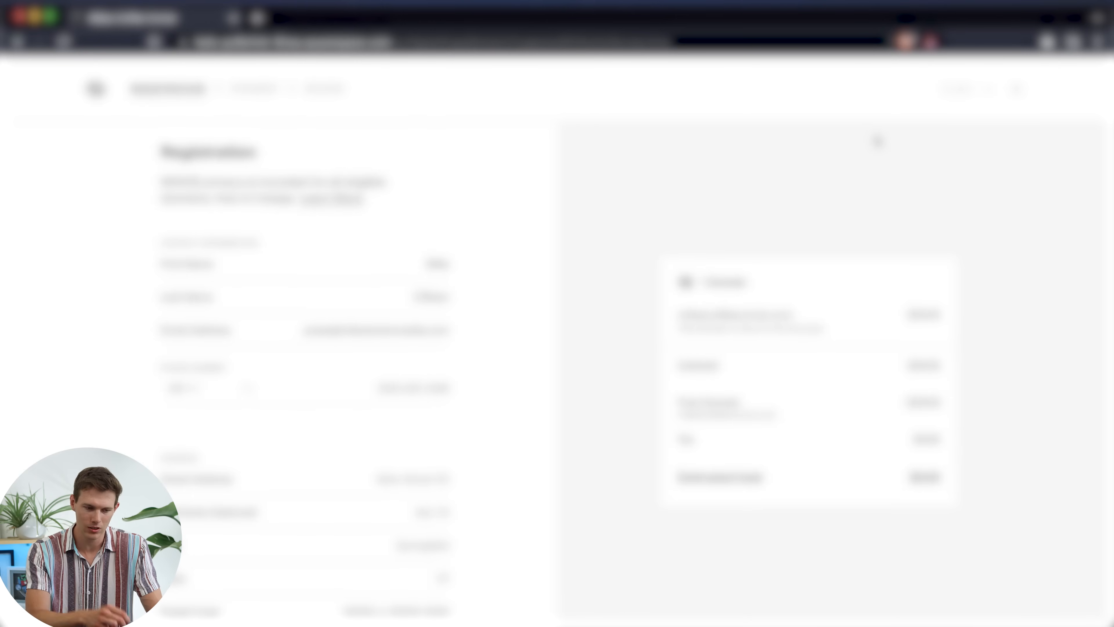
Complete the domain registration contact details, including the phone number, and confirm the domain order
scroll(548, 389, "down", 3)
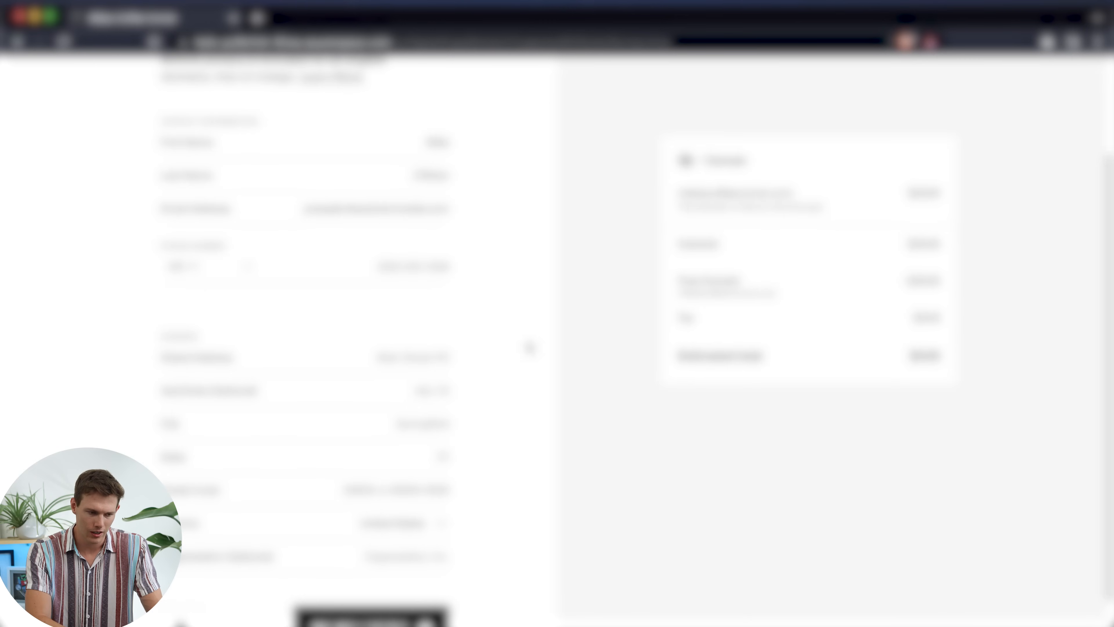
scroll(527, 284, "up", 2)
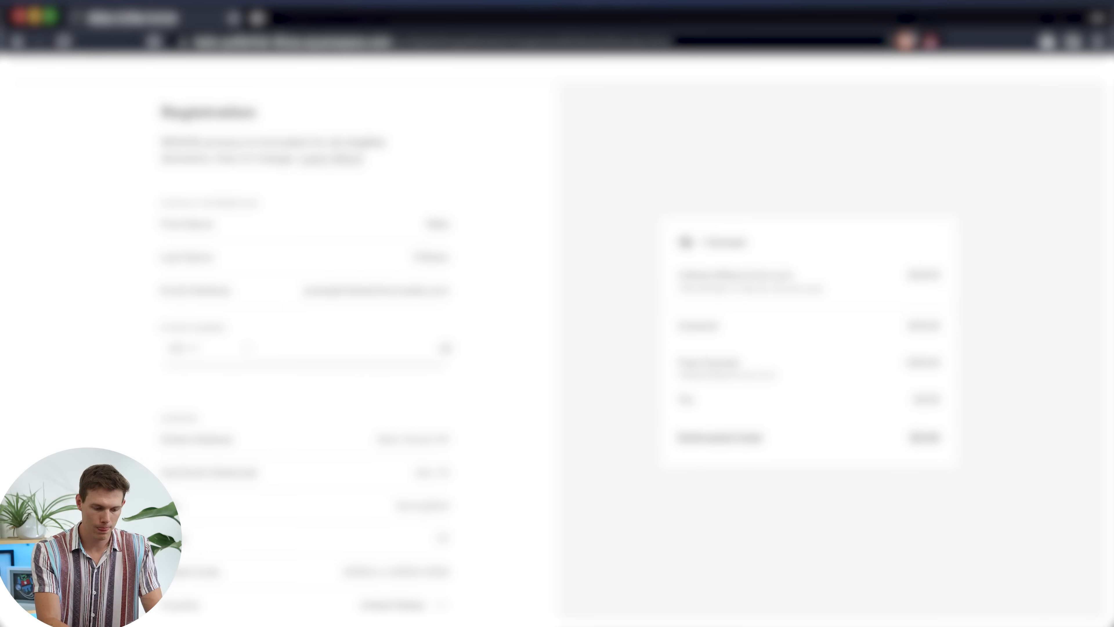
scroll(384, 356, "down", 3)
left_click(395, 593)
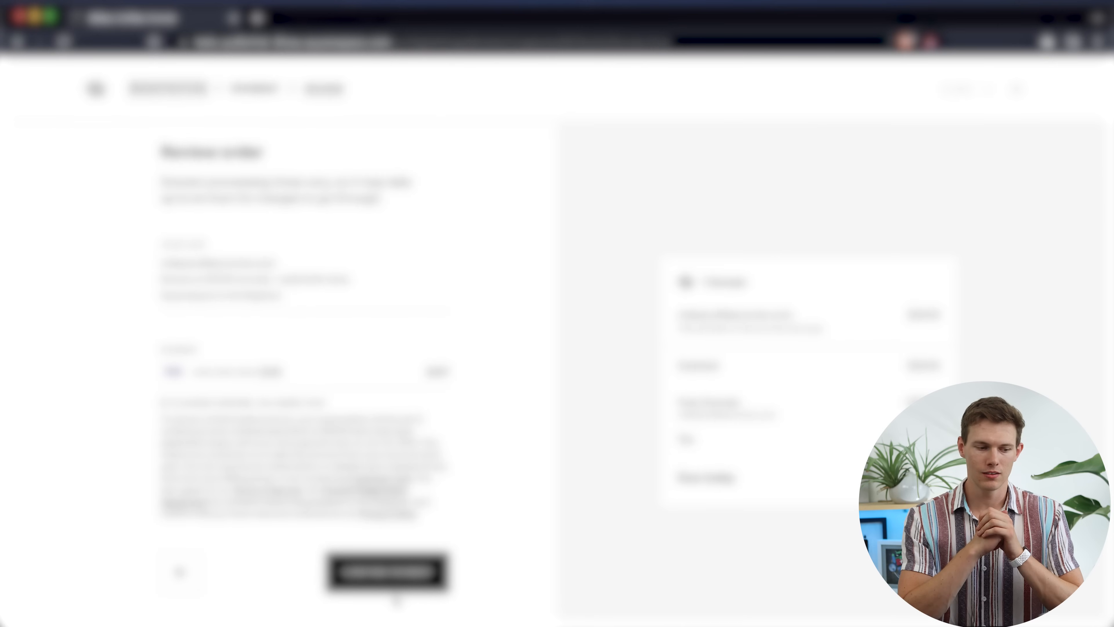
left_click(394, 575)
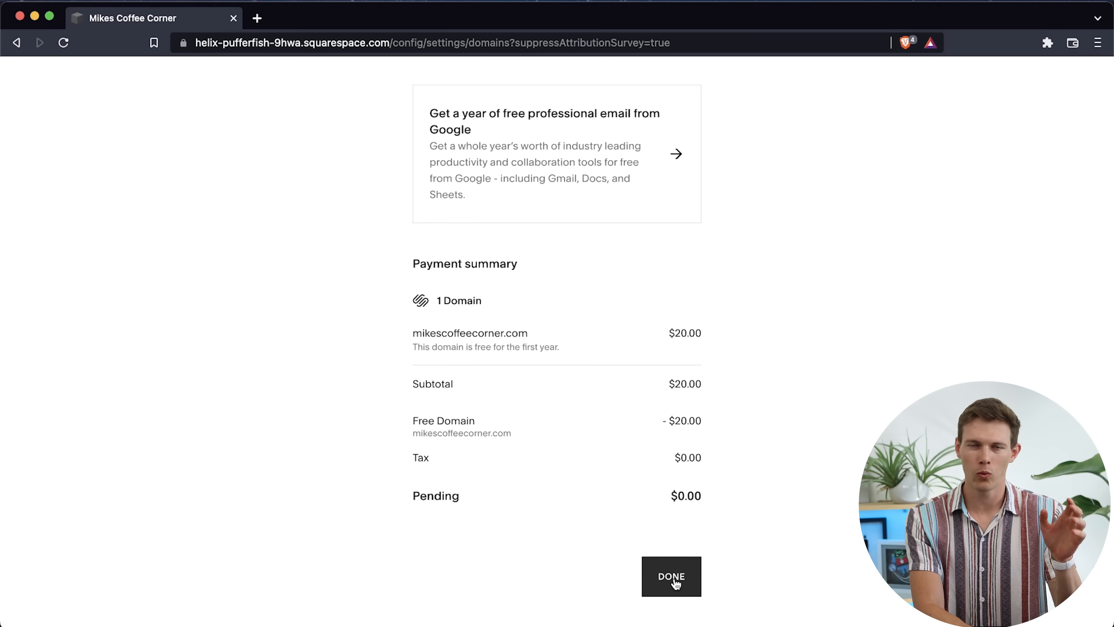
Open Google Domains in a new browser tab and search for the domain name mikescoffeecorner
left_click(257, 18)
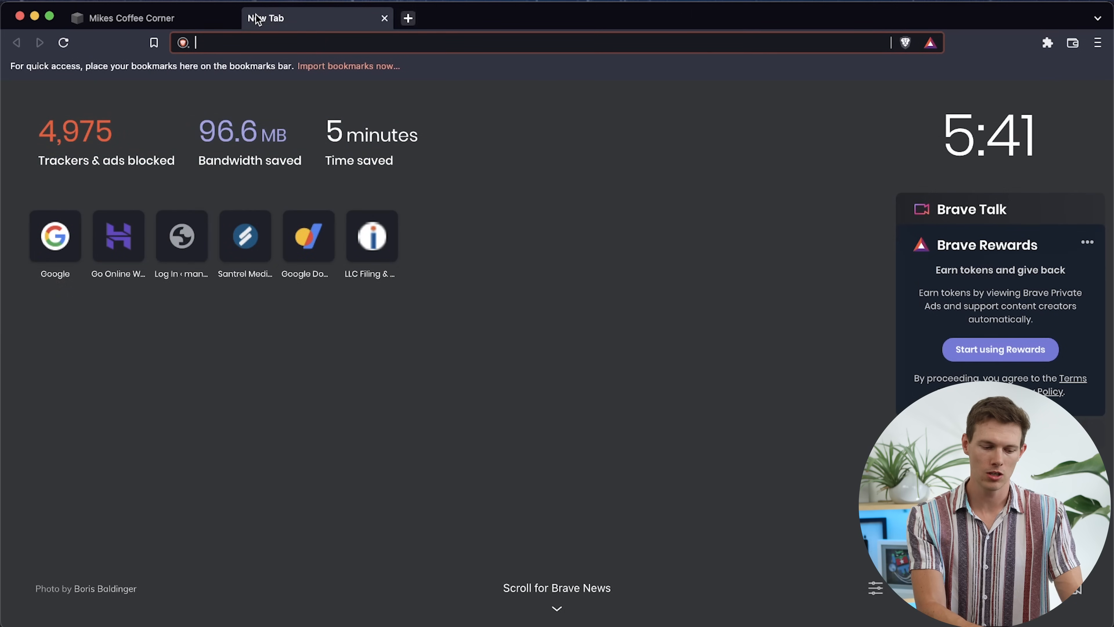
type("domains.google.com")
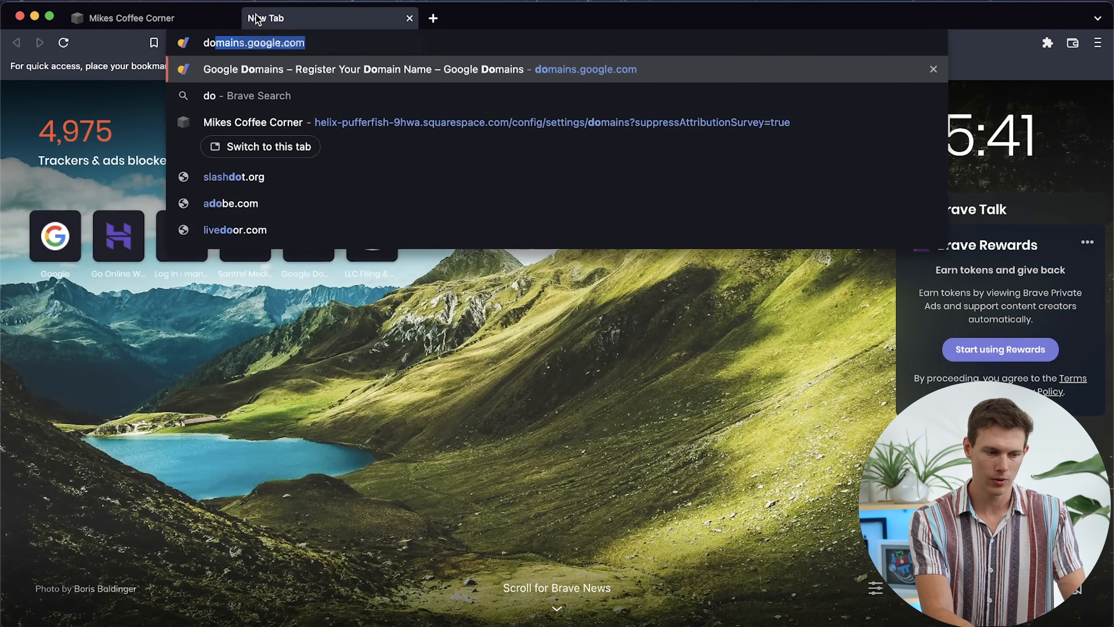
key("Return")
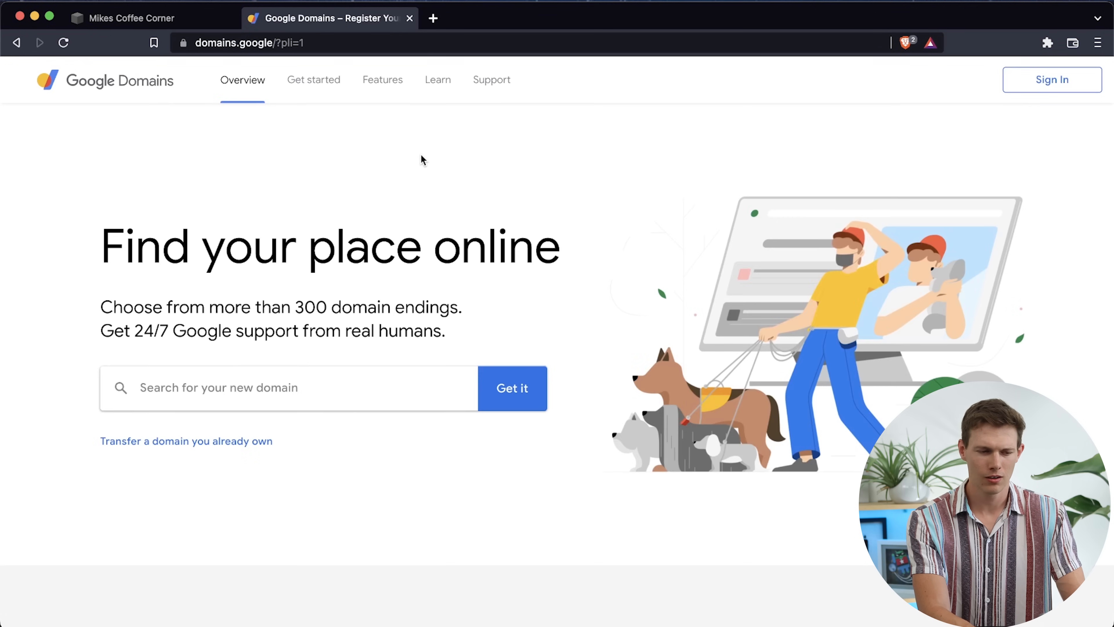
left_click(346, 397)
type("mikescoffeecorner")
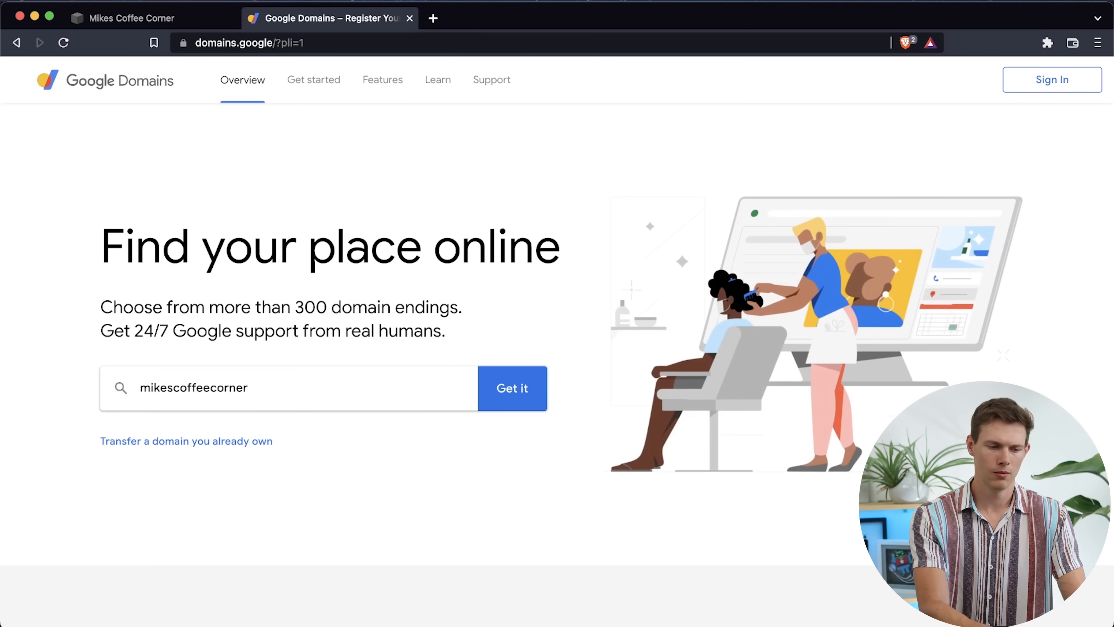
key("Return")
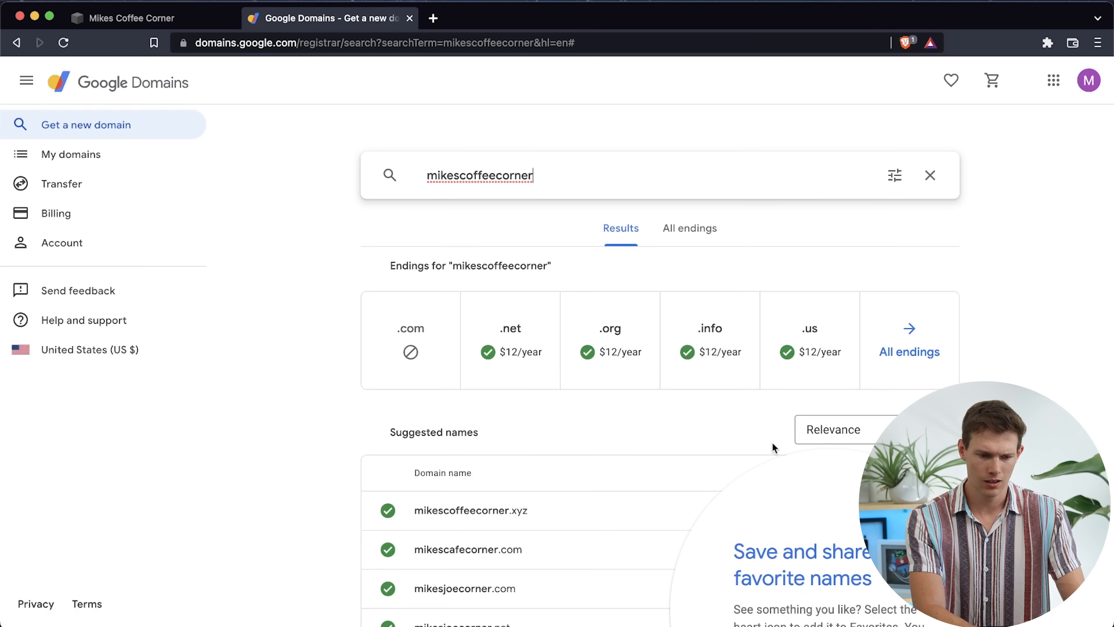
Review the suggested alternative domain names and their yearly prices, and close Google Domains
scroll(174, 517, "down", 5)
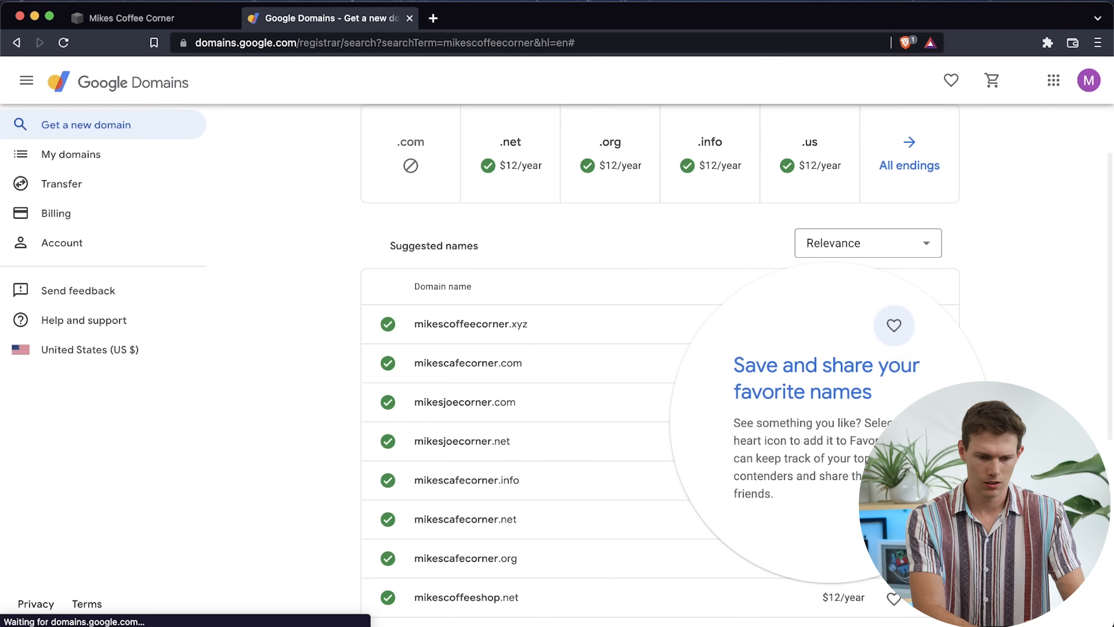
left_click(896, 522)
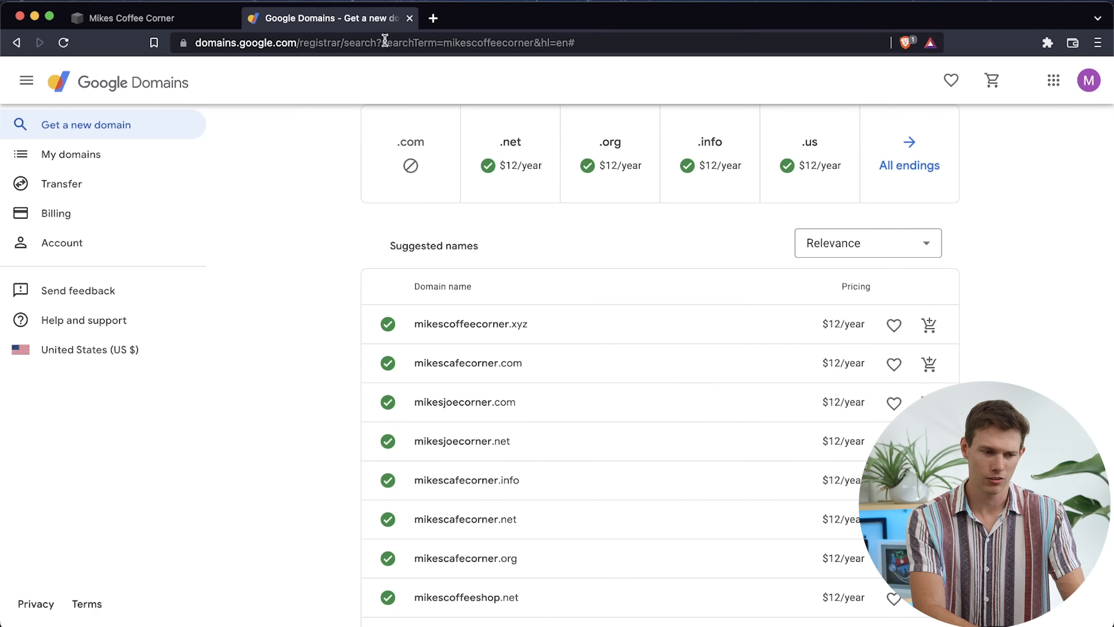
left_click(409, 19)
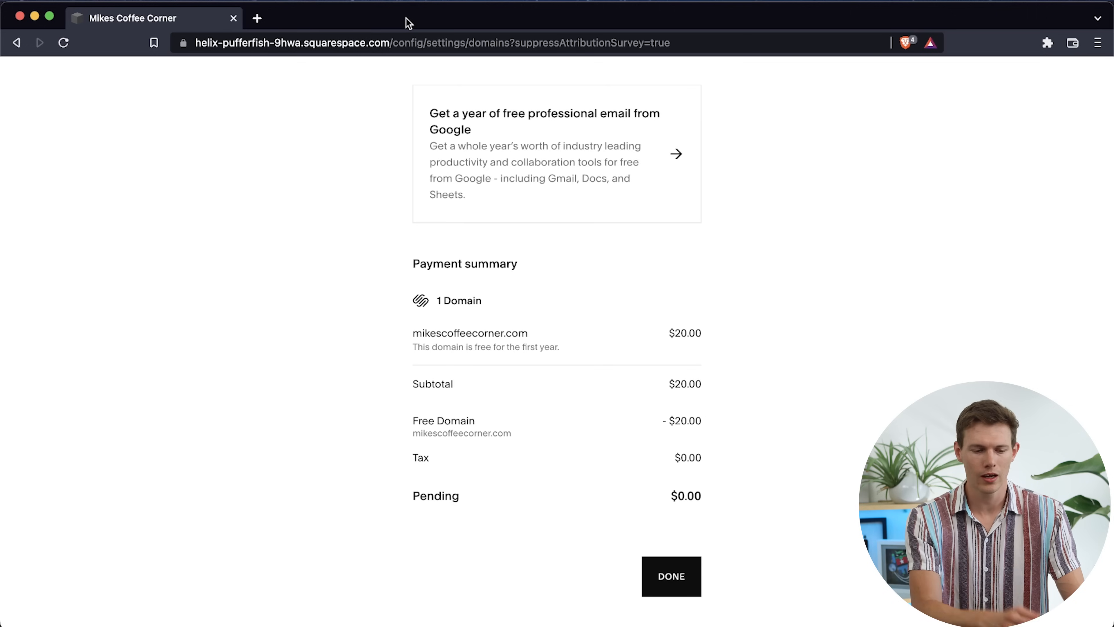
Finish the domain checkout and skip the survey about how Squarespace was discovered
left_click(671, 577)
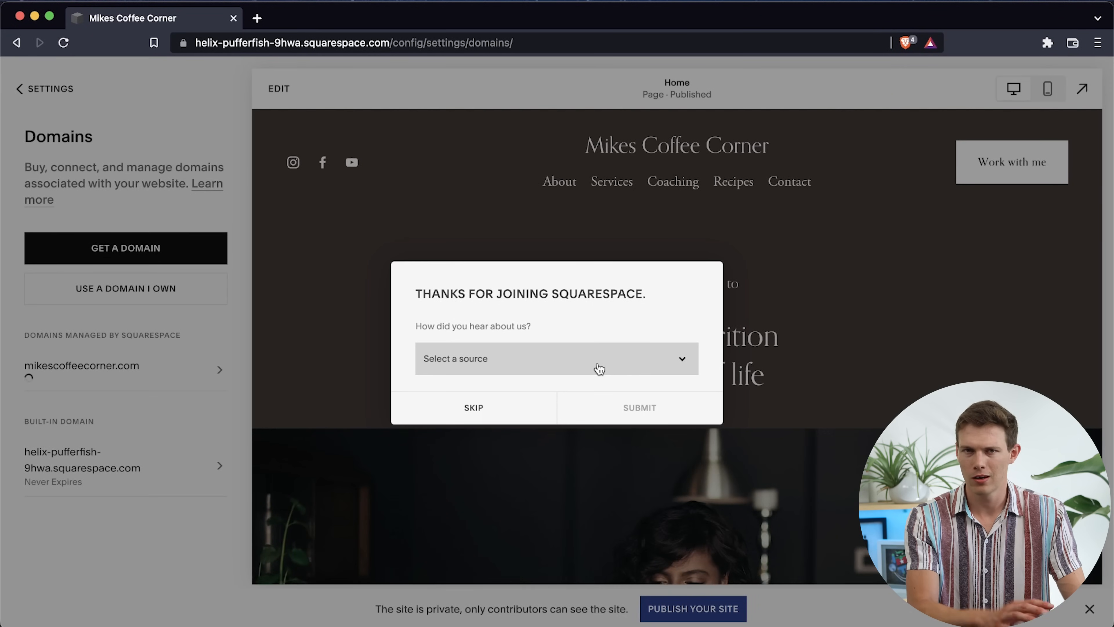
left_click(599, 368)
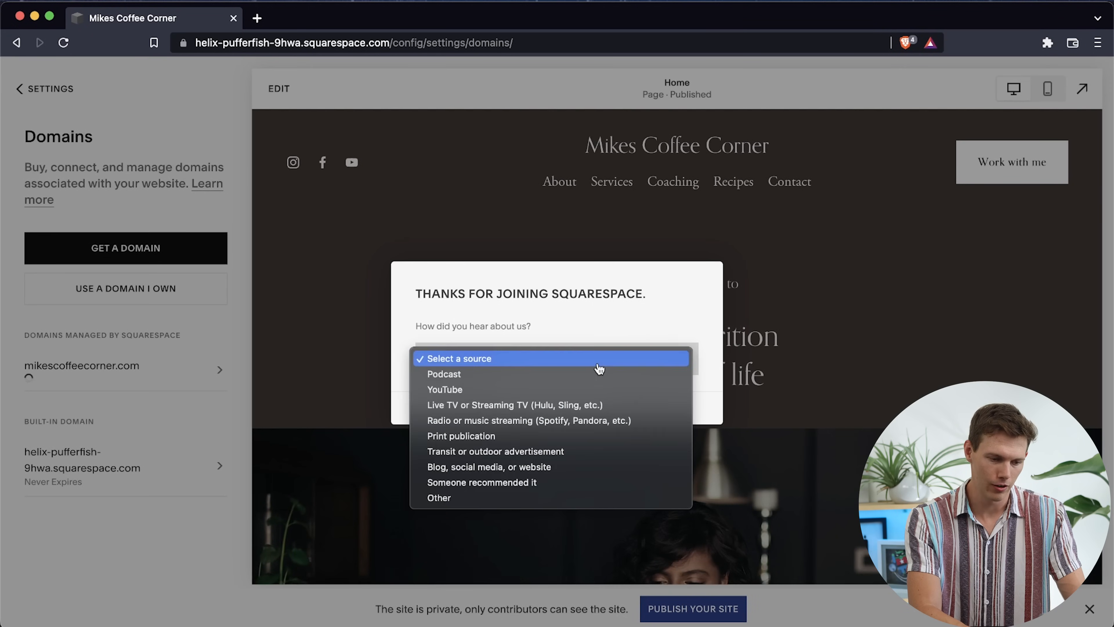
left_click(612, 318)
left_click(481, 410)
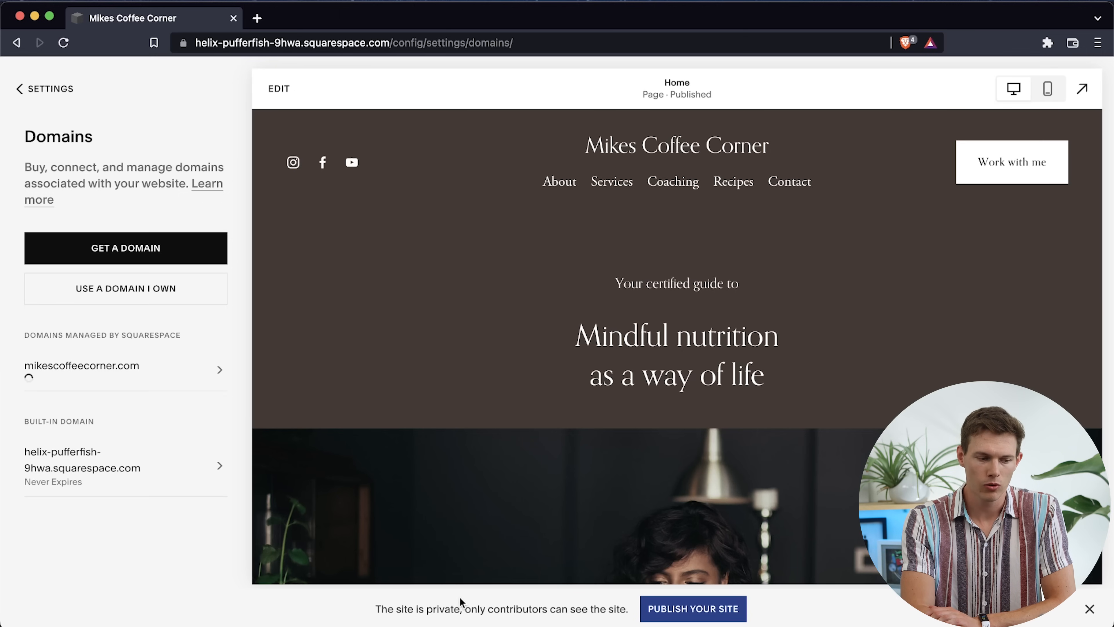
Publish the site by setting its availability to Public and saving, and return to the main site menu
left_click(713, 611)
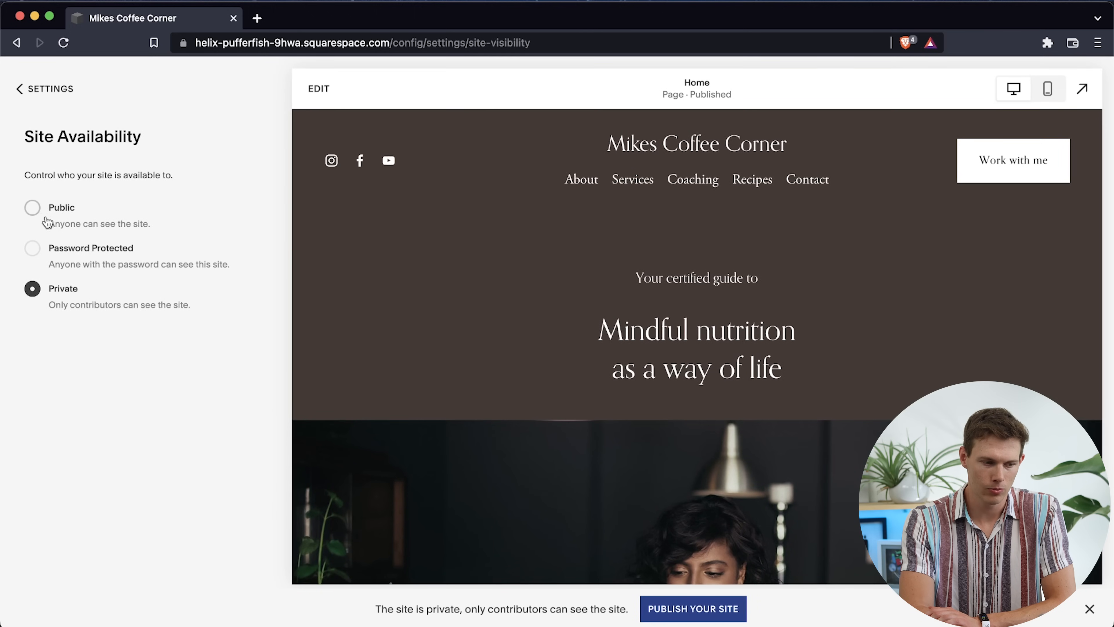
left_click(34, 209)
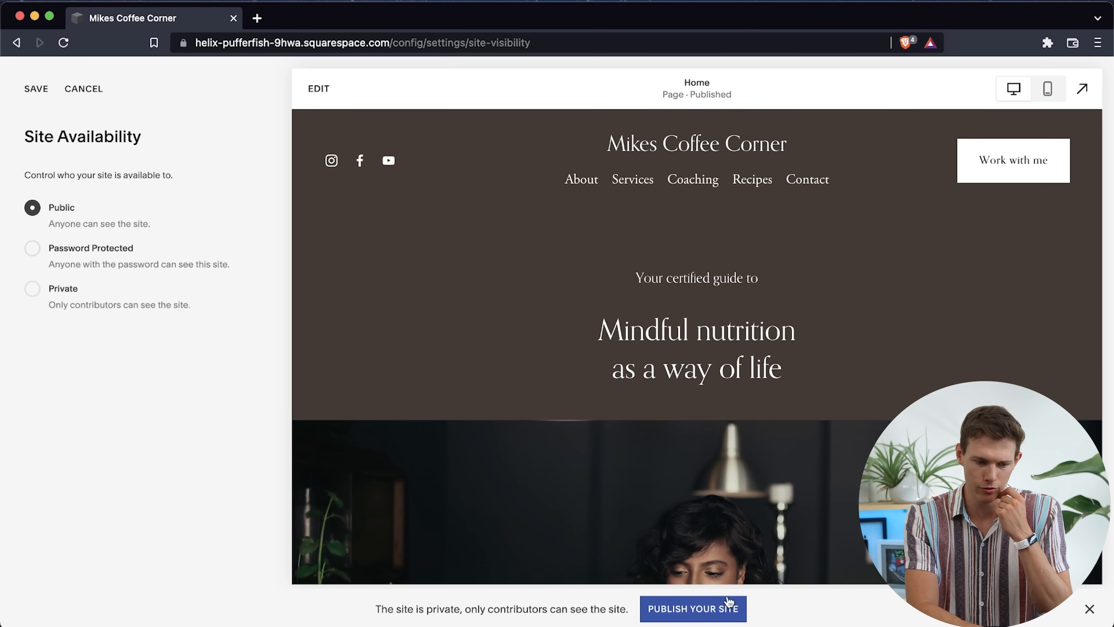
left_click(36, 89)
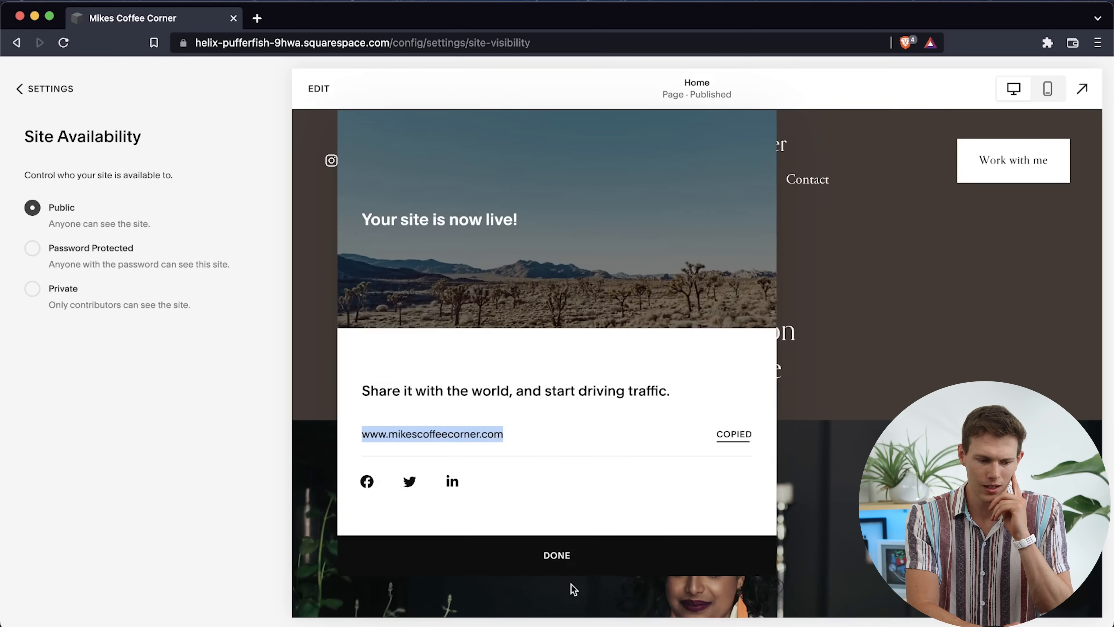
left_click(556, 556)
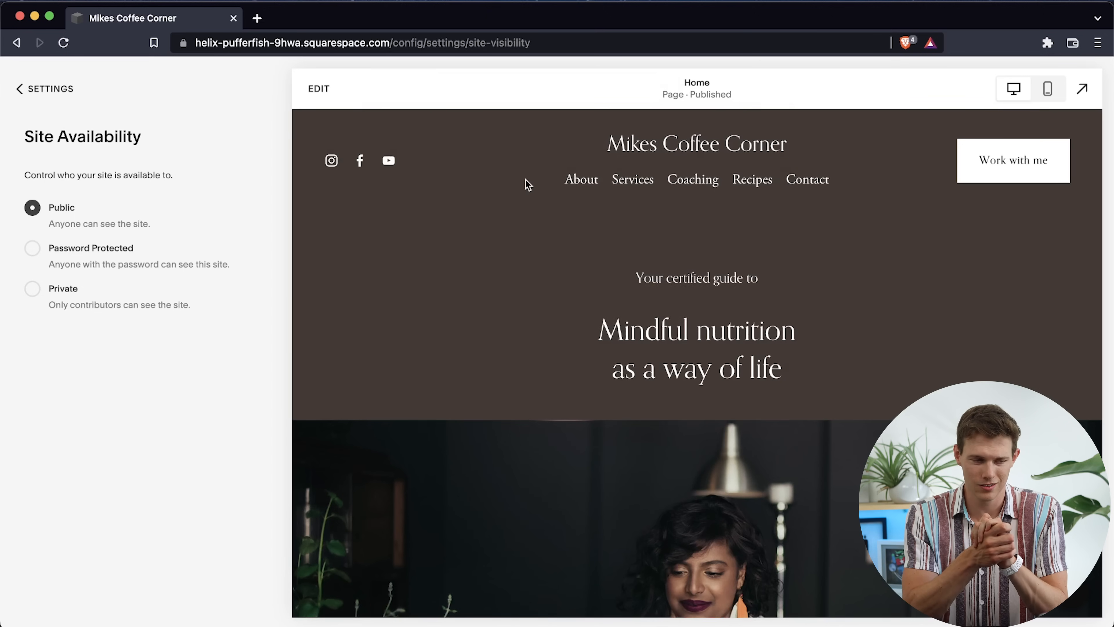
left_click(39, 90)
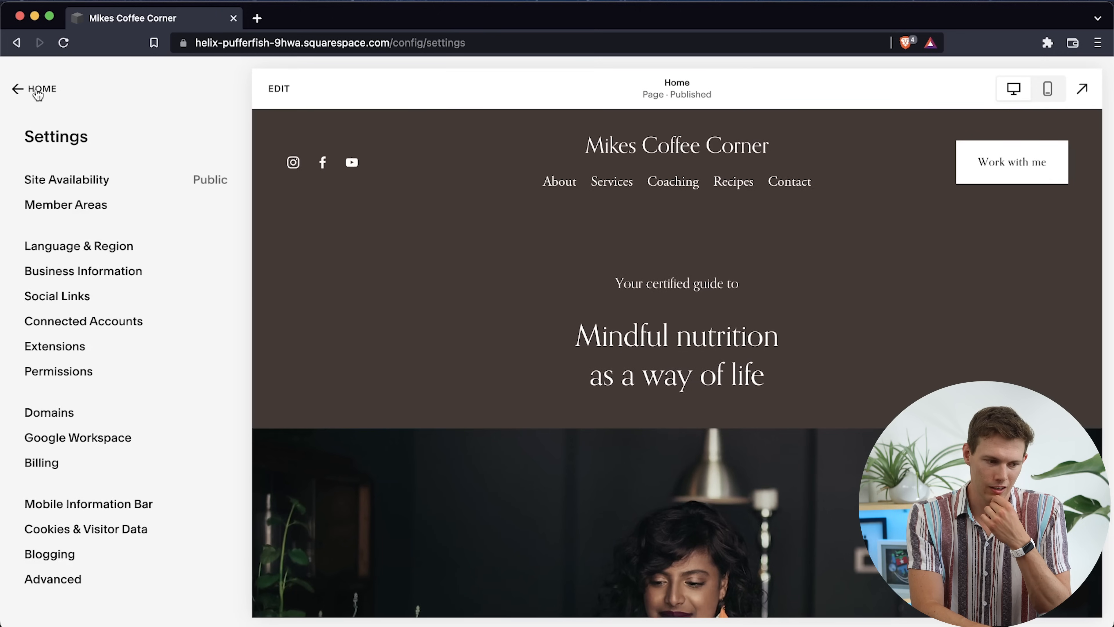
left_click(39, 91)
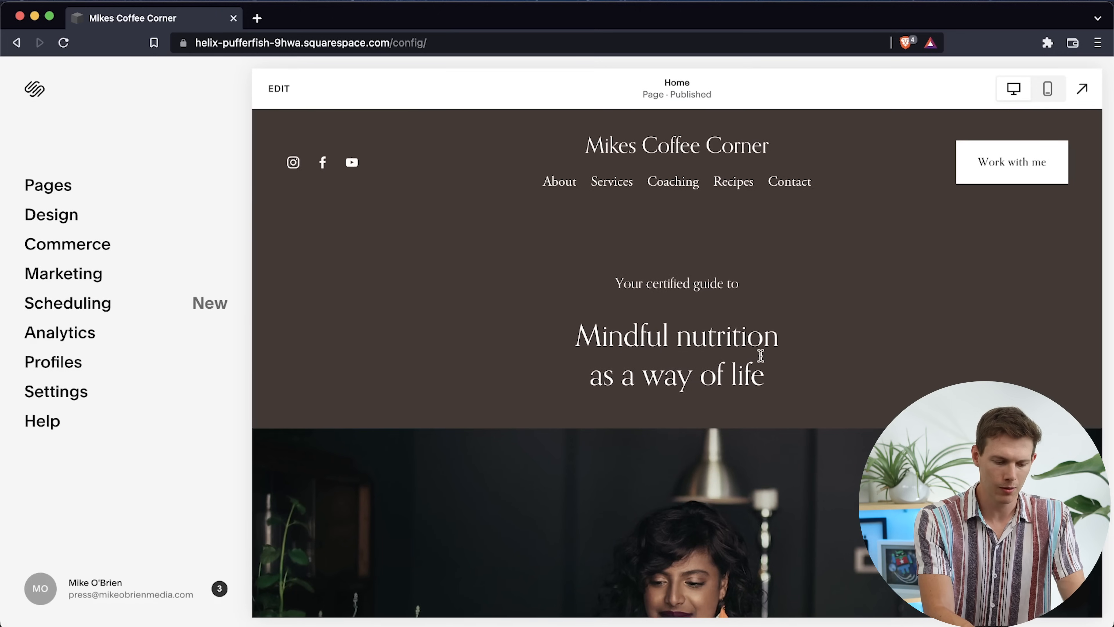
key("super+shift+n")
type("www.mikescoffeecorner.com")
key("Return")
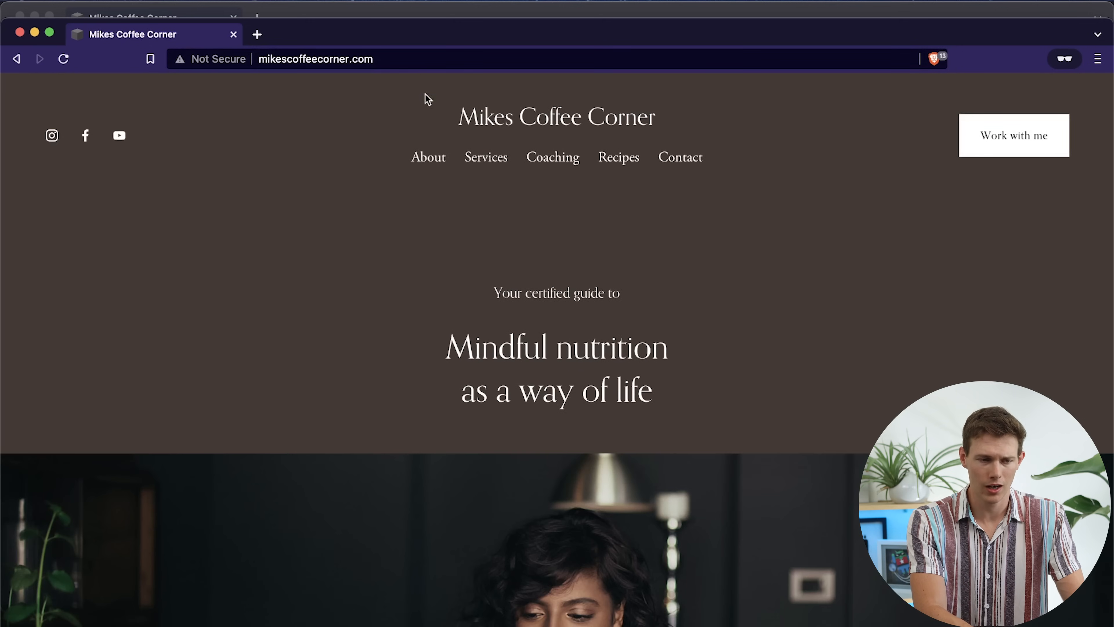
left_click(207, 61)
left_click(109, 323)
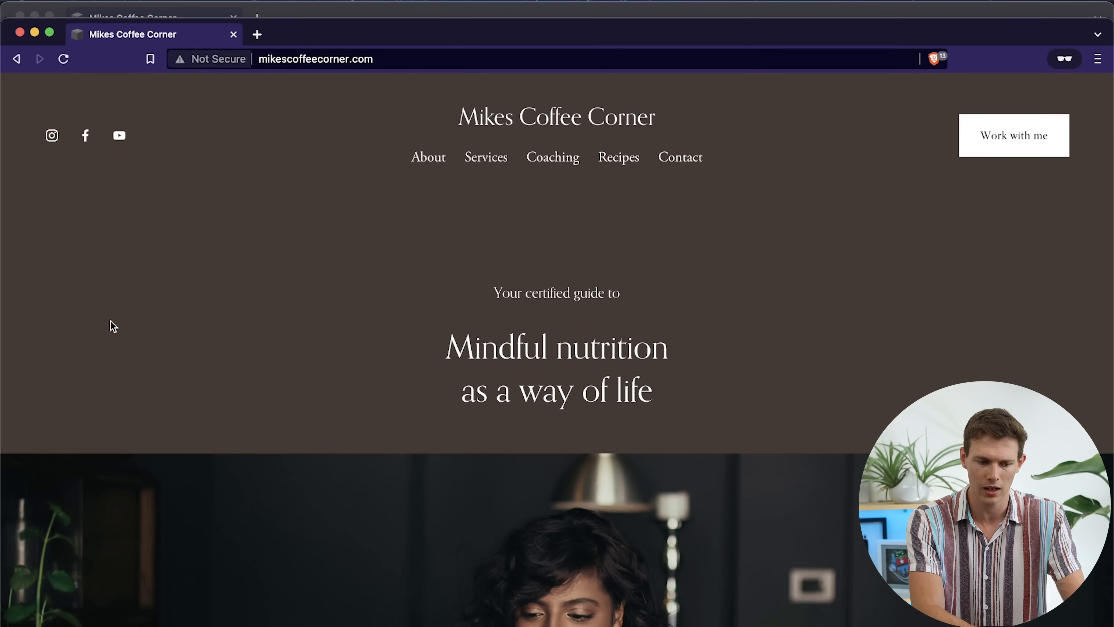
Look over the published home page in the private browser window and close that window
scroll(111, 323, "down", 15)
scroll(110, 325, "down", 5)
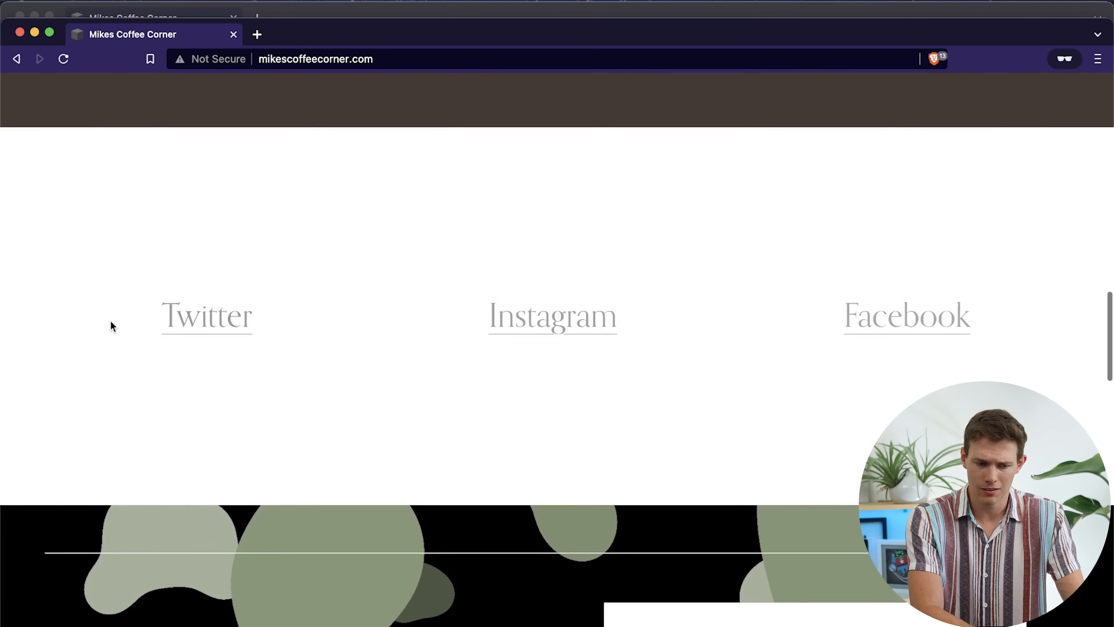
scroll(110, 323, "up", 10)
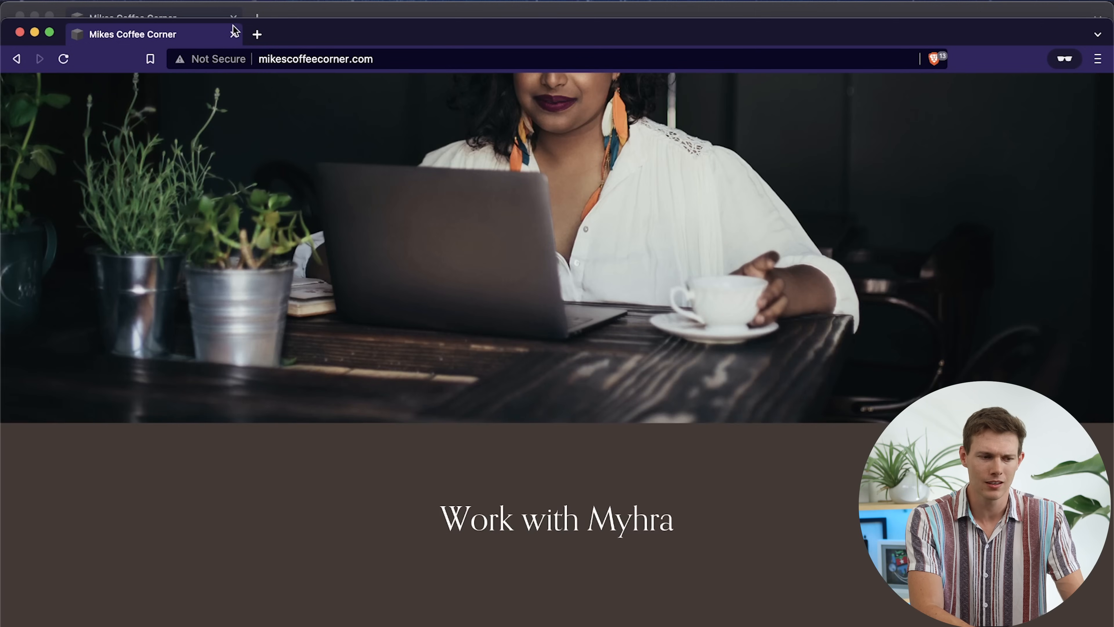
left_click(233, 33)
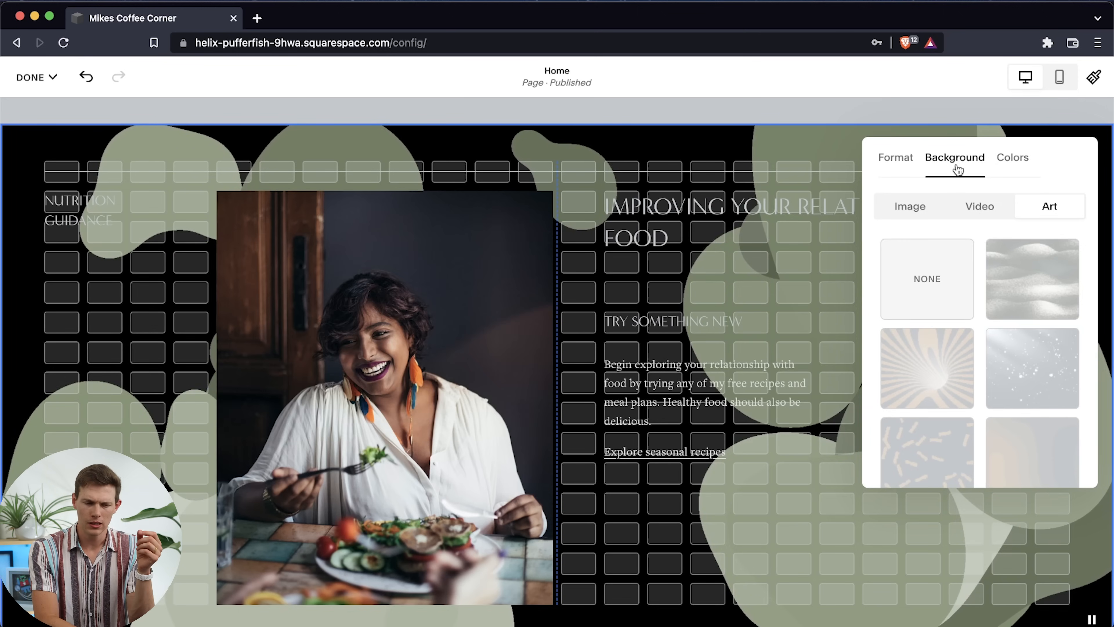
Set the Dark 2 theme's section background to the custom brown color #443A35
left_click(1013, 174)
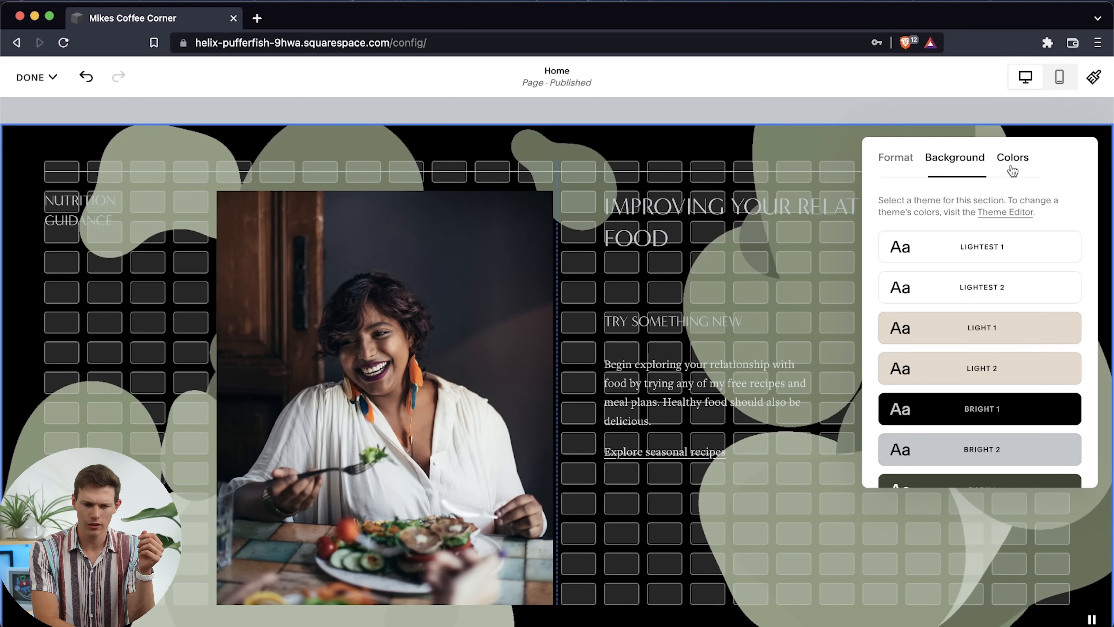
left_click(997, 212)
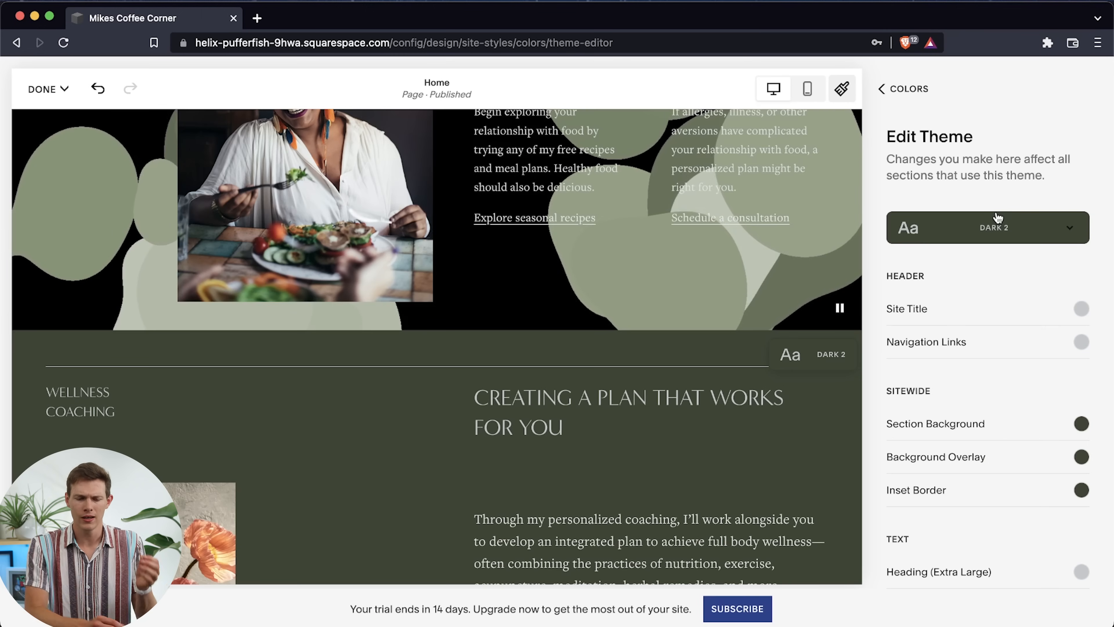
scroll(1016, 375, "down", 2)
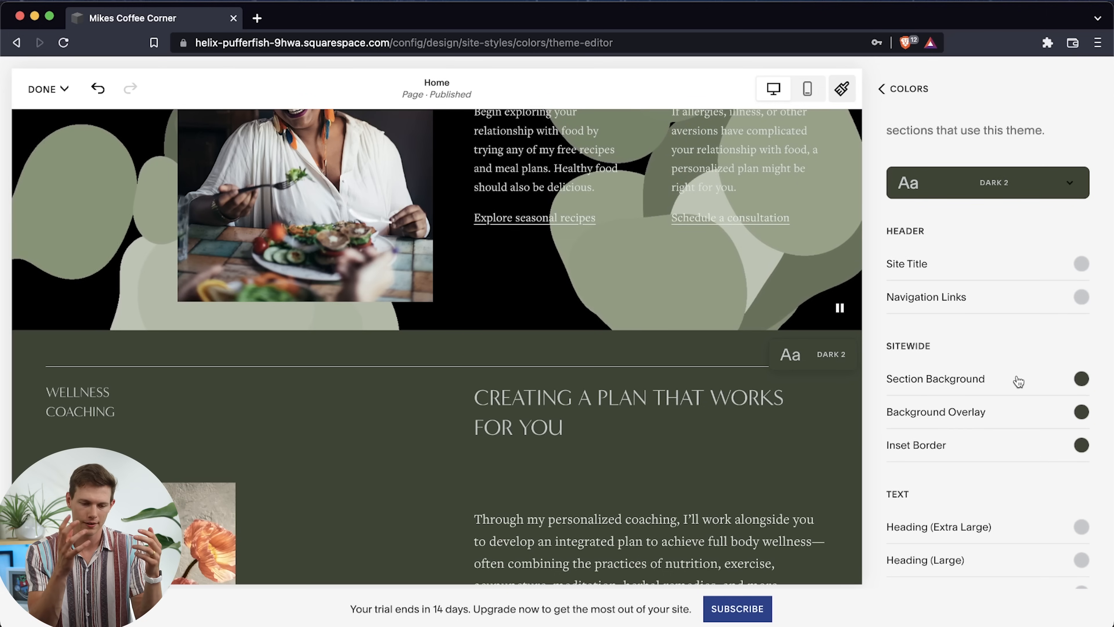
scroll(1037, 353, "down", 5)
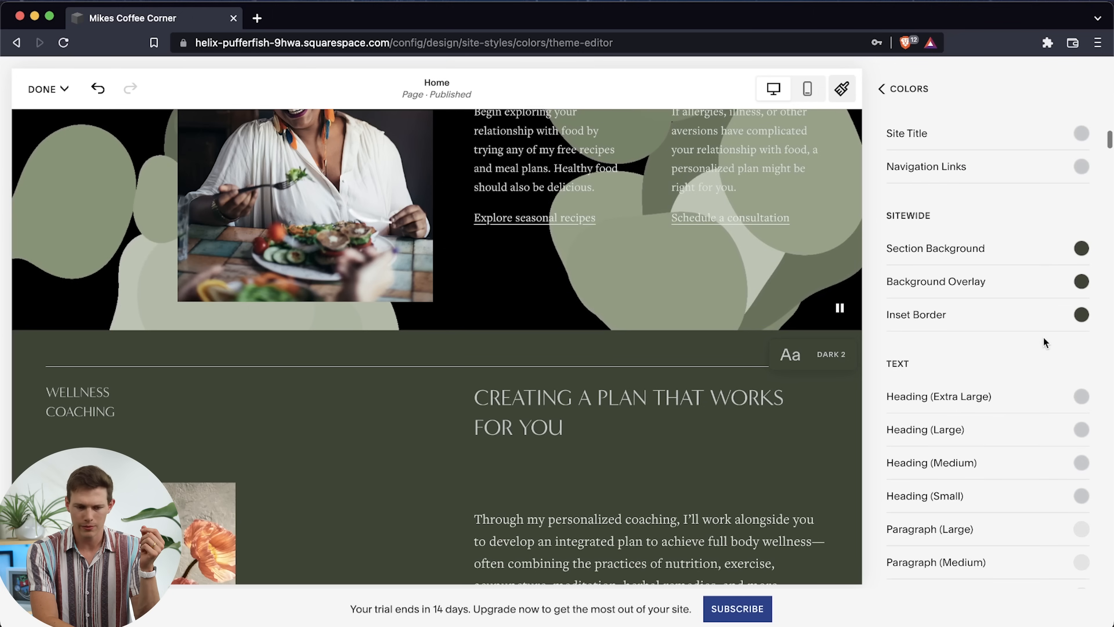
left_click(1078, 250)
left_click(1038, 287)
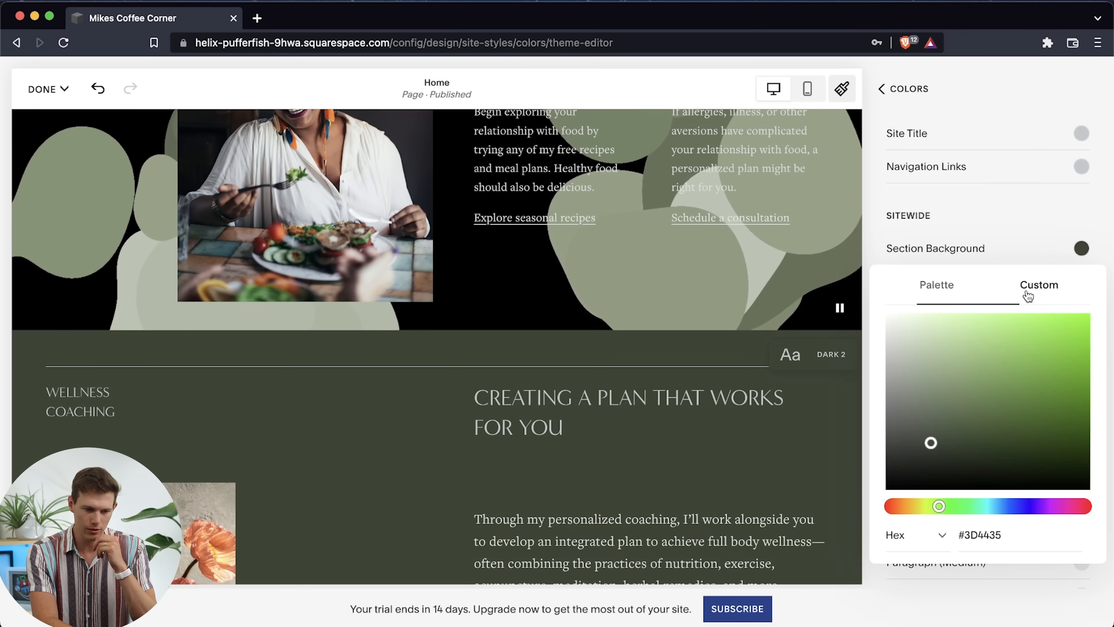
left_click(904, 508)
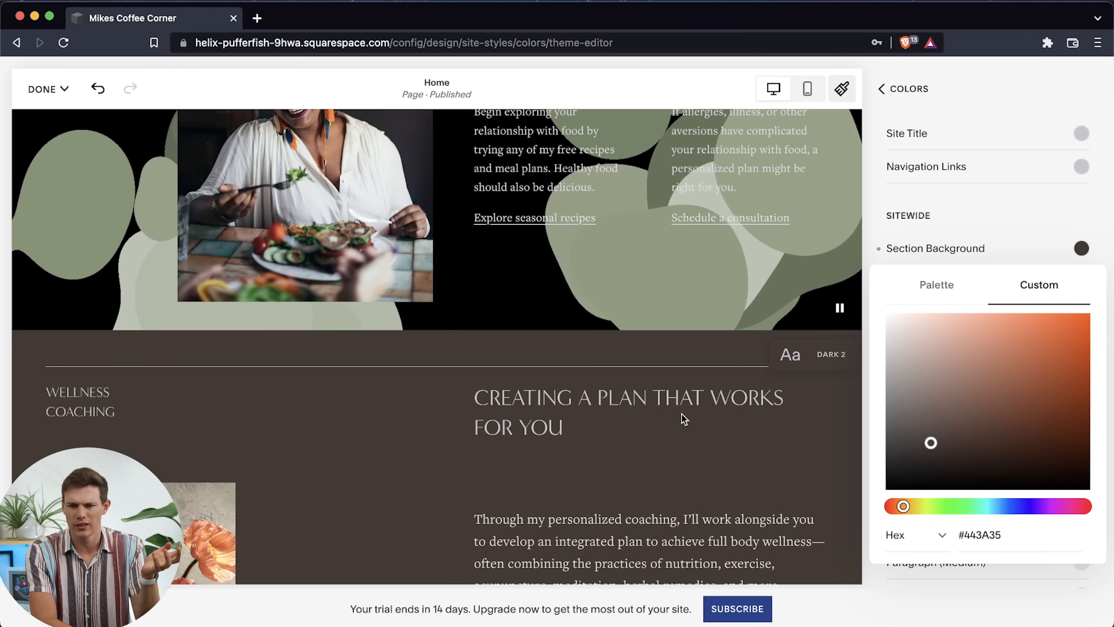
left_click(1008, 224)
Examine the Dark 2 theme on the home page and its color settings for individual elements such as videos, blogs and image blocks
scroll(599, 471, "down", 15)
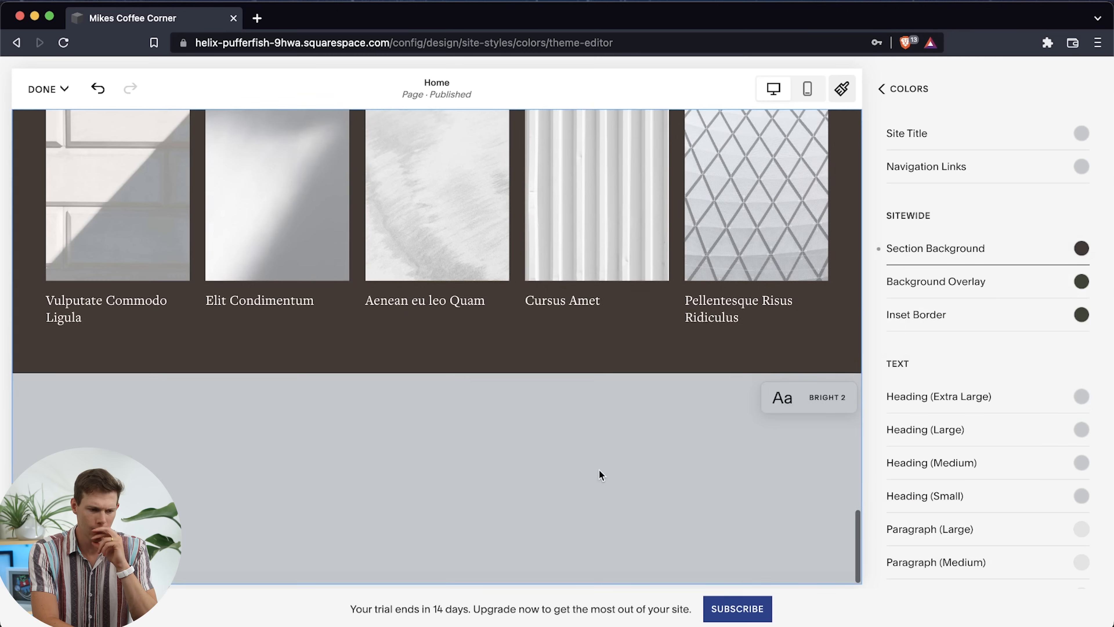
scroll(598, 471, "up", 10)
scroll(599, 471, "up", 15)
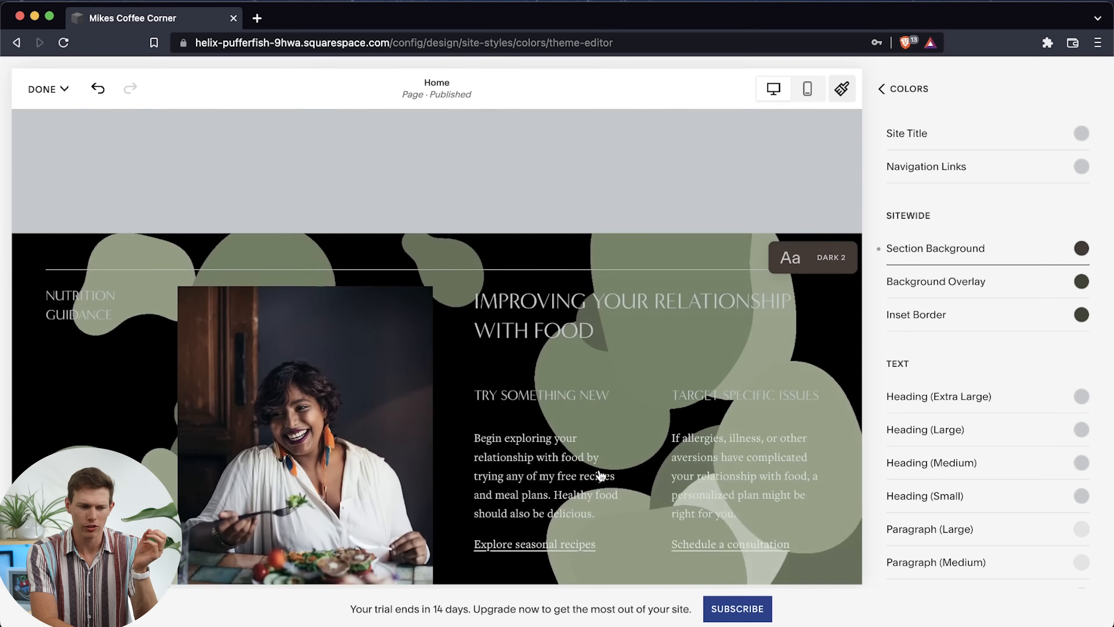
scroll(984, 480, "down", 20)
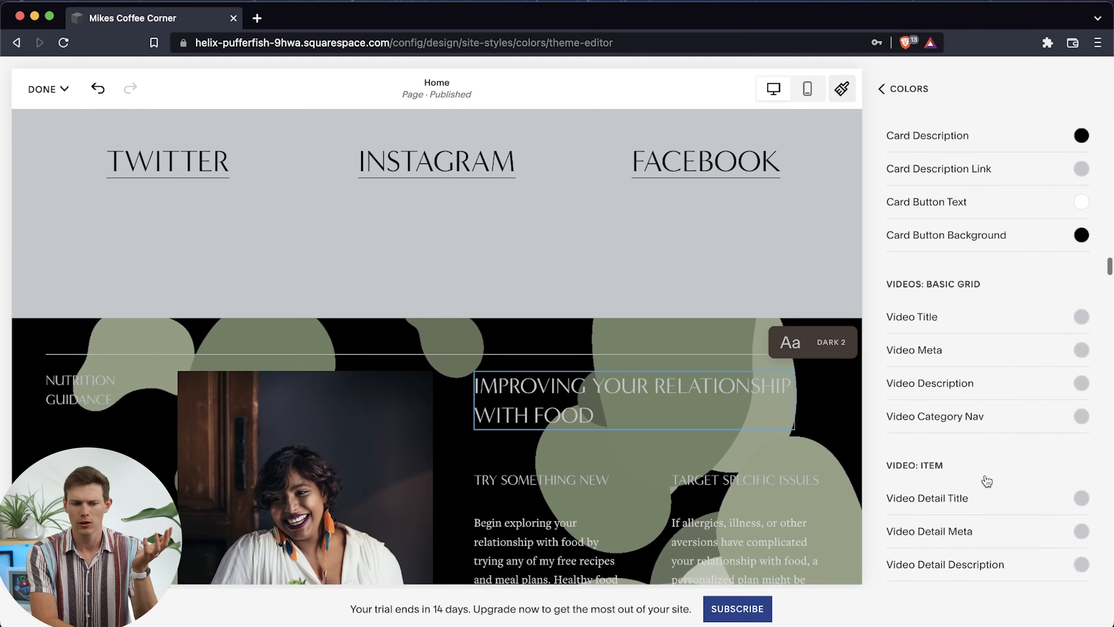
scroll(987, 481, "down", 20)
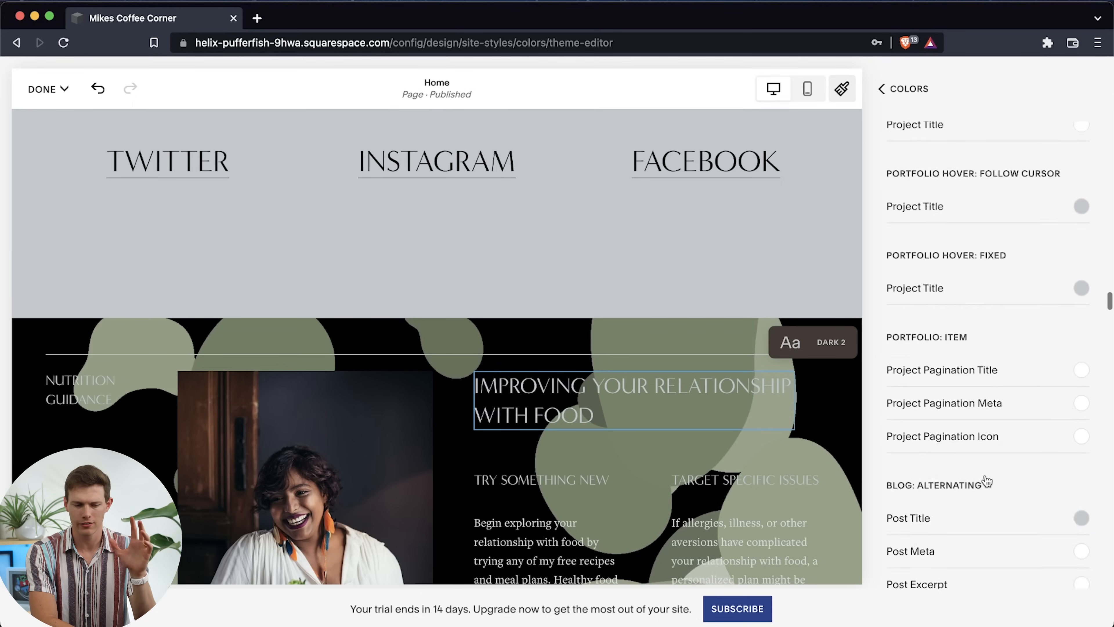
scroll(987, 481, "down", 5)
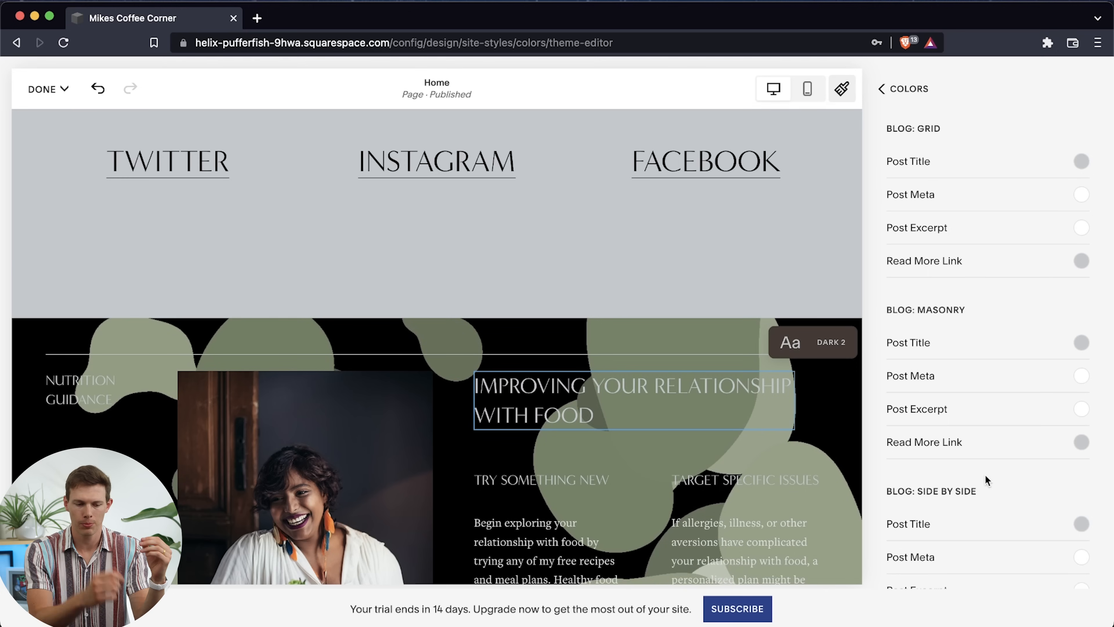
scroll(984, 474, "down", 15)
scroll(987, 481, "down", 20)
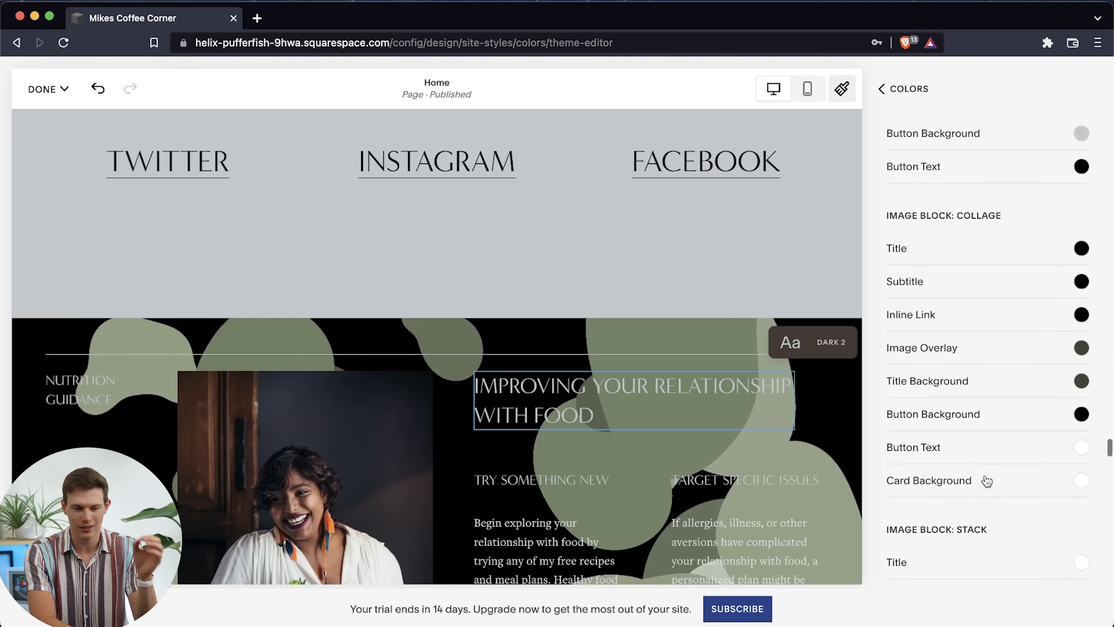
scroll(987, 481, "down", 3)
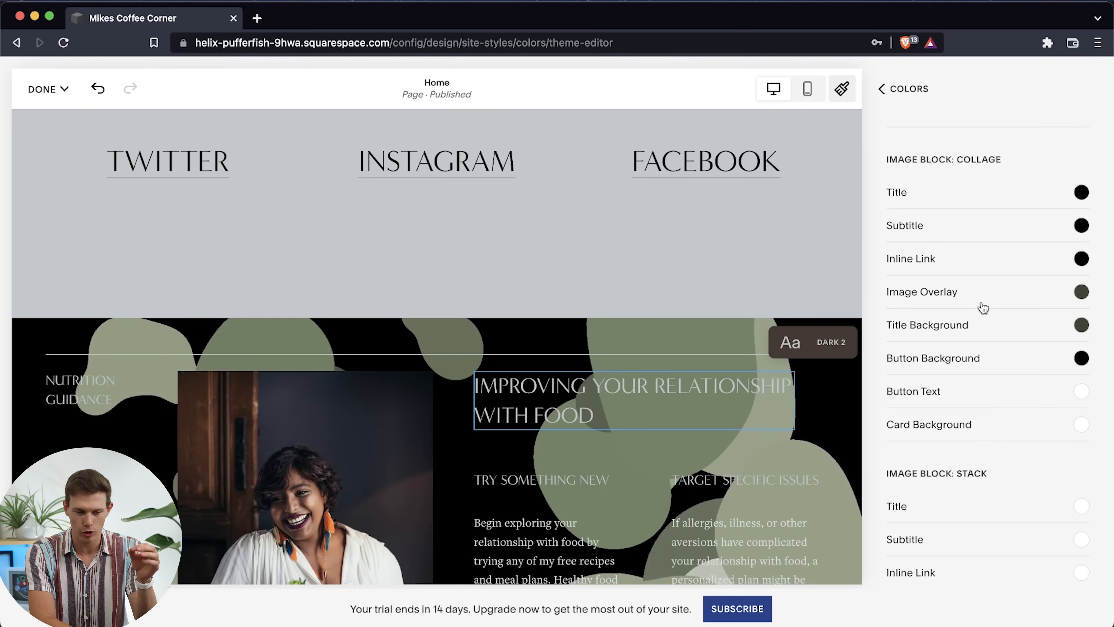
scroll(984, 323, "down", 9)
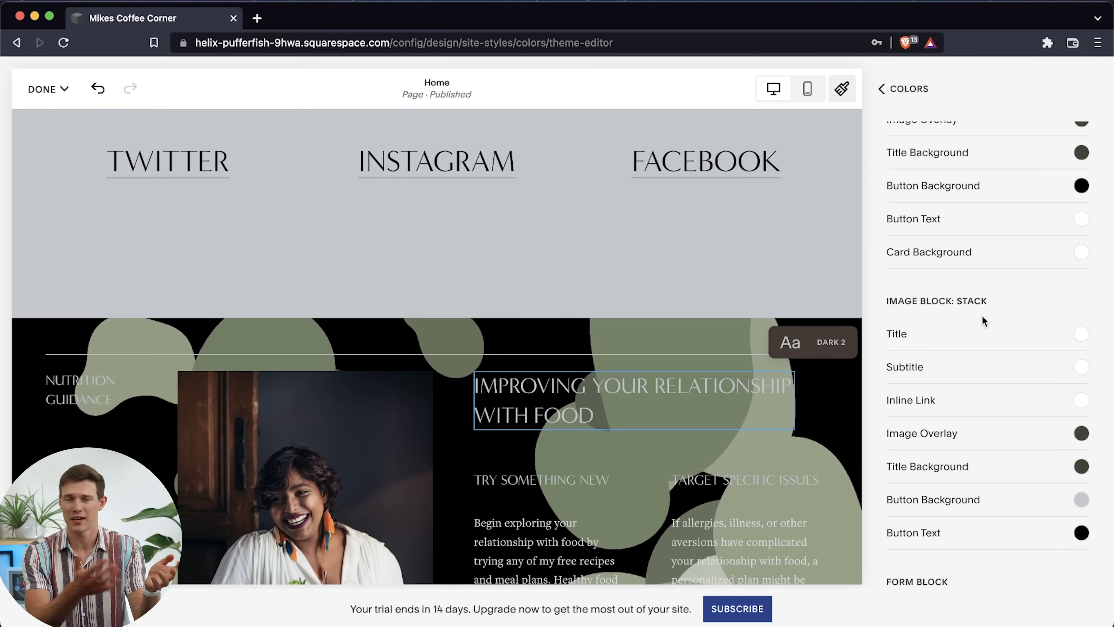
scroll(982, 315, "down", 20)
scroll(982, 315, "up", 20)
scroll(981, 315, "up", 20)
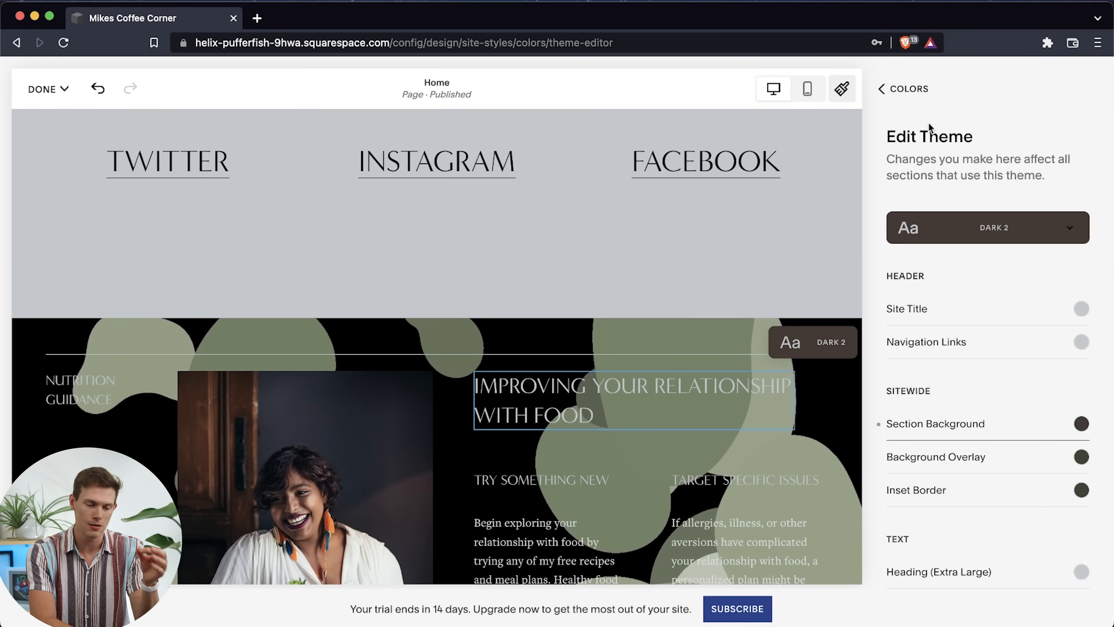
Review the site's color palette and the list of customizable themes, and return to Site Styles
left_click(881, 90)
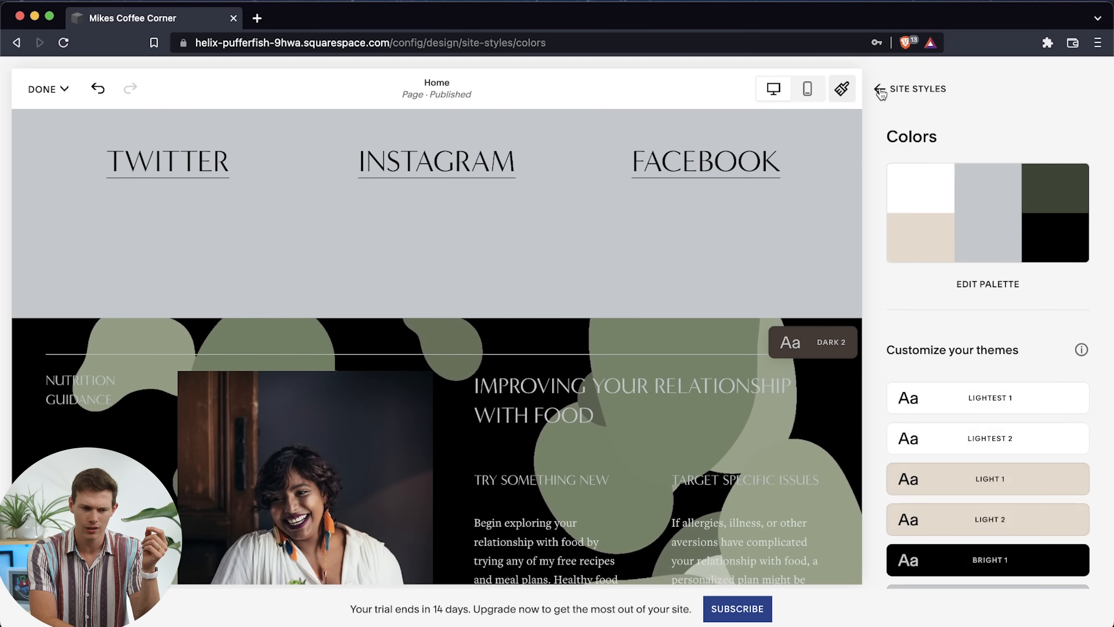
scroll(920, 331, "down", 3)
scroll(938, 316, "up", 3)
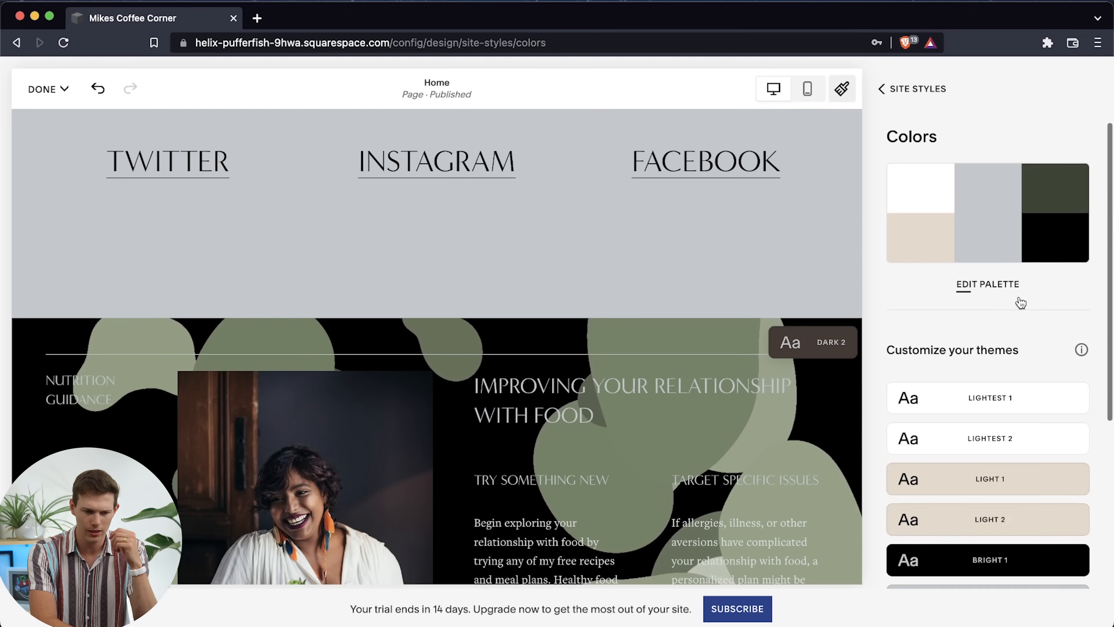
scroll(1020, 307, "down", 3)
scroll(1019, 308, "down", 3)
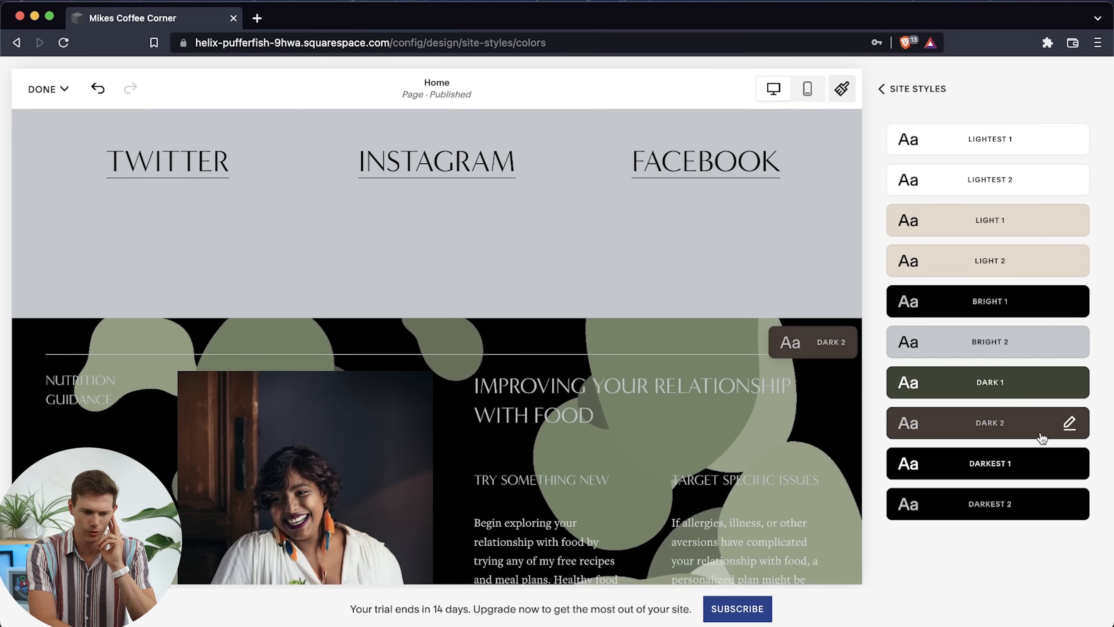
scroll(1032, 395, "up", 3)
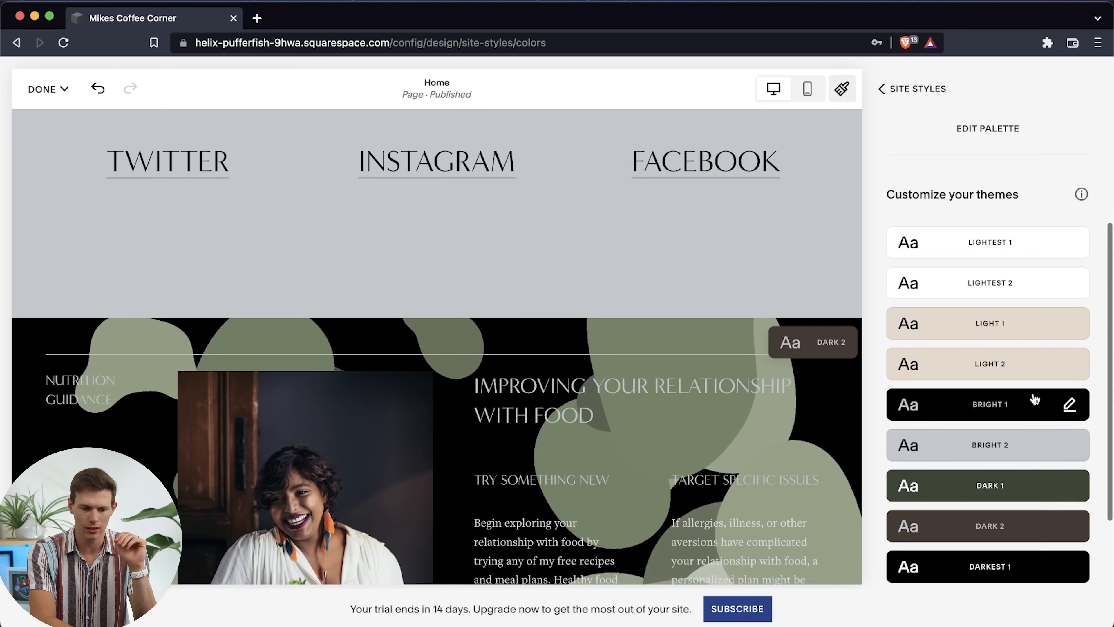
scroll(1032, 398, "up", 4)
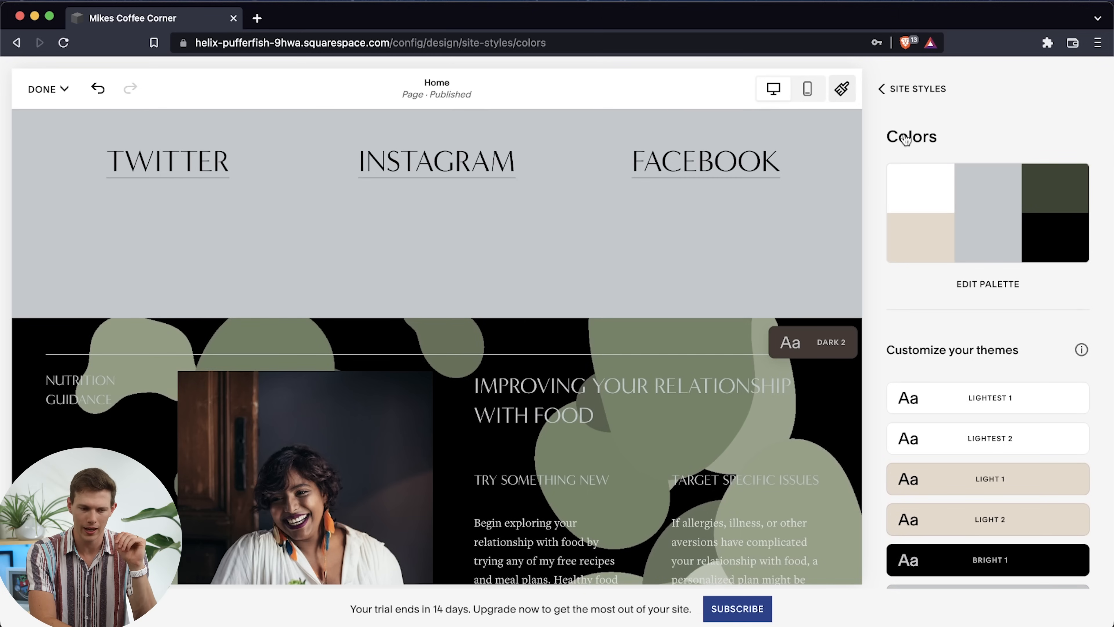
left_click(887, 89)
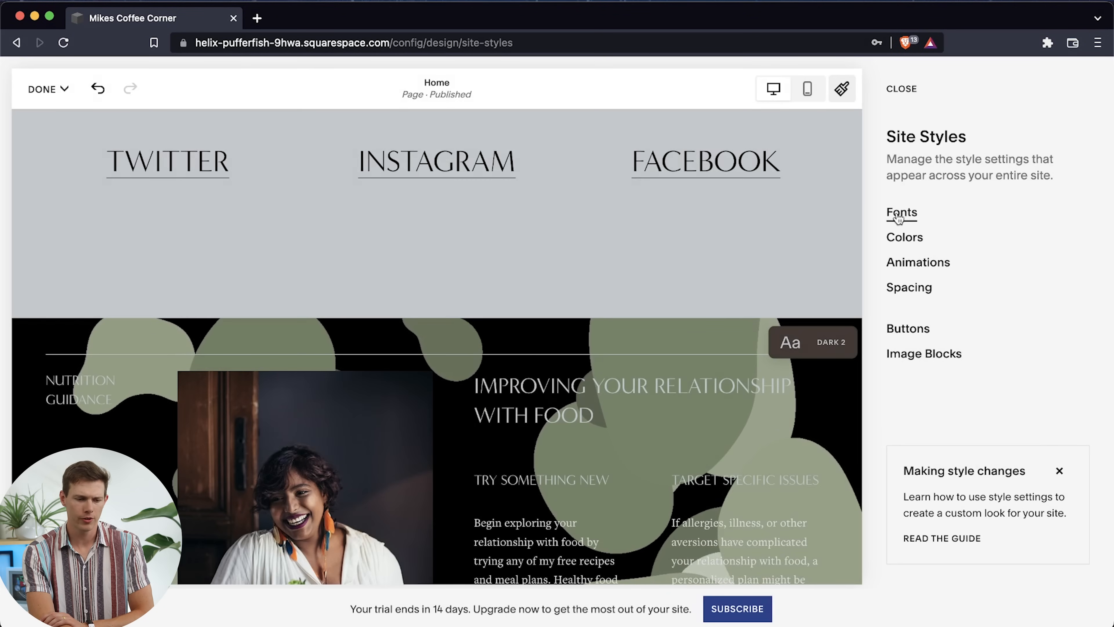
Try the Kepler Std serif font pack on the home page and switch the site's fonts to Orpheus Pro
scroll(526, 359, "down", 15)
scroll(526, 359, "up", 6)
scroll(526, 359, "down", 4)
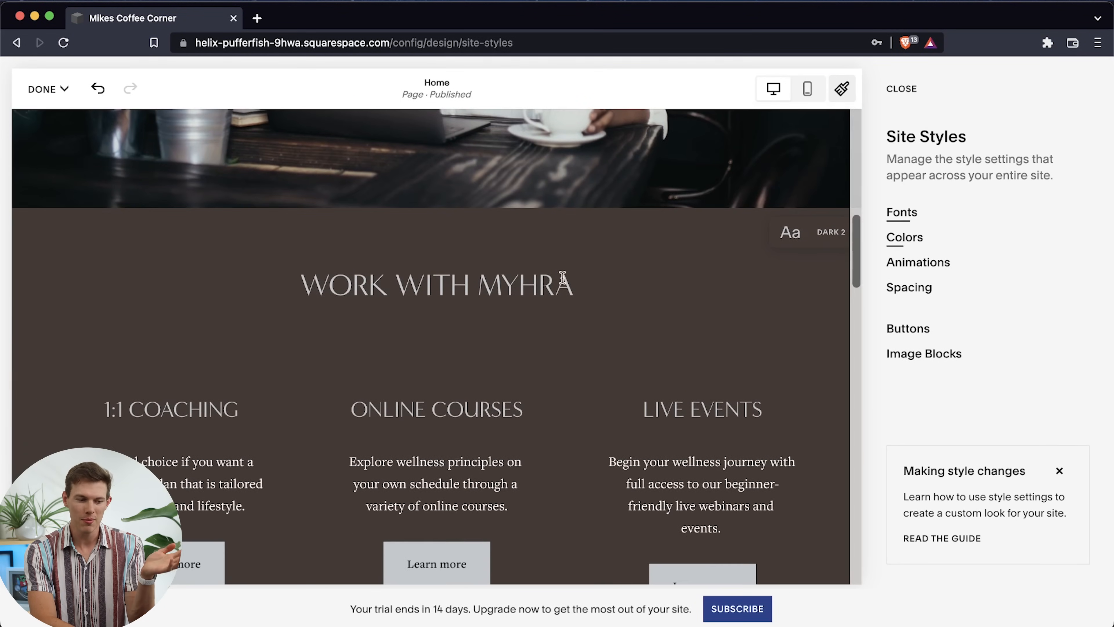
left_click(901, 215)
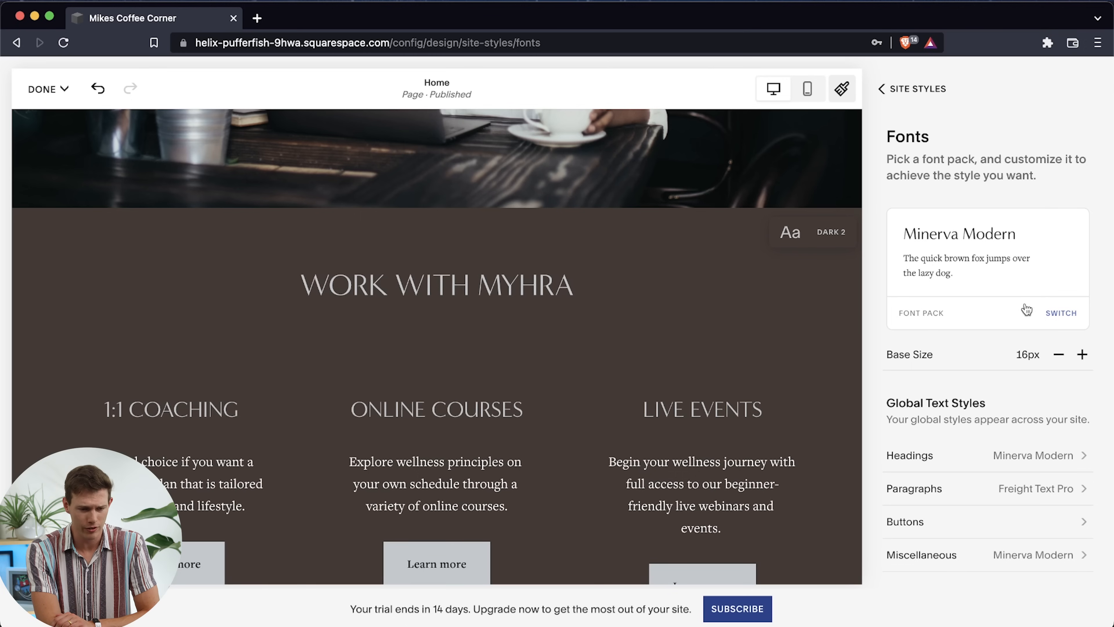
left_click(1061, 313)
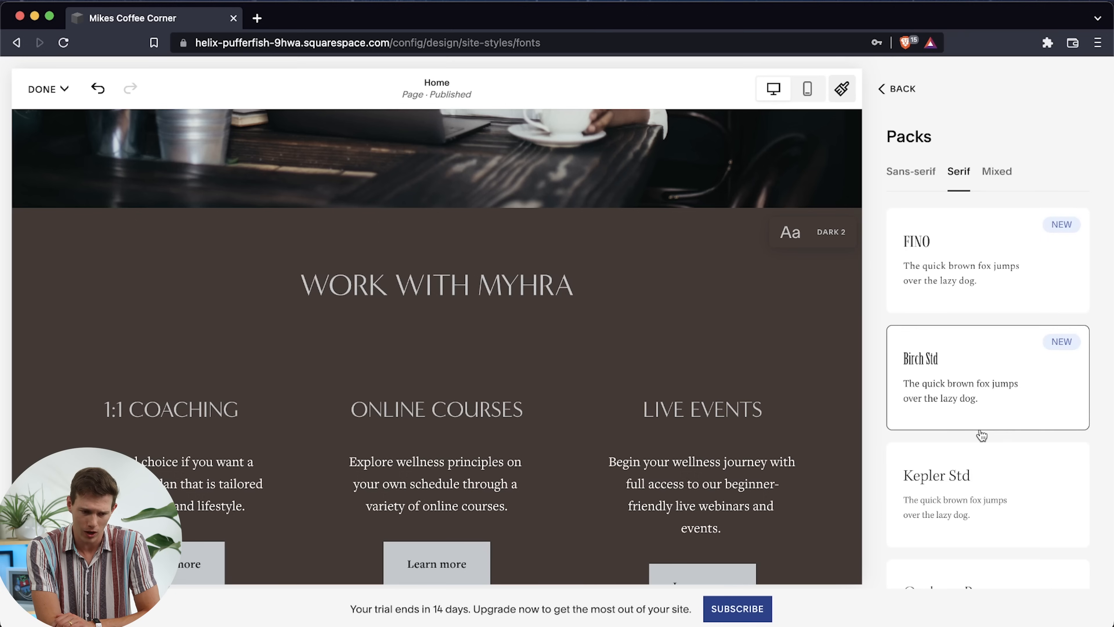
scroll(981, 435, "down", 5)
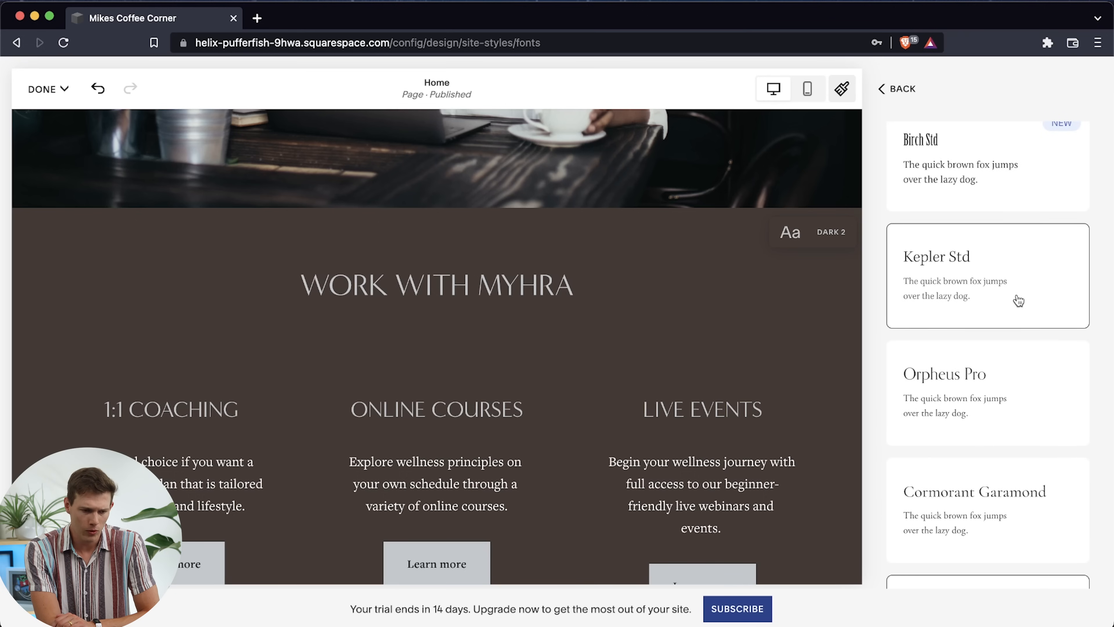
left_click(1018, 301)
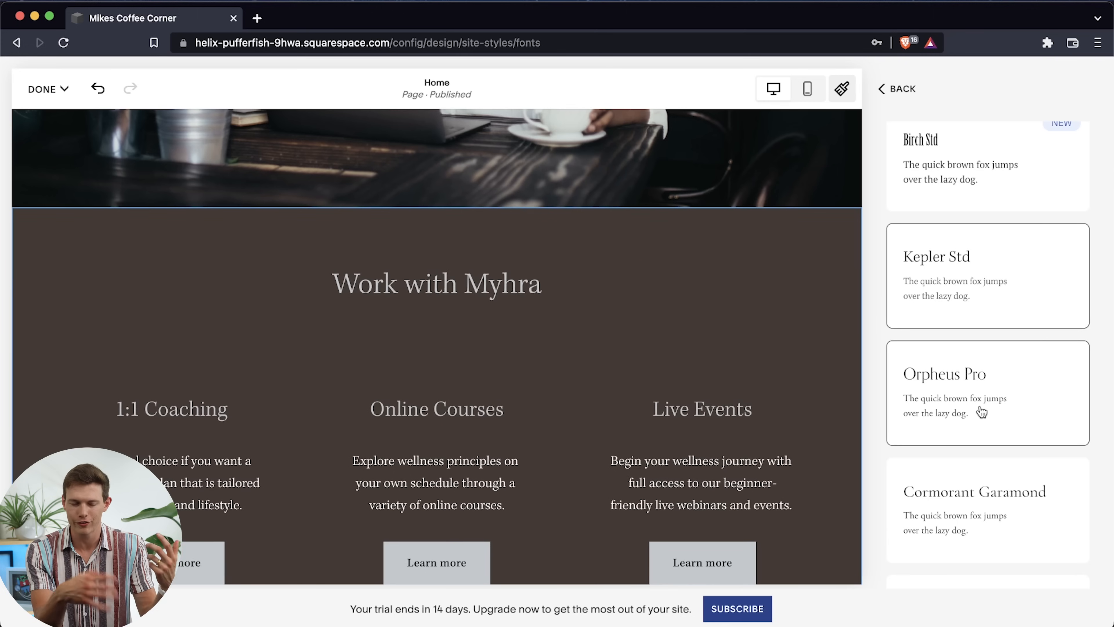
scroll(981, 412, "down", 1)
left_click(984, 381)
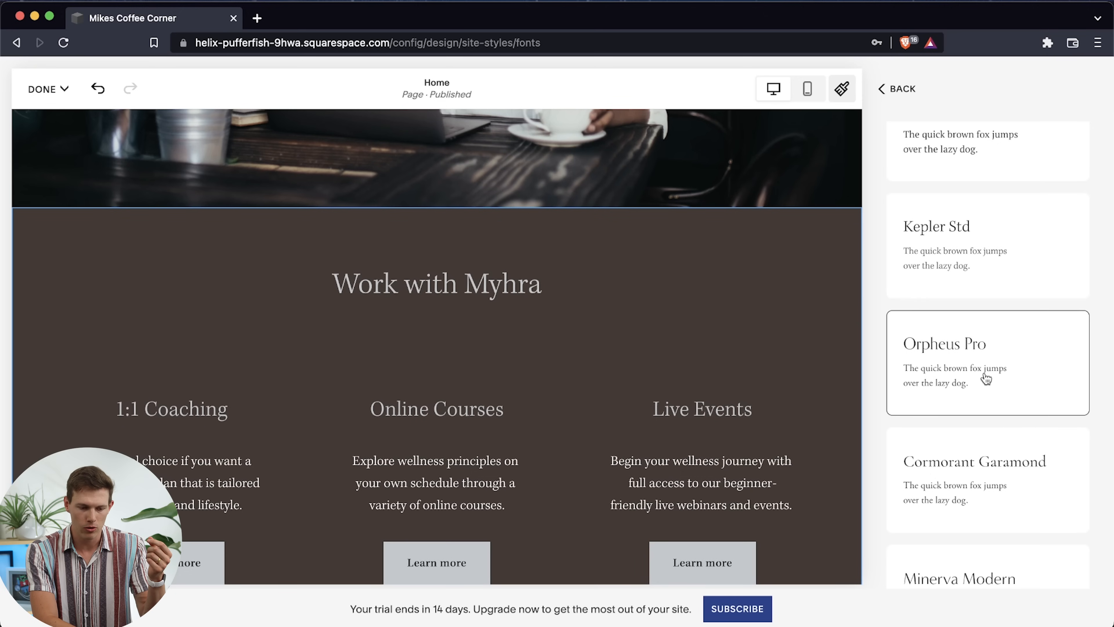
Browse more serif font packs and try Baskerville Display PT on the site
scroll(986, 378, "down", 10)
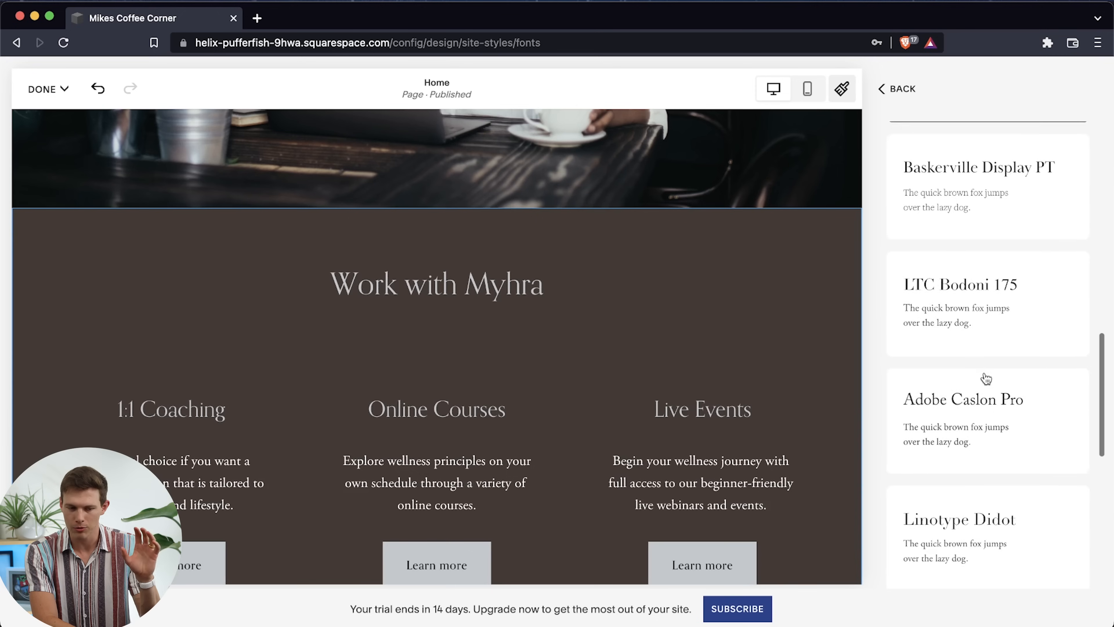
scroll(986, 378, "down", 10)
scroll(986, 378, "up", 13)
left_click(1007, 359)
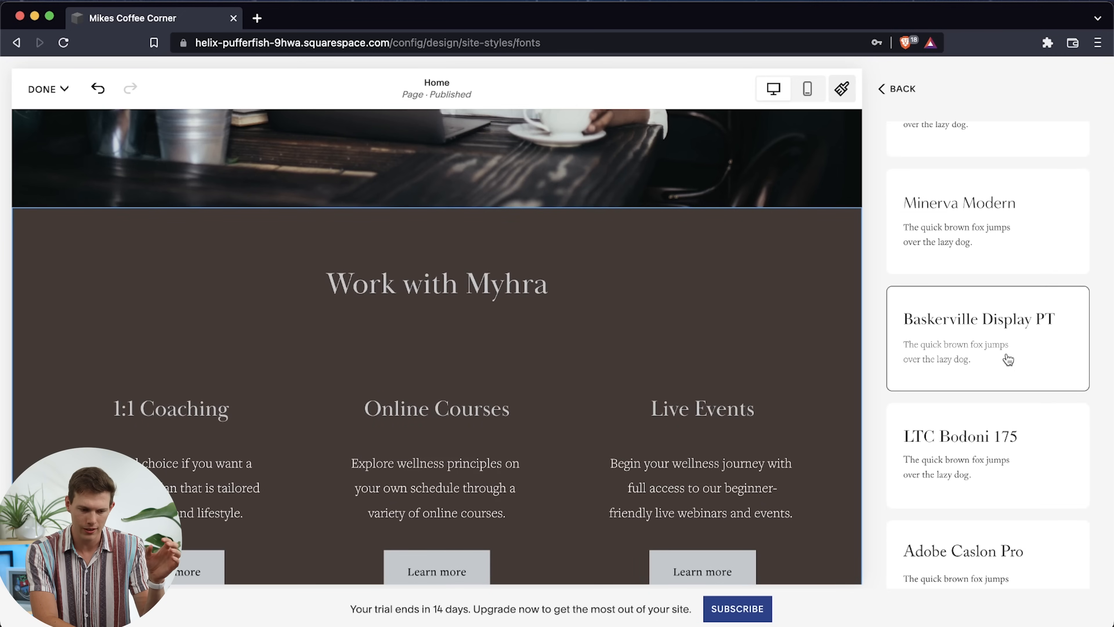
scroll(987, 334, "up", 5)
left_click(918, 281)
scroll(959, 366, "up", 3)
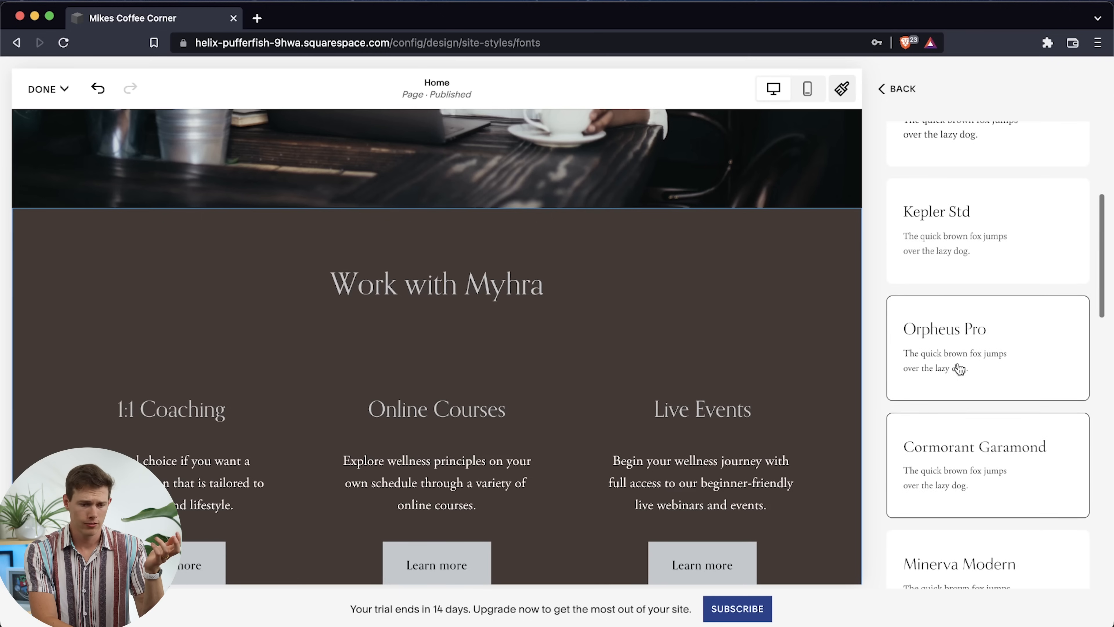
Choose Orpheus Pro as the site's font pack and return to the font settings to view the global text styles
left_click(959, 368)
left_click(911, 97)
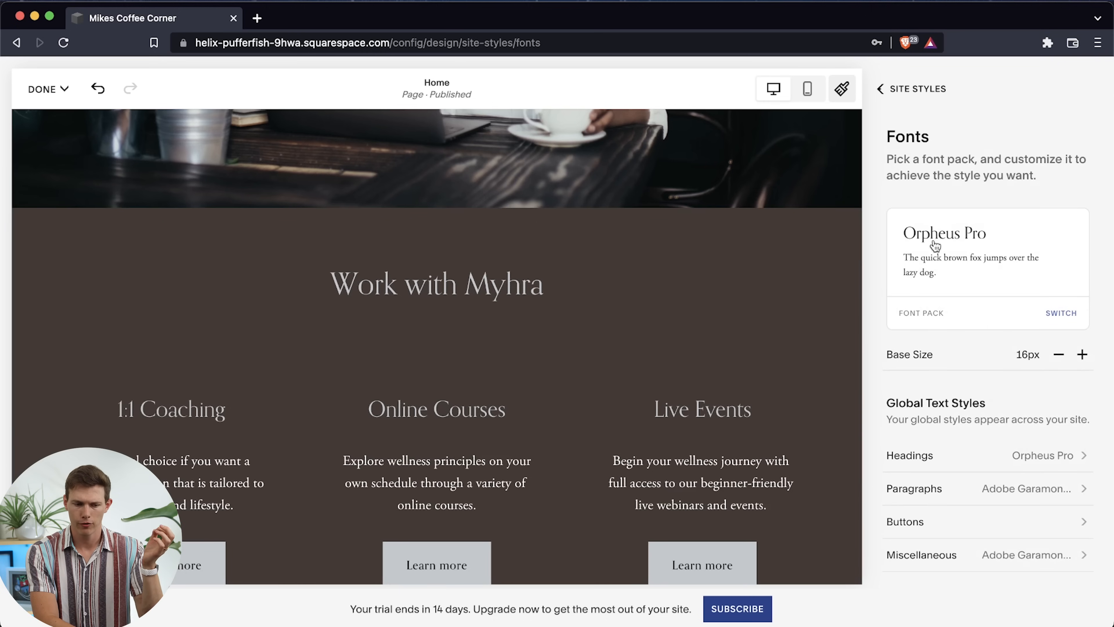
scroll(946, 433, "down", 3)
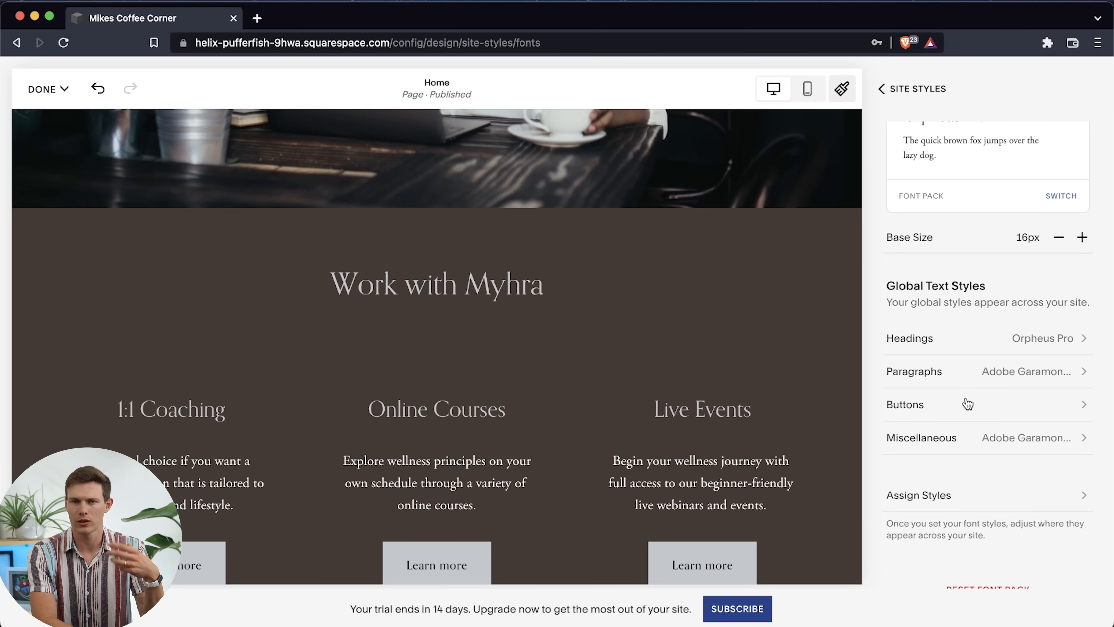
Review the site's animation styles and speeds against the home page and return to Site Styles
scroll(968, 403, "down", 1)
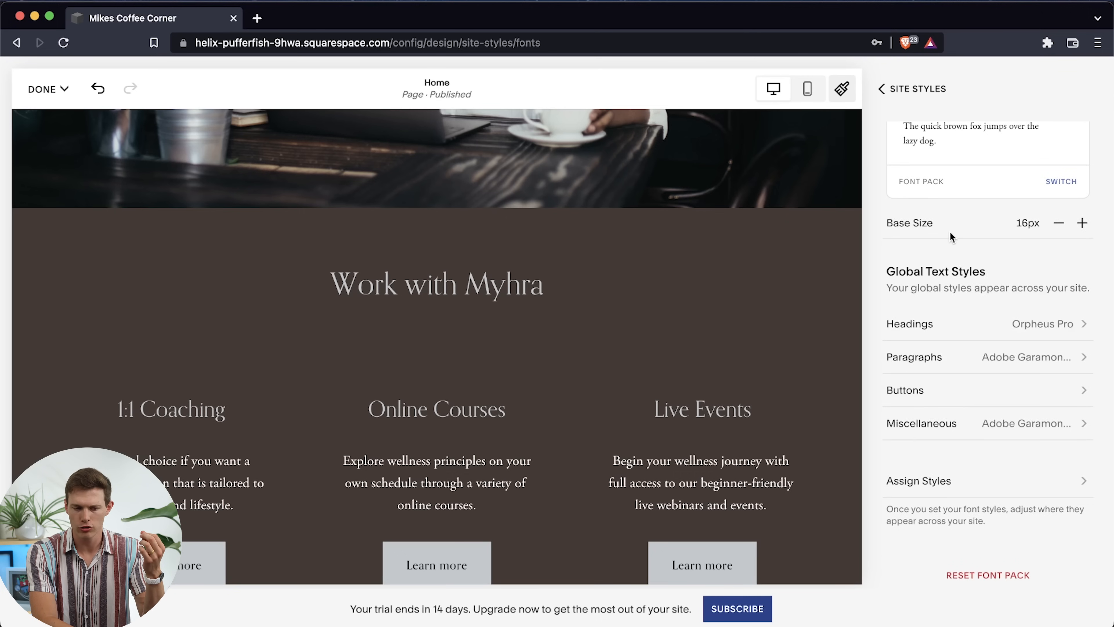
left_click(881, 88)
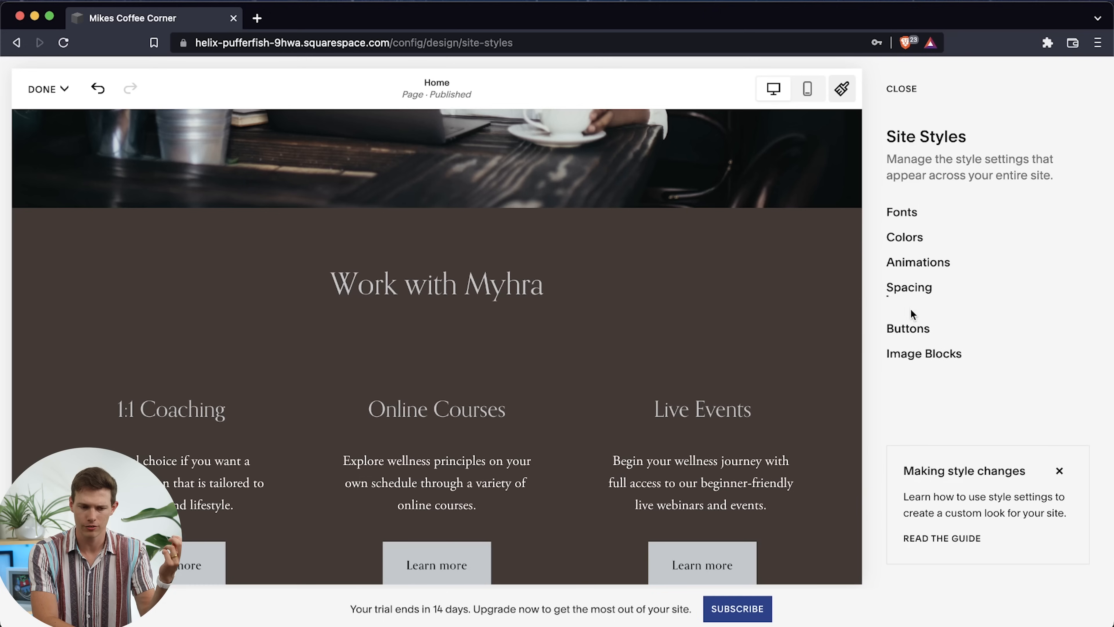
left_click(912, 264)
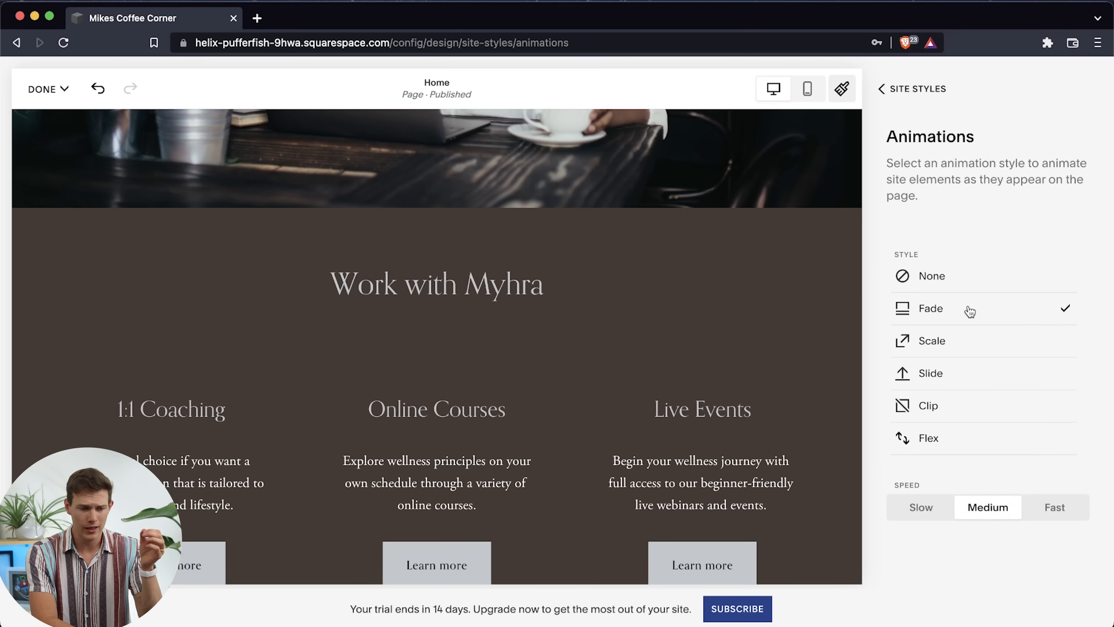
scroll(677, 360, "down", 15)
scroll(676, 360, "up", 5)
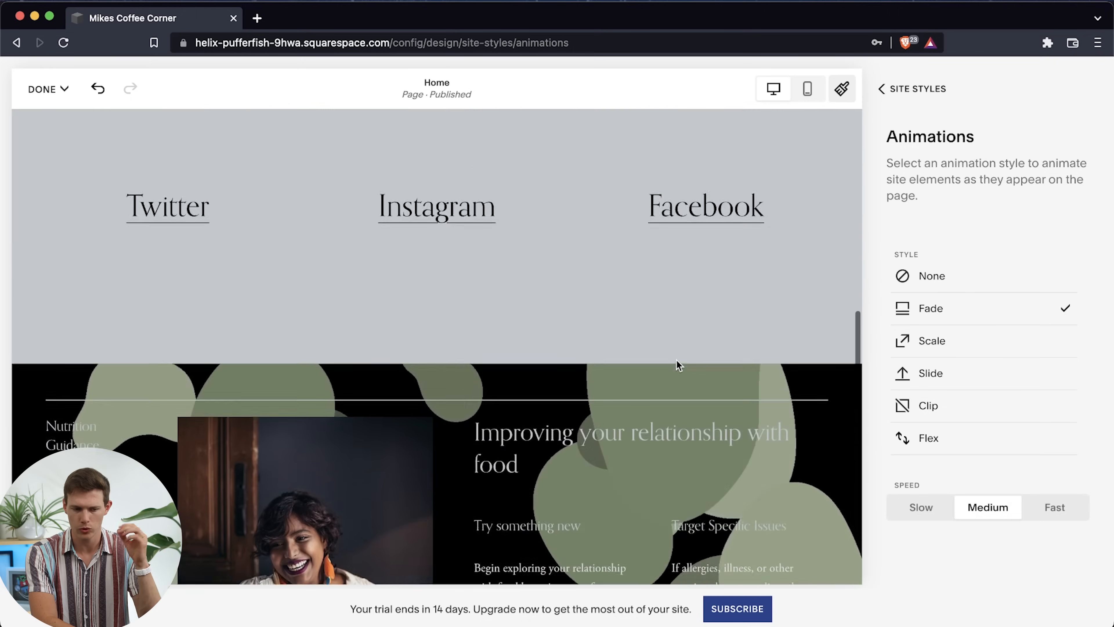
scroll(510, 348, "up", 10)
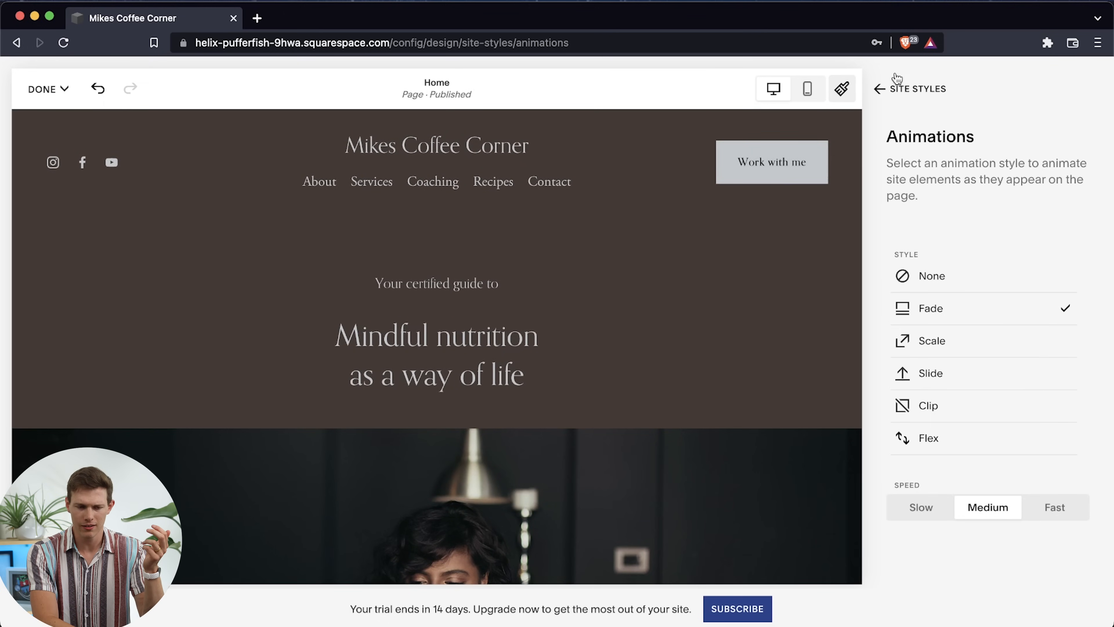
left_click(881, 88)
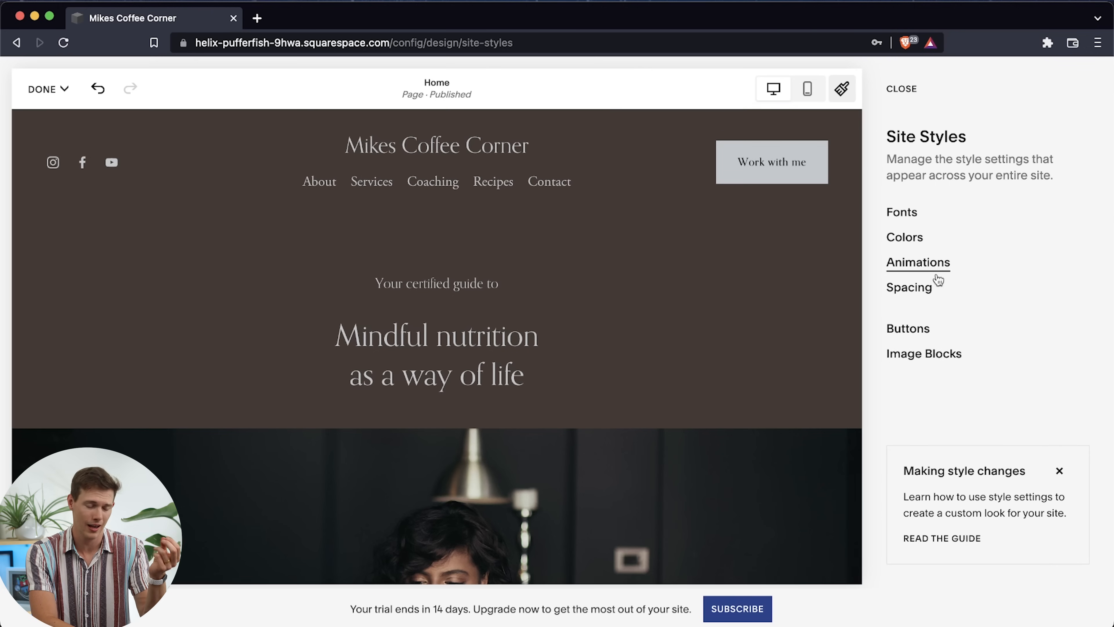
Check the site's page width and margin spacing settings and close Site Styles
left_click(928, 292)
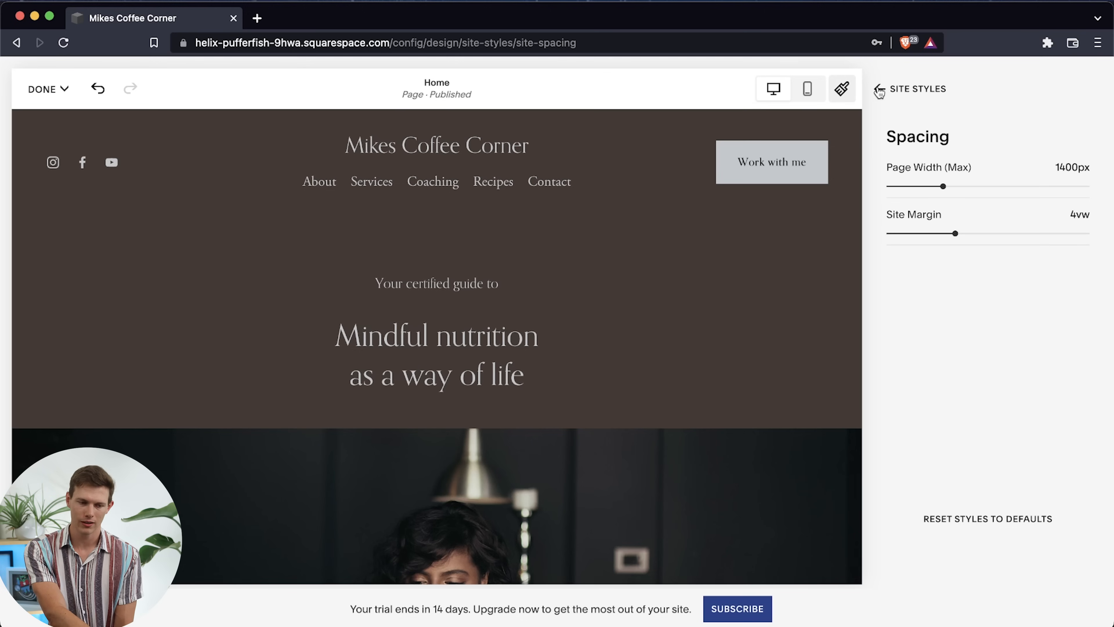
left_click(879, 90)
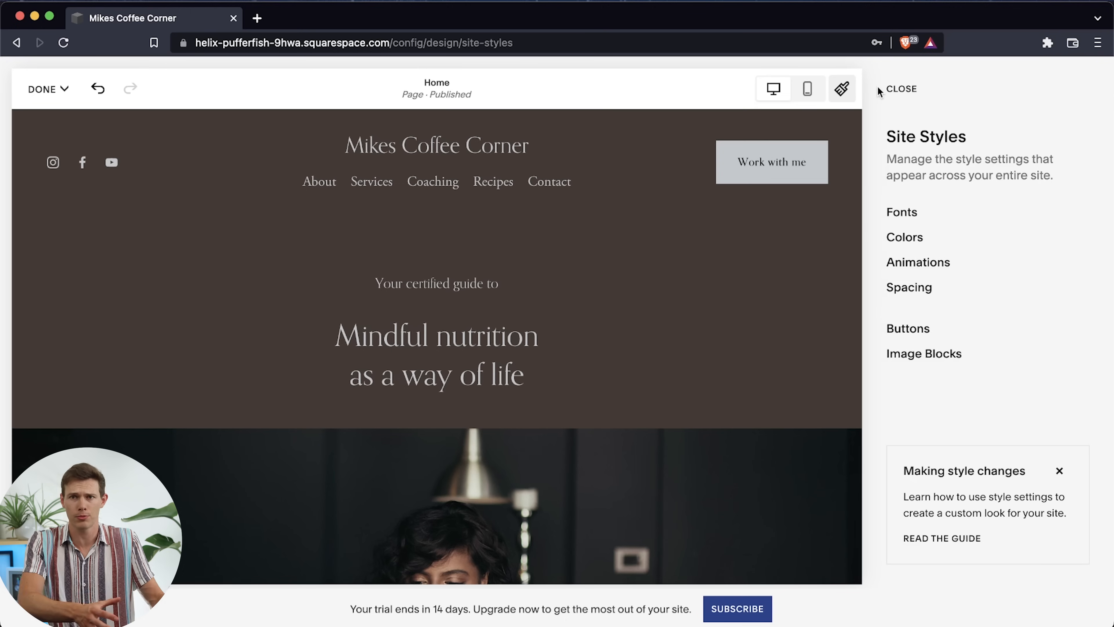
left_click(902, 90)
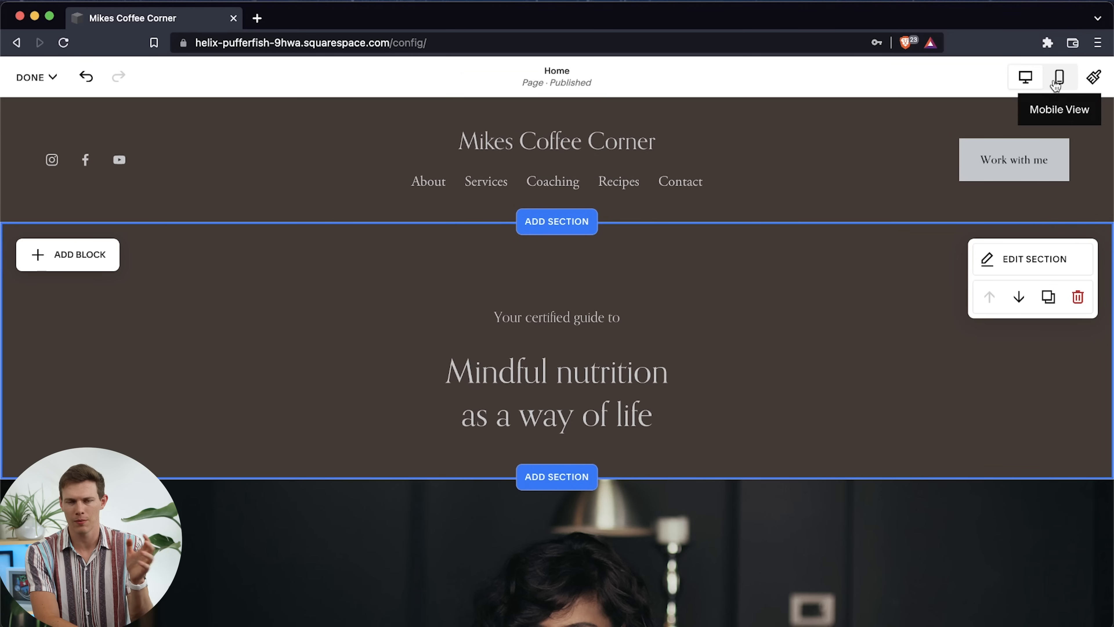
left_click(1092, 78)
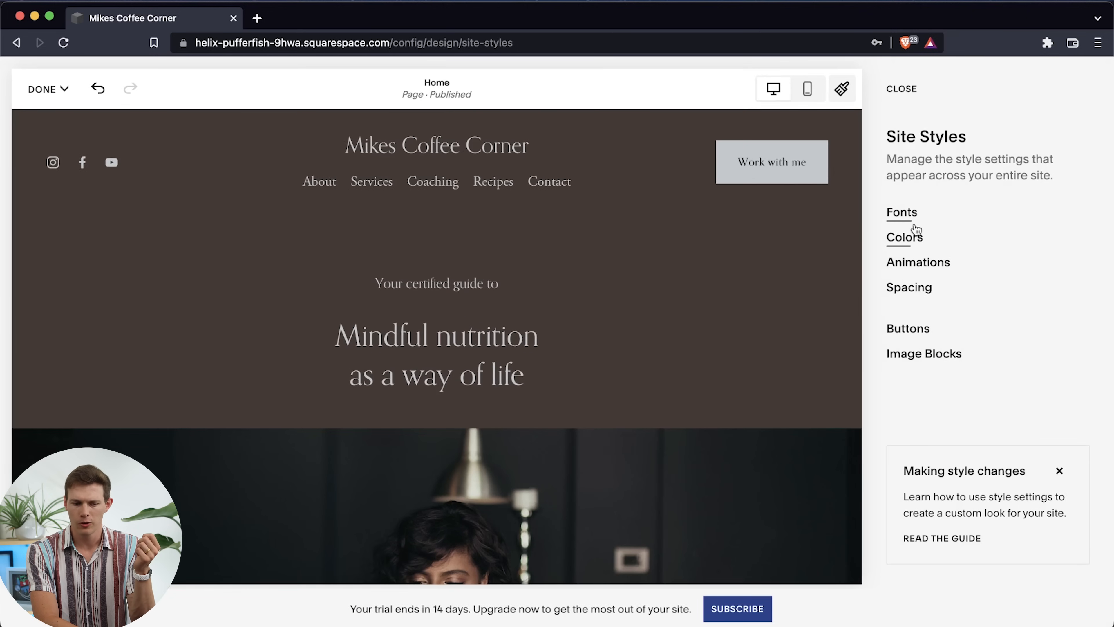
left_click(904, 89)
Review the format and color theme settings of the Nutrition Guidance section on the home page
scroll(576, 362, "down", 20)
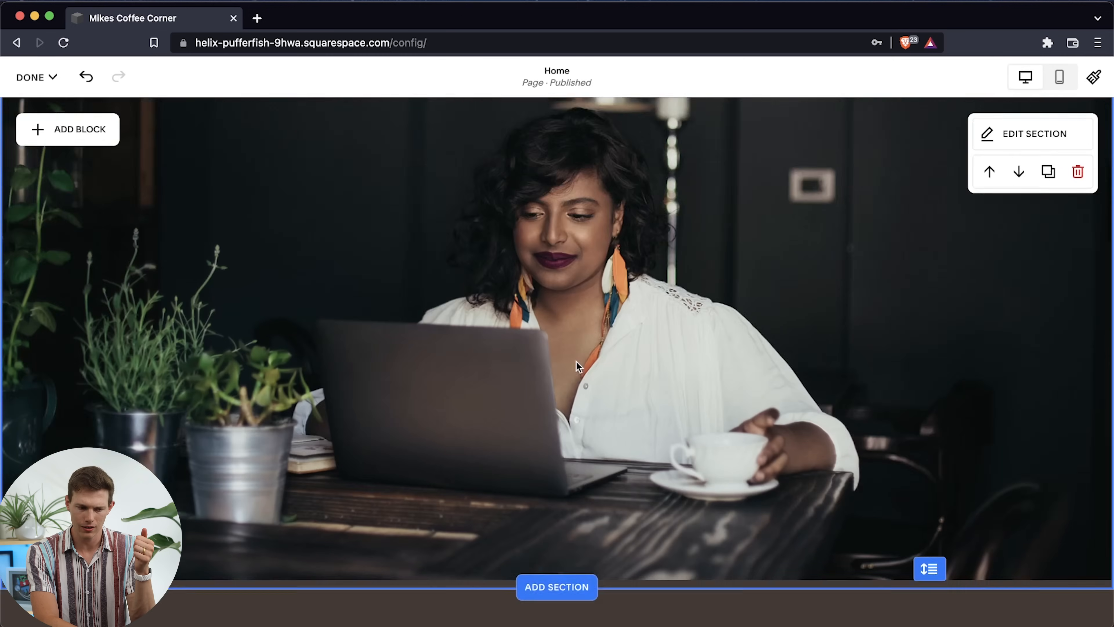
scroll(577, 364, "down", 5)
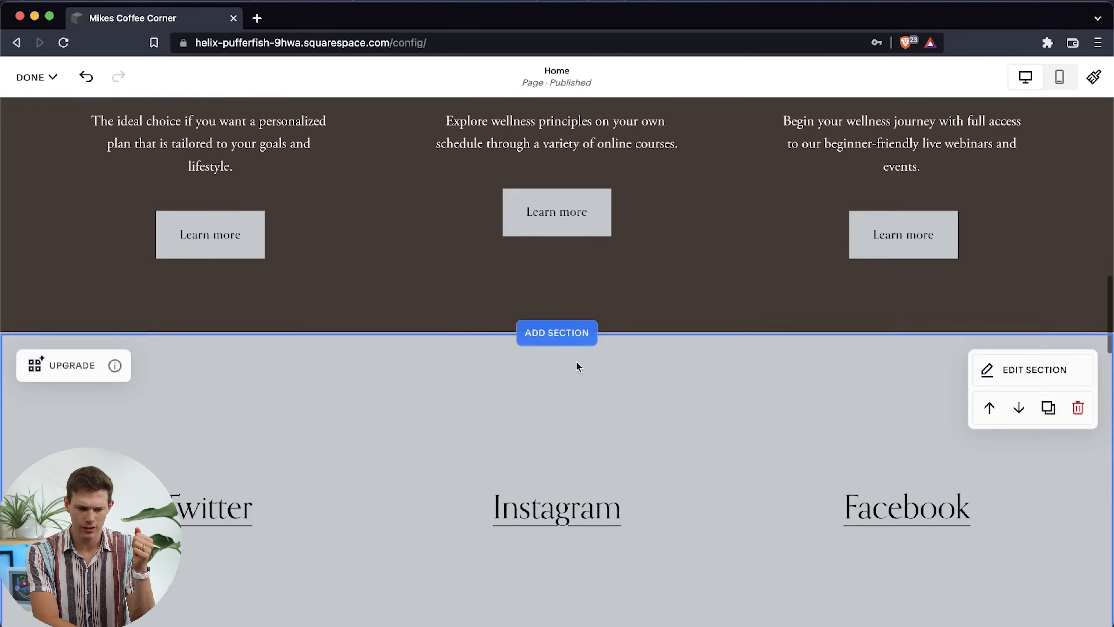
scroll(576, 362, "up", 10)
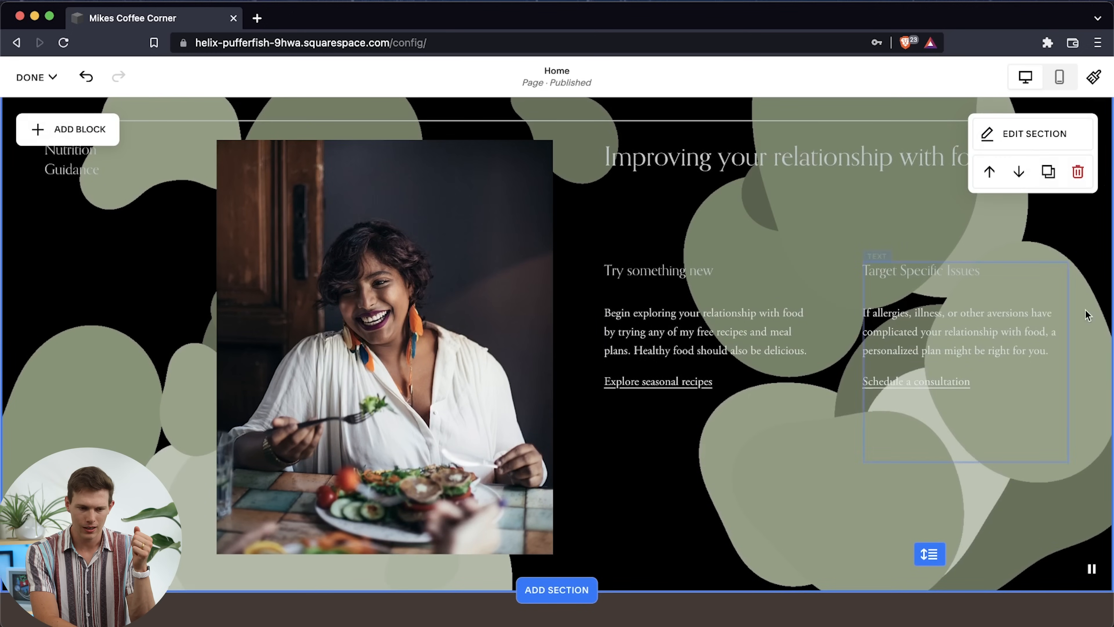
left_click(1041, 136)
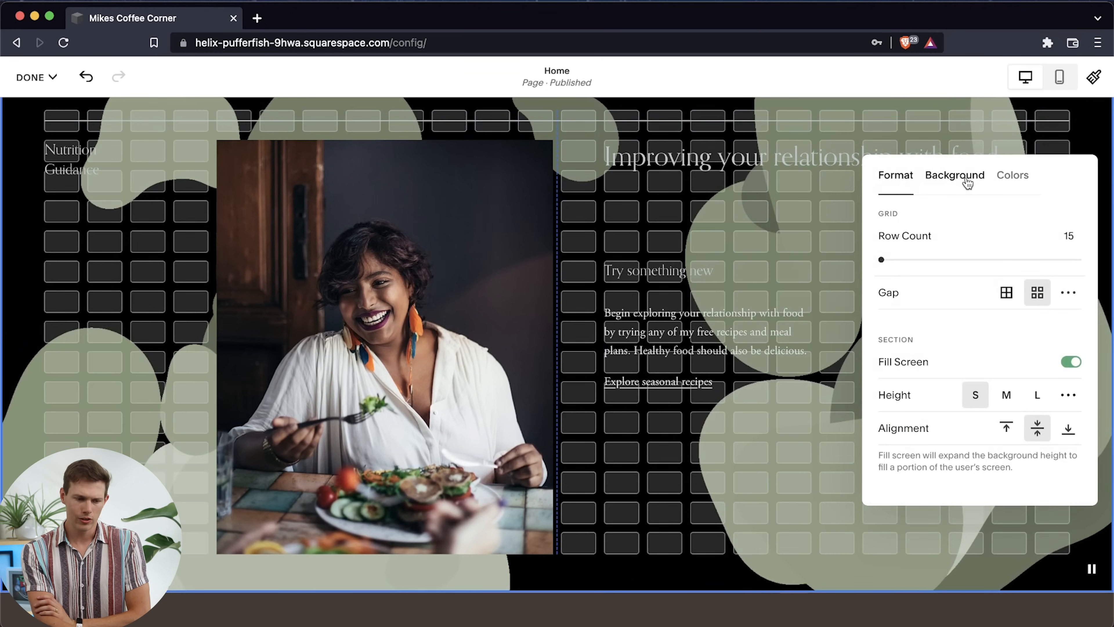
left_click(1017, 183)
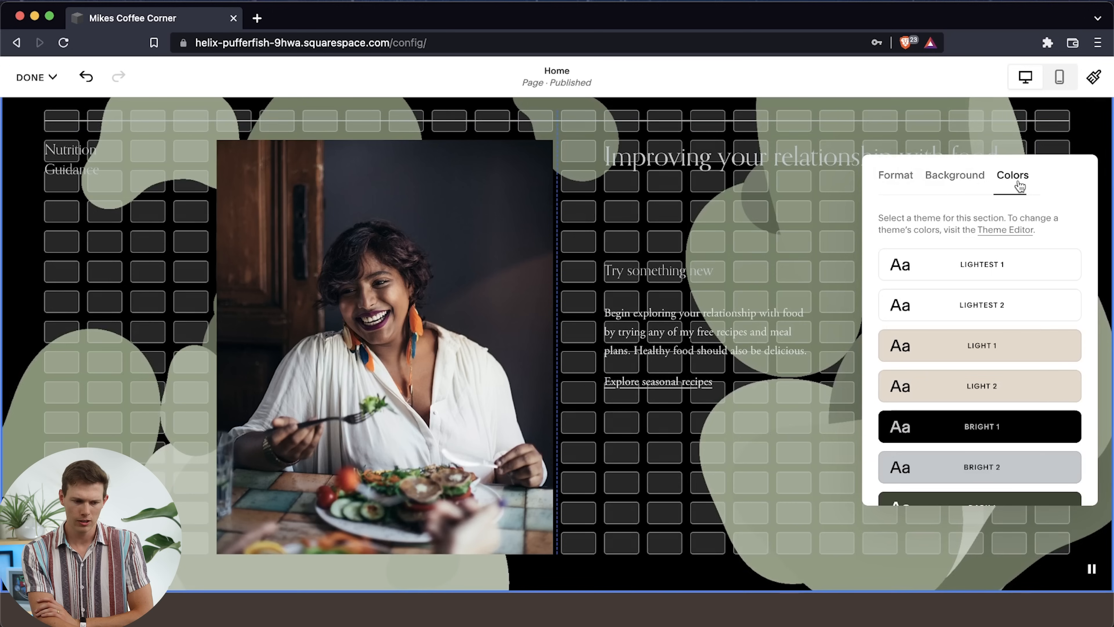
left_click(896, 176)
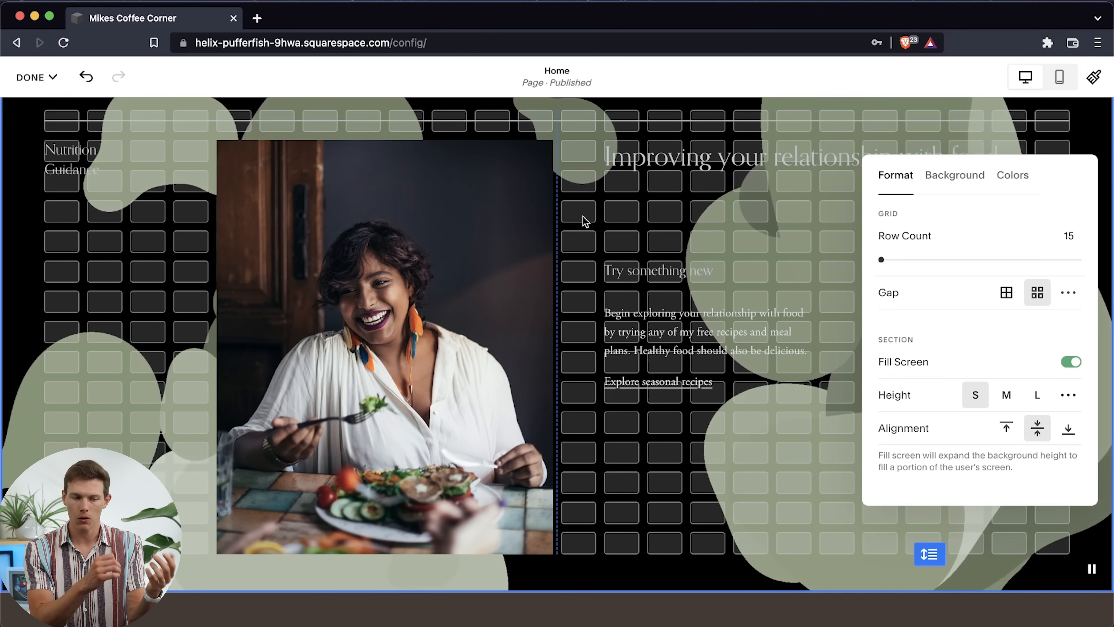
left_click(127, 268)
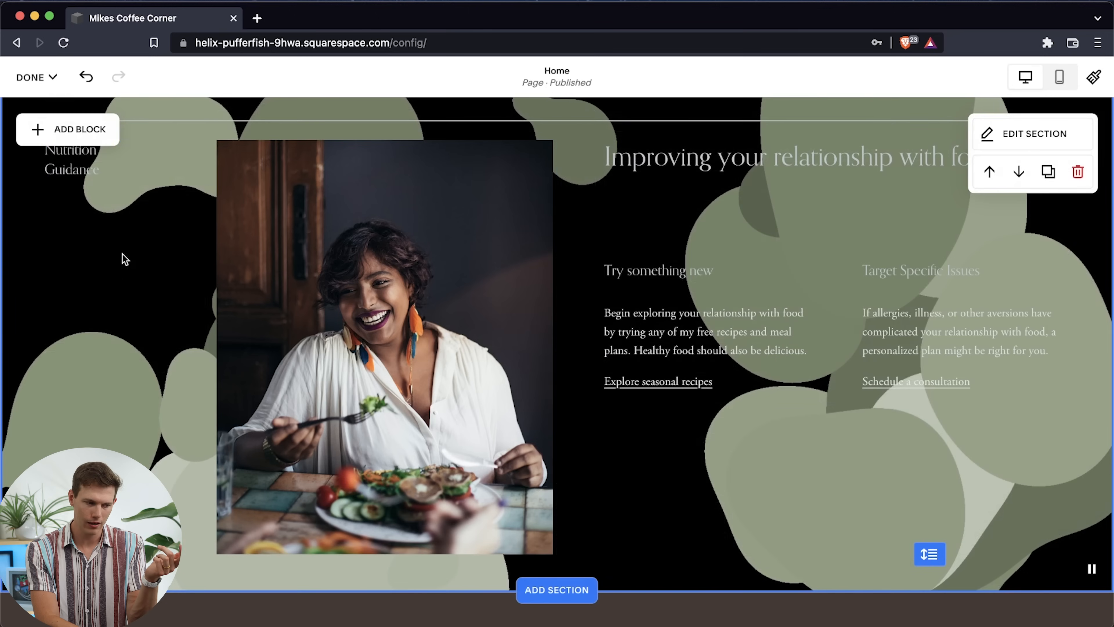
Move the Nutrition Guidance text block onto the upper part of the adjacent photo and bring it in front of the image
left_click(66, 169)
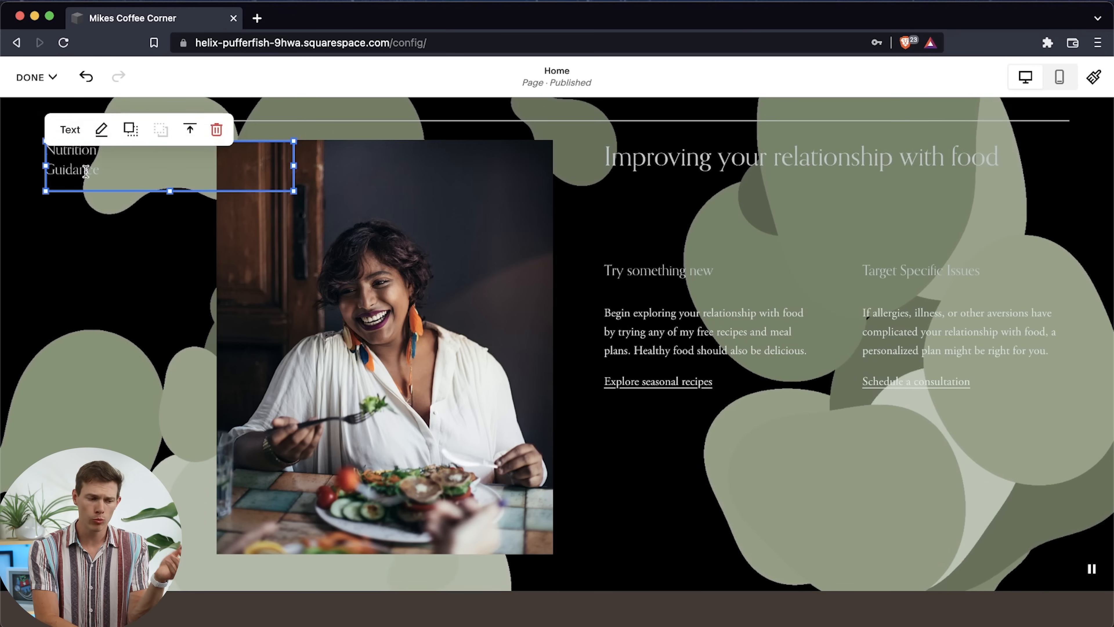
left_click_drag(97, 189, 326, 221)
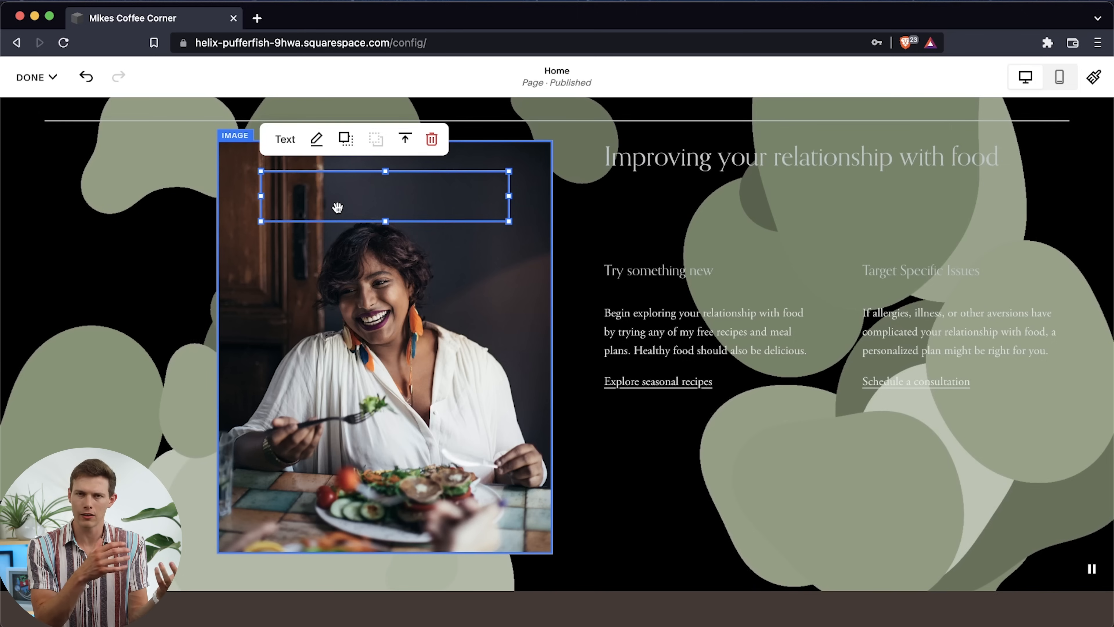
left_click(348, 147)
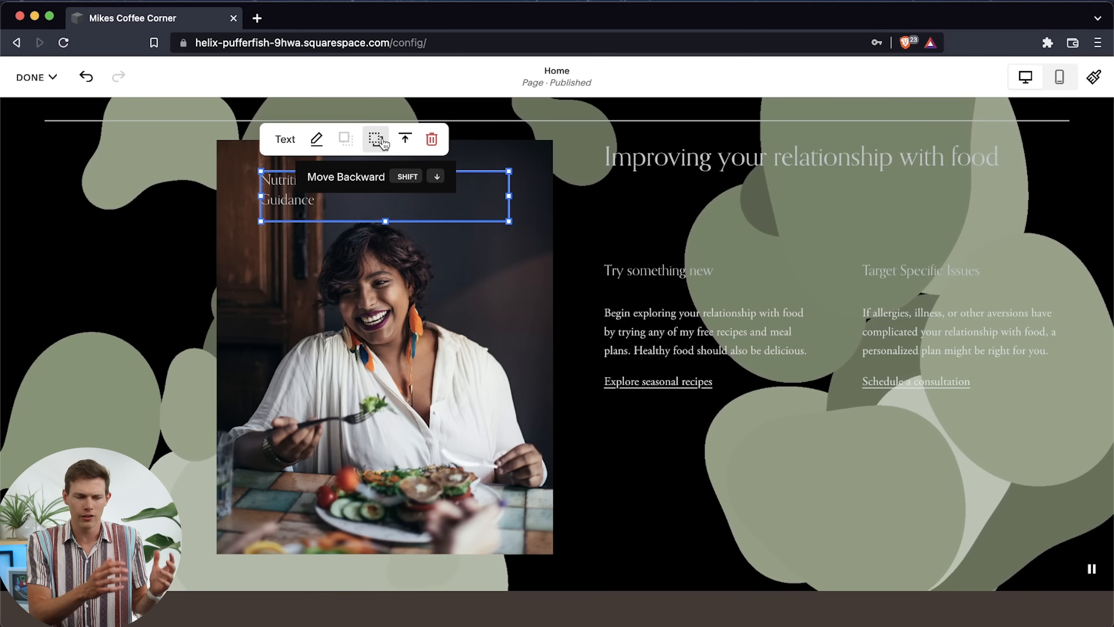
Try the vertical alignments for the Nutrition Guidance text within its block and set it to Align Center
left_click(405, 147)
left_click(408, 180)
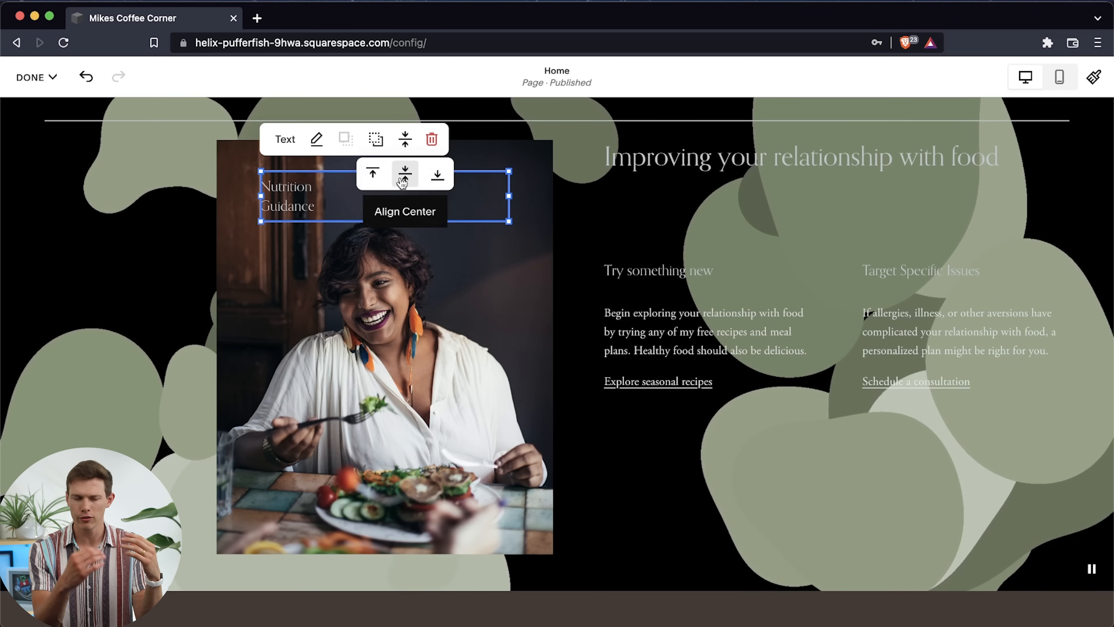
left_click(437, 176)
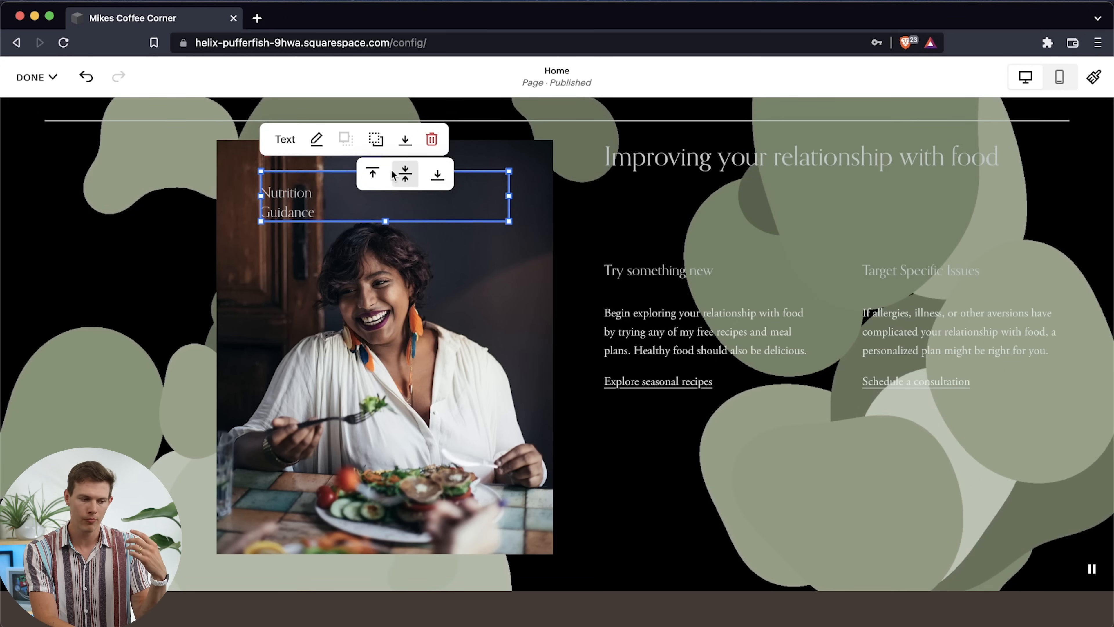
left_click(373, 176)
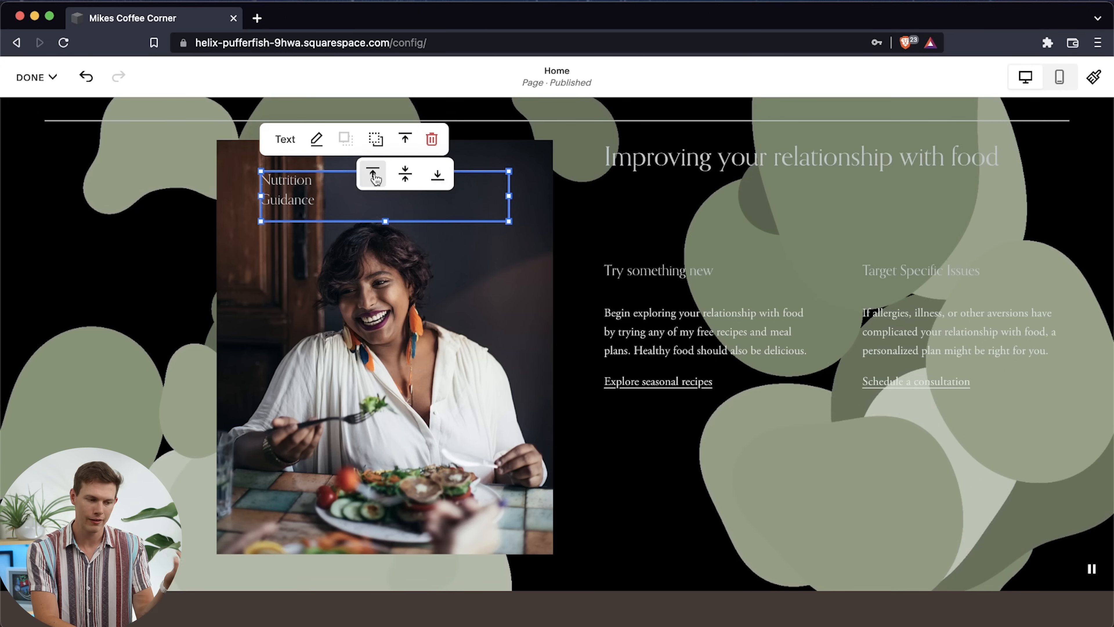
left_click(402, 184)
Make the whole Nutrition Guidance text bold
double_click(314, 191)
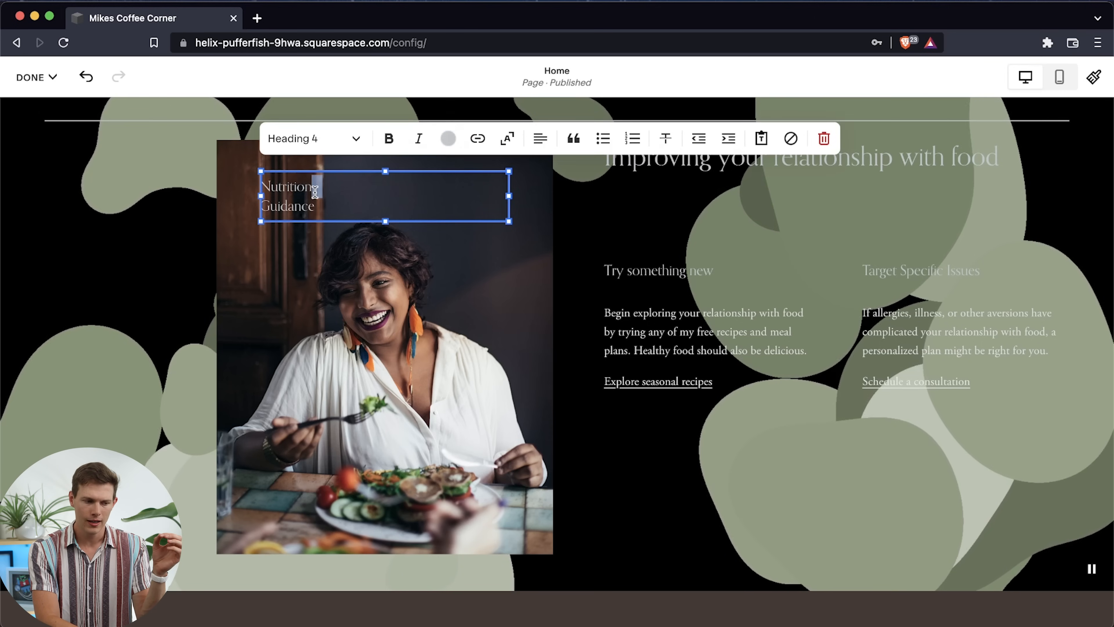
left_click_drag(318, 206, 258, 185)
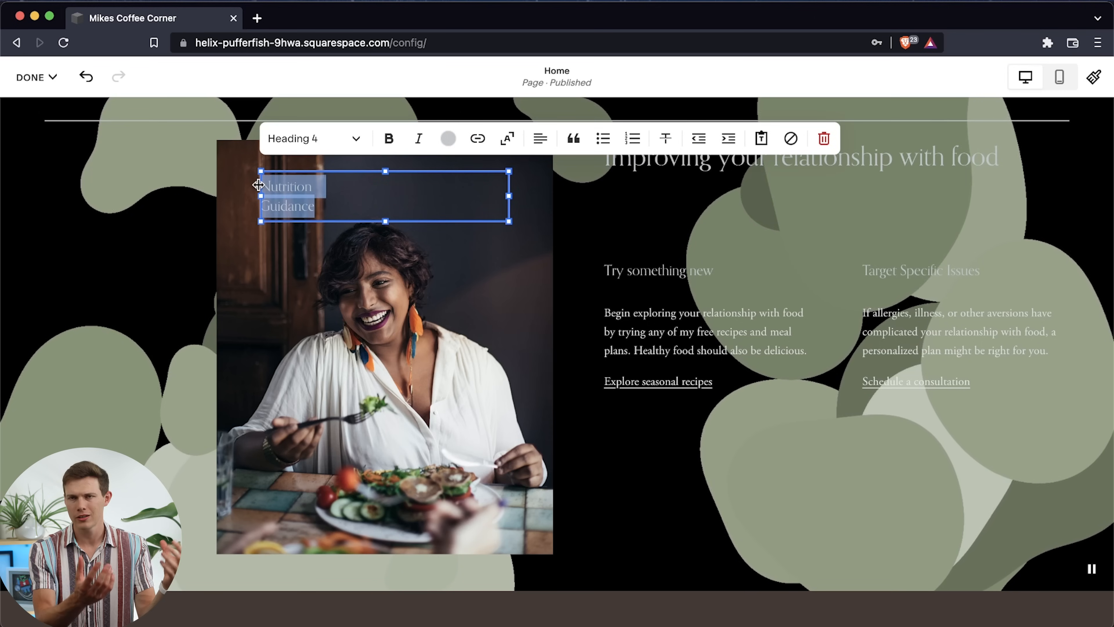
left_click(388, 139)
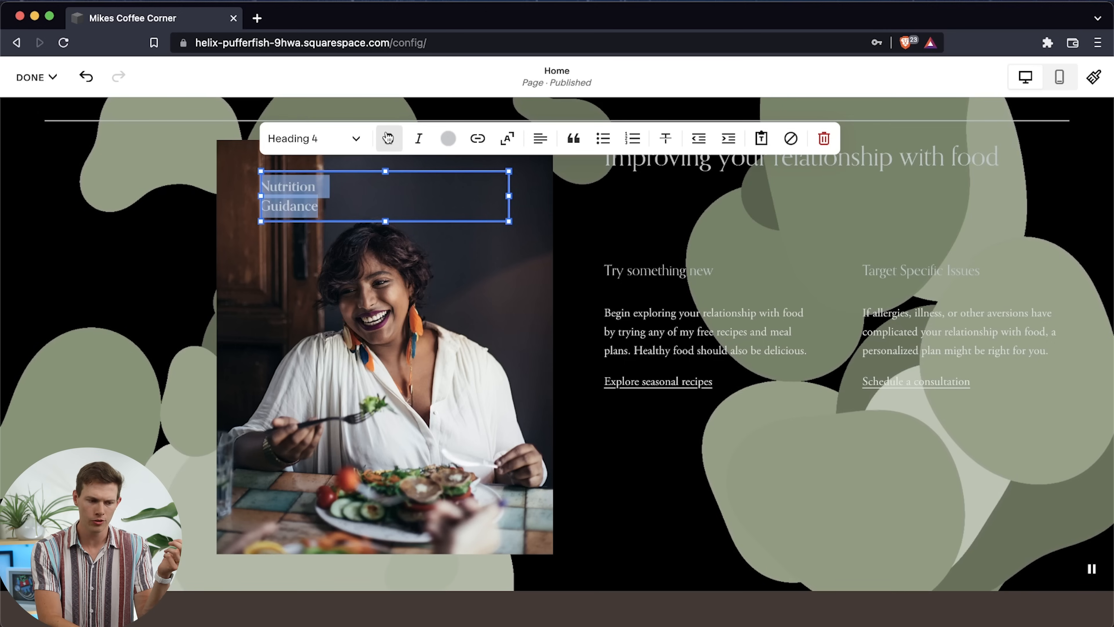
left_click(475, 140)
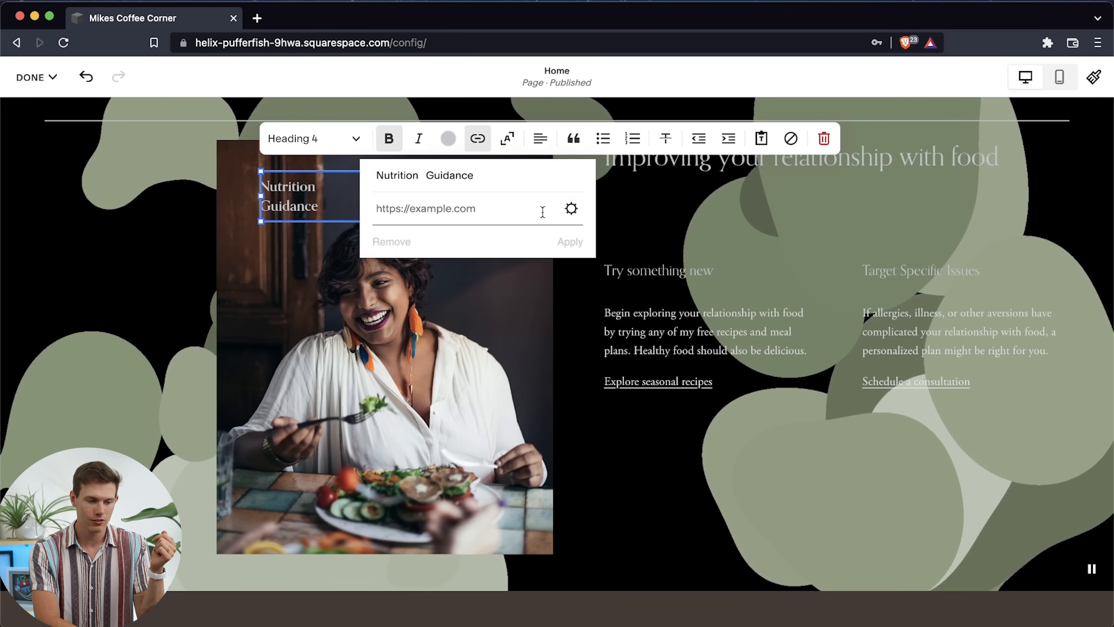
left_click(571, 209)
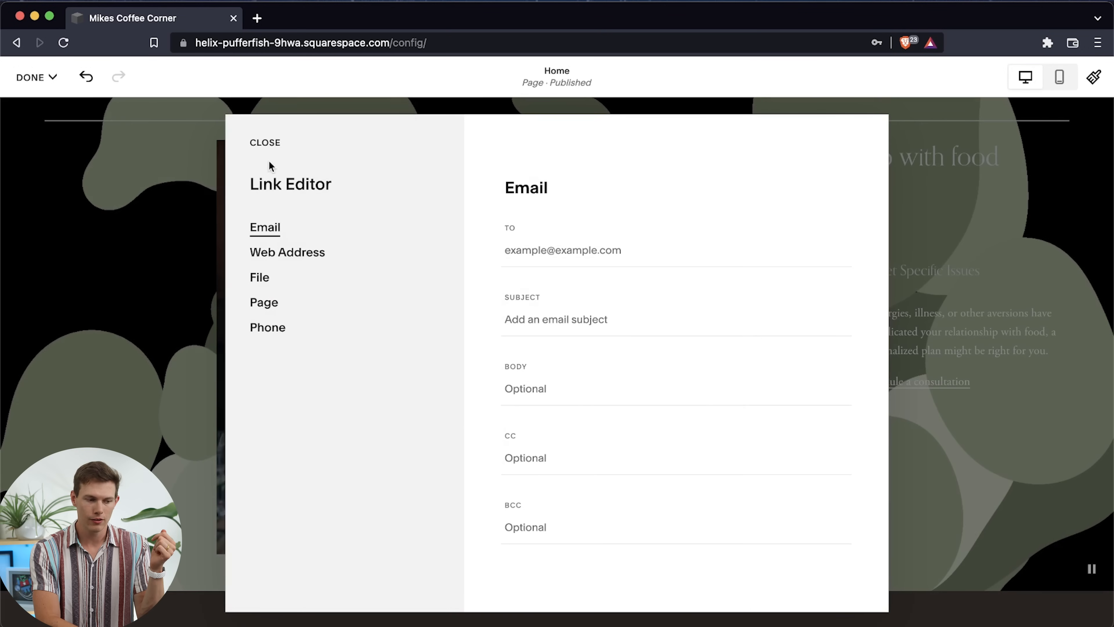
left_click(265, 143)
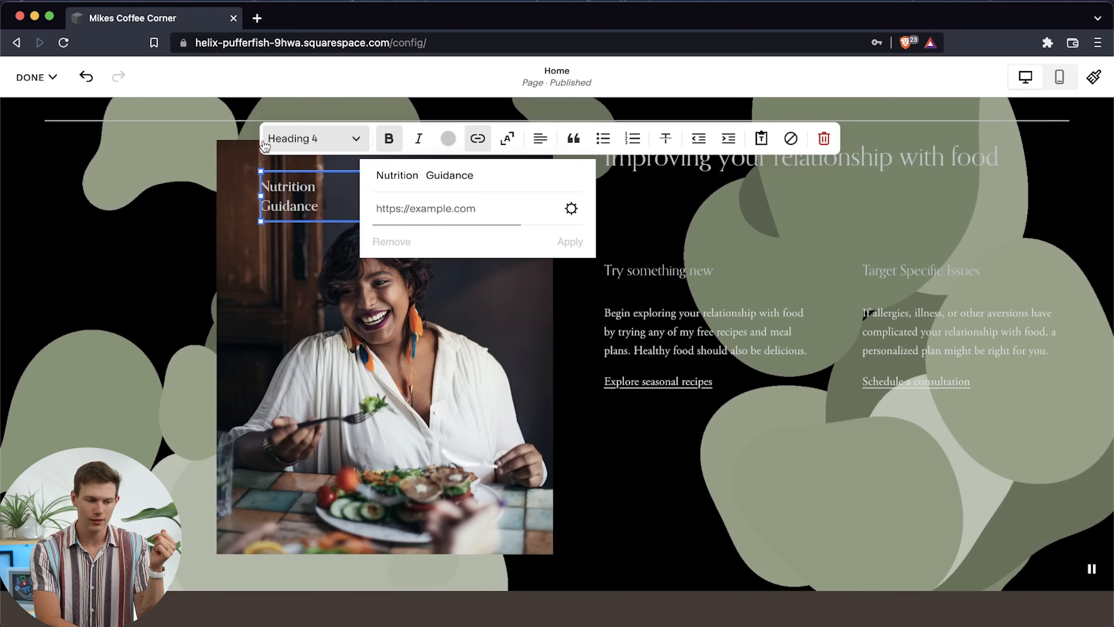
left_click(571, 209)
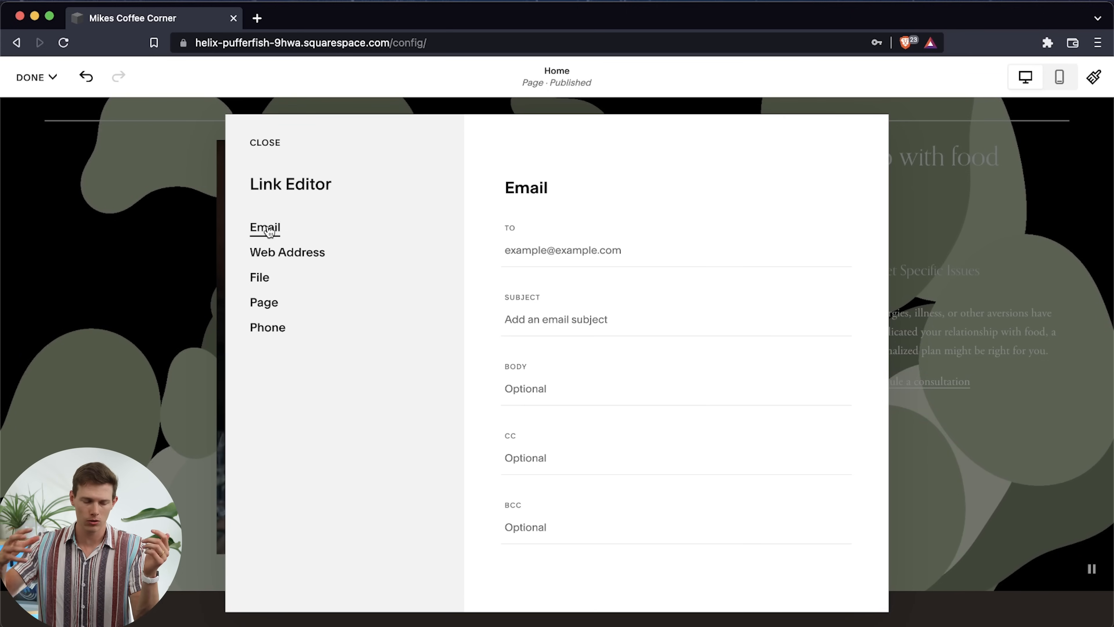
left_click(279, 254)
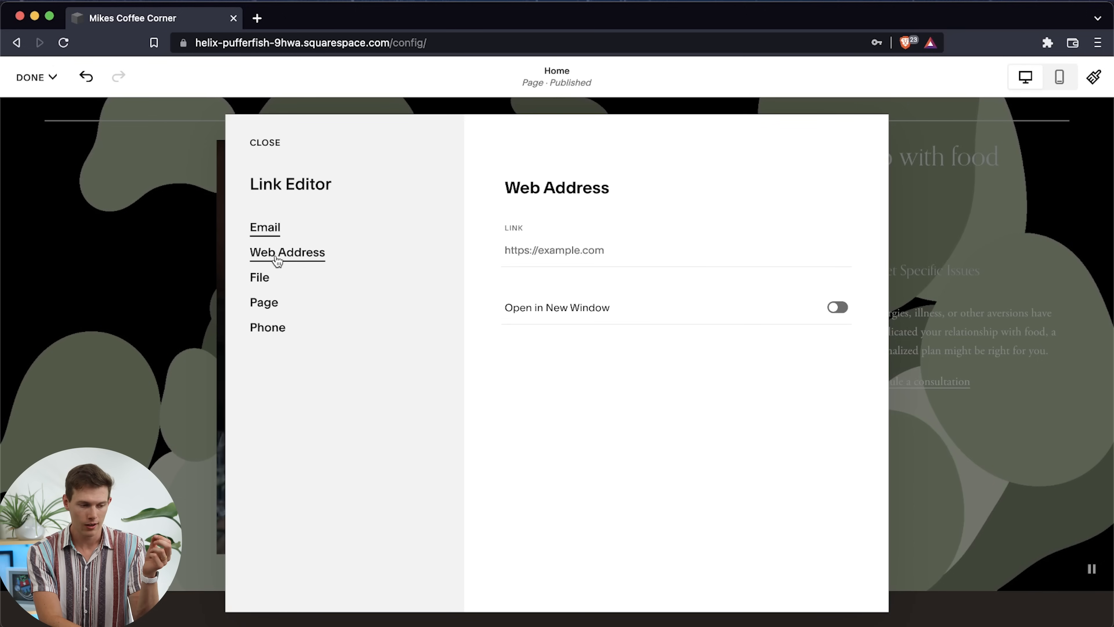
left_click(562, 248)
type("https:/")
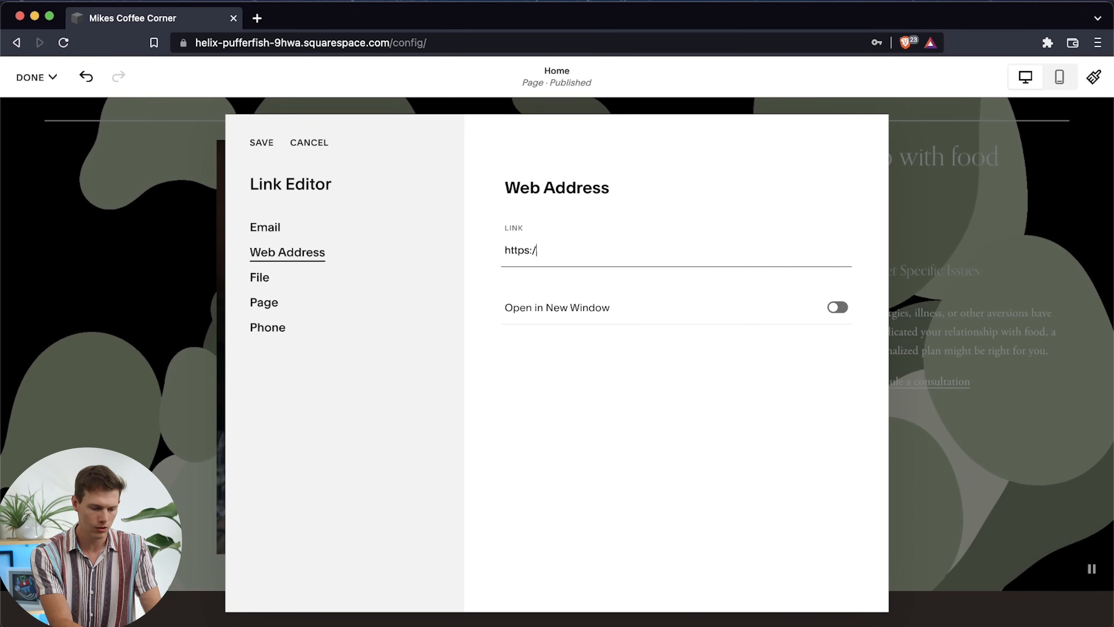
type("/youtube.com/santrelmedia")
left_click(841, 311)
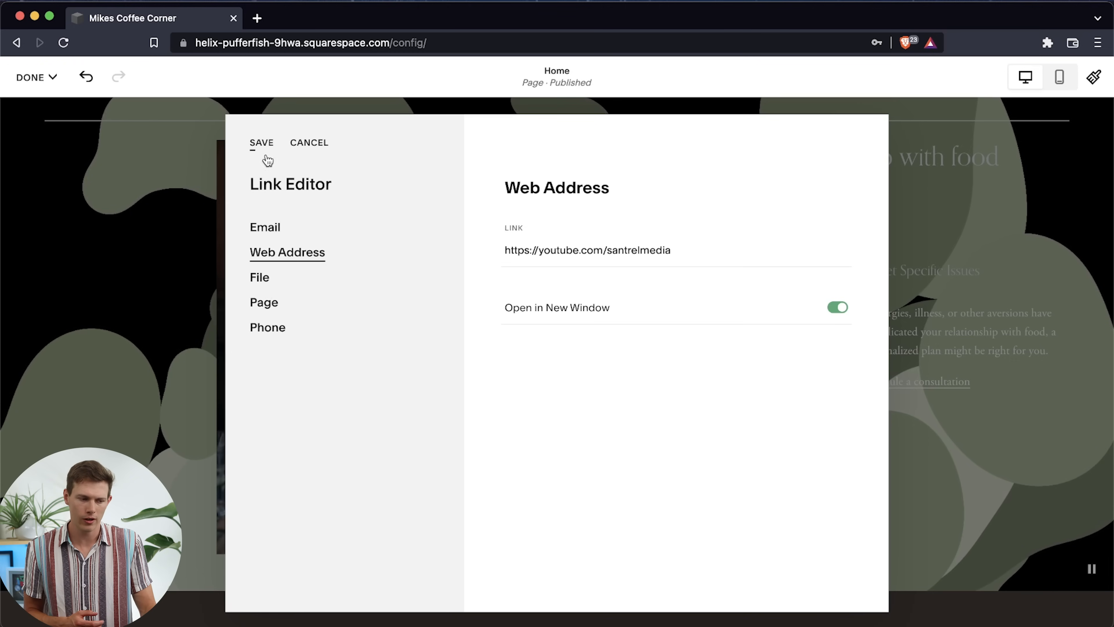
left_click(262, 144)
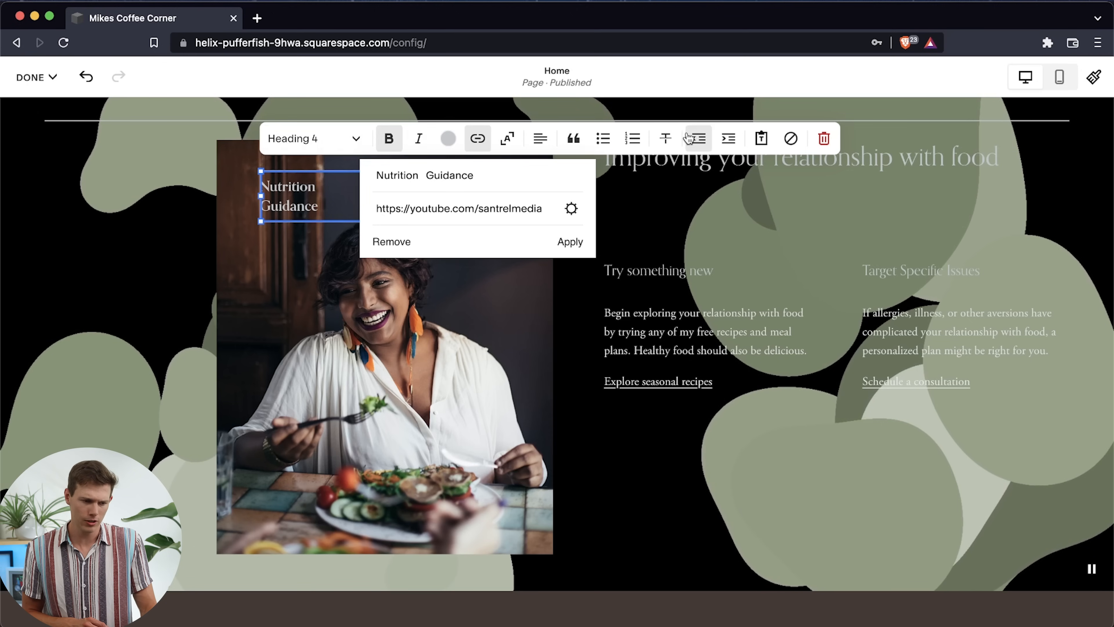
Center the Nutrition Guidance text horizontally and change its style to Heading 3
left_click(539, 138)
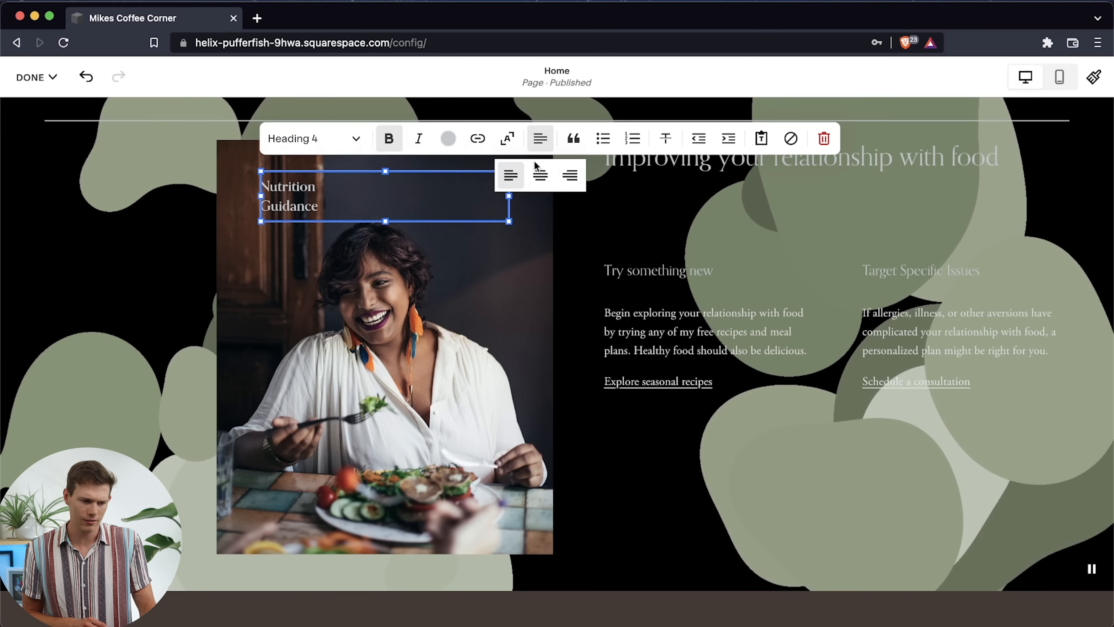
left_click(539, 176)
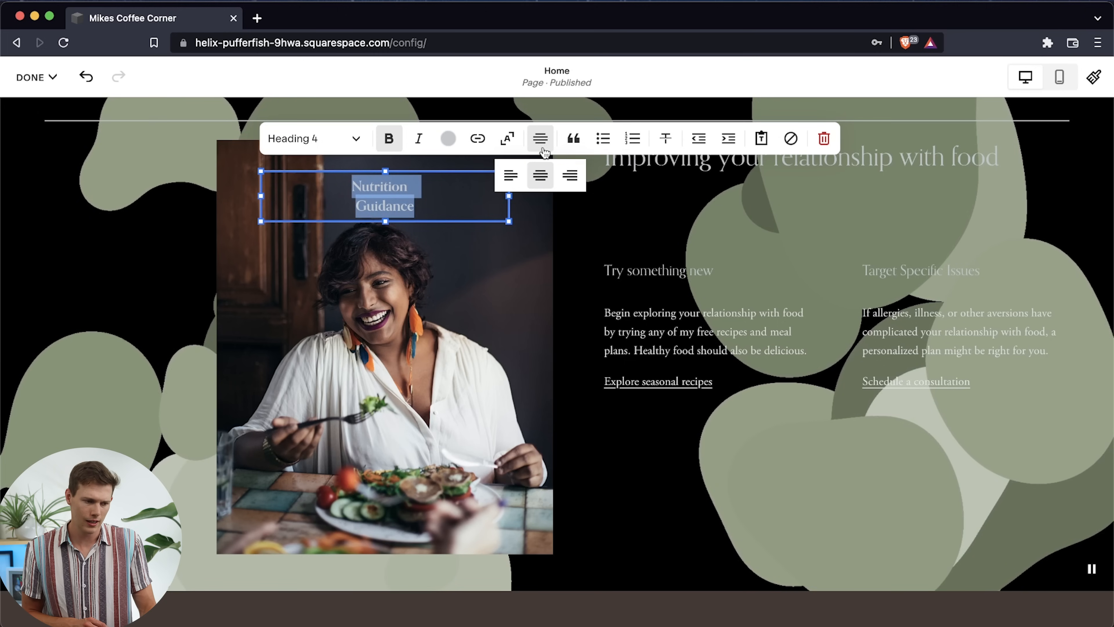
left_click(363, 210)
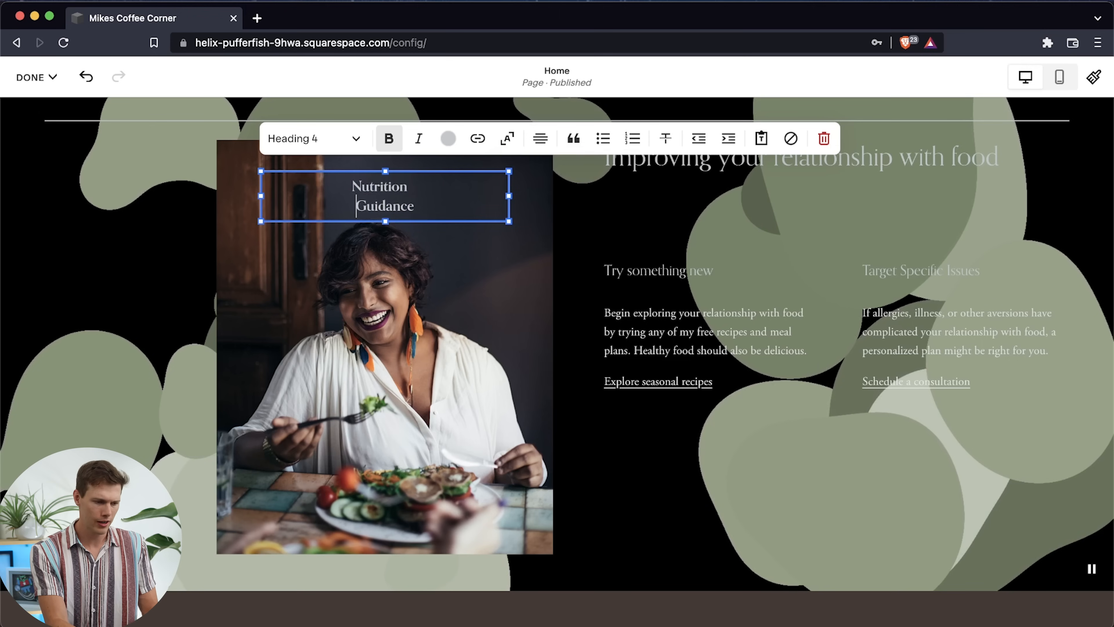
key("super+a")
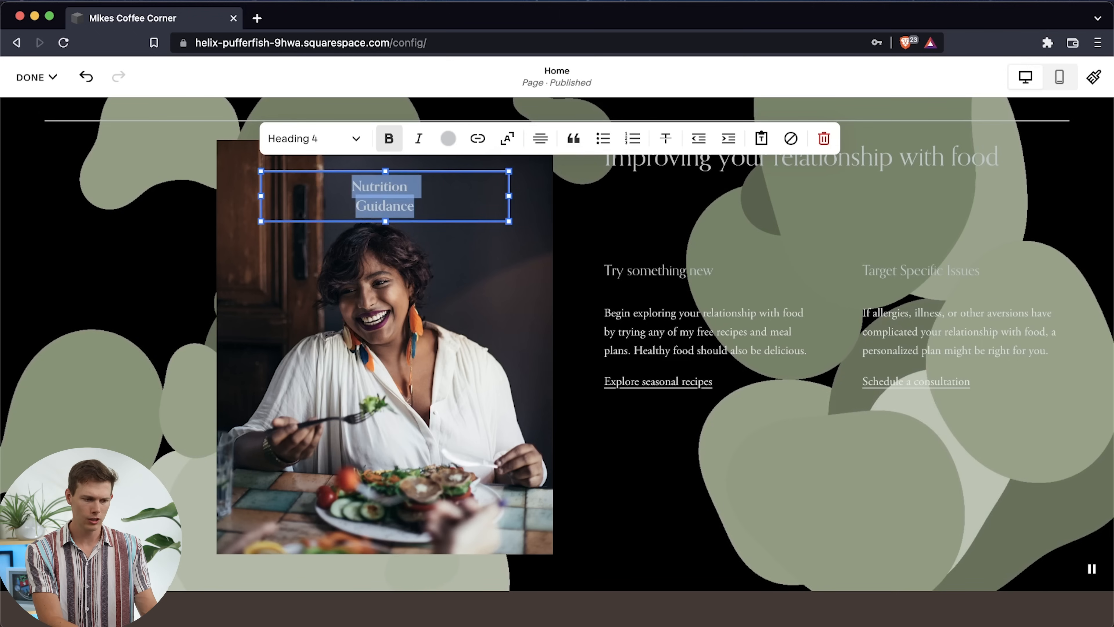
left_click(356, 139)
left_click(324, 242)
Remove the extra spaces between the words Nutrition and Guidance so both lines center evenly
left_click(434, 199)
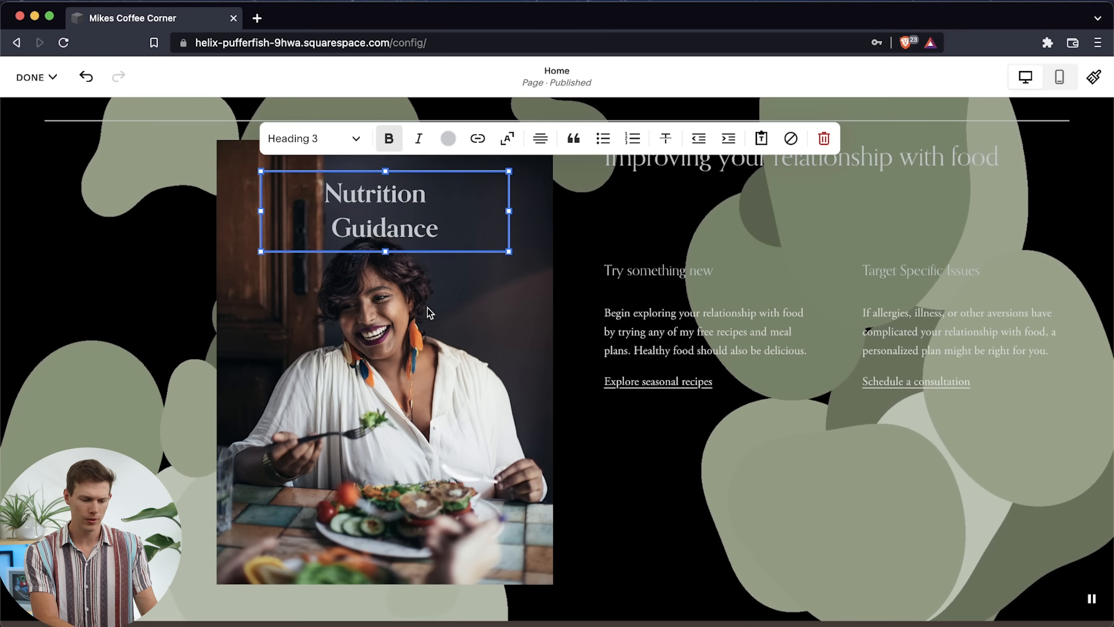
key("BackSpace")
key("Right")
key("Right")
key("Left")
key("Left")
key("BackSpace")
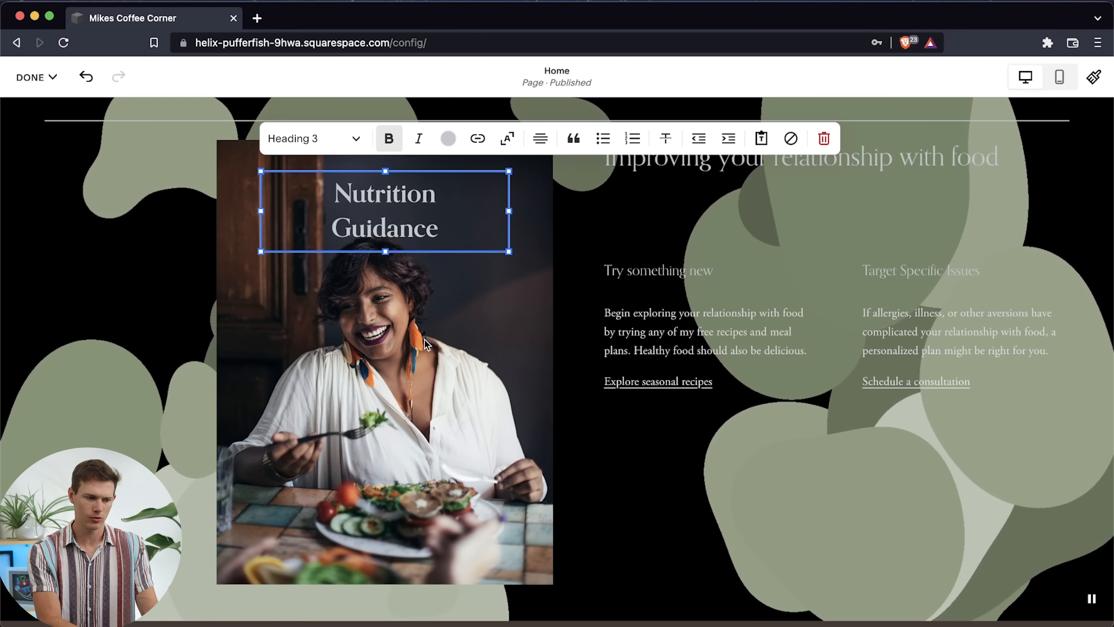
Set the color of the whole Nutrition Guidance text to white from the palette
key("super+a")
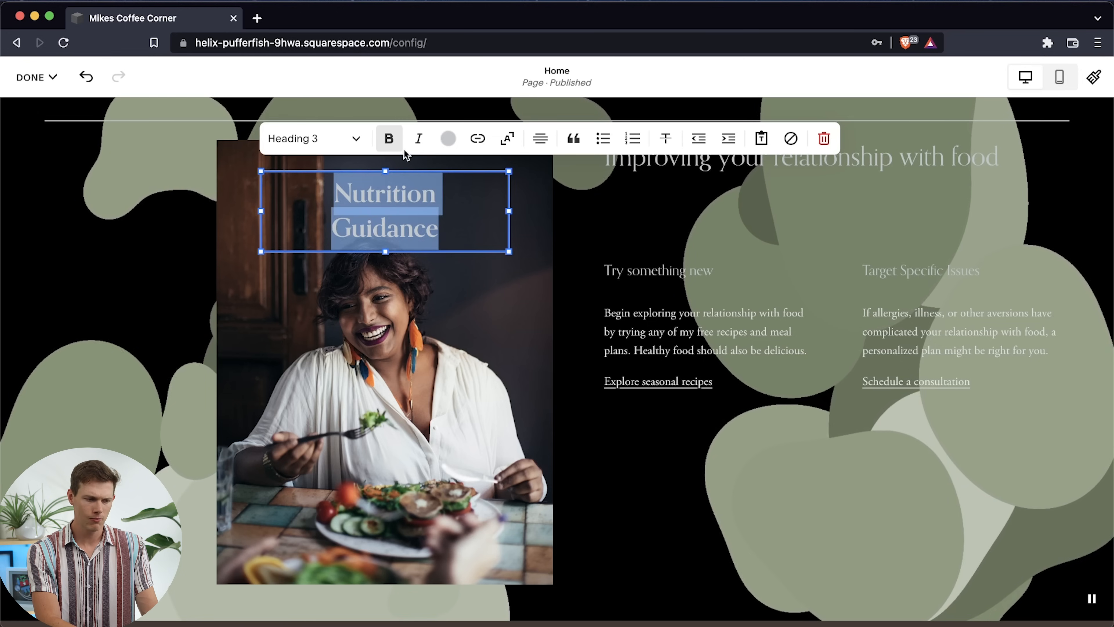
left_click(448, 138)
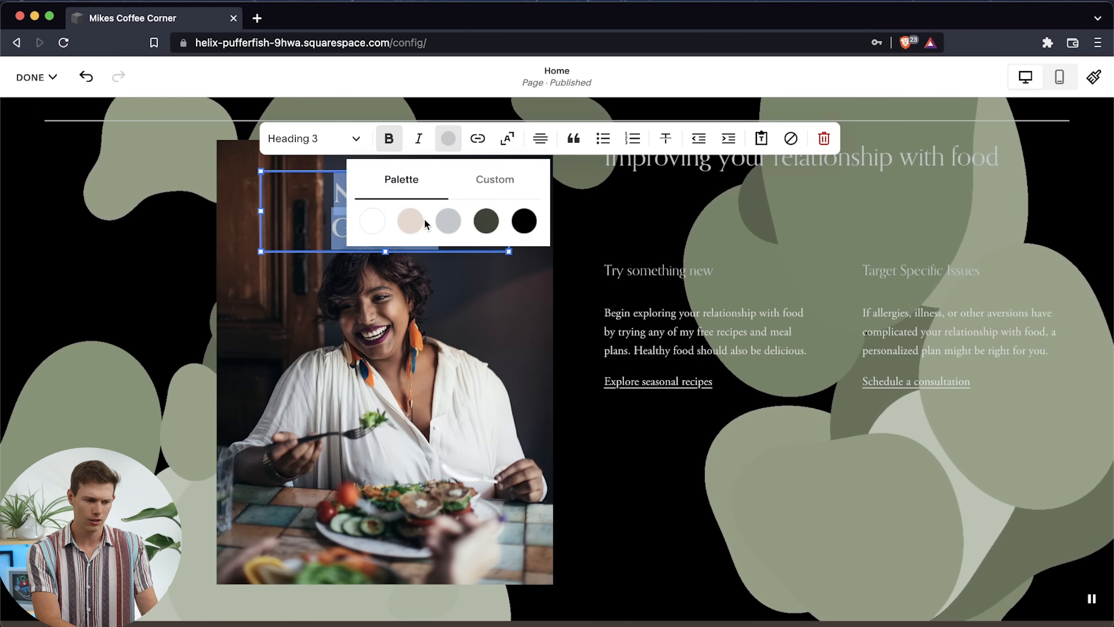
left_click(379, 221)
left_click(127, 331)
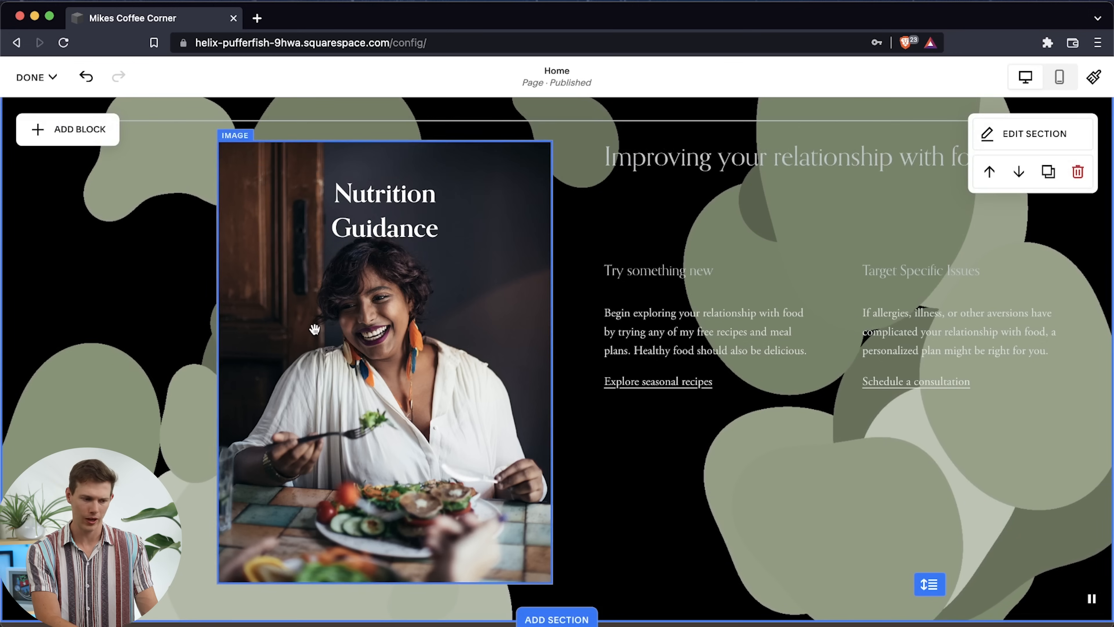
Move the Nutrition Guidance text block up to the upper edge of the photo
double_click(370, 208)
key("super+a")
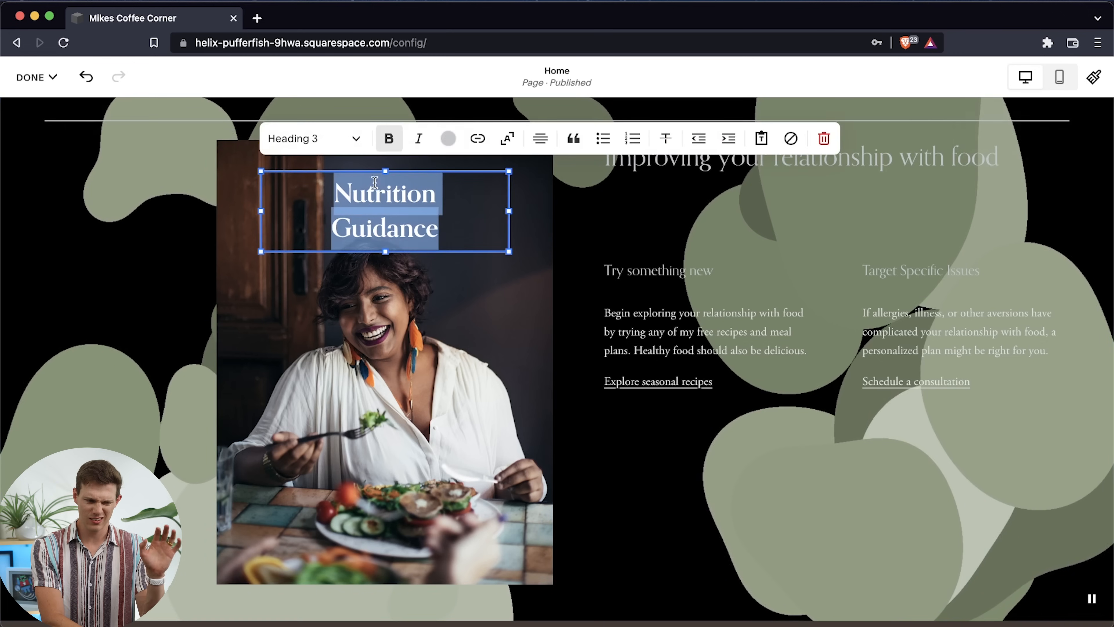
left_click(159, 227)
left_click_drag(381, 203, 380, 183)
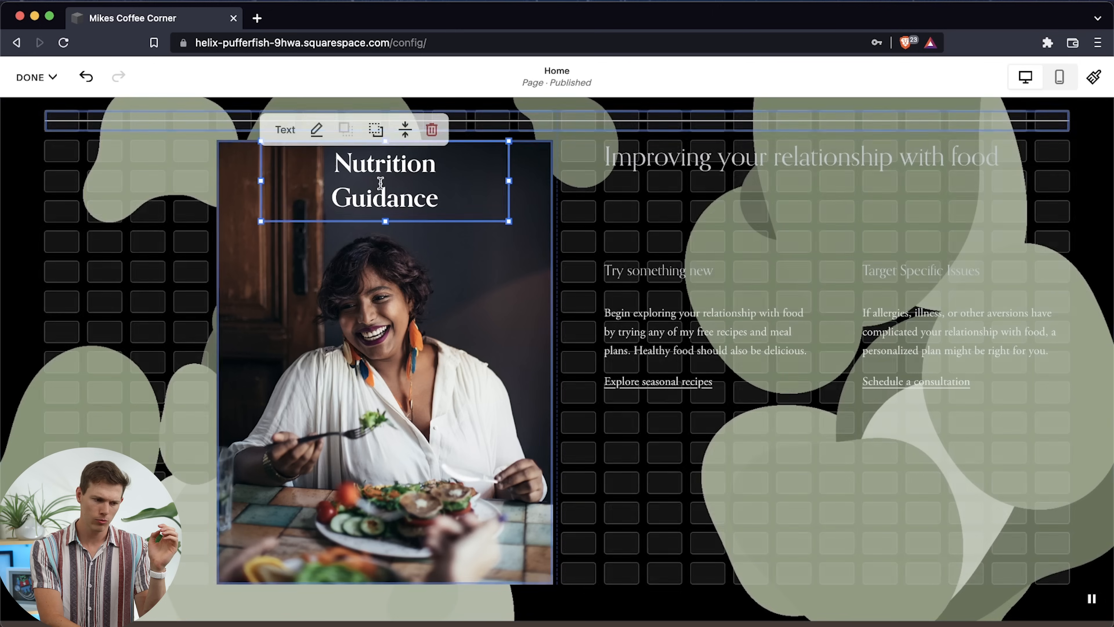
left_click(72, 316)
left_click(355, 203)
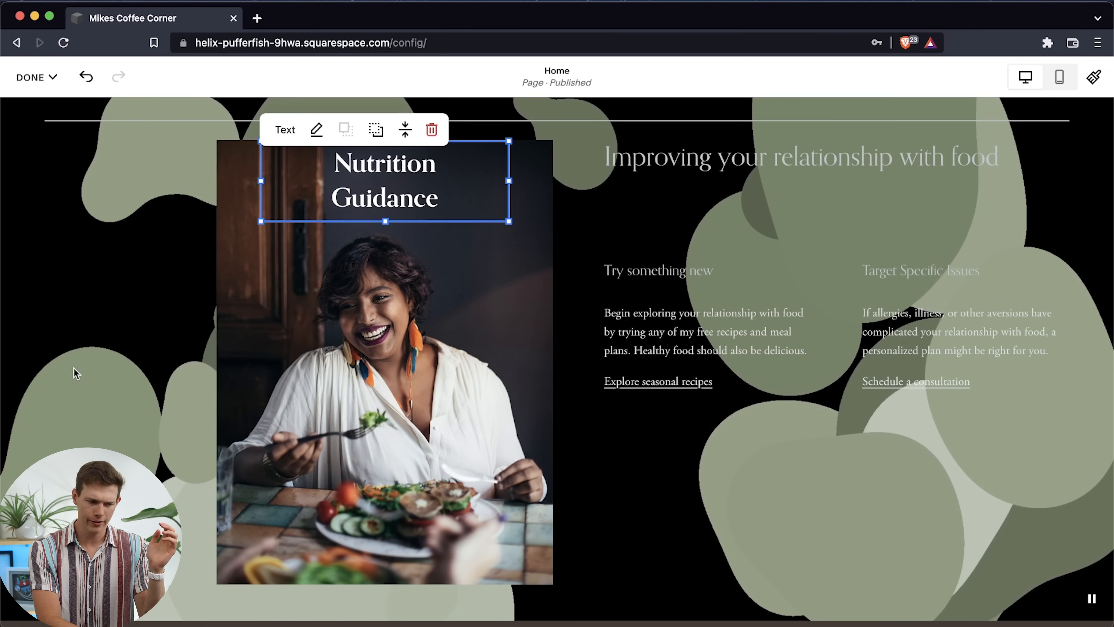
left_click(242, 353)
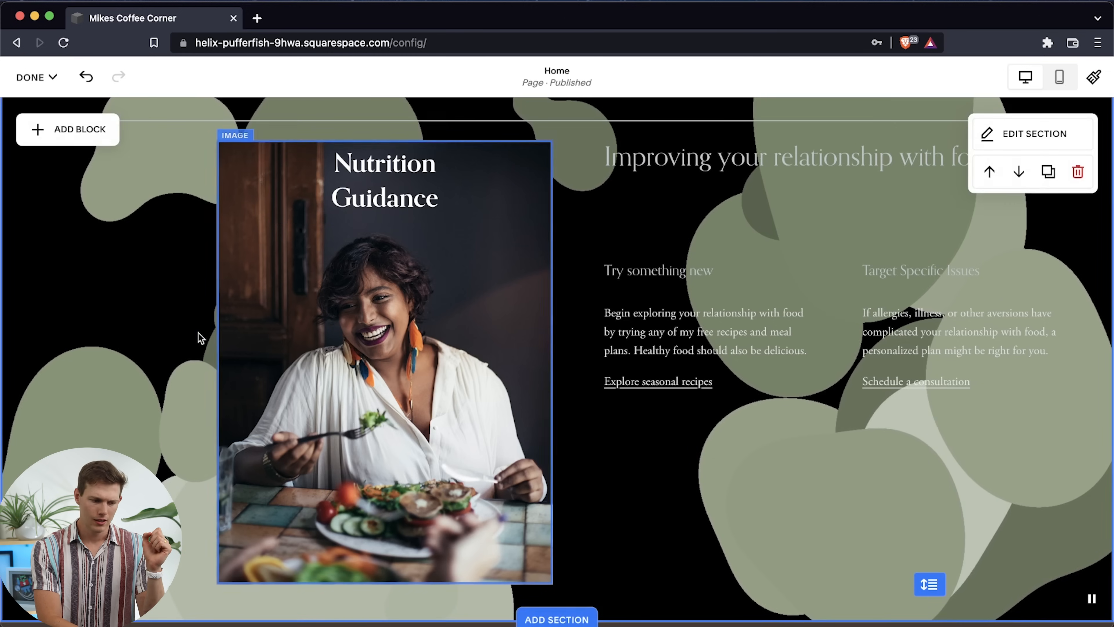
Widen the photo leftward to the grid's edge and move the Nutrition Guidance text beside the woman's face, on the photo's right side
left_click(276, 361)
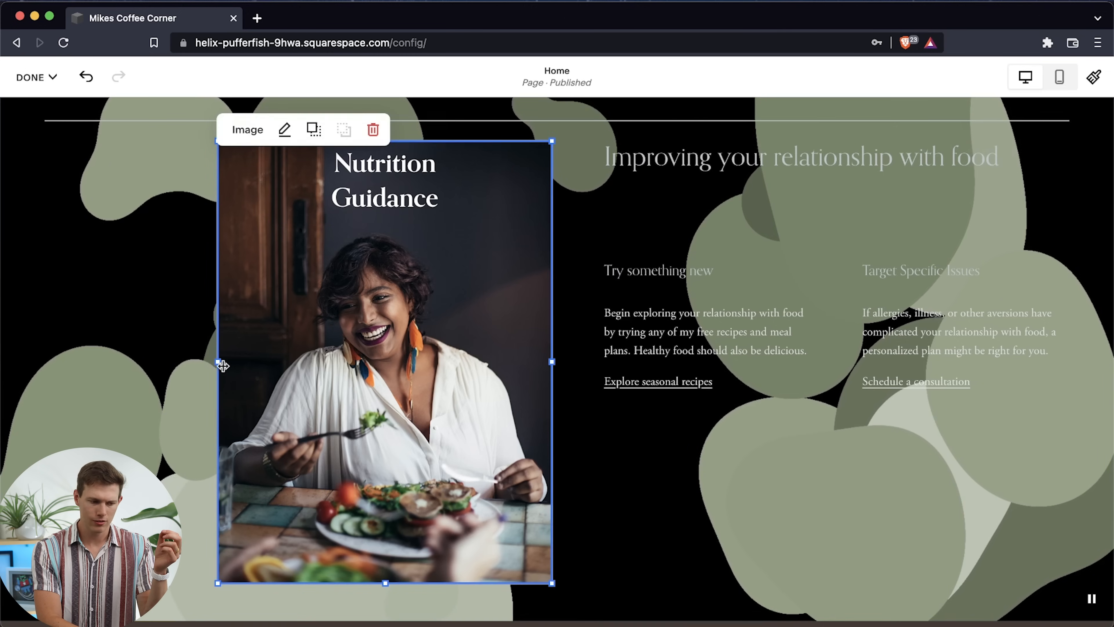
left_click_drag(212, 363, 51, 359)
left_click_drag(397, 219, 486, 252)
left_click_drag(477, 291, 473, 286)
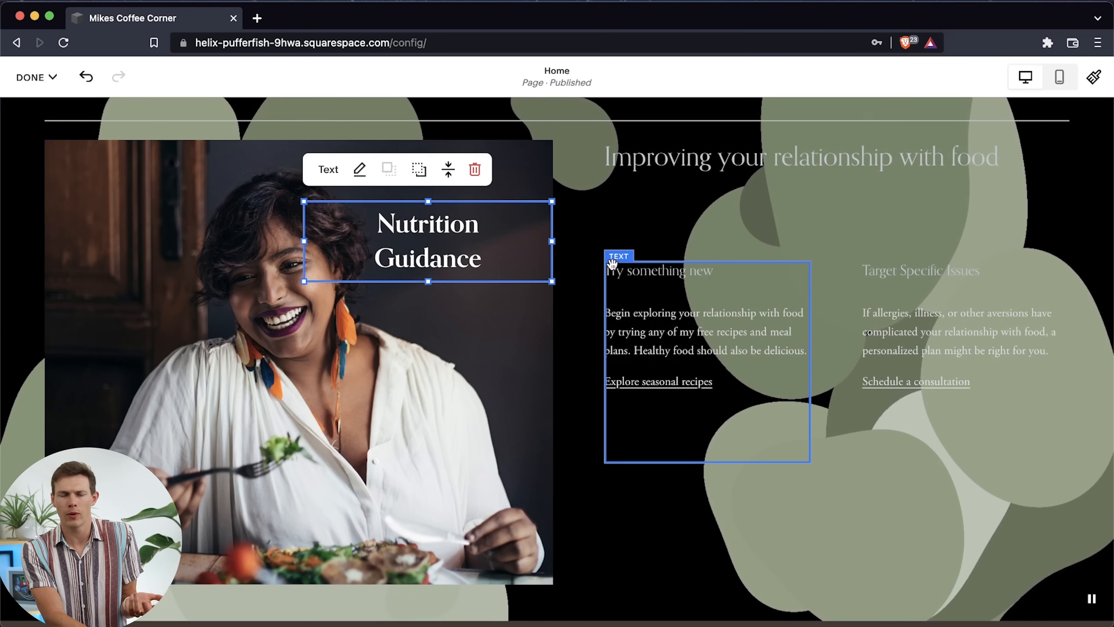
key("Escape")
double_click(728, 160)
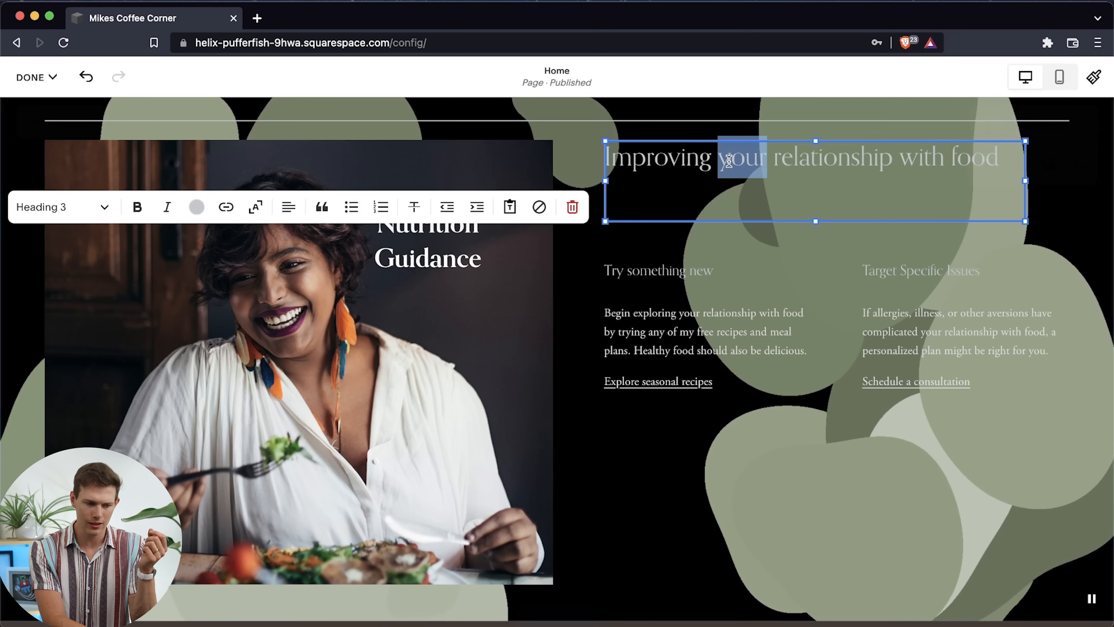
key("super+a")
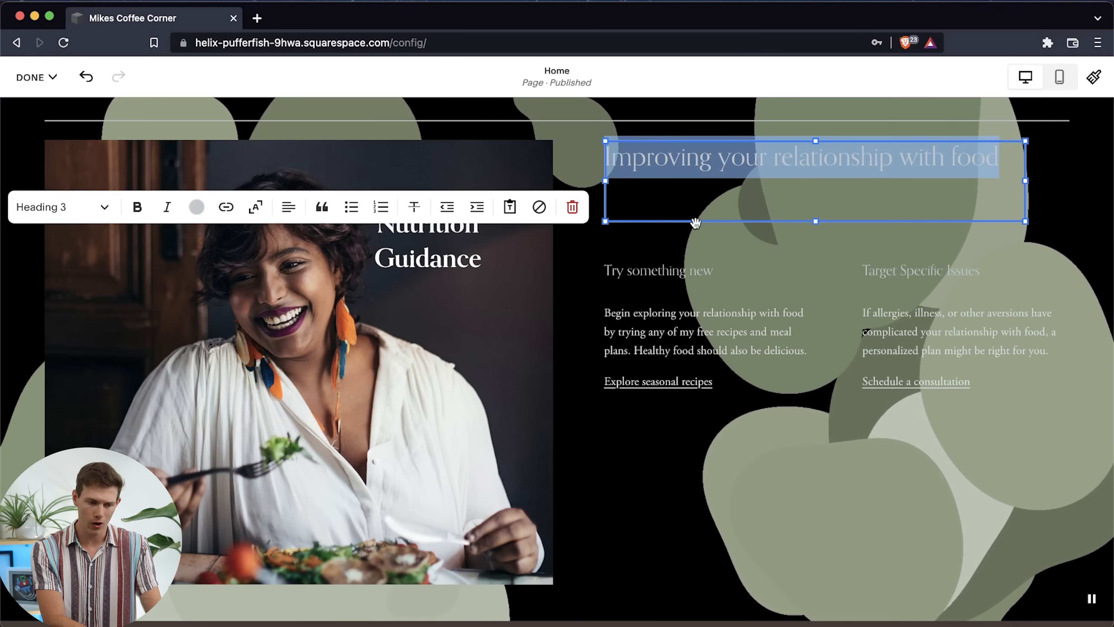
left_click(699, 218)
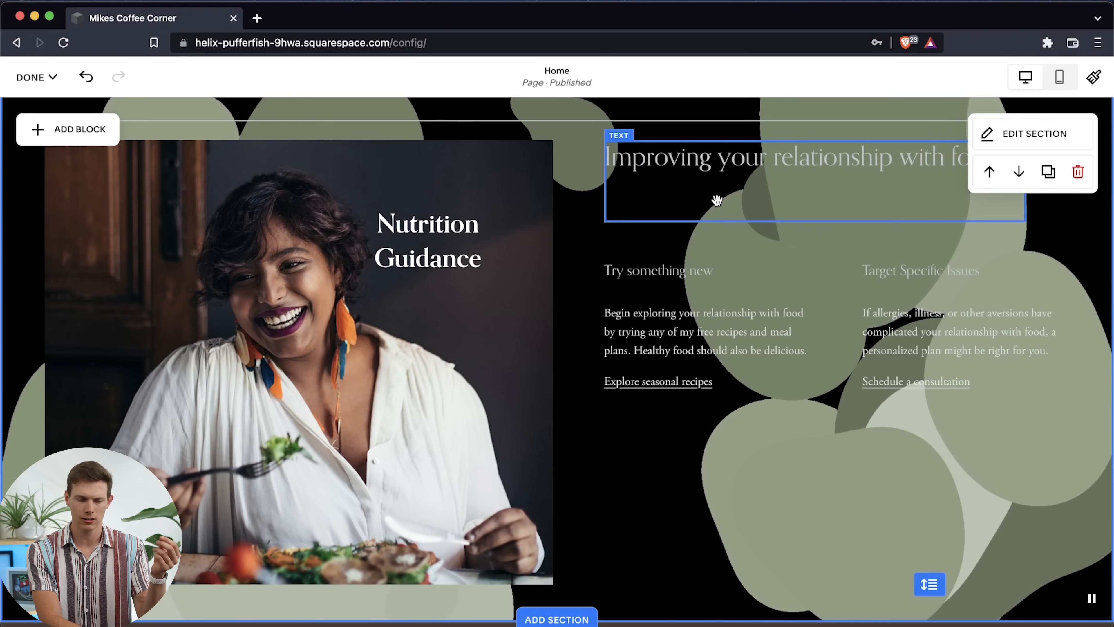
Turn on the background for the Improving your relationship with food text block
double_click(630, 161)
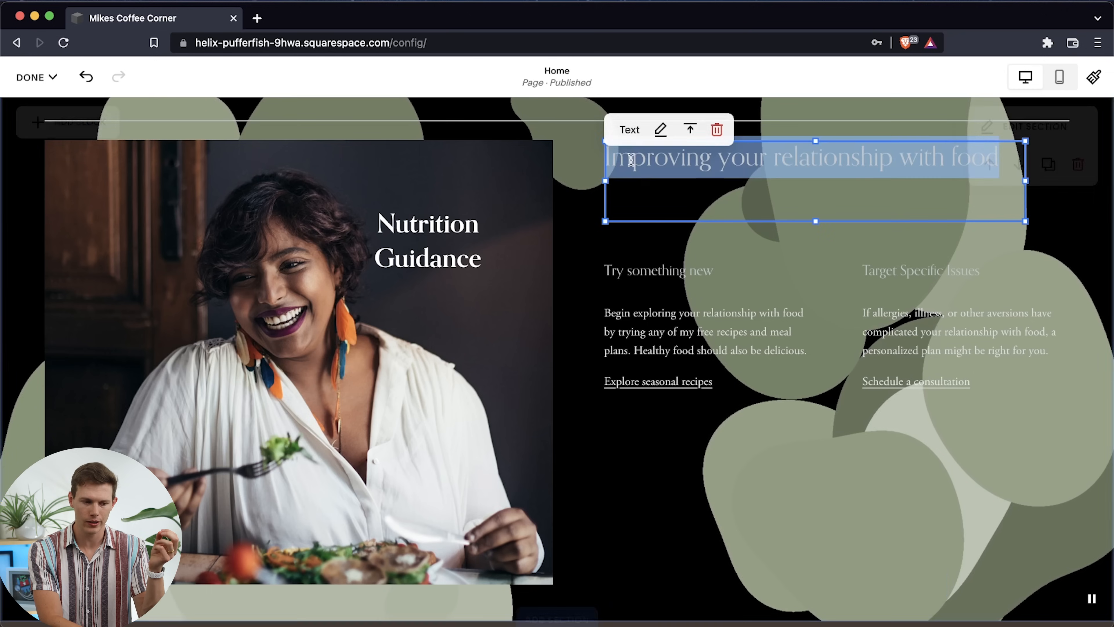
left_click(661, 132)
left_click(1071, 197)
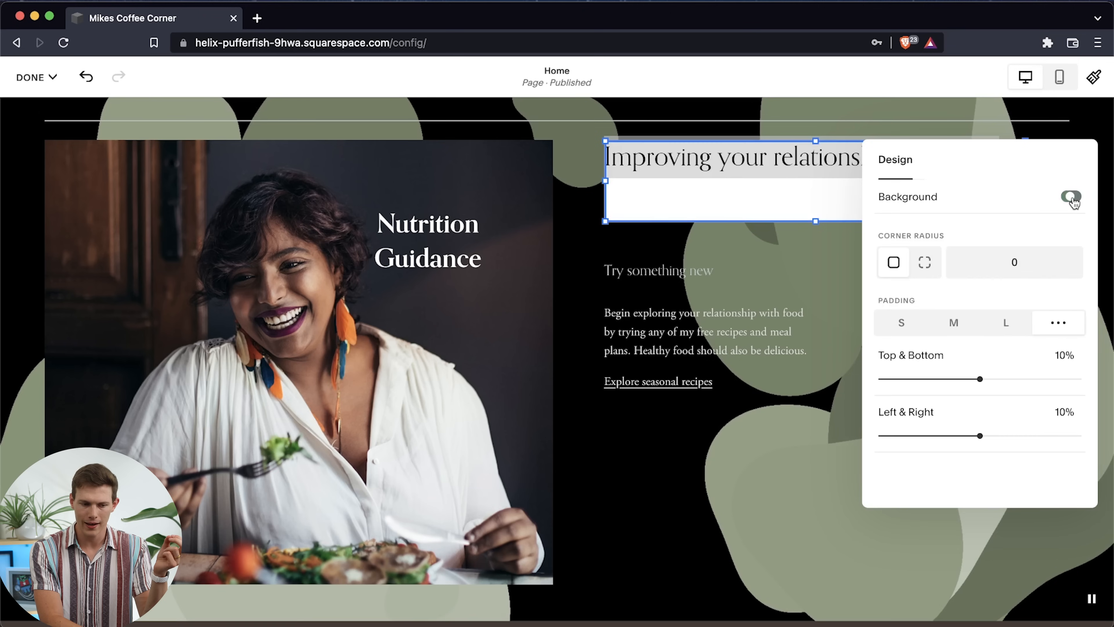
Switch the heading block's corner radius to individual corners and set its top/bottom and left/right padding to 2% each
left_click(926, 269)
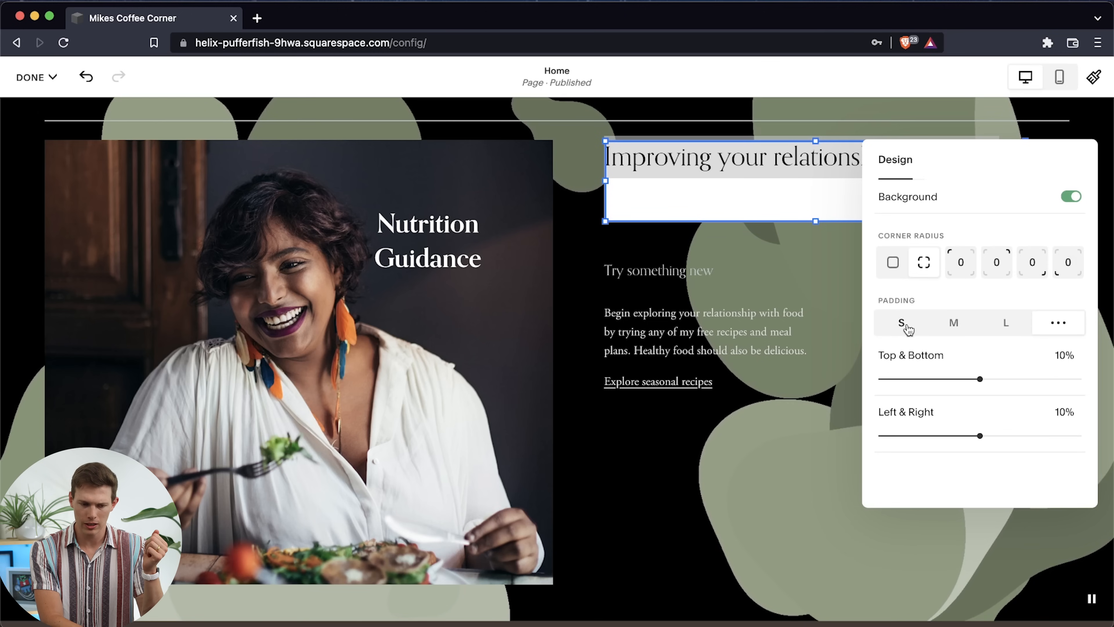
left_click_drag(979, 379, 899, 379)
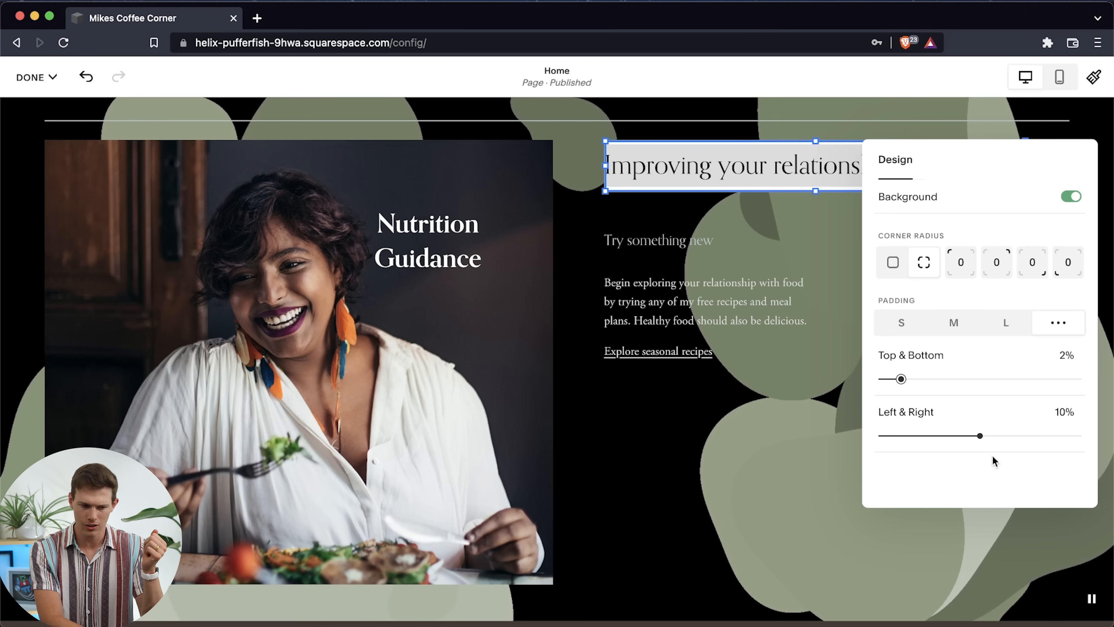
left_click_drag(984, 437, 897, 436)
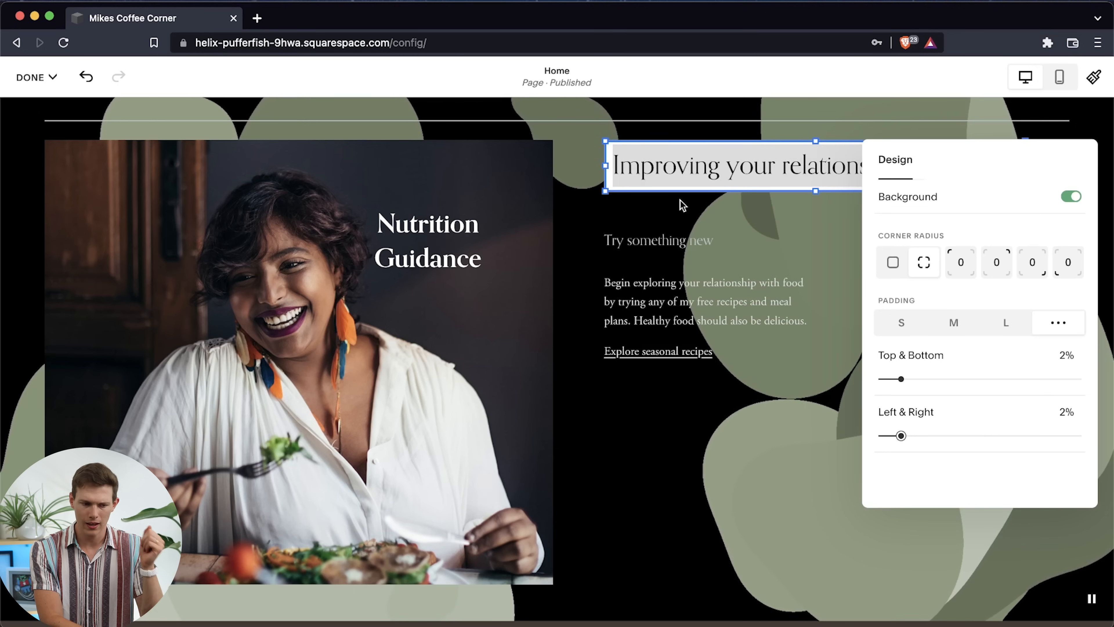
Move the Improving your relationship with food block down one grid row, directly above the two text columns
left_click(677, 210)
left_click_drag(724, 172, 728, 188)
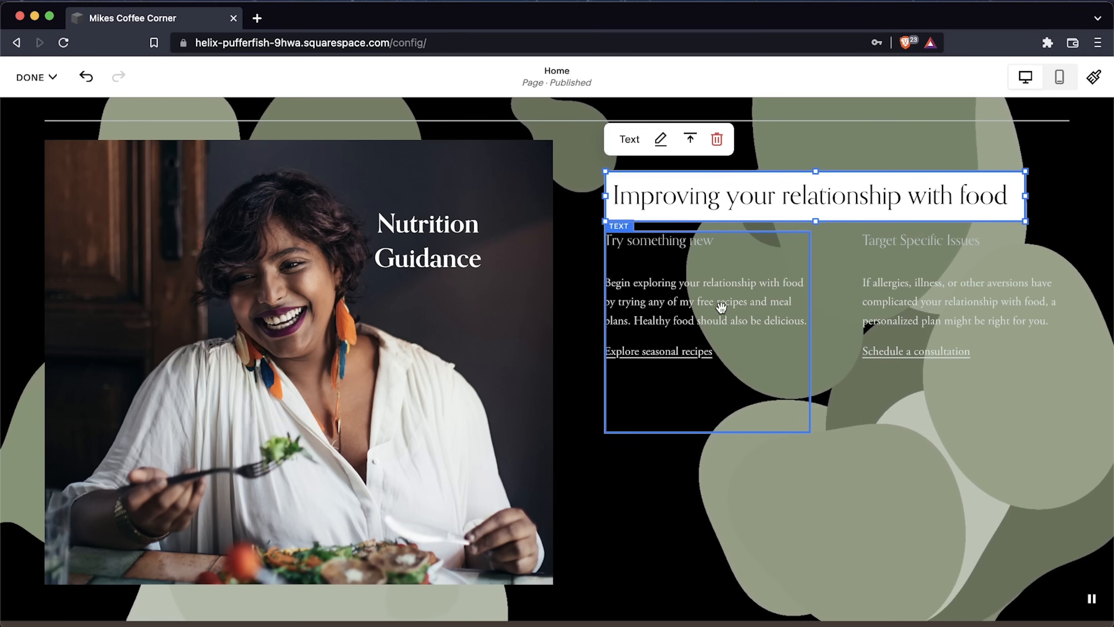
scroll(719, 441, "up", 1)
scroll(719, 440, "down", 2)
scroll(719, 441, "up", 1)
scroll(719, 441, "up", 3)
scroll(720, 440, "down", 3)
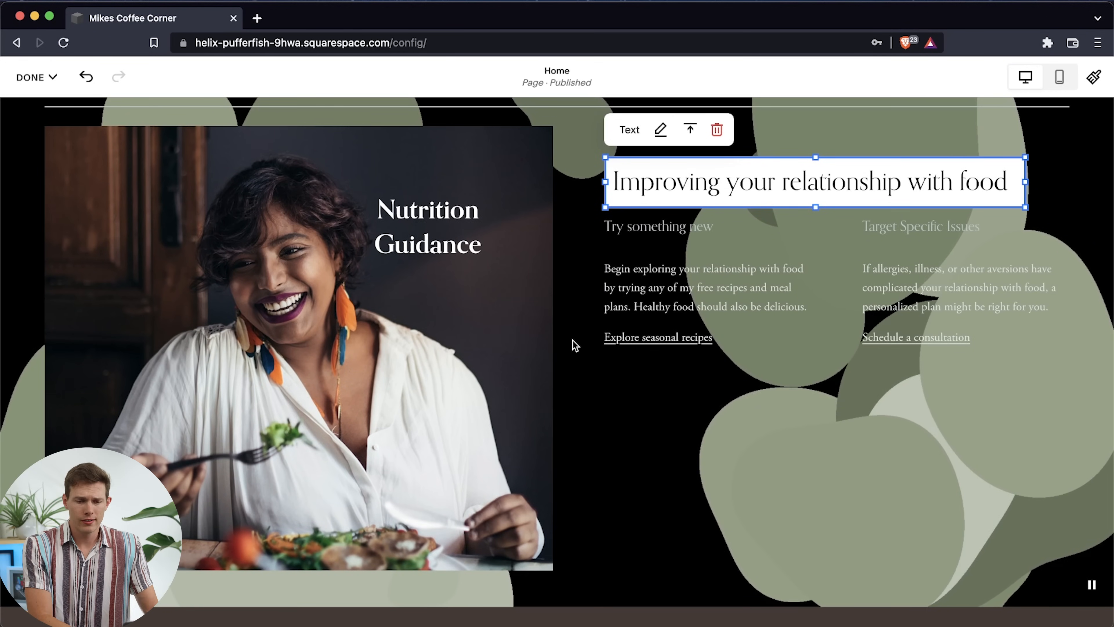
scroll(542, 273, "up", 2)
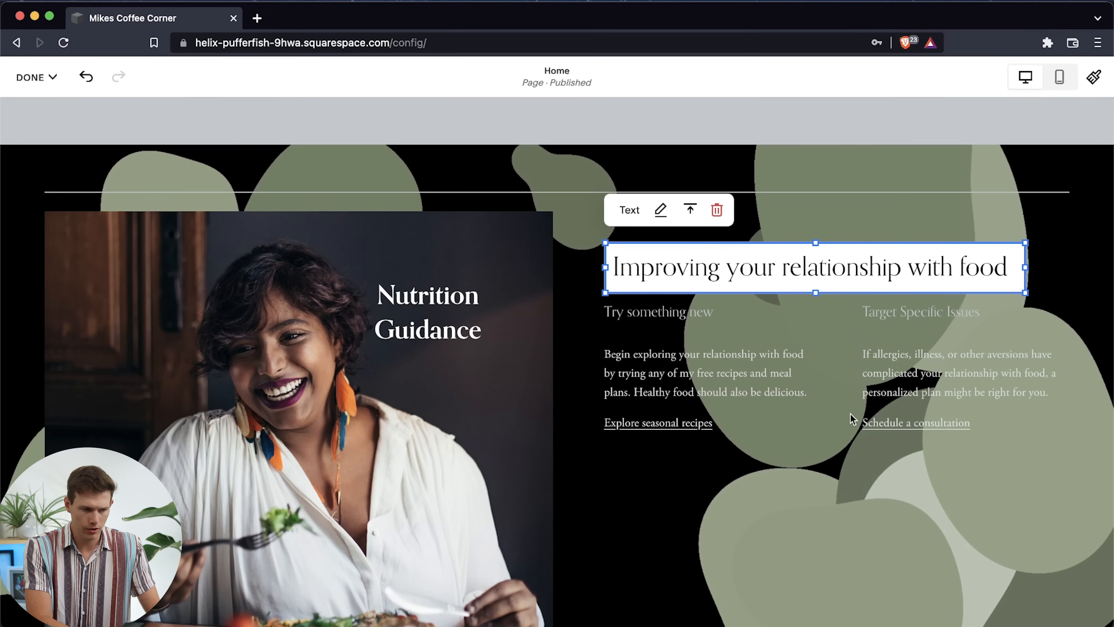
scroll(852, 419, "down", 2)
left_click(833, 436)
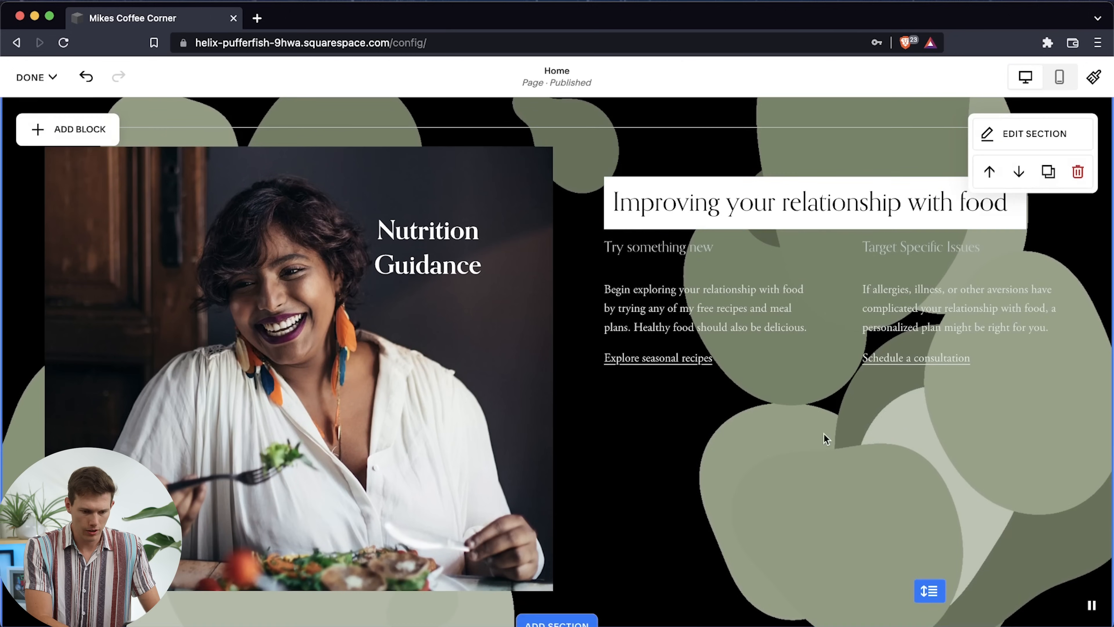
scroll(824, 435, "up", 1)
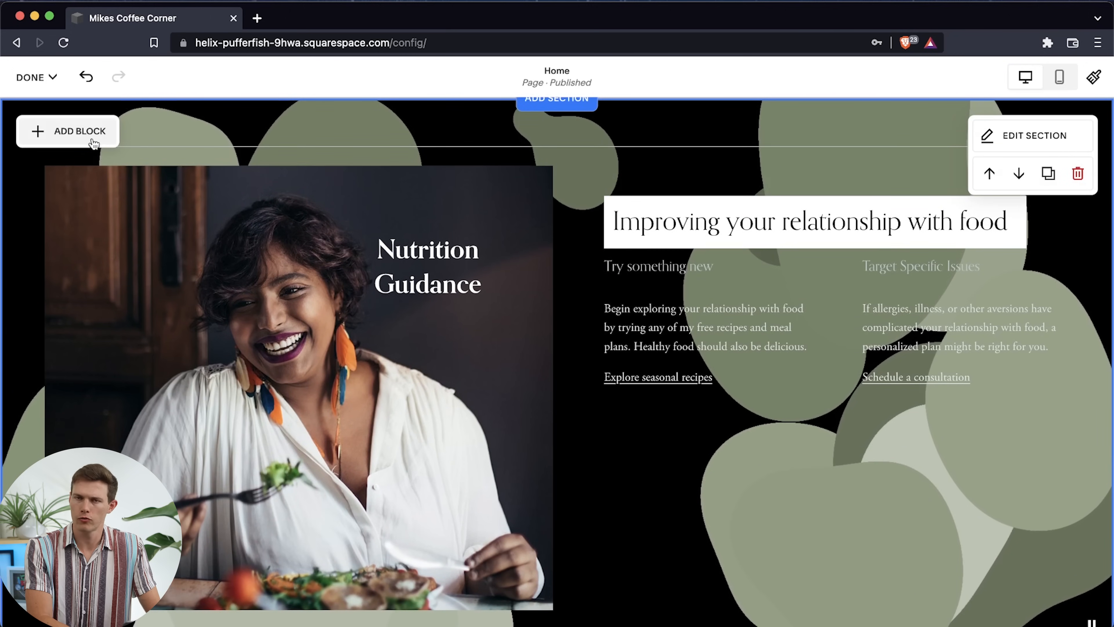
Browse the available blocks, add a button block below the two text columns and widen it to the right
left_click(92, 140)
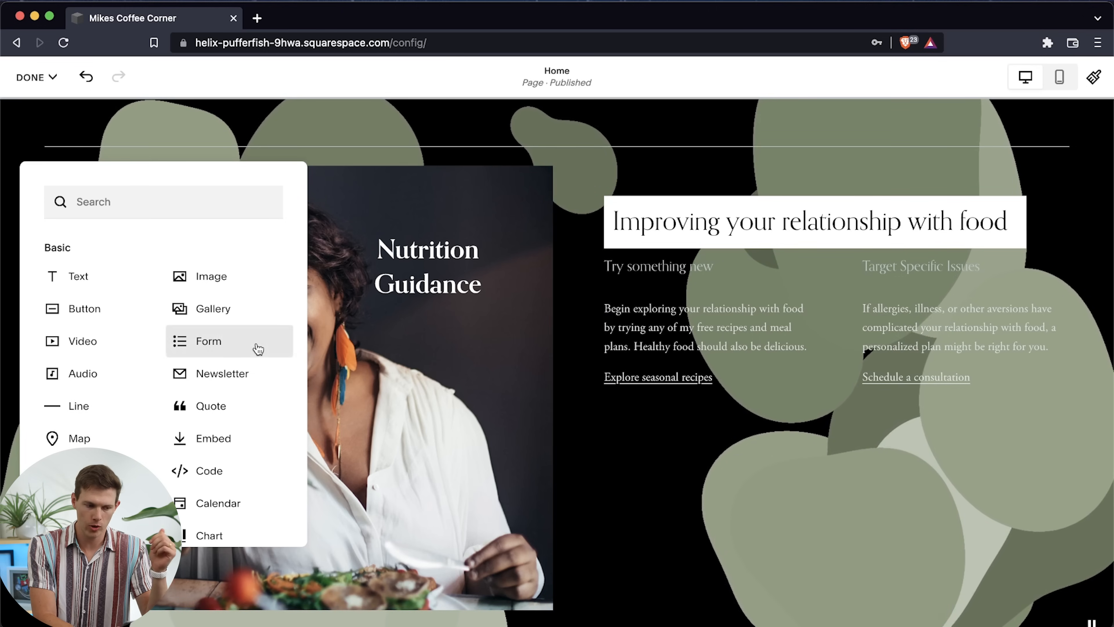
scroll(256, 348, "down", 3)
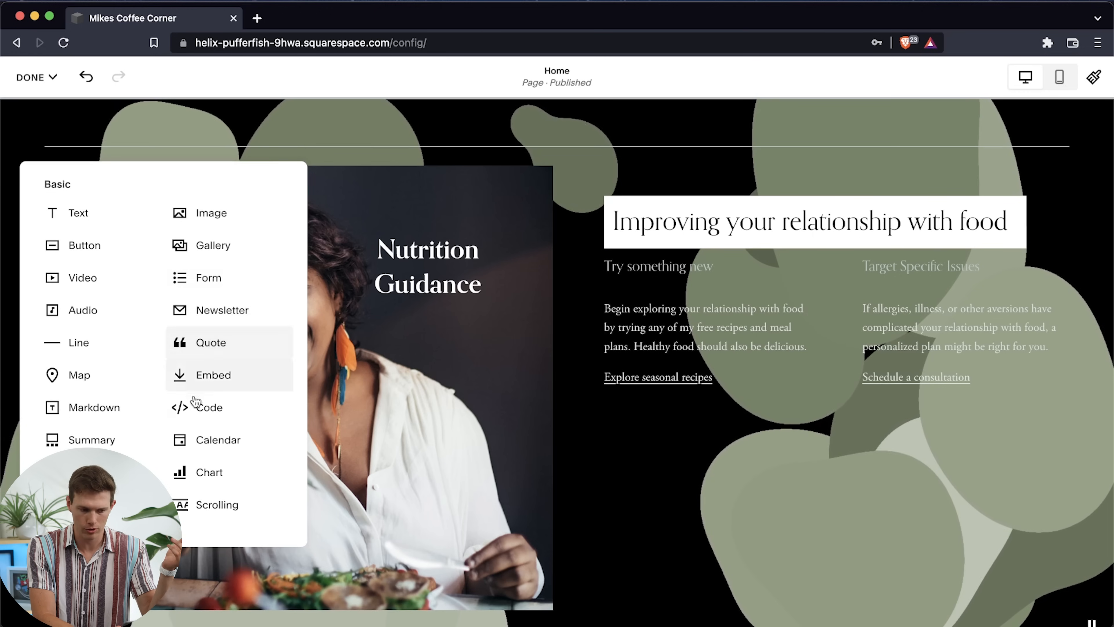
scroll(193, 400, "down", 2)
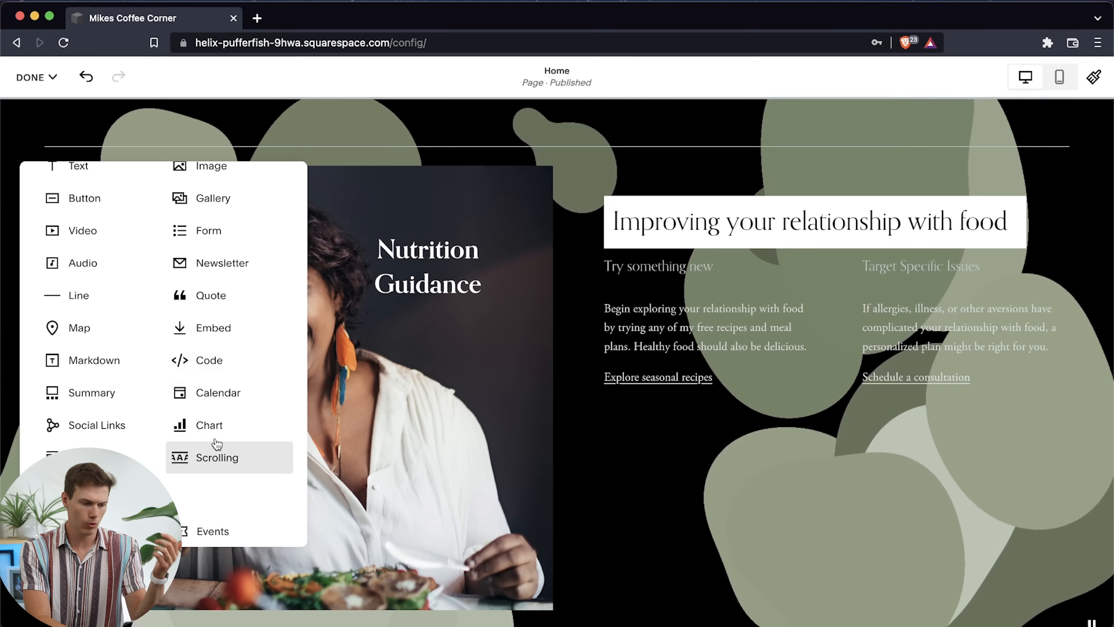
scroll(188, 425, "down", 5)
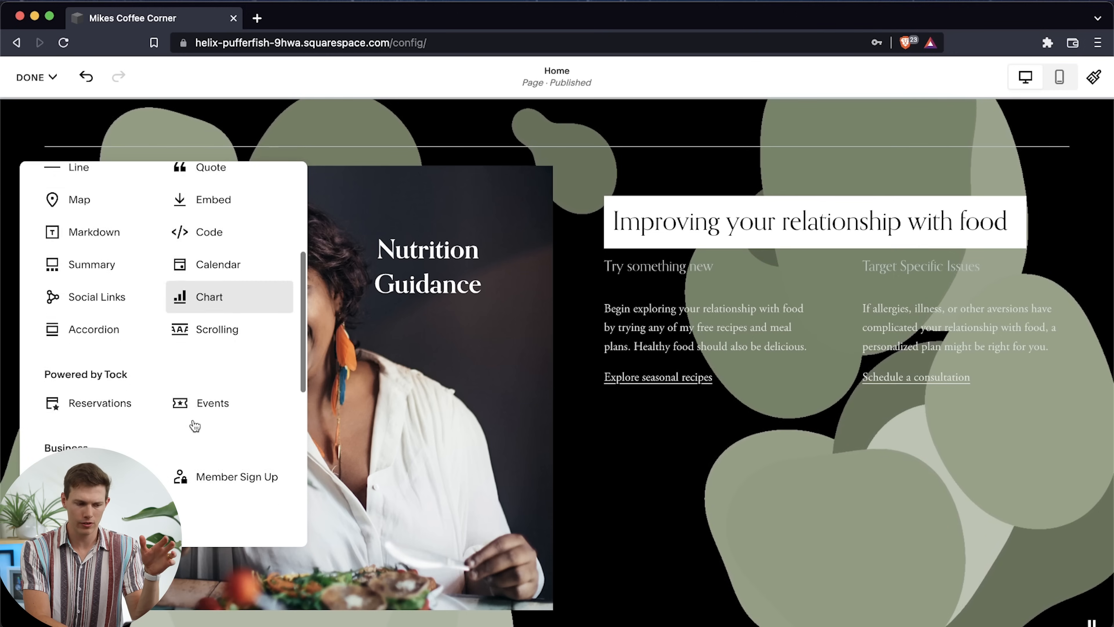
scroll(194, 425, "down", 8)
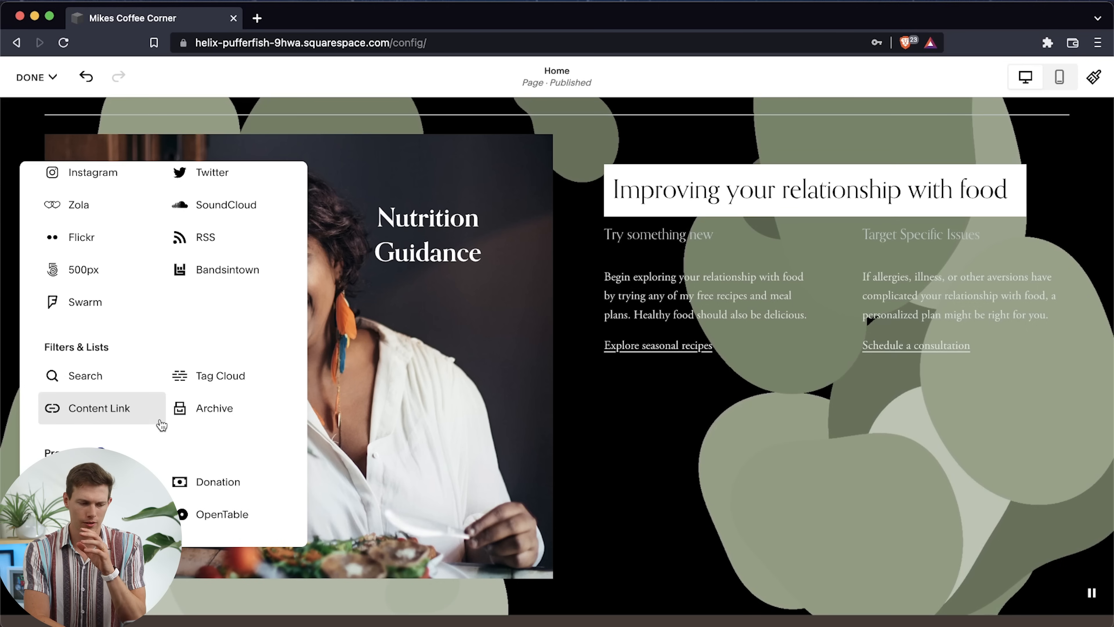
scroll(164, 371, "up", 6)
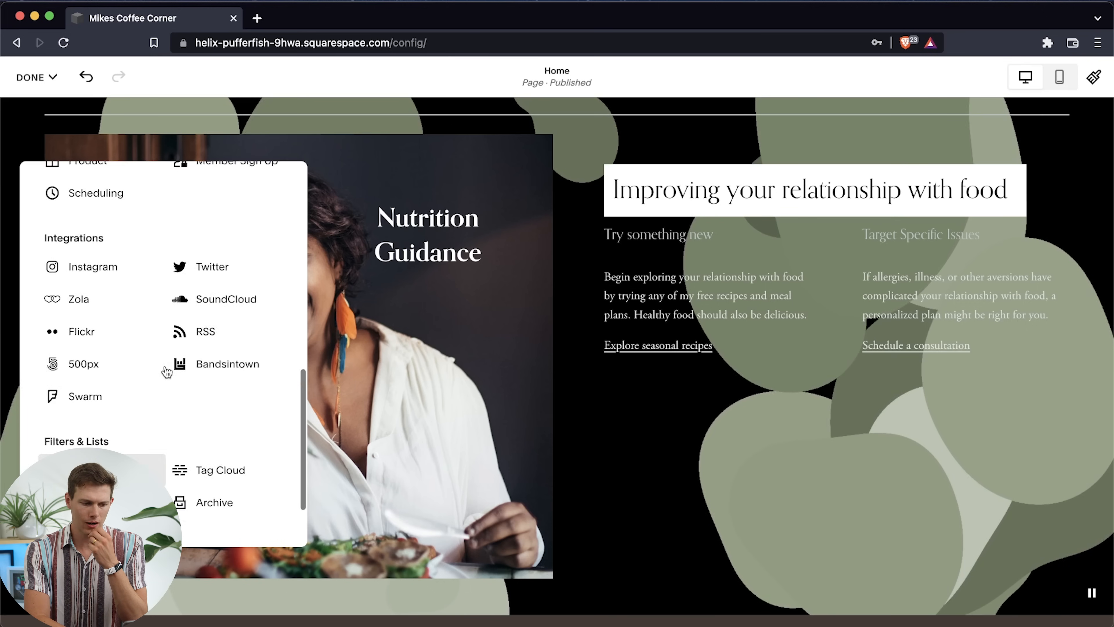
scroll(166, 370, "up", 8)
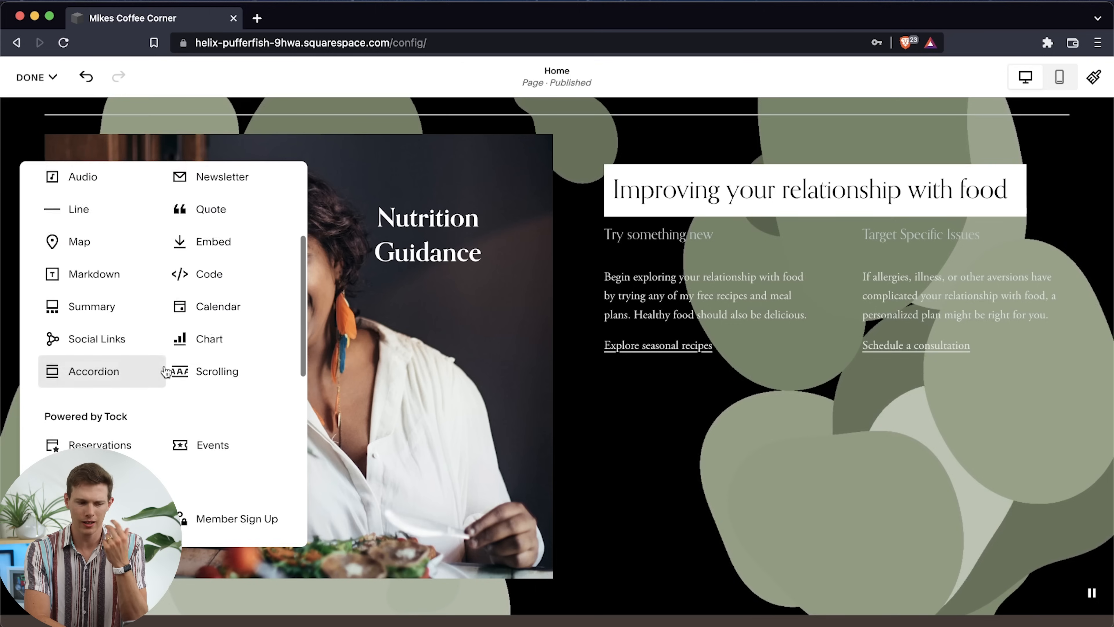
scroll(166, 371, "up", 1)
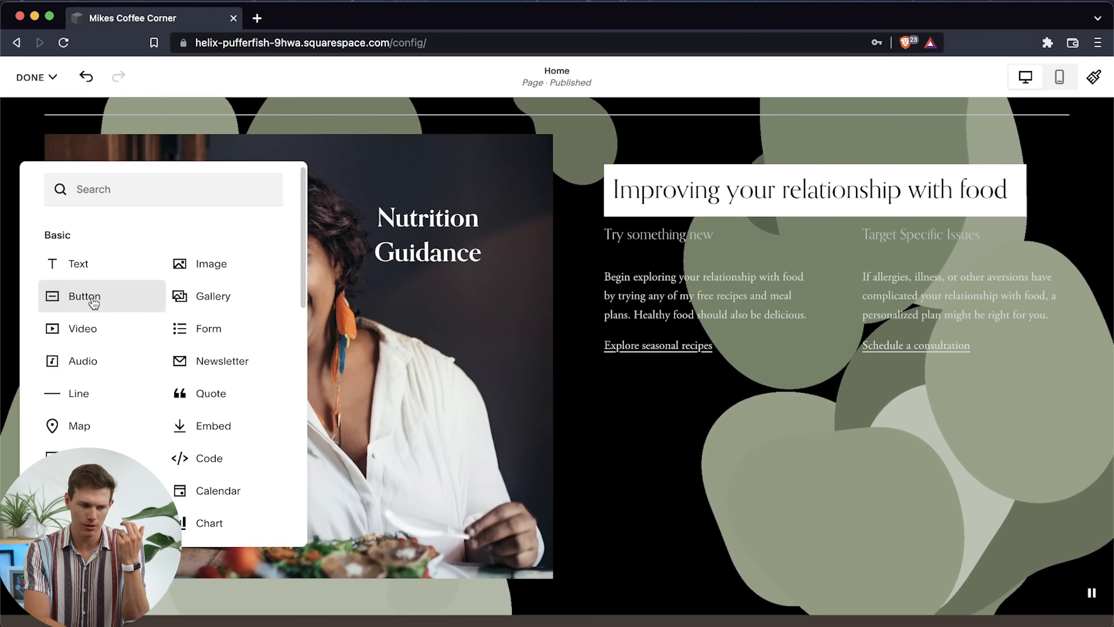
left_click_drag(107, 300, 648, 457)
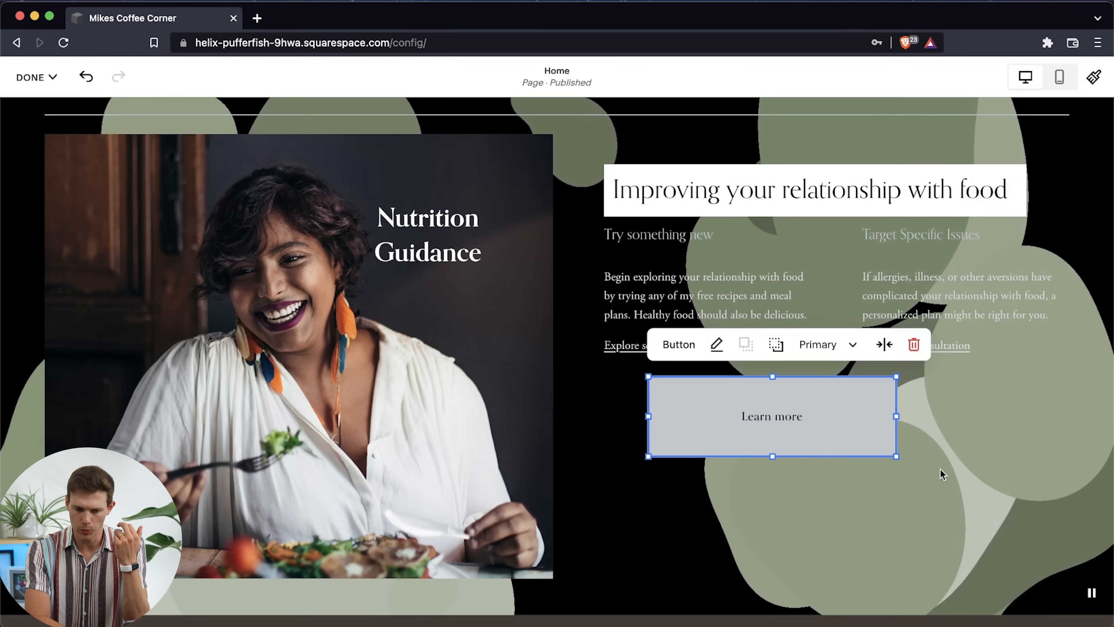
left_click_drag(896, 456, 982, 456)
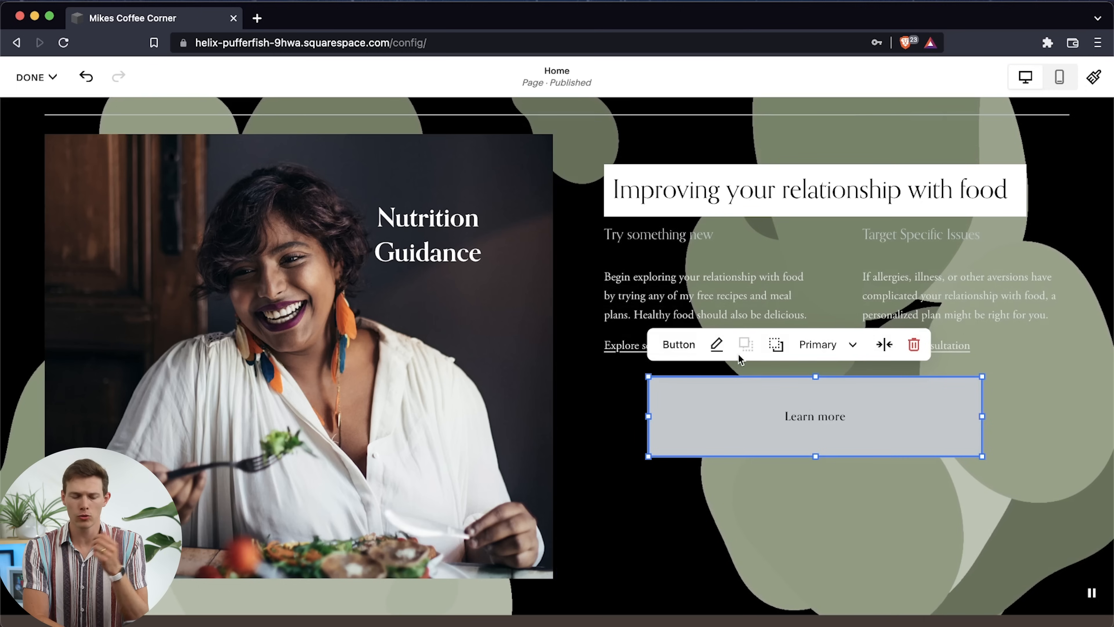
Set the new button's text to "Download My Mix Tape"
left_click(718, 351)
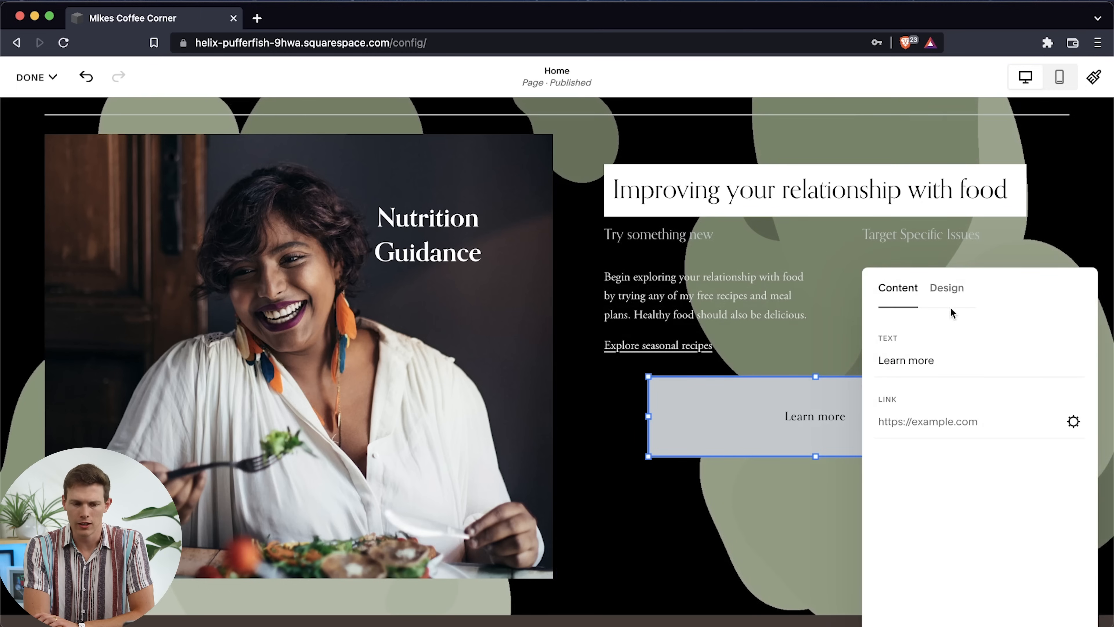
left_click_drag(939, 356, 877, 359)
left_click(821, 355)
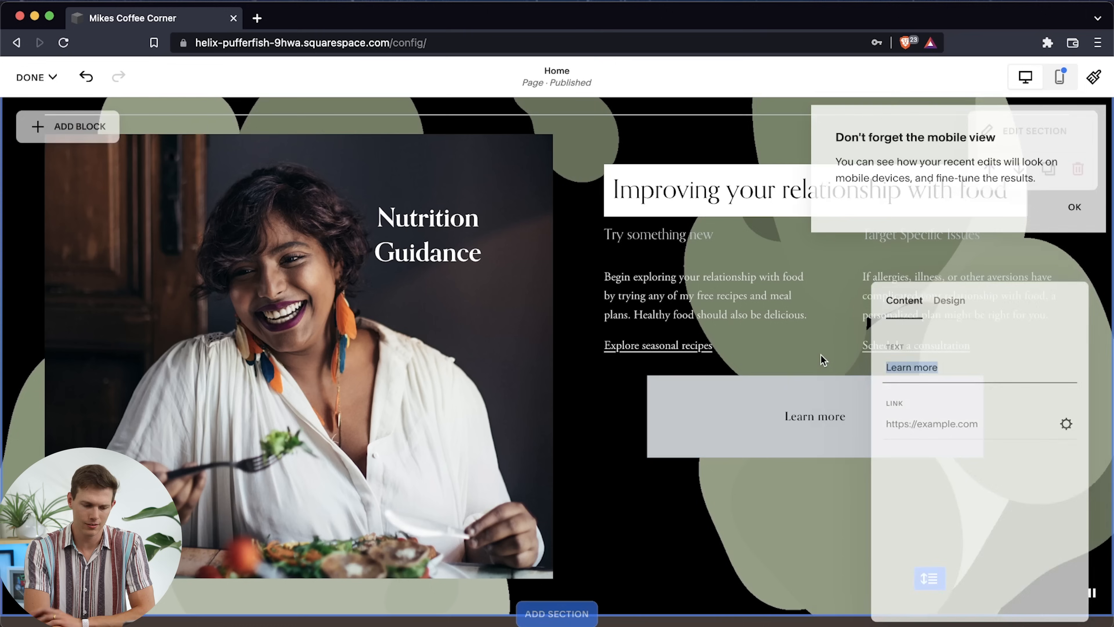
left_click(807, 434)
left_click(717, 344)
left_click(923, 361)
key("super+a")
type("Dpw")
key("BackSpace")
key("BackSpace")
type("ownload")
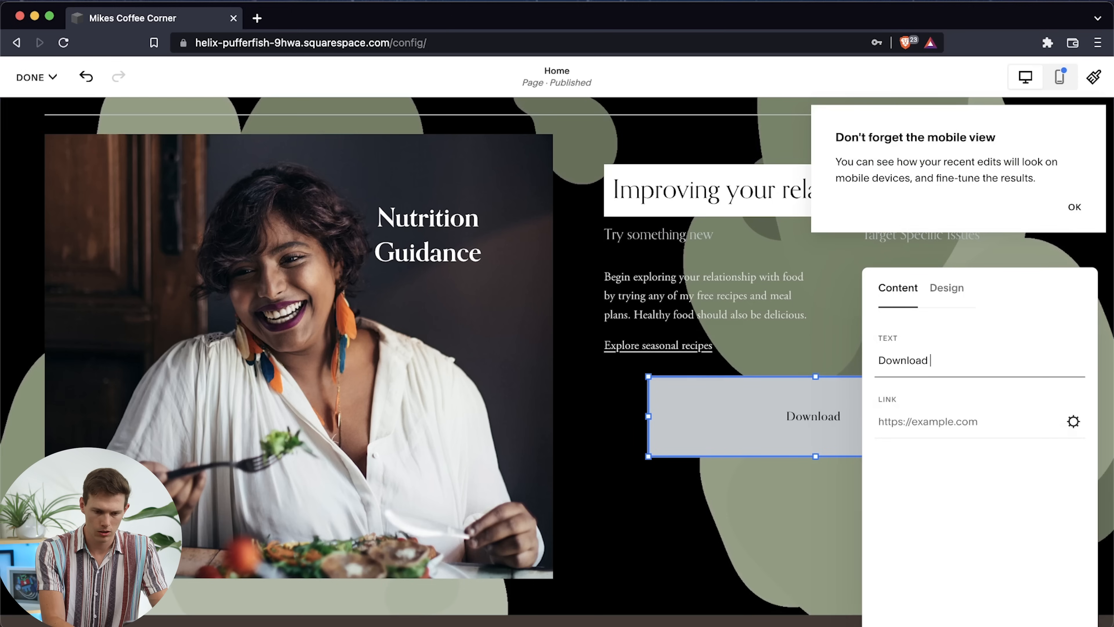
type(" My Mix Tape")
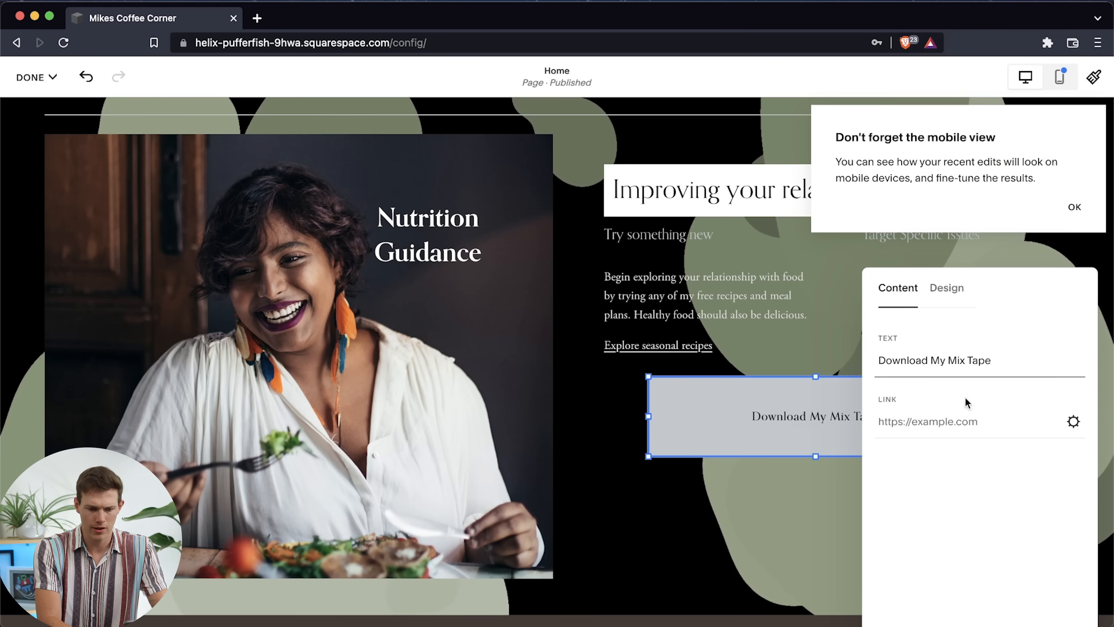
Examine the button's file upload link option, leaving the link unset, and its choices of button style
left_click(1071, 422)
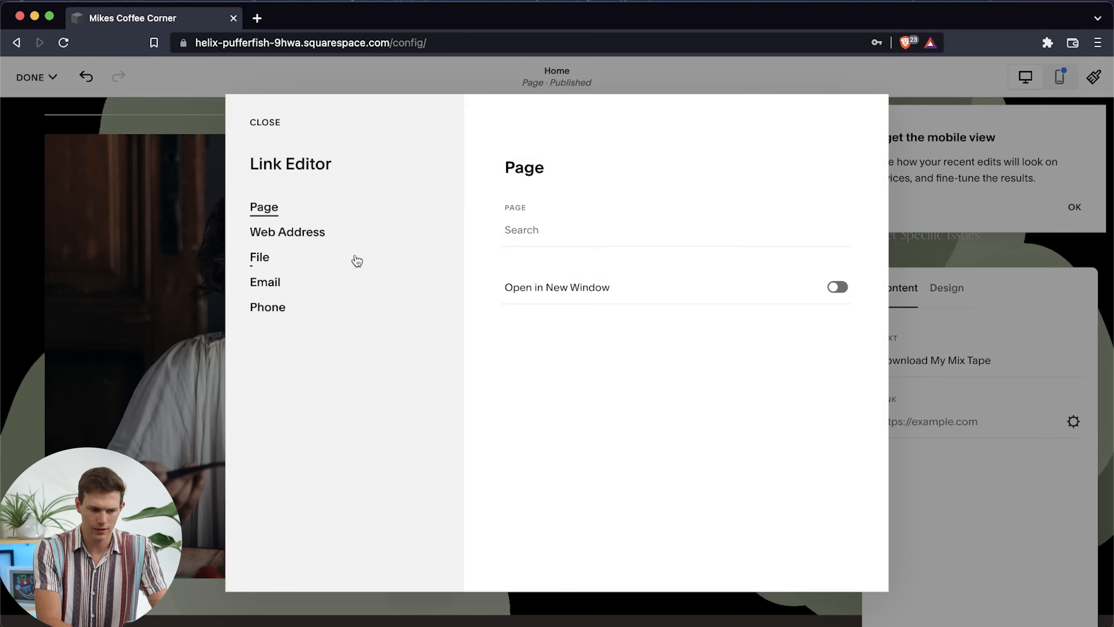
left_click(262, 260)
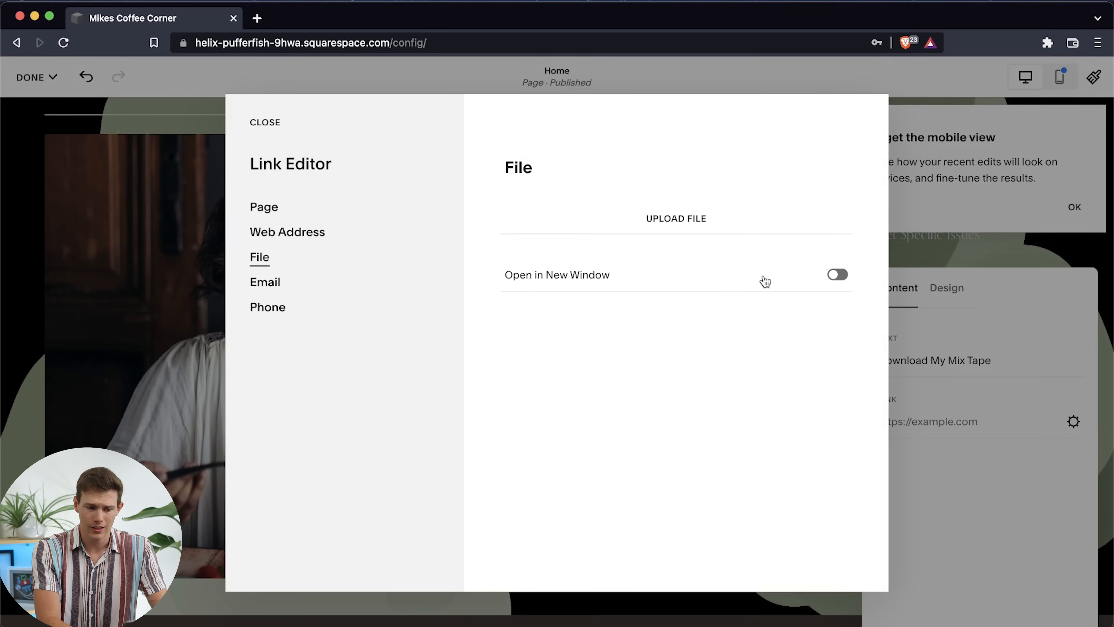
left_click(684, 220)
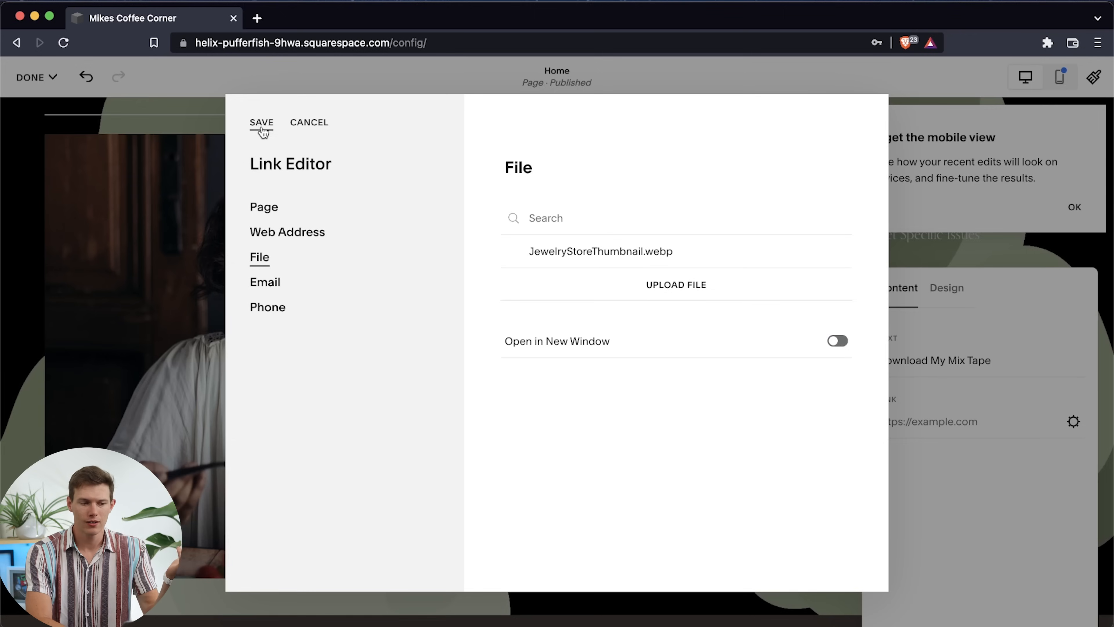
left_click(262, 123)
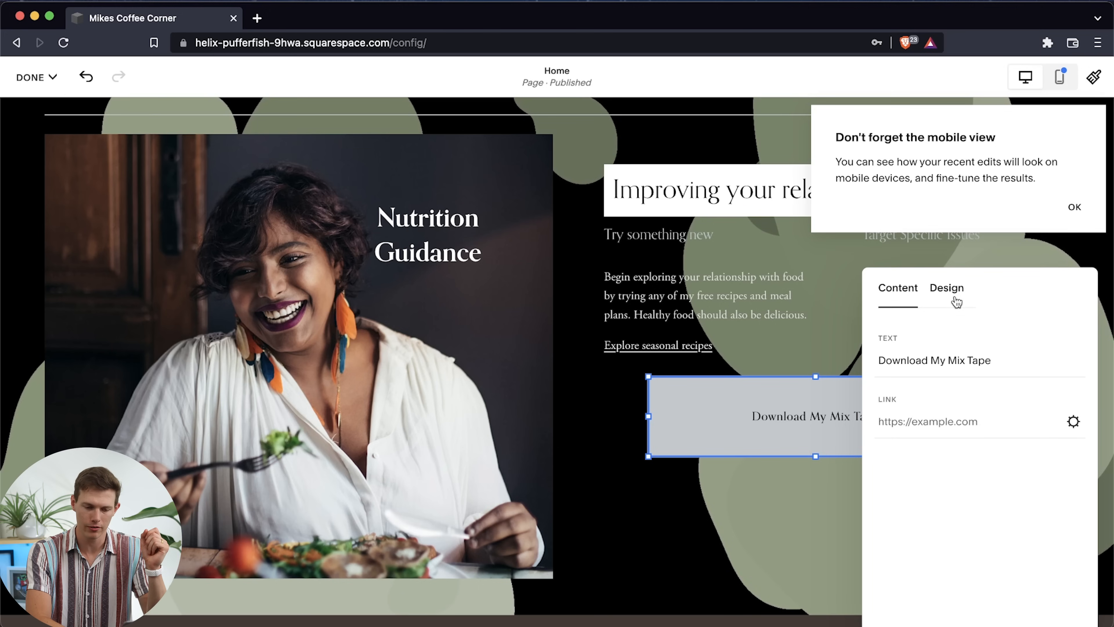
left_click(949, 291)
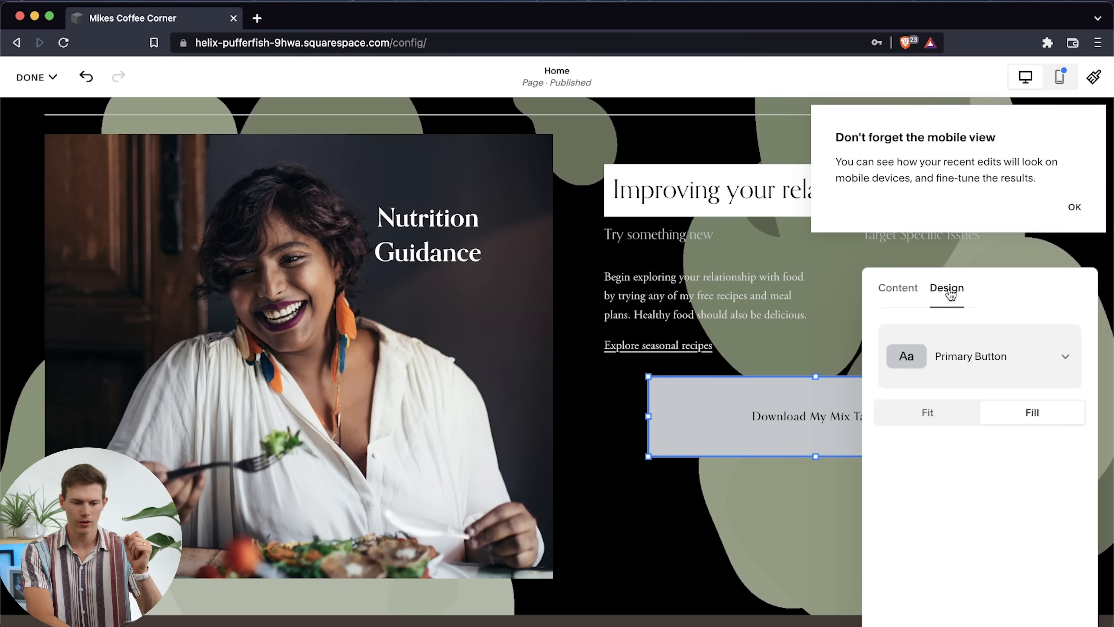
left_click(1018, 367)
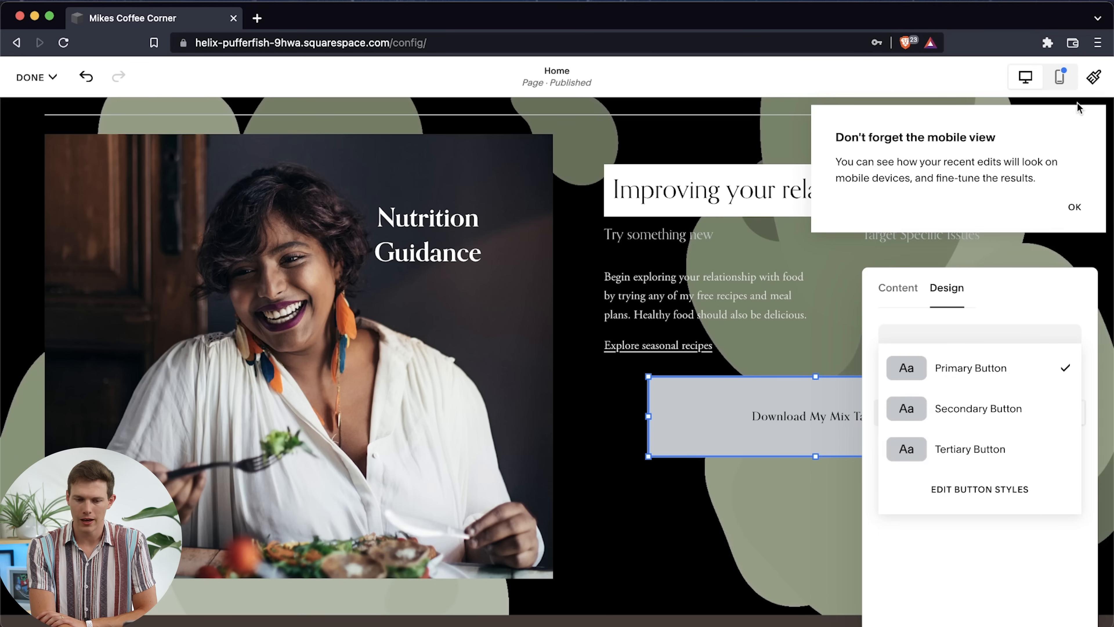
Open the Primary Button Background color of the Bright 2 theme in the site-wide color styles
left_click(1097, 78)
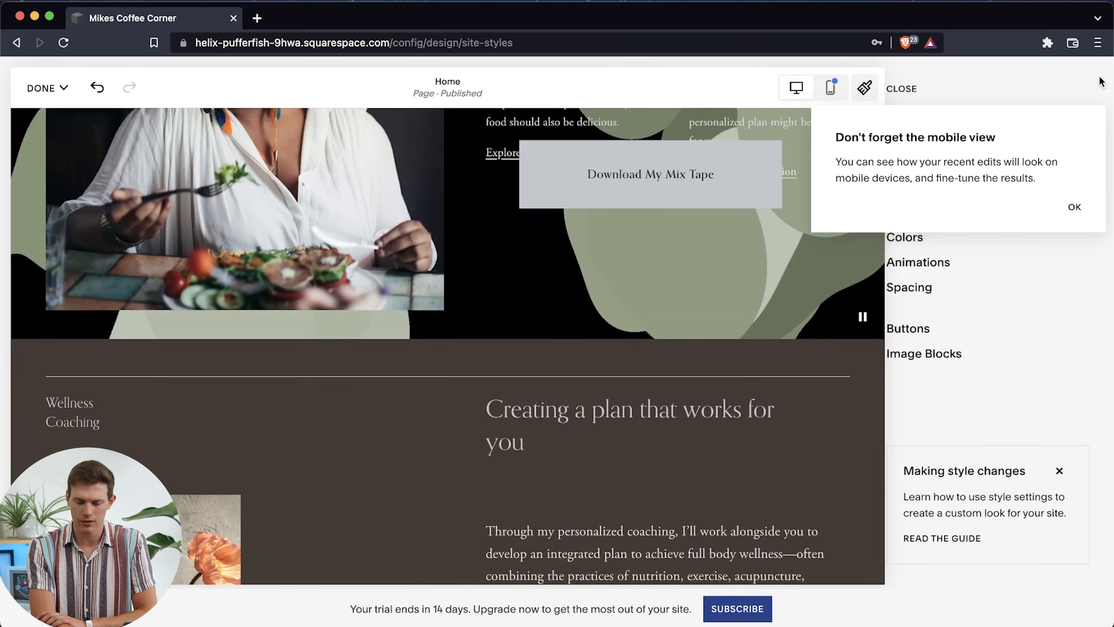
left_click(1073, 208)
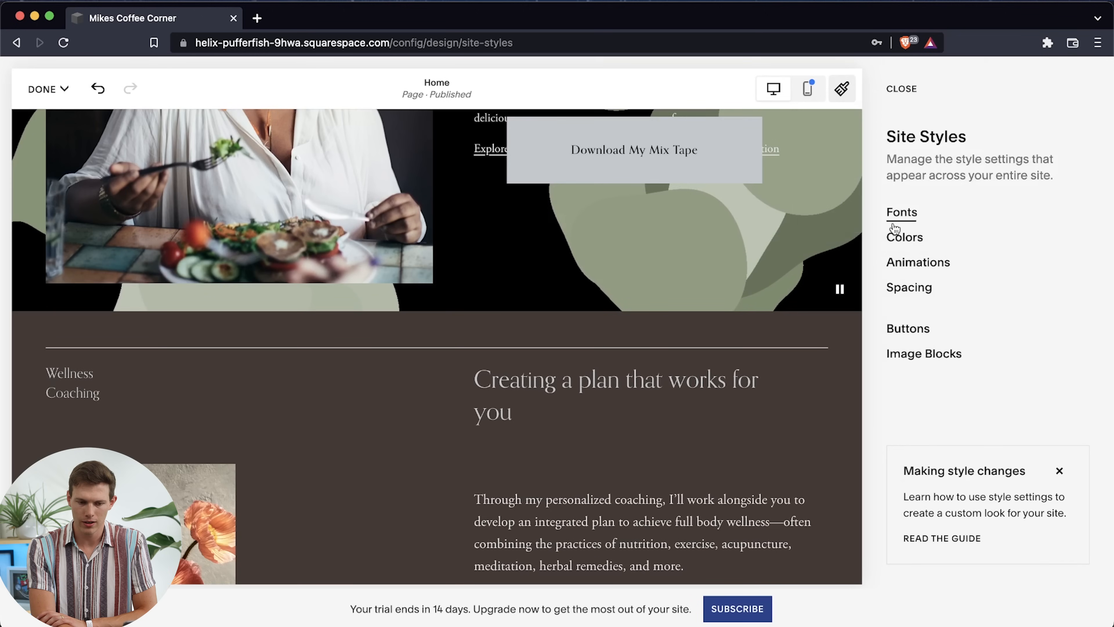
left_click(910, 248)
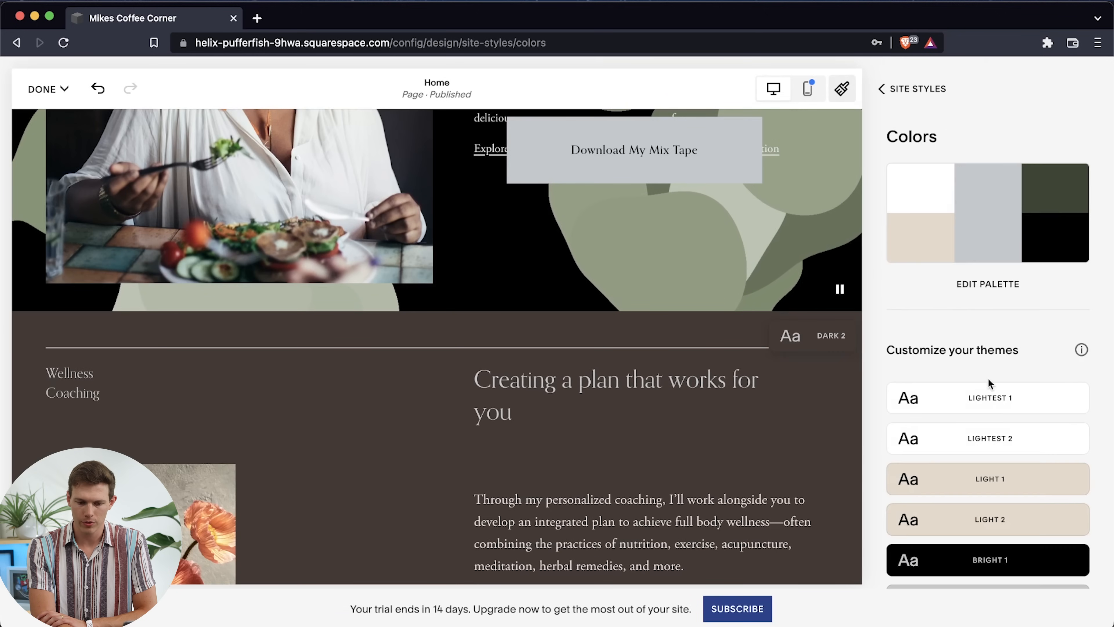
left_click(989, 379)
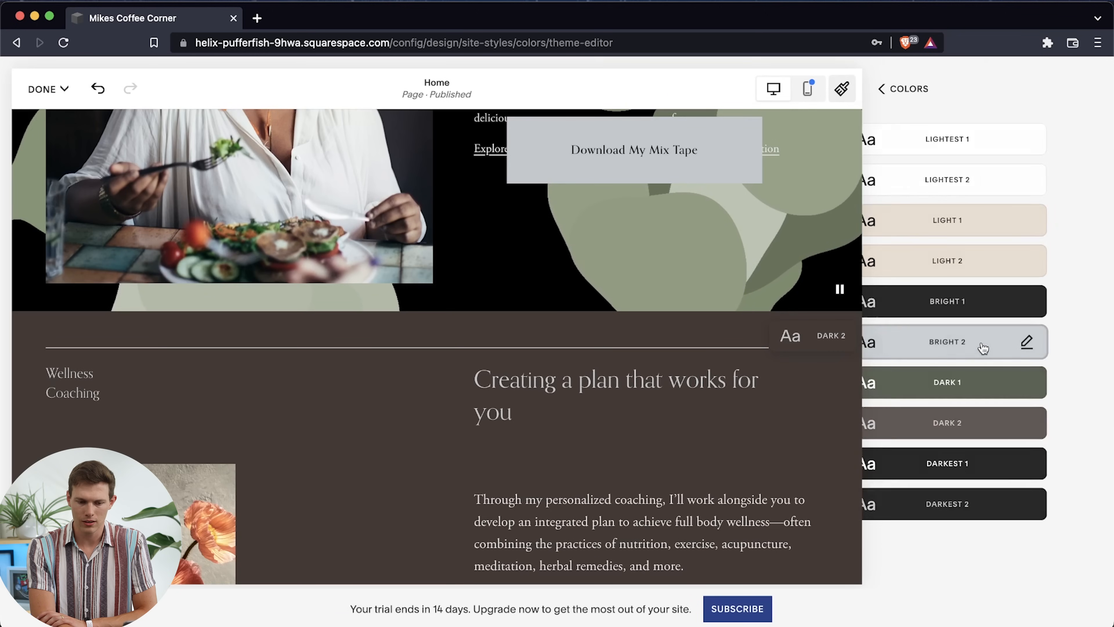
left_click(982, 348)
scroll(994, 402, "down", 5)
scroll(994, 402, "down", 5)
scroll(995, 407, "down", 12)
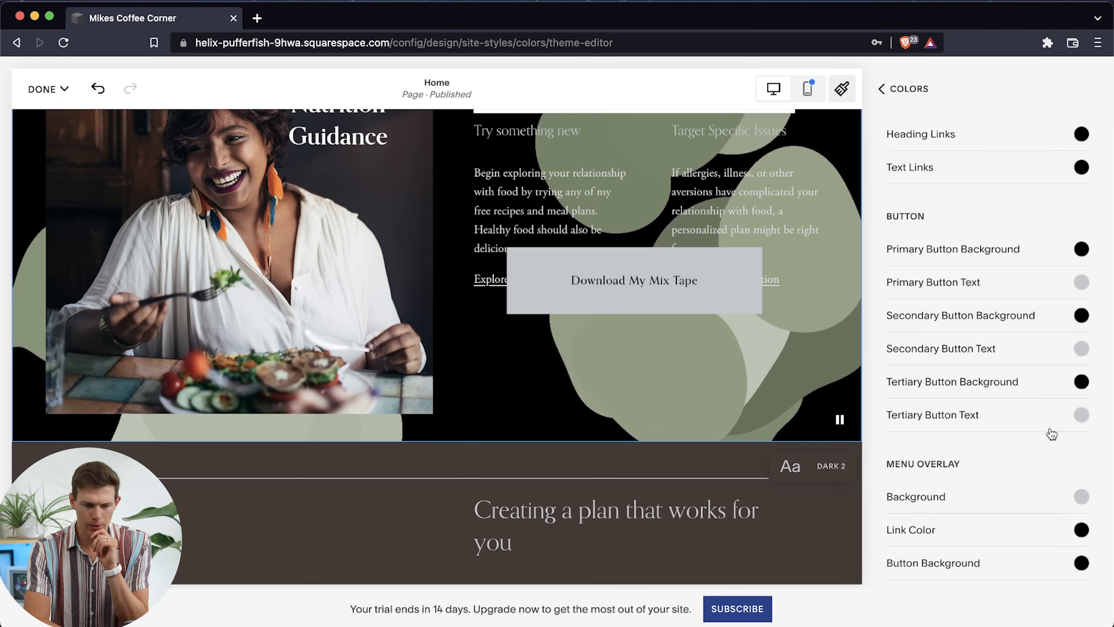
left_click(1081, 248)
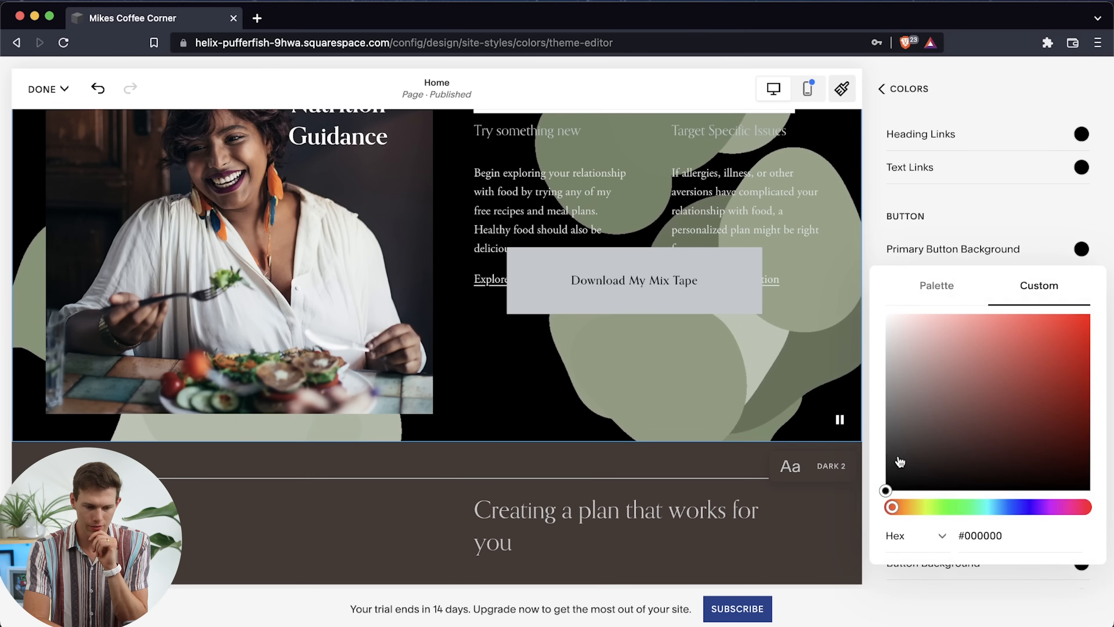
Change the site palette's middle accent color to a blue of HSL 202, 90, 29 and close the site styles
left_click(882, 89)
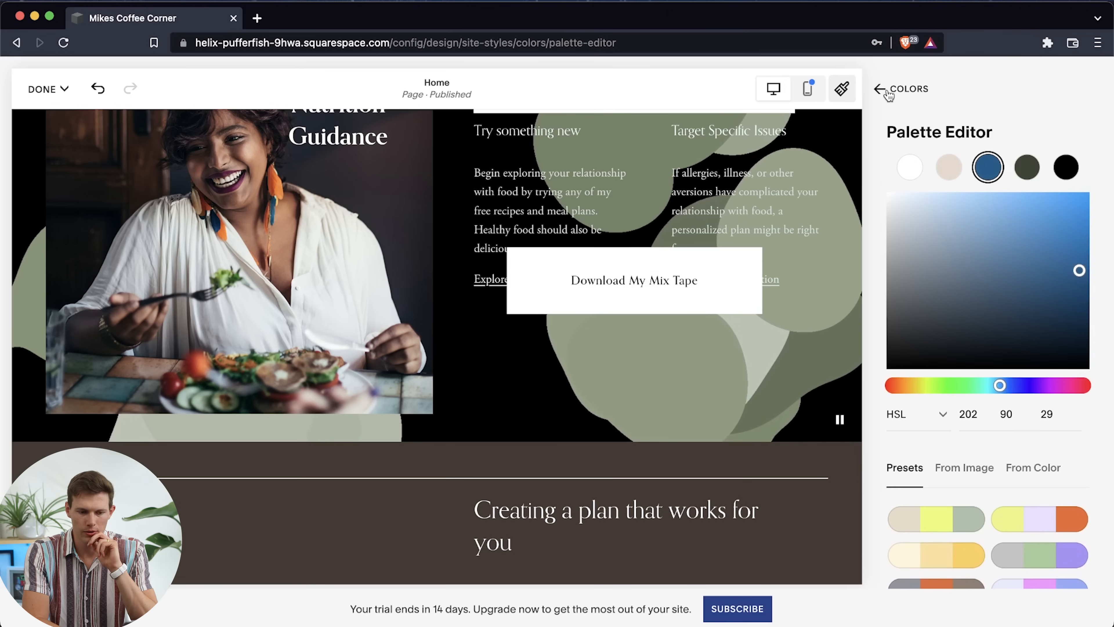
left_click(886, 90)
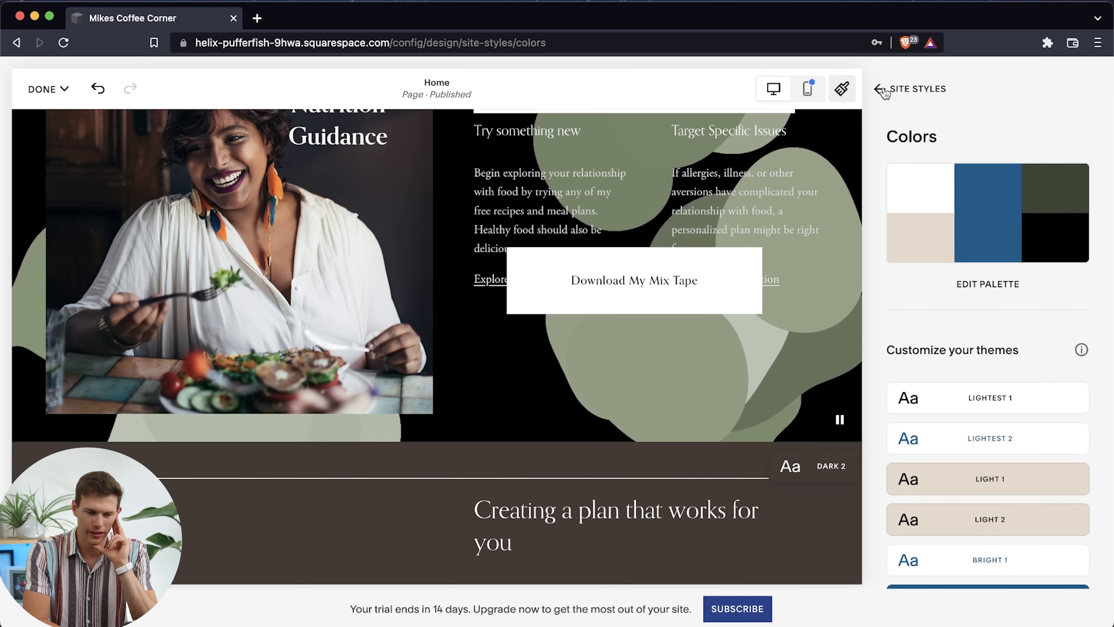
left_click(882, 90)
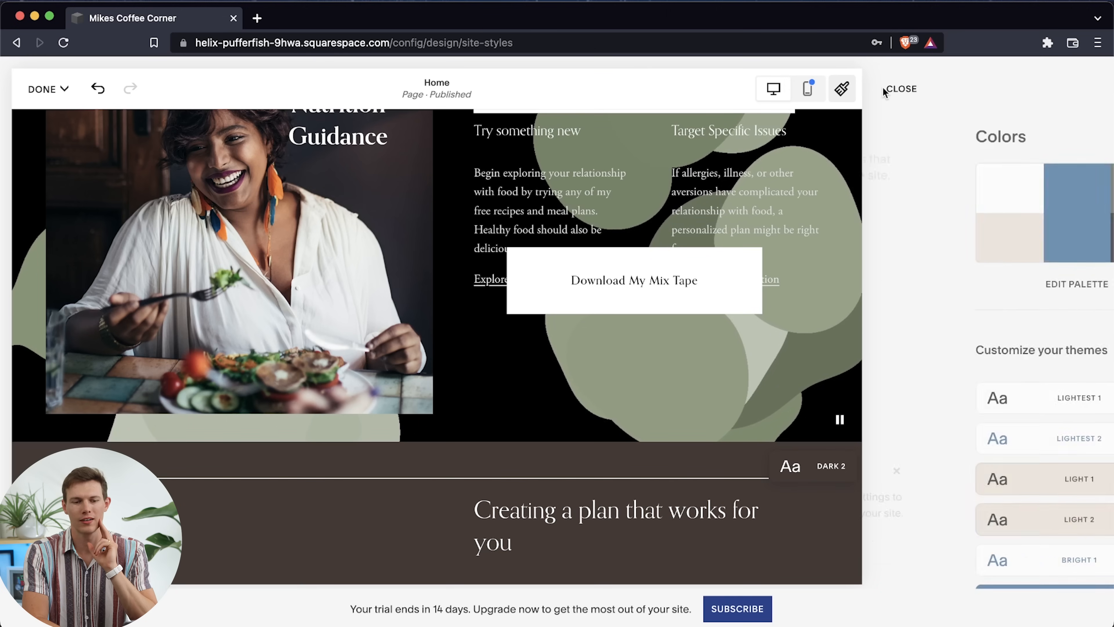
left_click(903, 89)
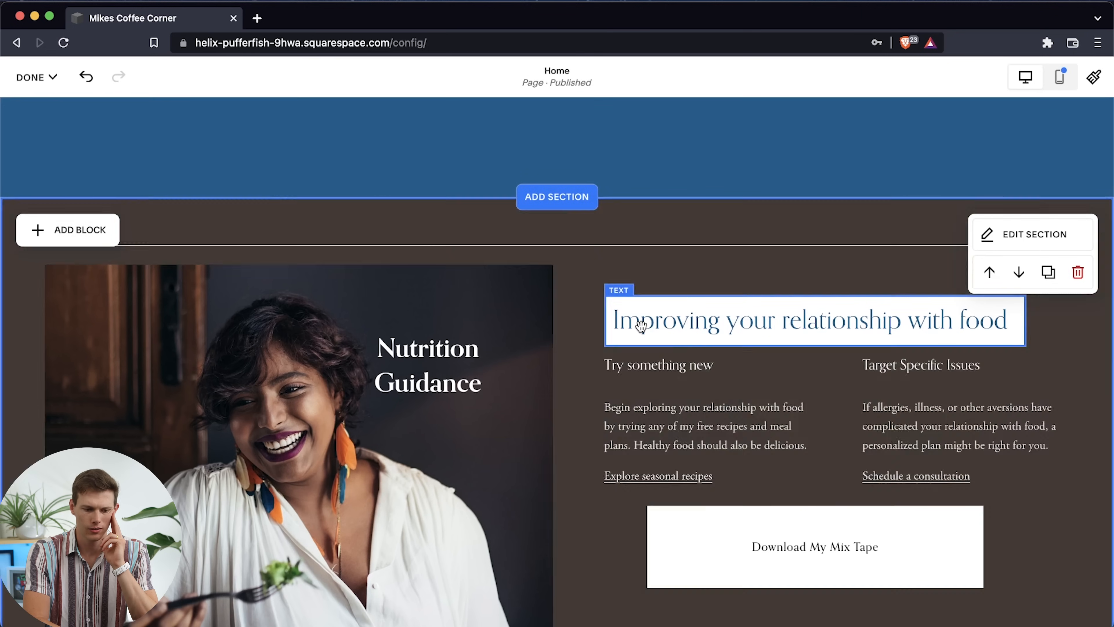
Move the Download My Mix Tape button down, clear of the two text columns
scroll(793, 356, "down", 5)
left_click_drag(846, 371, 833, 431)
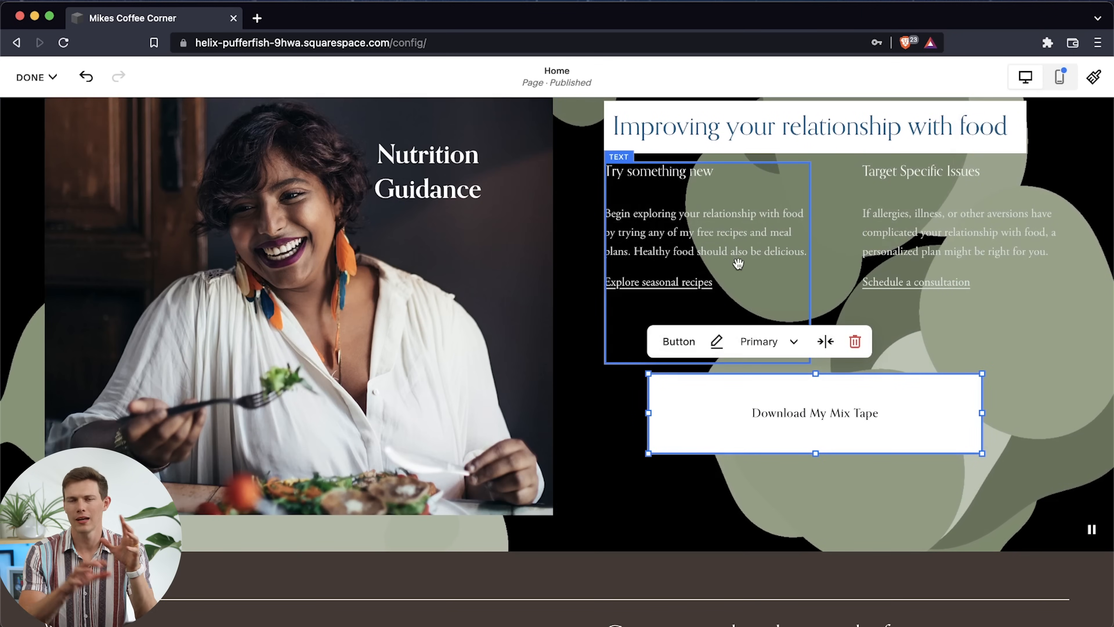
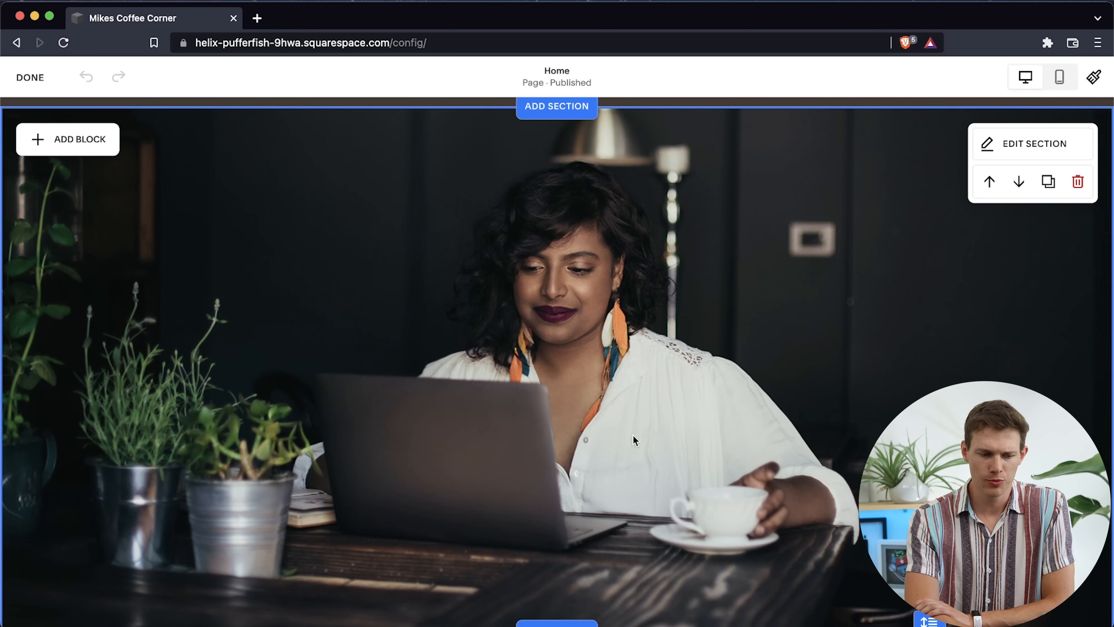
Replace the background image of the section with the woman at the laptop with the GettyImages-936840910 coffee beans photo
left_click(989, 143)
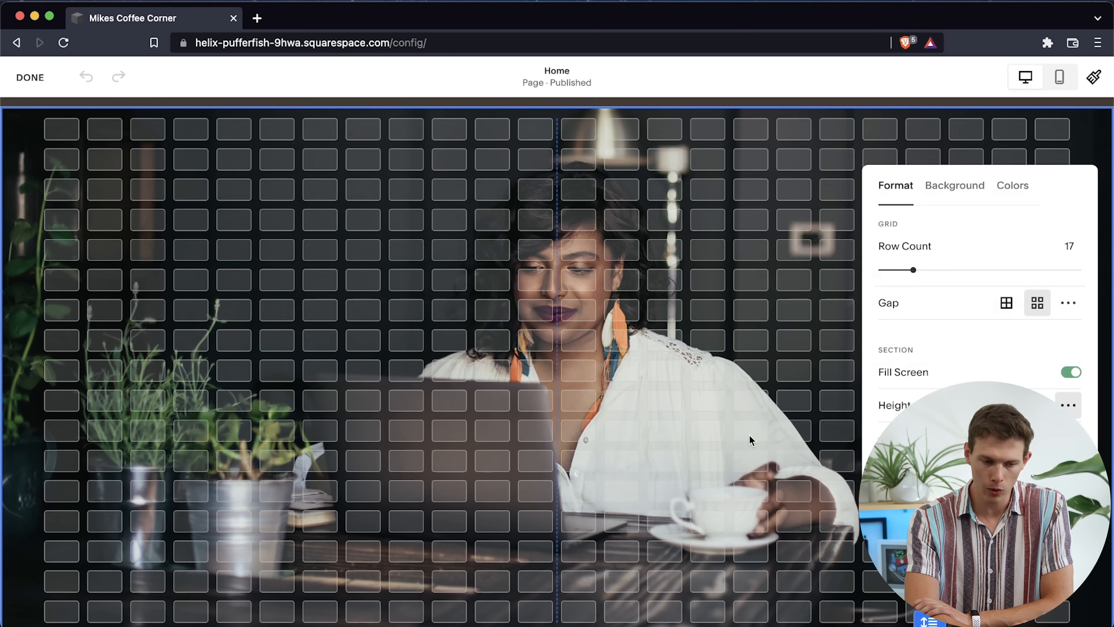
scroll(751, 441, "down", 2)
scroll(752, 441, "up", 2)
scroll(752, 445, "up", 1)
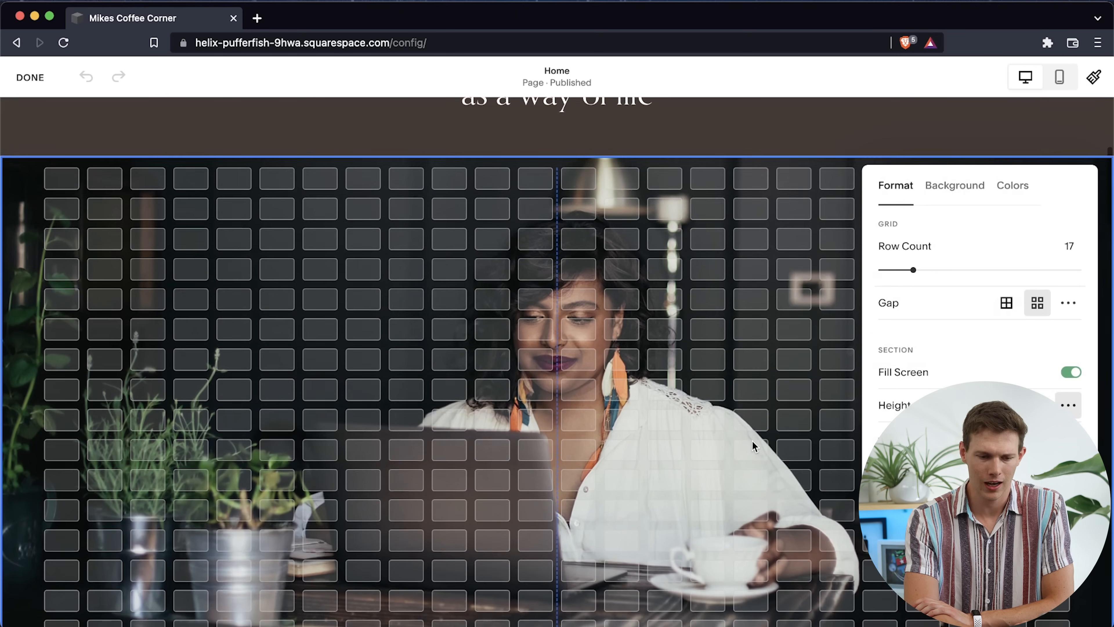
left_click(792, 166)
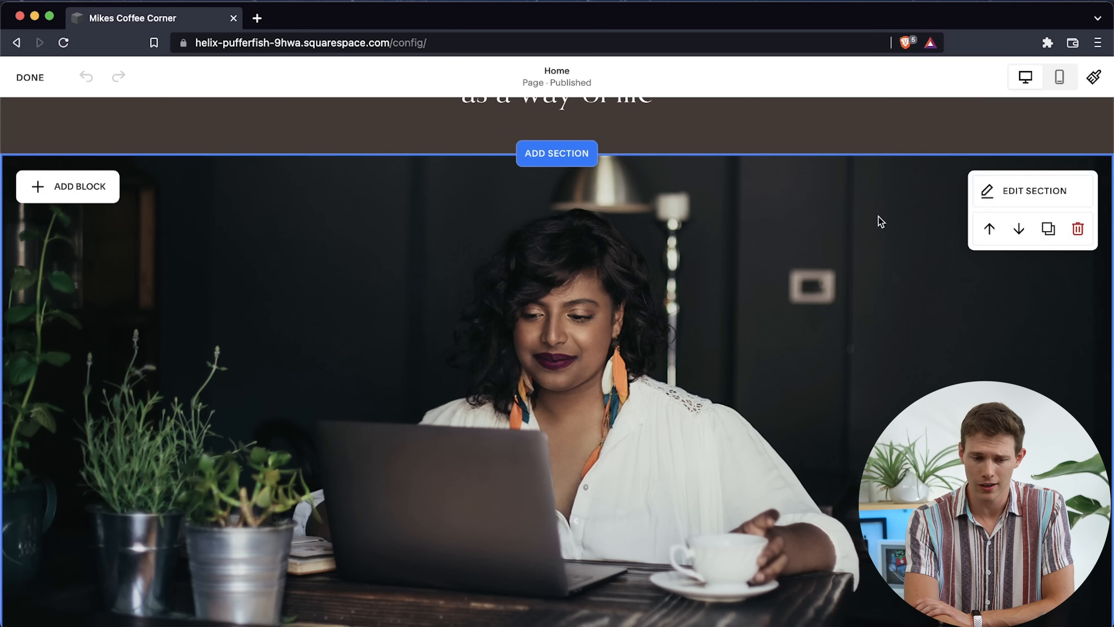
left_click(1000, 194)
left_click(964, 237)
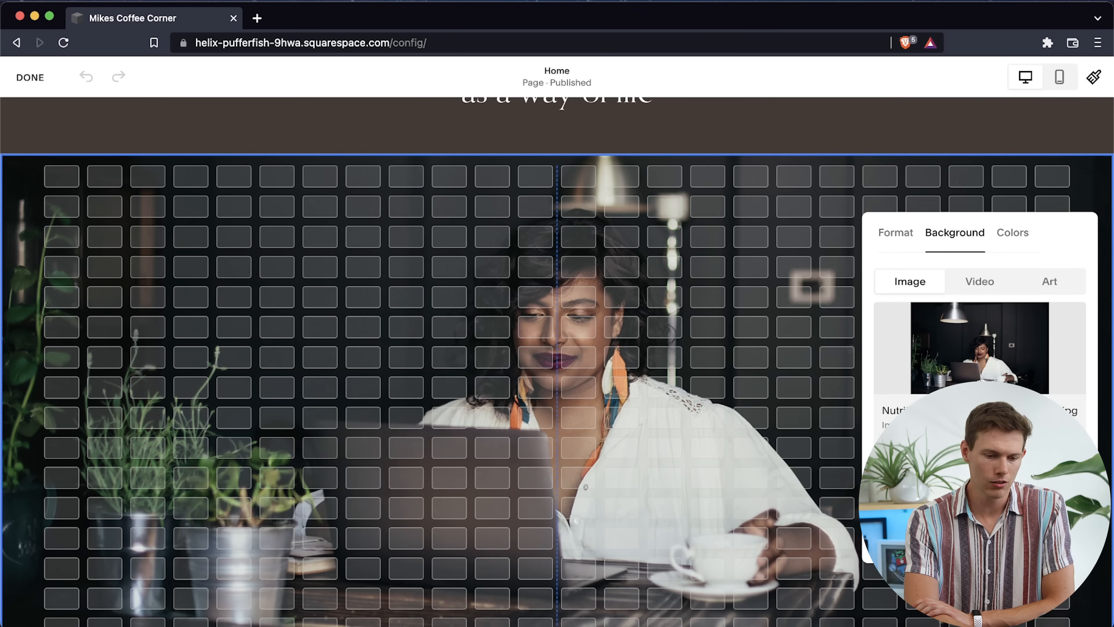
left_click_drag(982, 360, 980, 390)
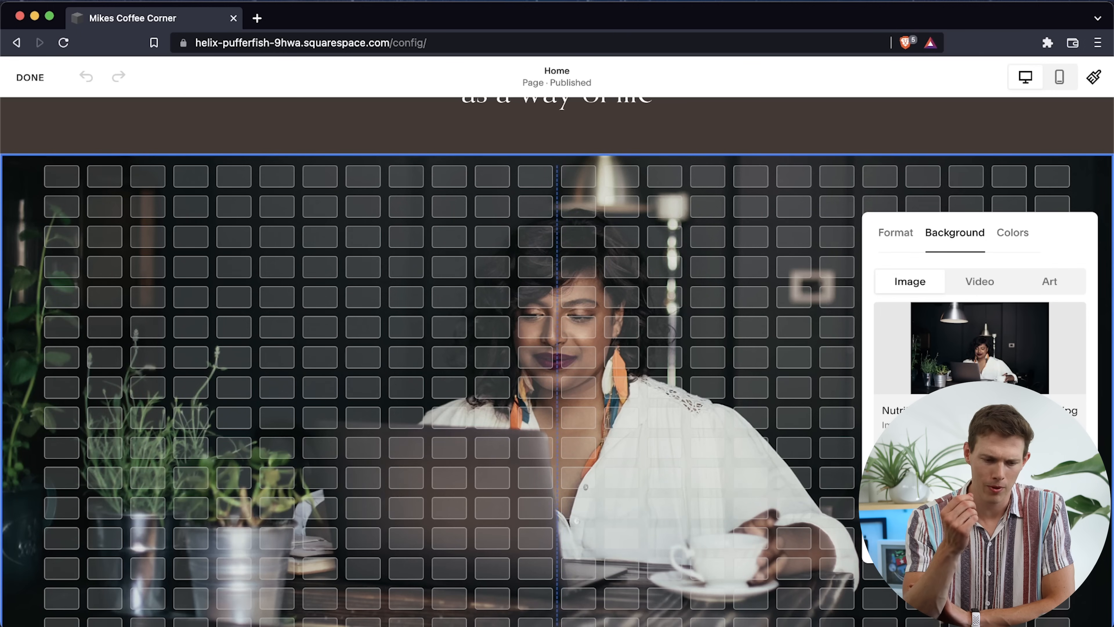
scroll(599, 427, "down", 4)
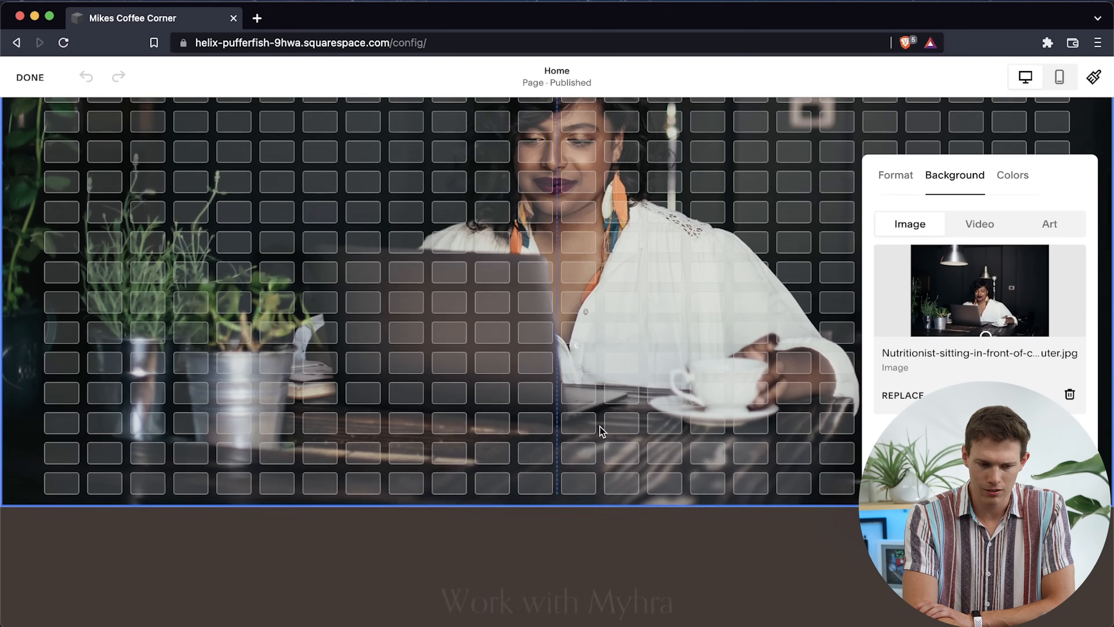
scroll(600, 426, "up", 2)
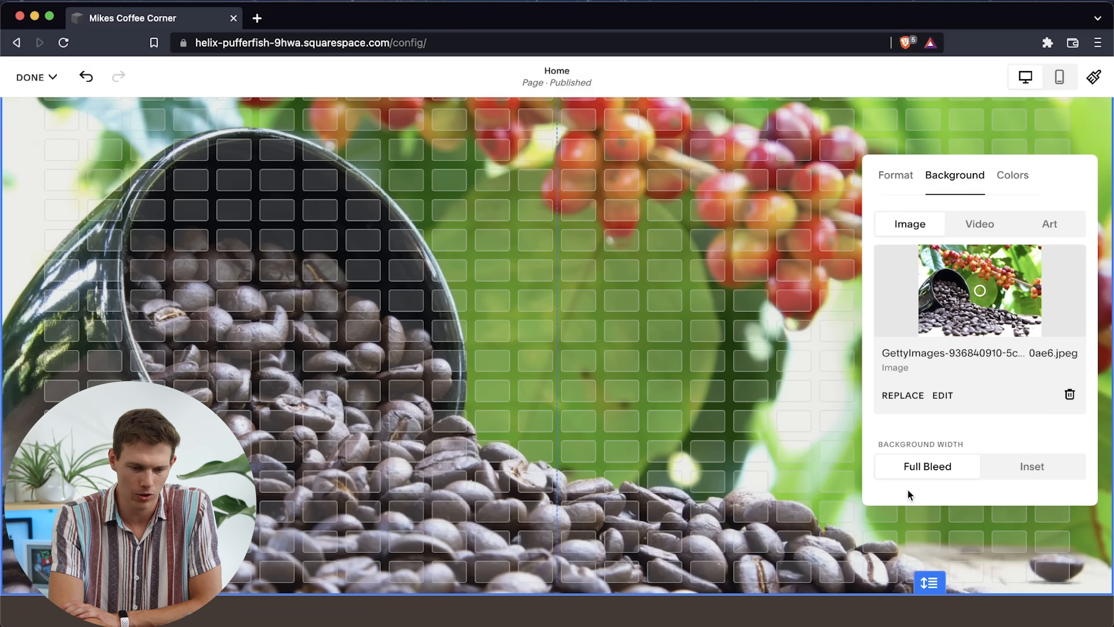
Try the Inset background width on the coffee beans section and restore Full Bleed
scroll(992, 424, "down", 2)
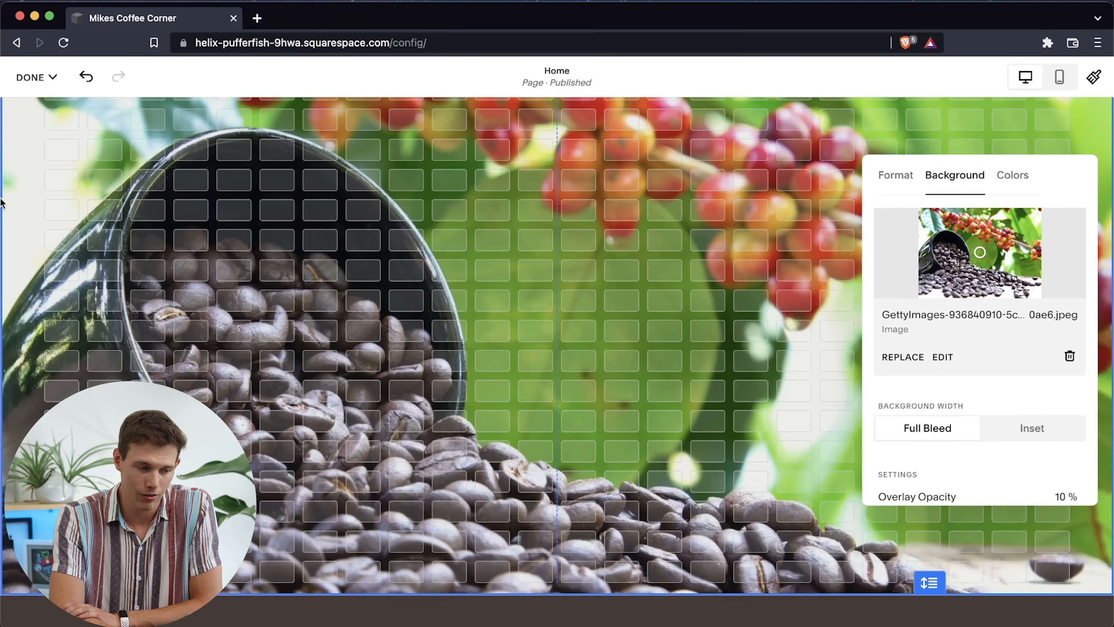
left_click(1030, 422)
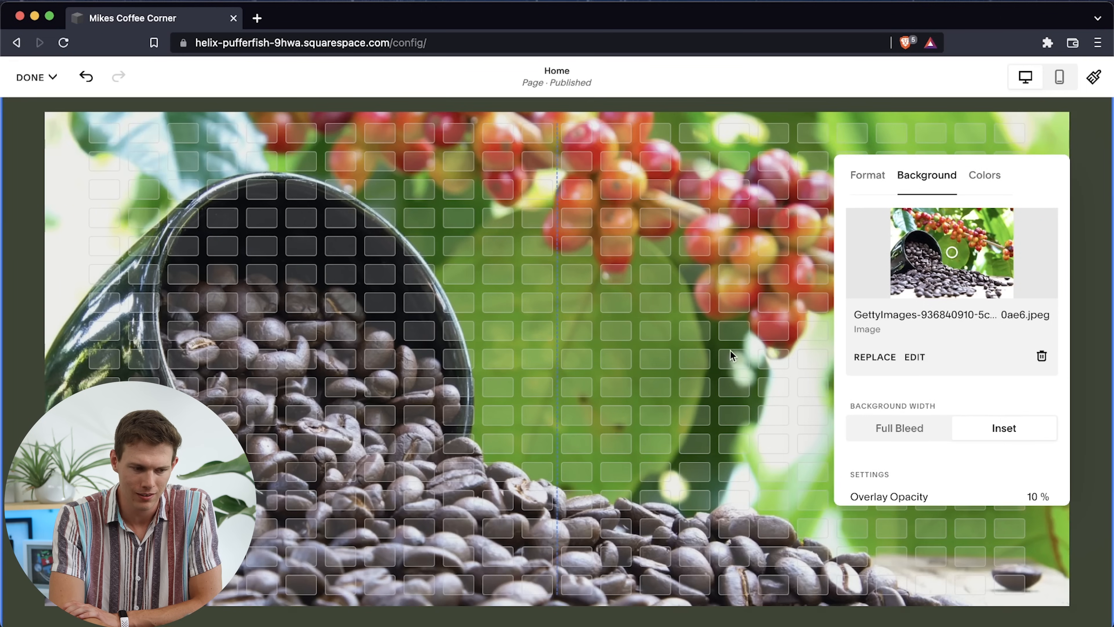
left_click(919, 436)
Set the overlay opacity of the coffee beans background image to 15%
scroll(905, 460, "down", 3)
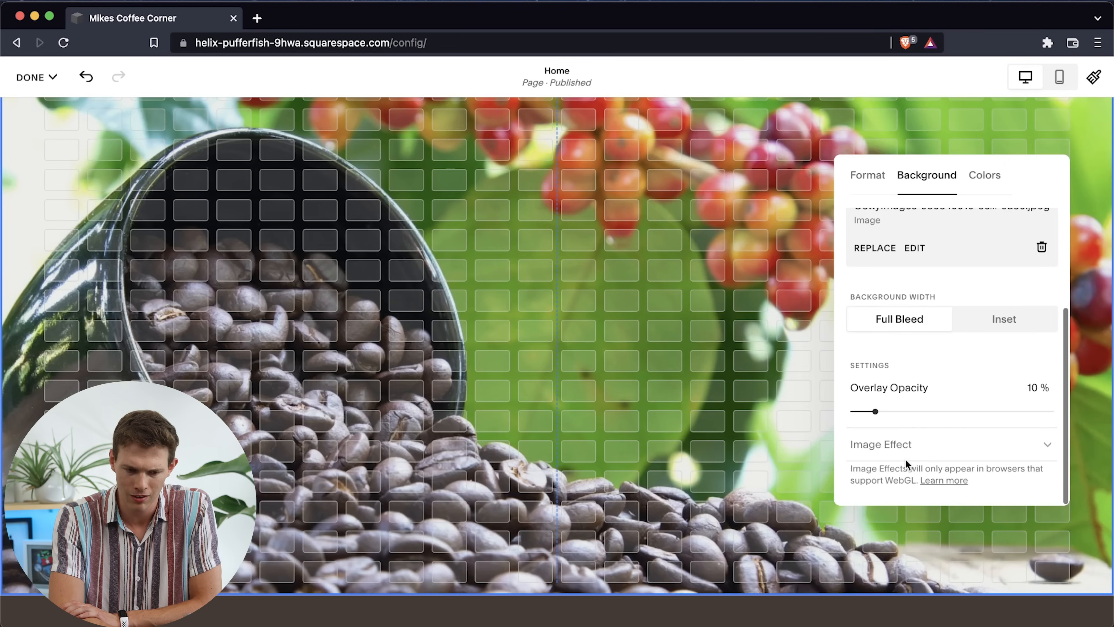
left_click_drag(875, 410, 798, 426)
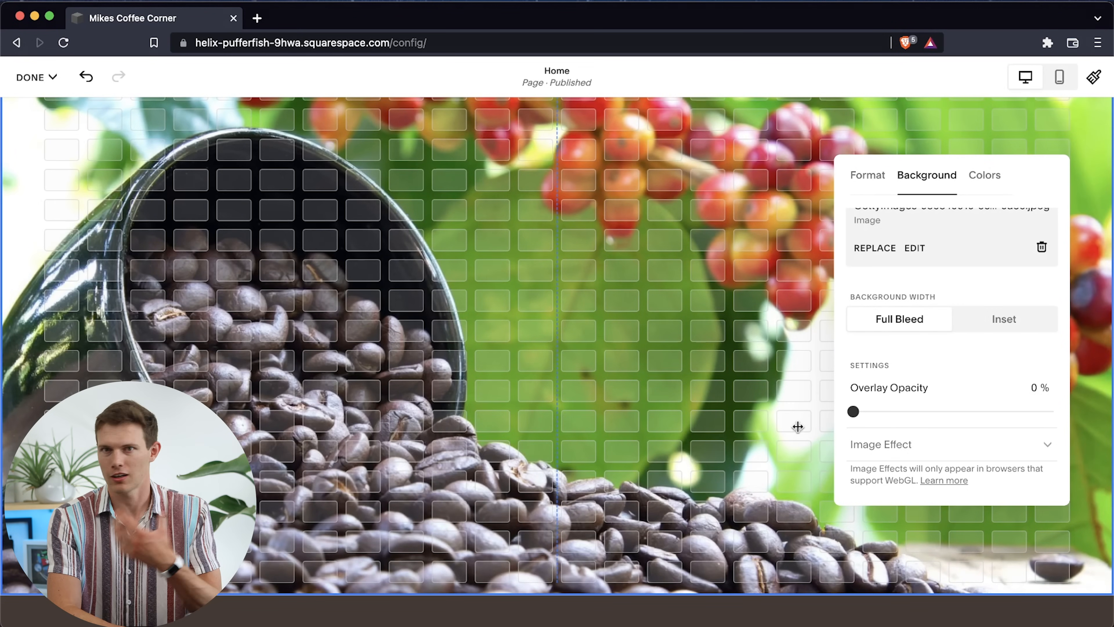
left_click_drag(853, 413, 887, 420)
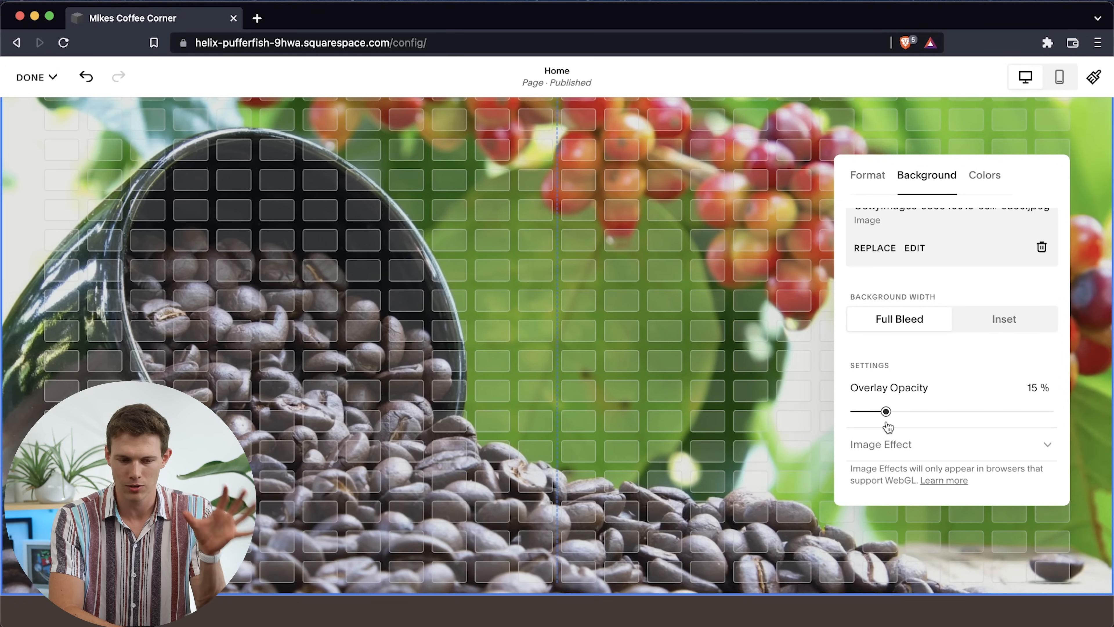
Try the Film Grain, Tilt and Liquid image effects on the coffee beans background and reset the effect to None
left_click(1027, 450)
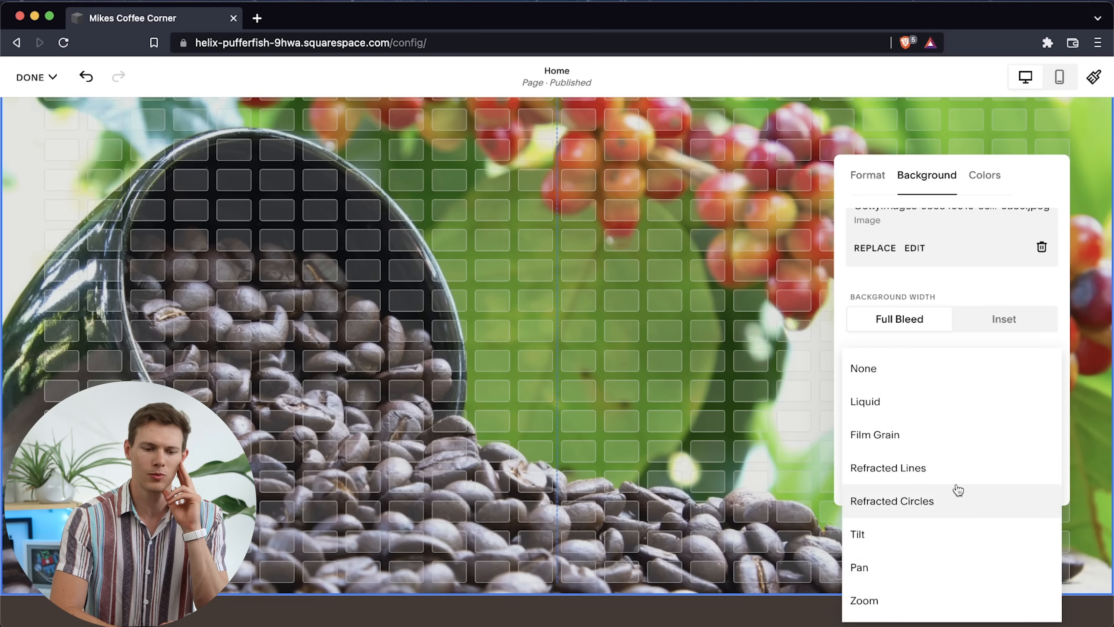
left_click(931, 443)
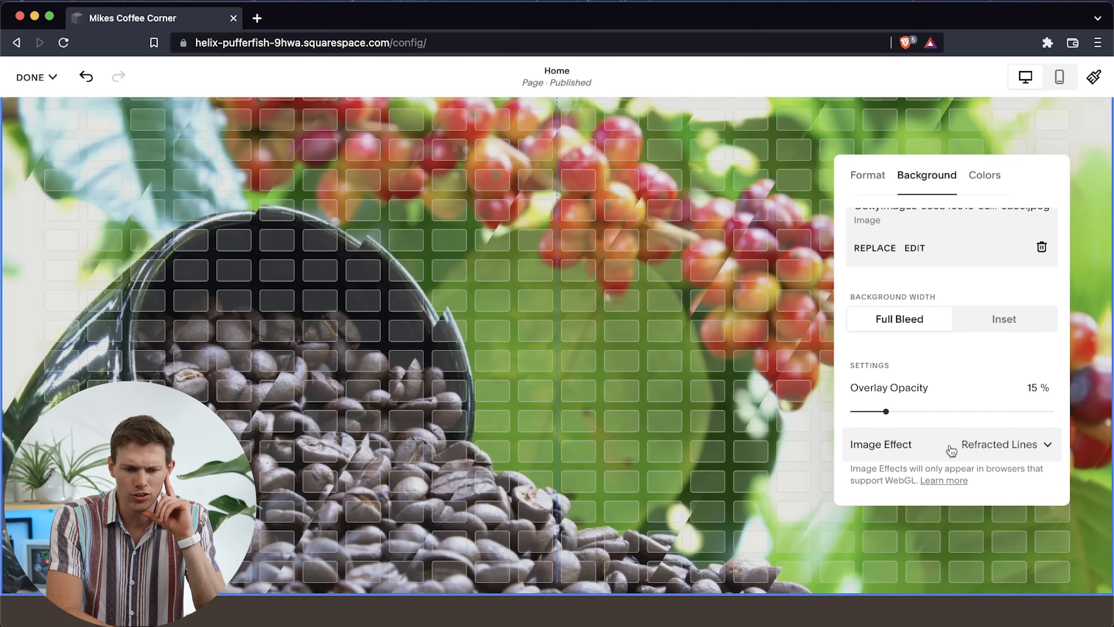
left_click(952, 444)
left_click(886, 509)
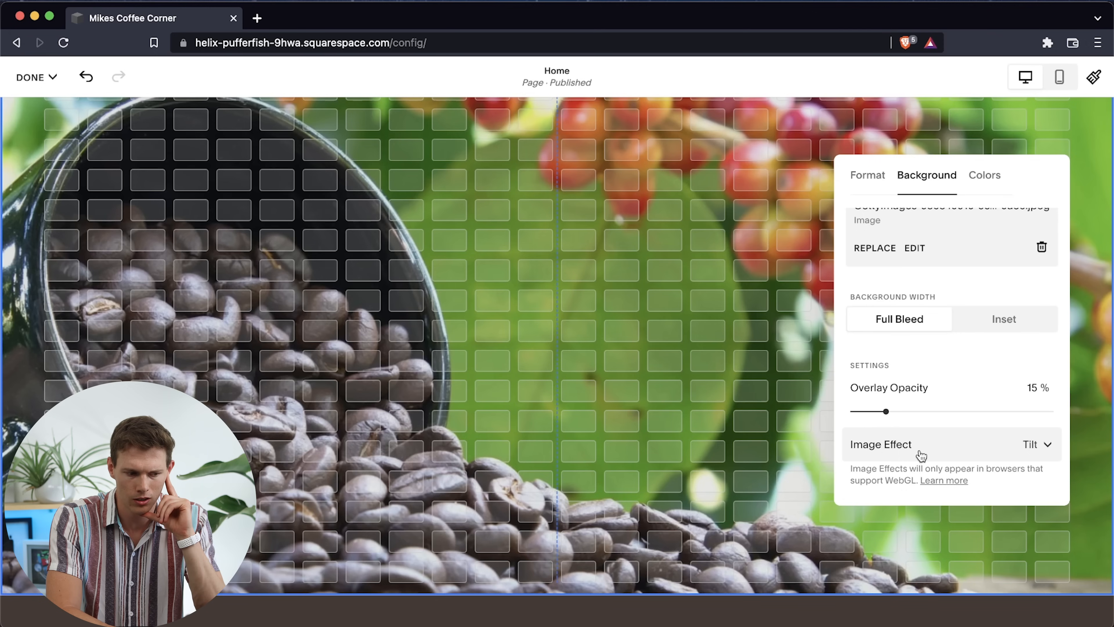
left_click(928, 447)
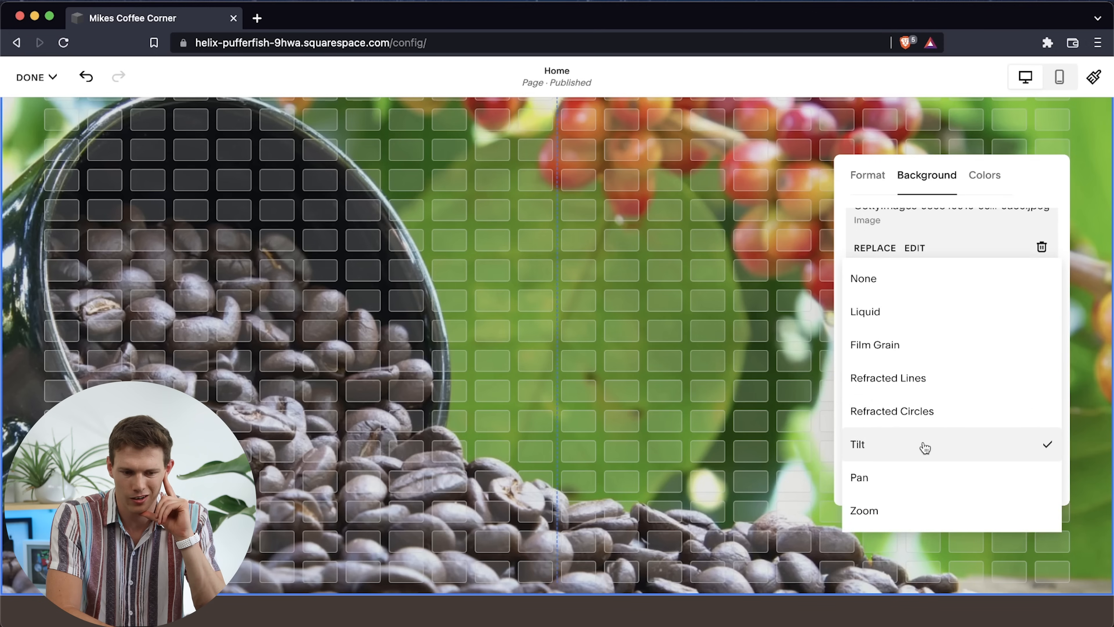
left_click(894, 322)
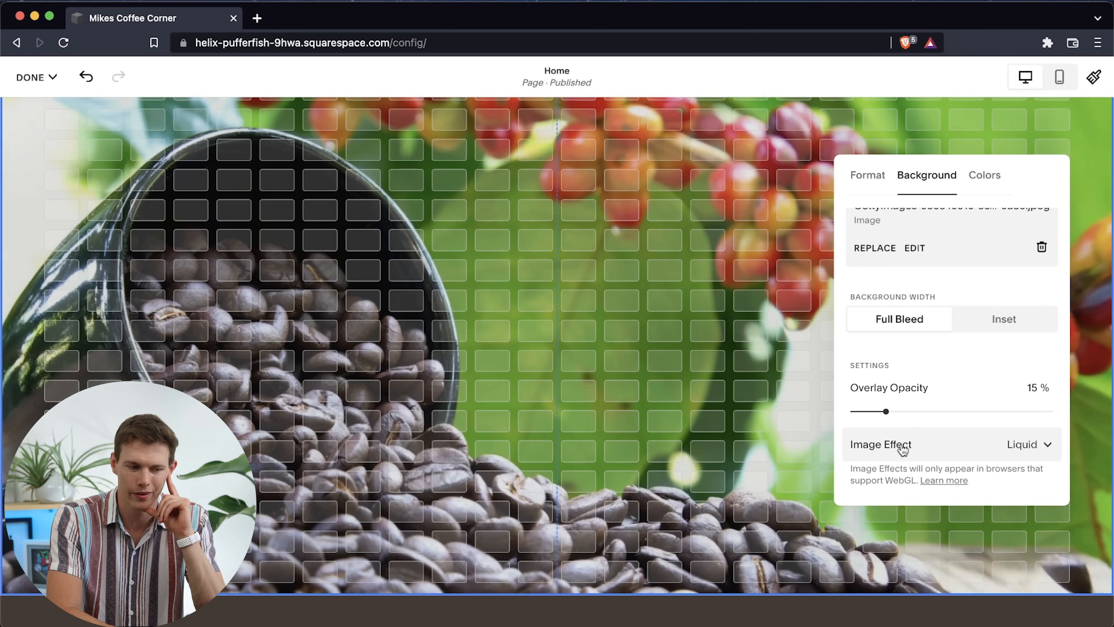
left_click(903, 448)
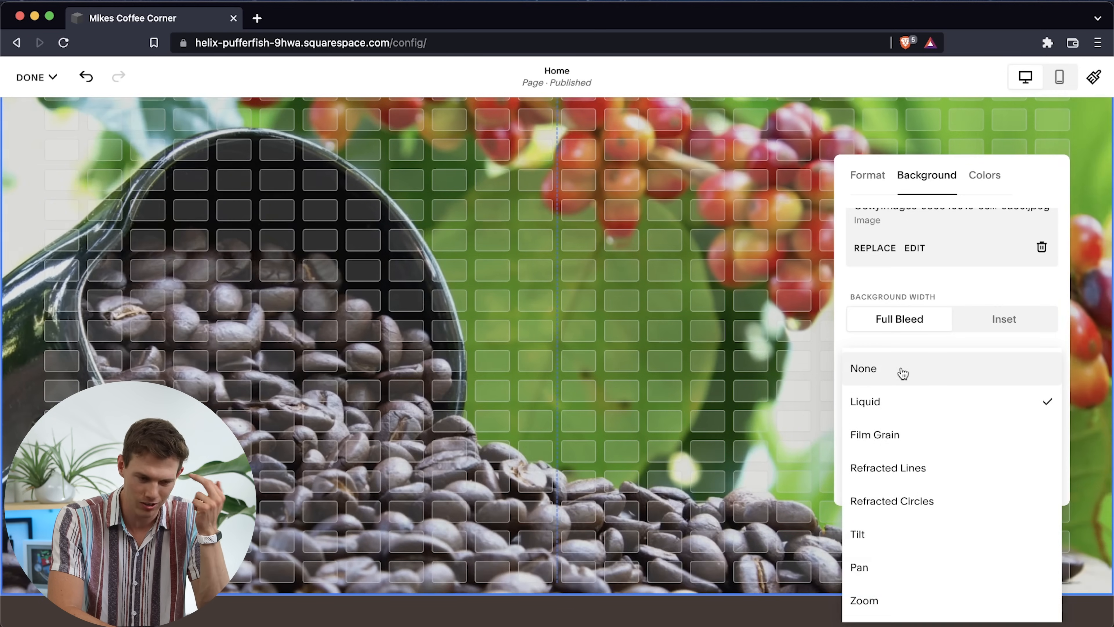
left_click(903, 372)
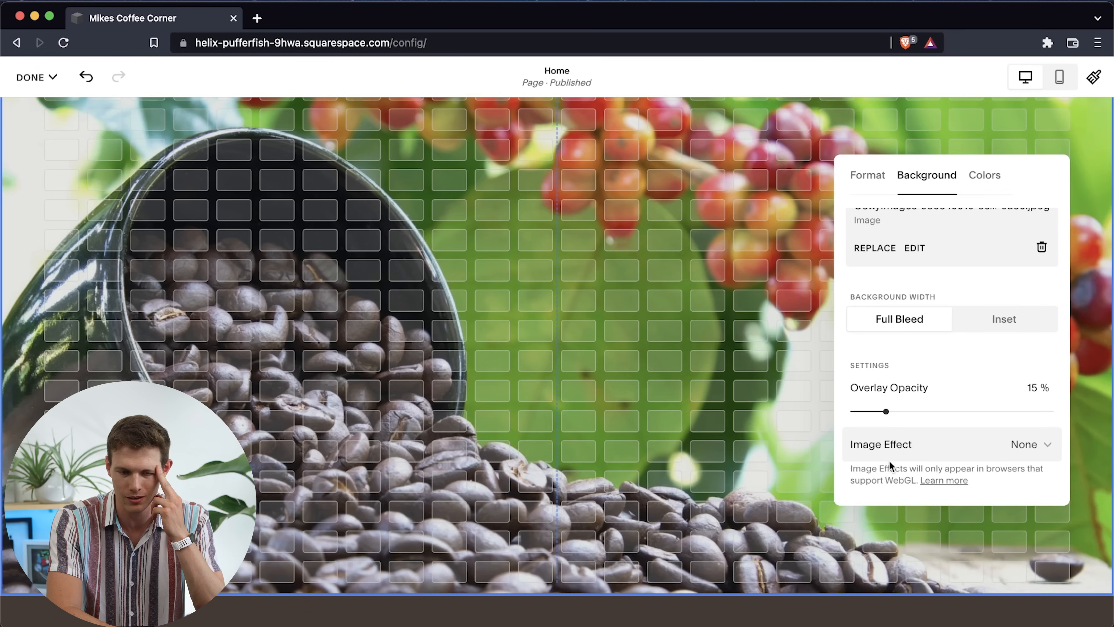
Apply the Film Grain image effect to the coffee beans background and close the section settings
left_click(897, 443)
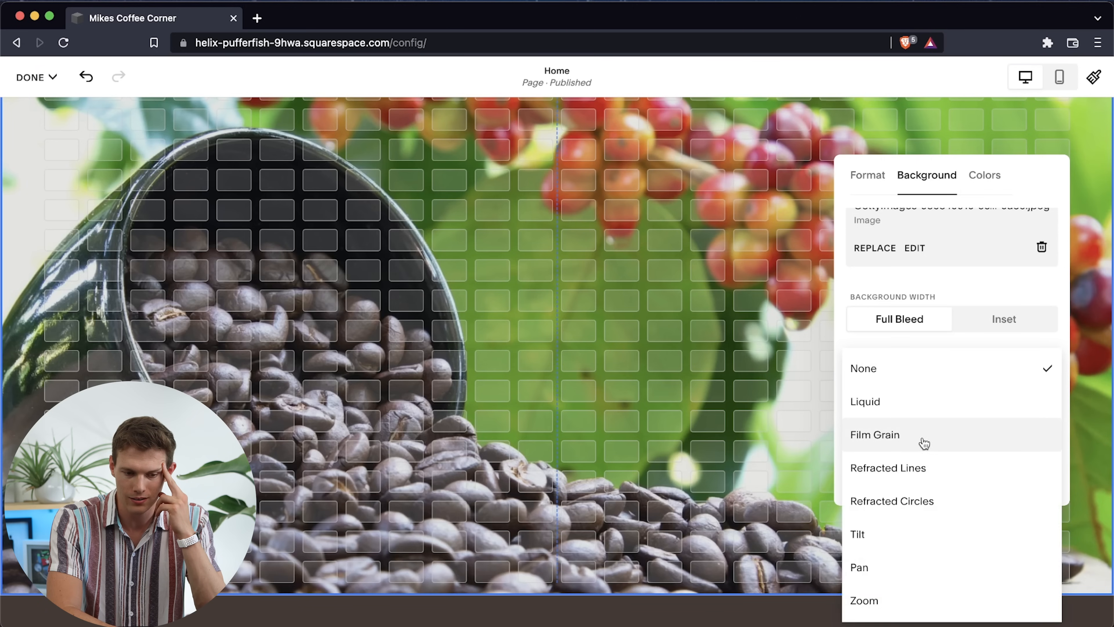
left_click(924, 443)
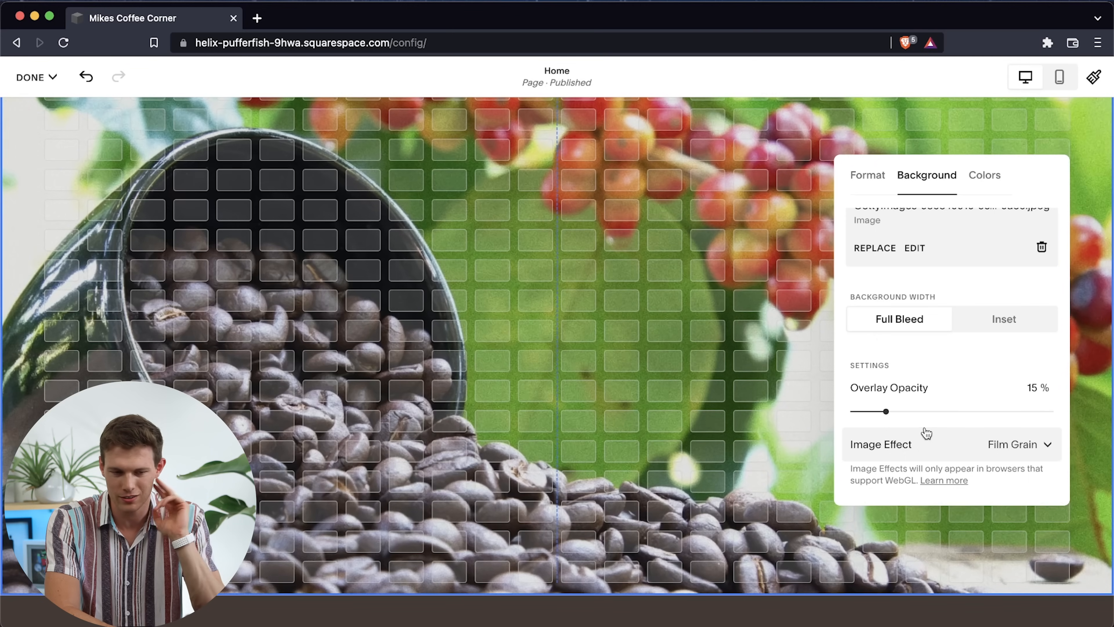
left_click(704, 336)
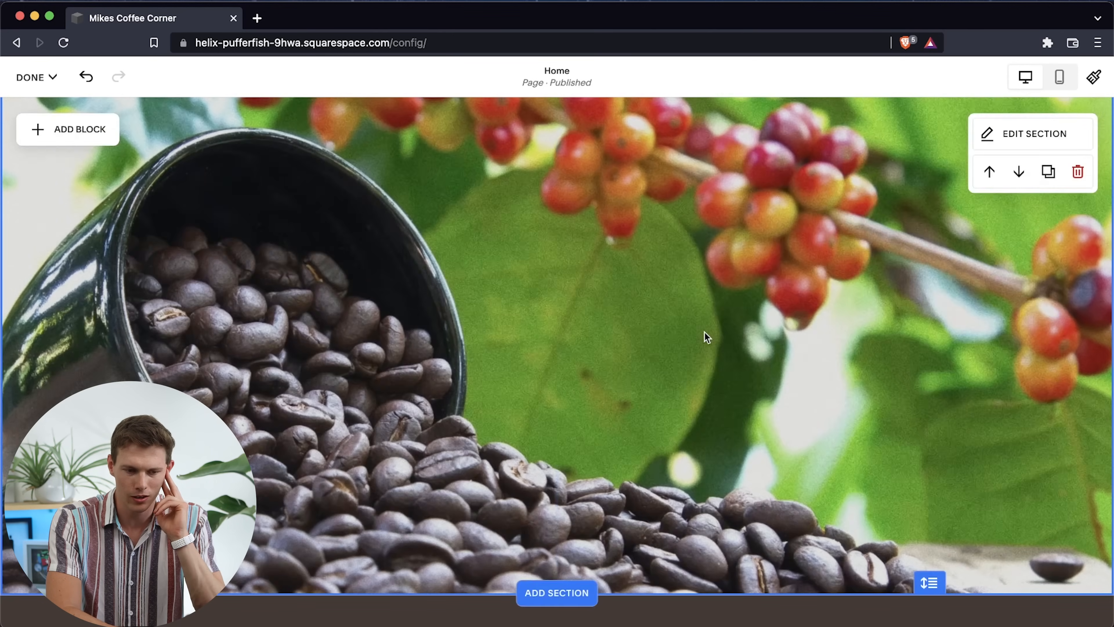
Look through the home page's lower sections, from Work with Myhra to the Wellness Coaching section
scroll(704, 332, "up", 4)
scroll(704, 332, "down", 4)
scroll(618, 505, "down", 2)
scroll(618, 505, "down", 10)
scroll(618, 505, "up", 3)
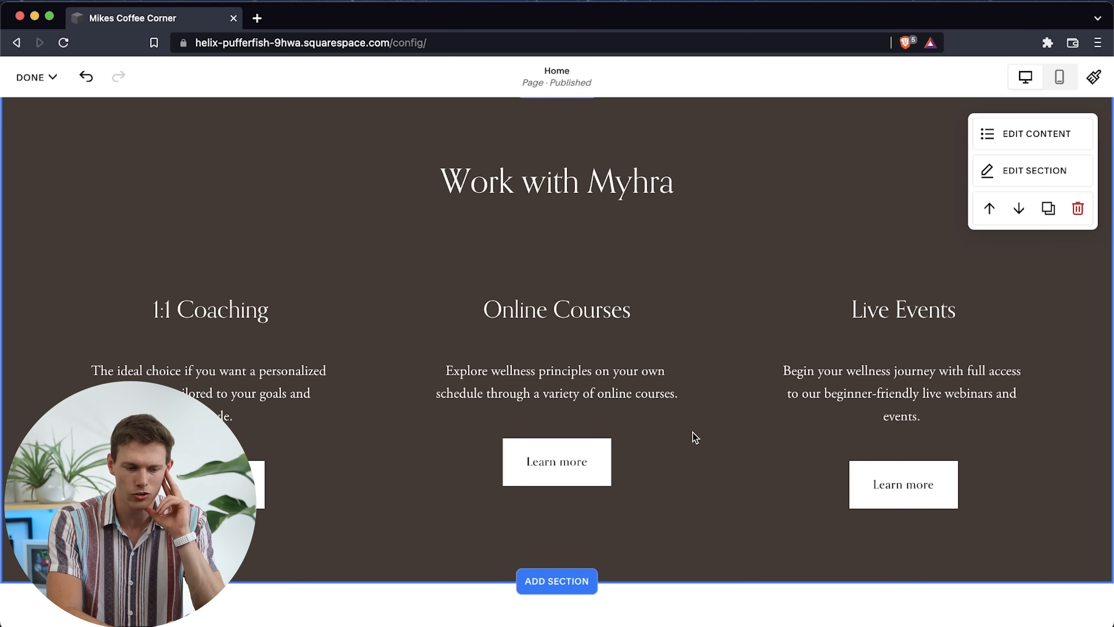
scroll(695, 436, "down", 2)
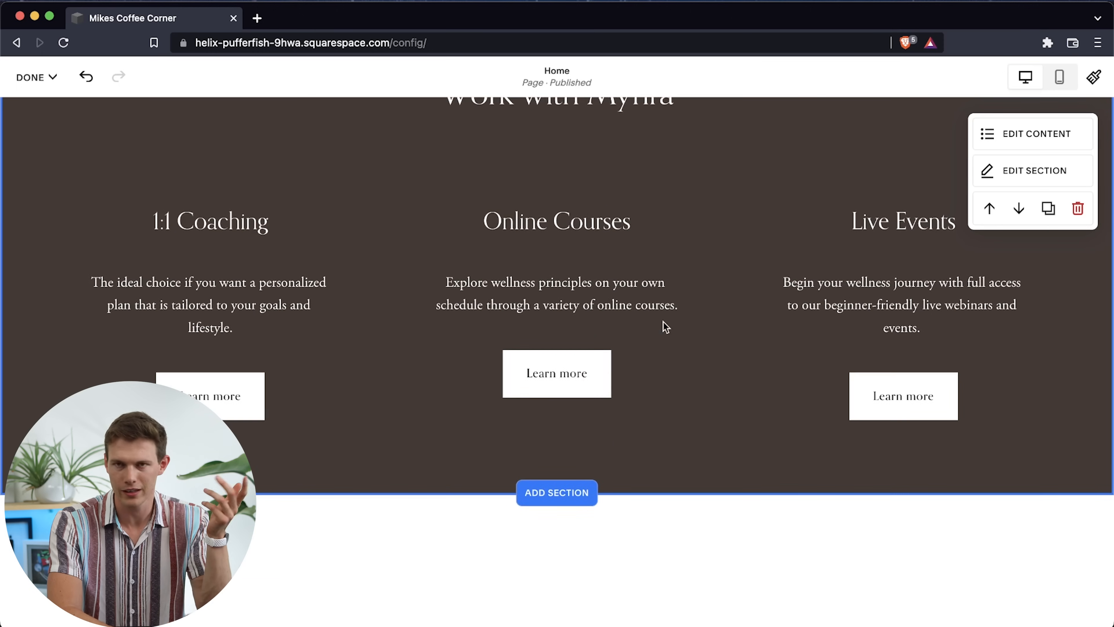
scroll(719, 515, "down", 15)
scroll(719, 514, "down", 13)
scroll(719, 513, "up", 3)
scroll(719, 514, "down", 3)
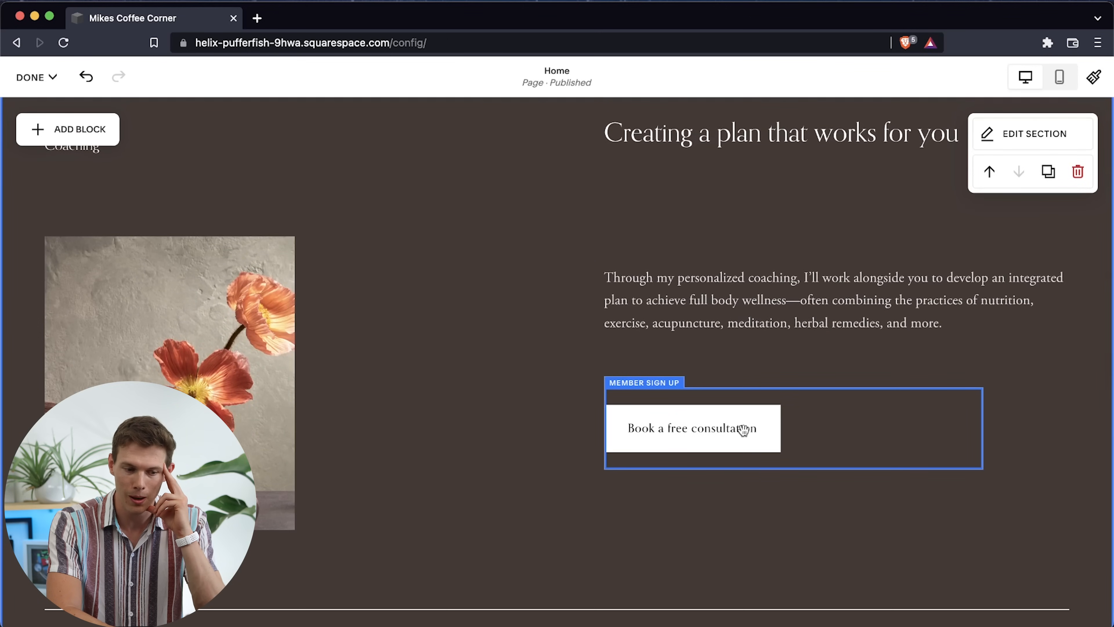
Examine the Member Area choices of the Book a free consultation block, leaving the member area unset
left_click(795, 426)
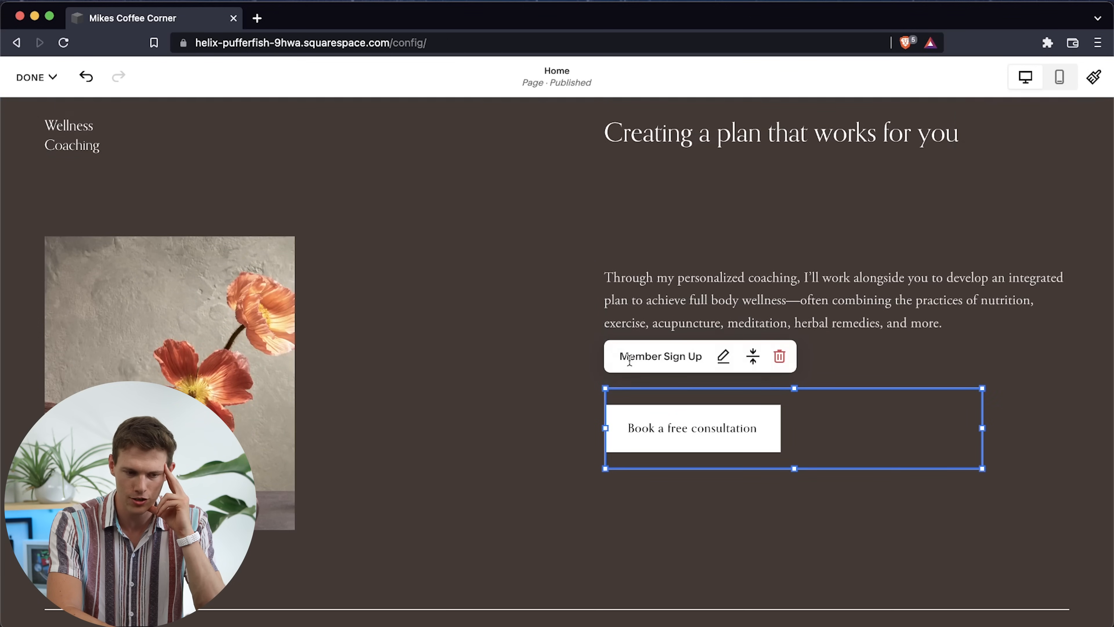
left_click(723, 356)
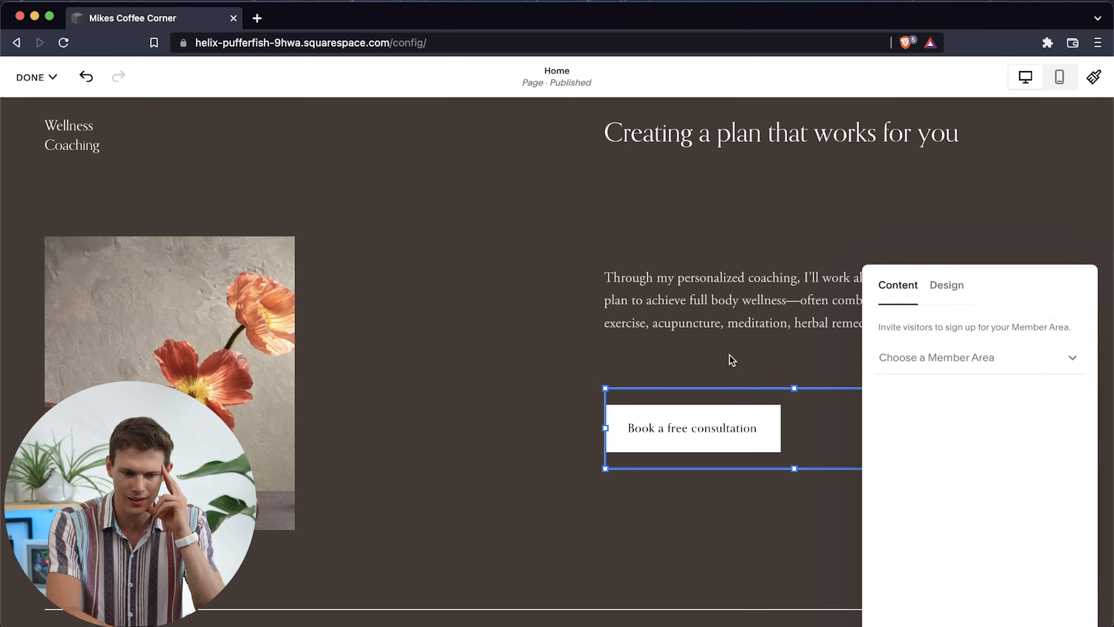
left_click(994, 365)
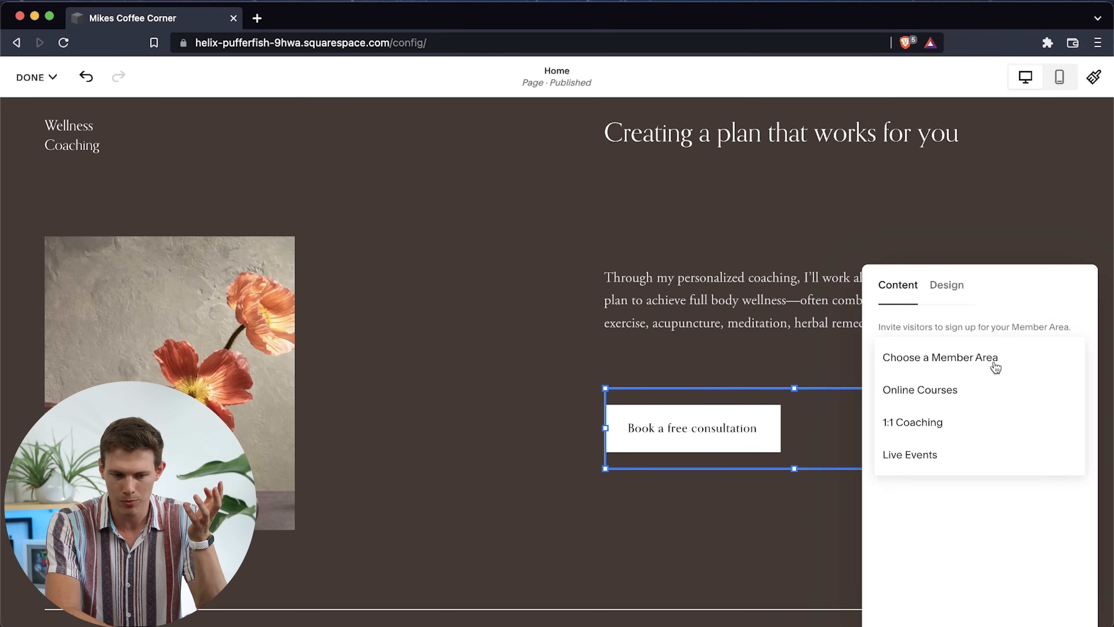
left_click(1011, 239)
left_click(783, 205)
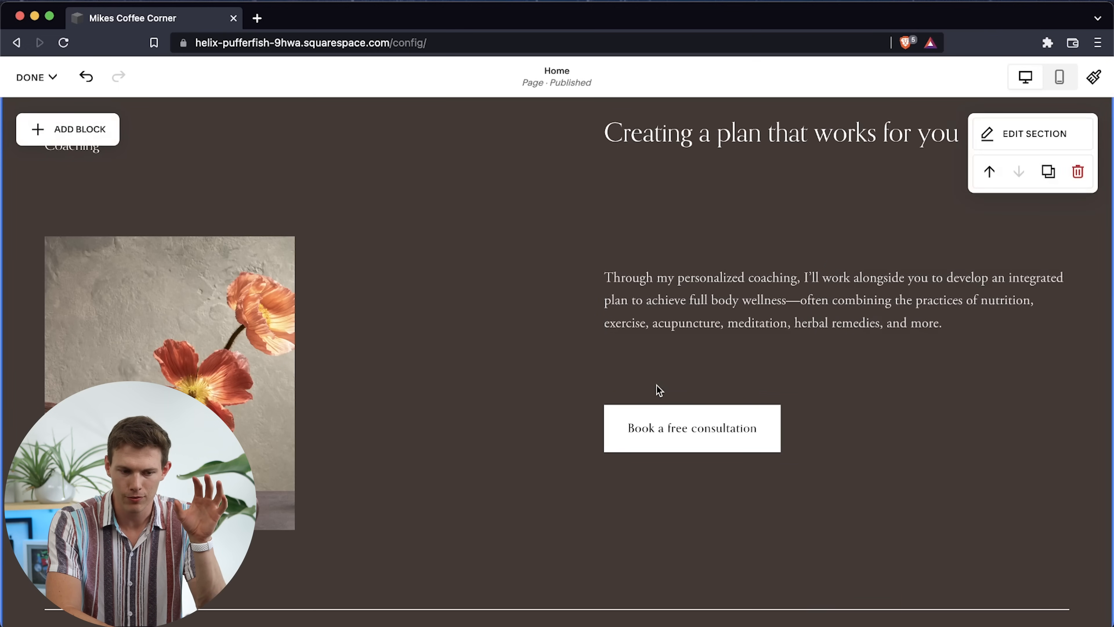
Remove the Book a free consultation member sign-up block from the Wellness Coaching section
left_click_drag(671, 403, 709, 385)
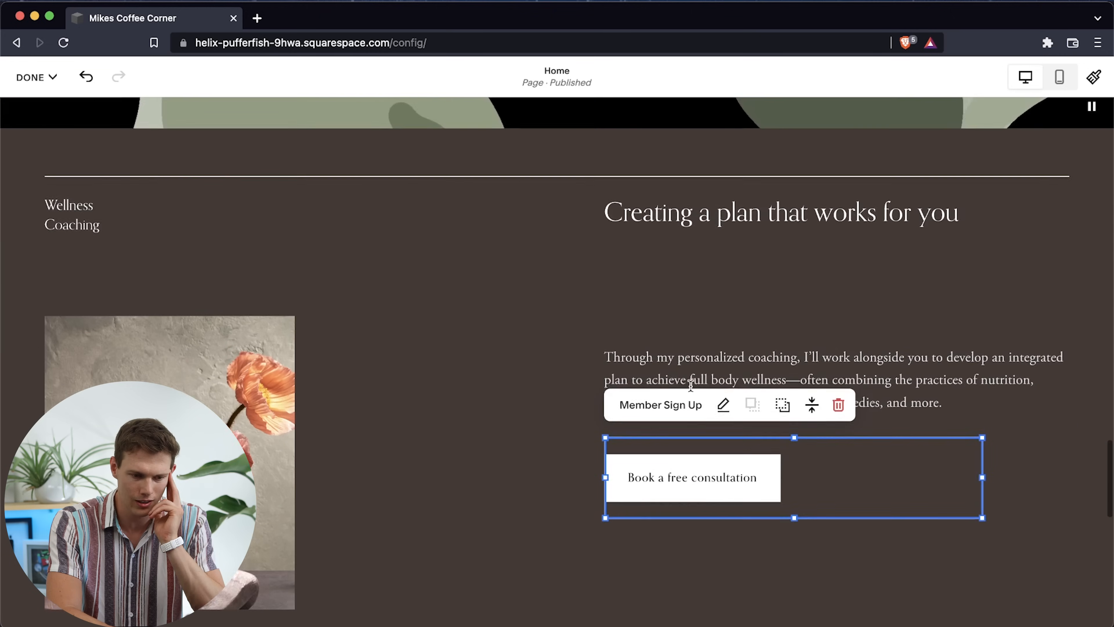
left_click(838, 334)
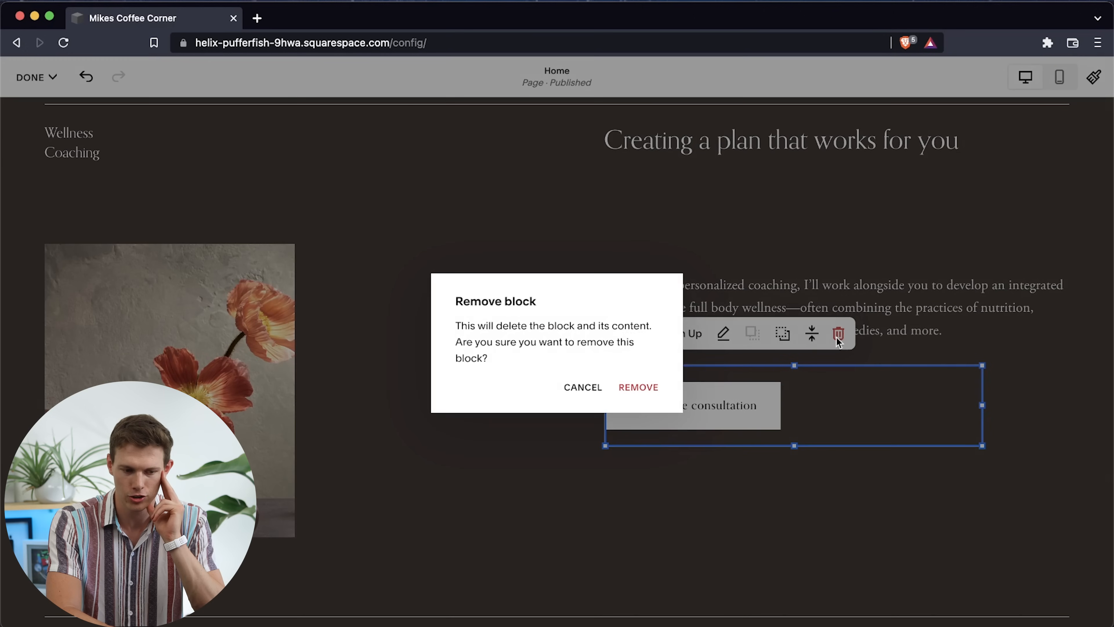
left_click(624, 389)
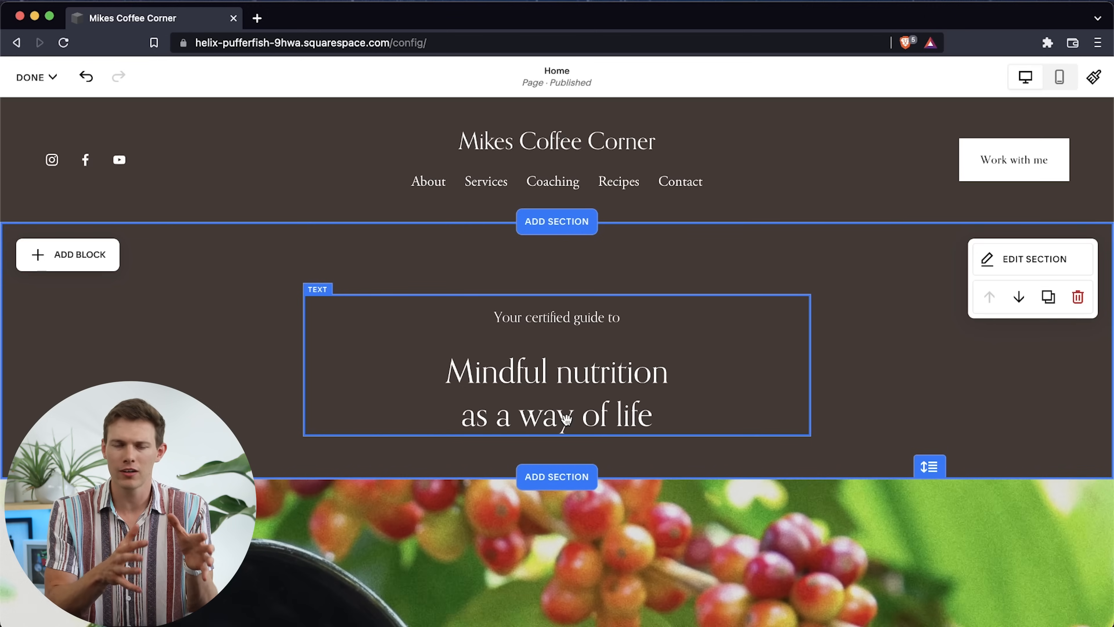
Save the changes to the Home page and exit the page editor
left_click(43, 86)
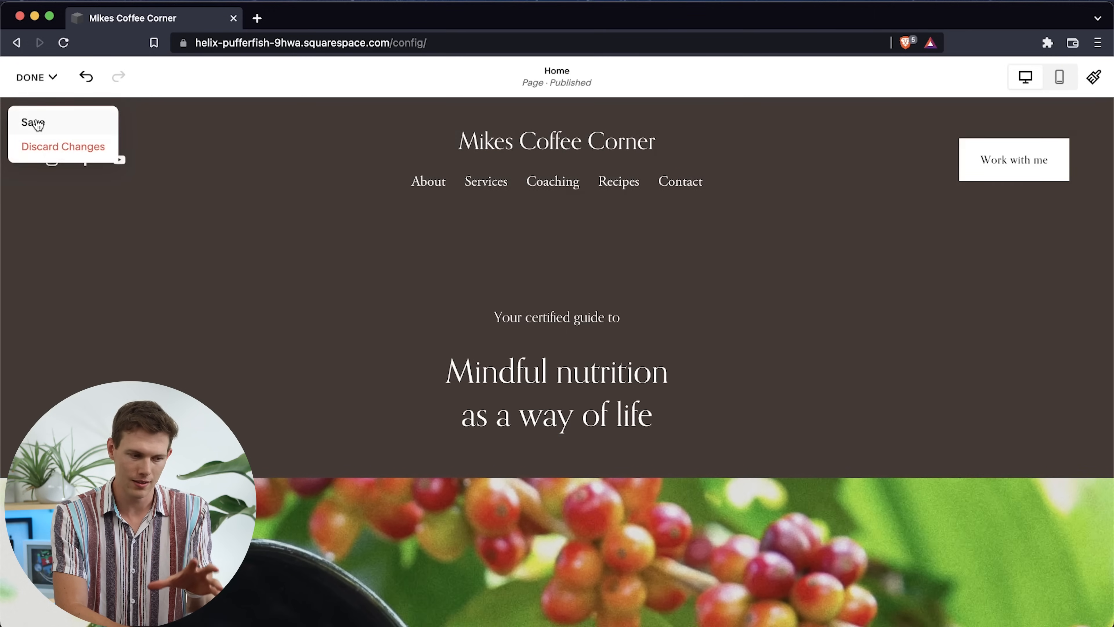
left_click(35, 77)
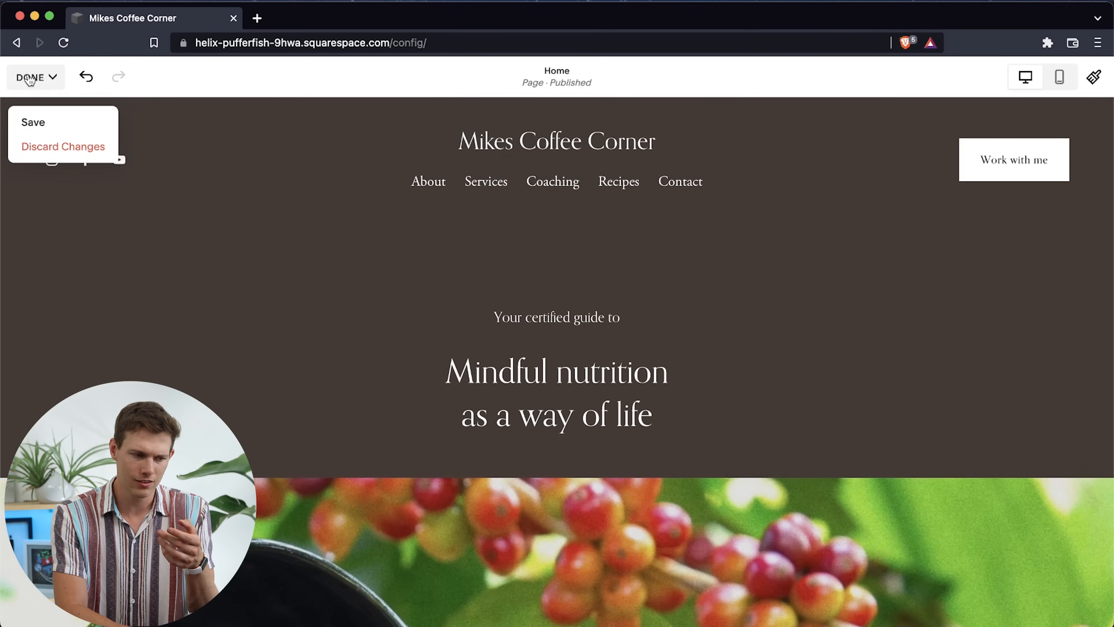
left_click(31, 118)
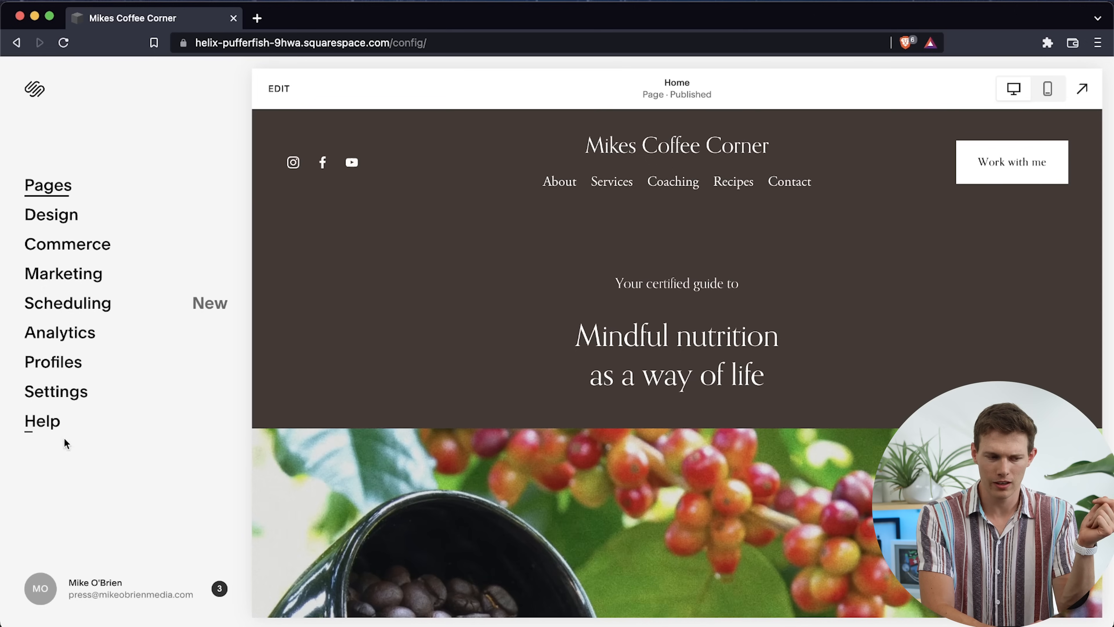
Open the site's page list and look at the Services, About and Home pages in the preview
left_click(53, 187)
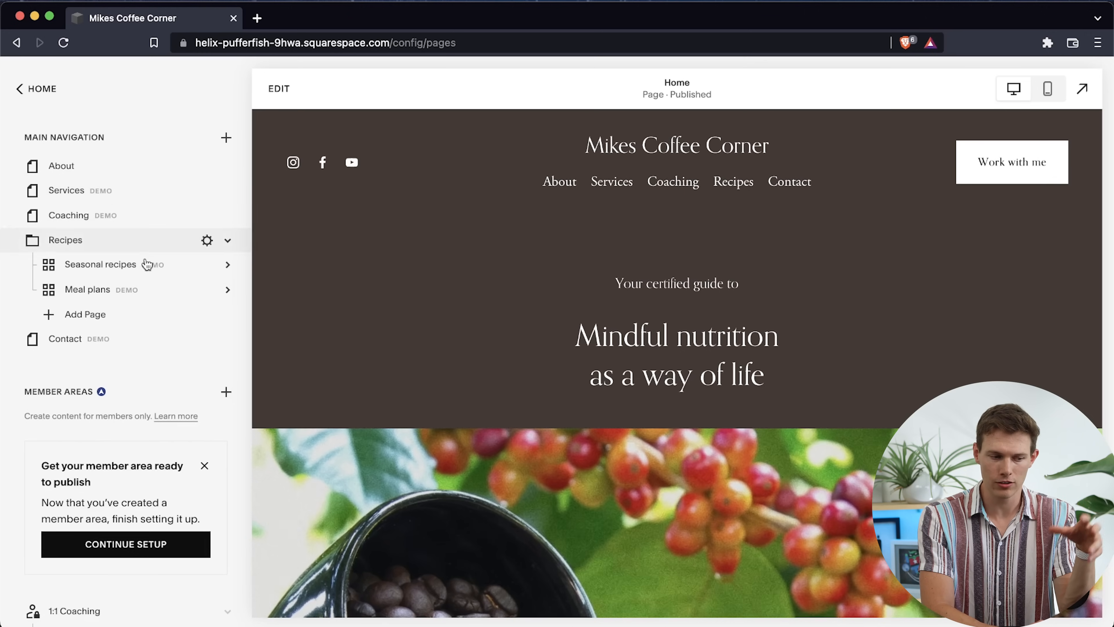
left_click(66, 195)
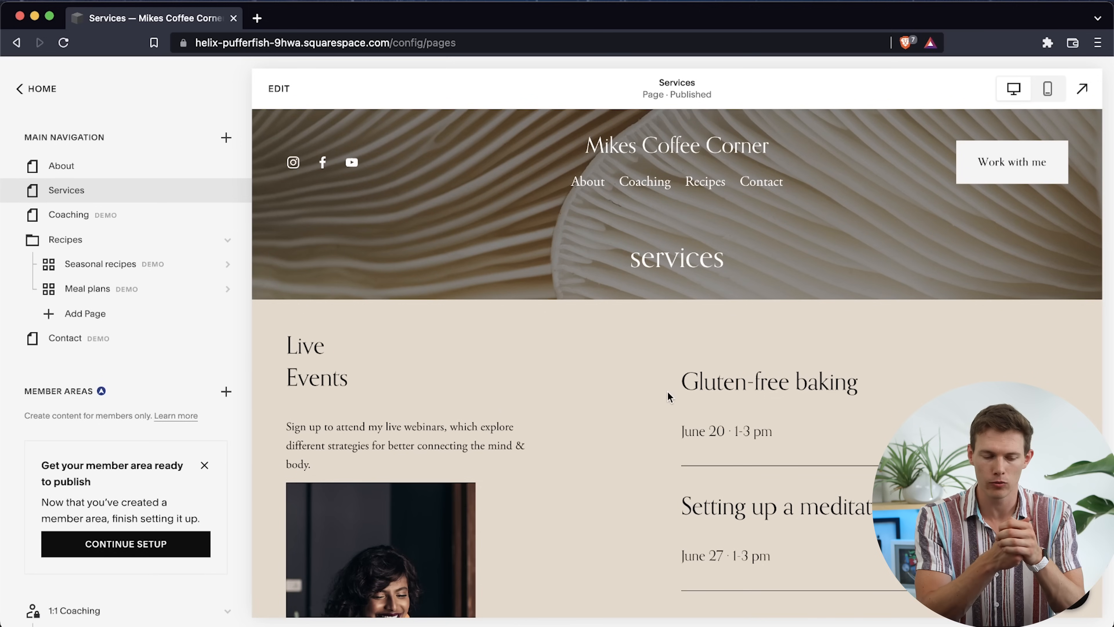
left_click(595, 189)
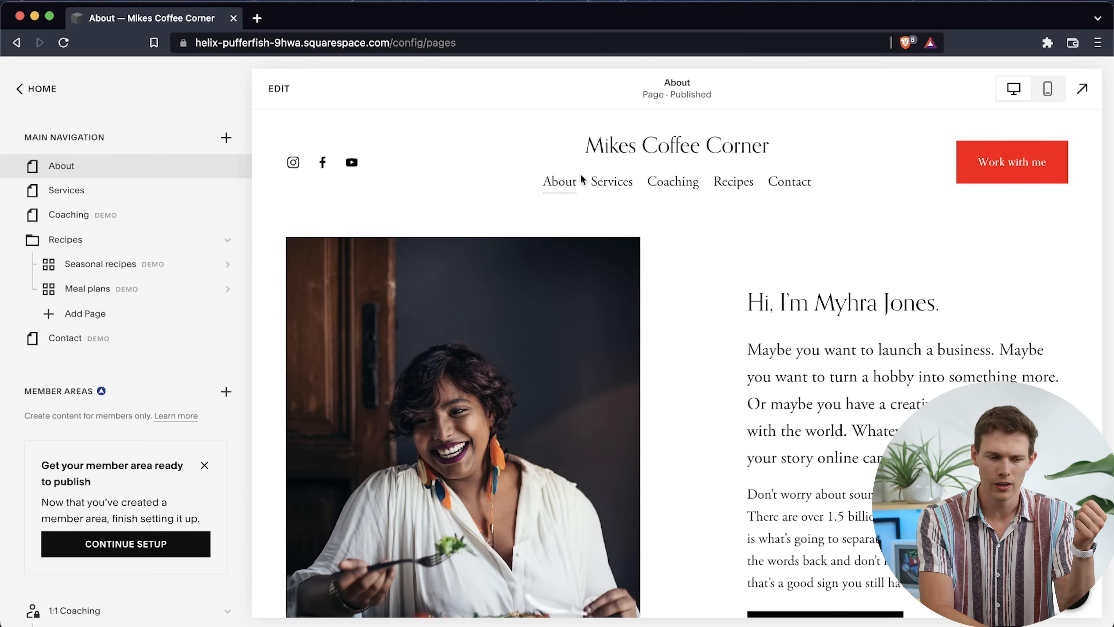
left_click(668, 148)
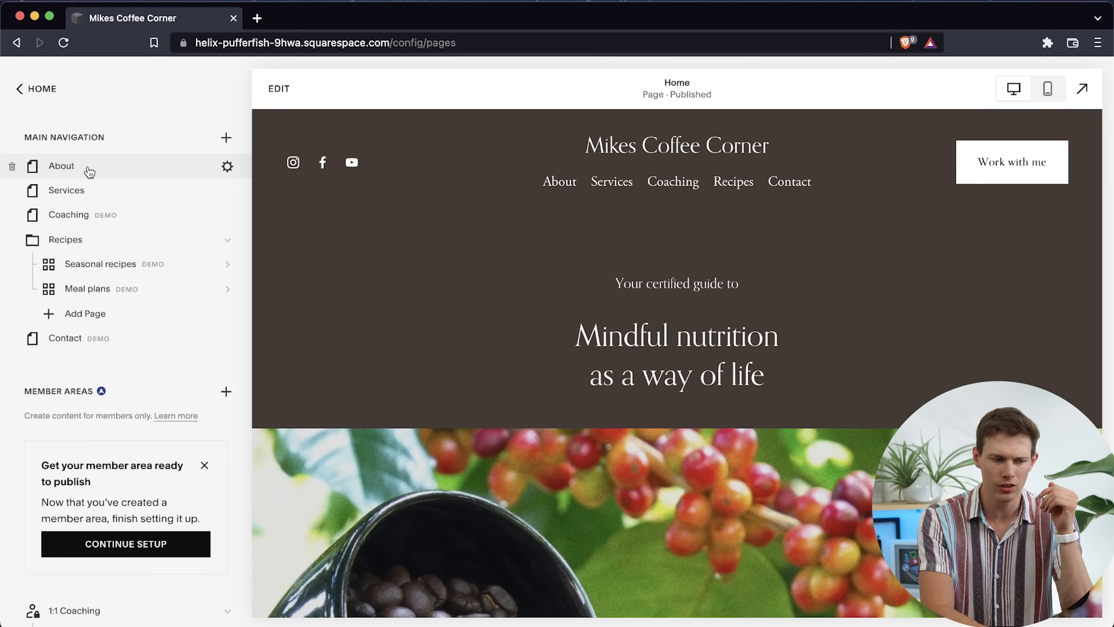
Rearrange the main navigation with About placed last and the Coaching and Services pages nested in the Recipes folder
left_click_drag(90, 171, 74, 348)
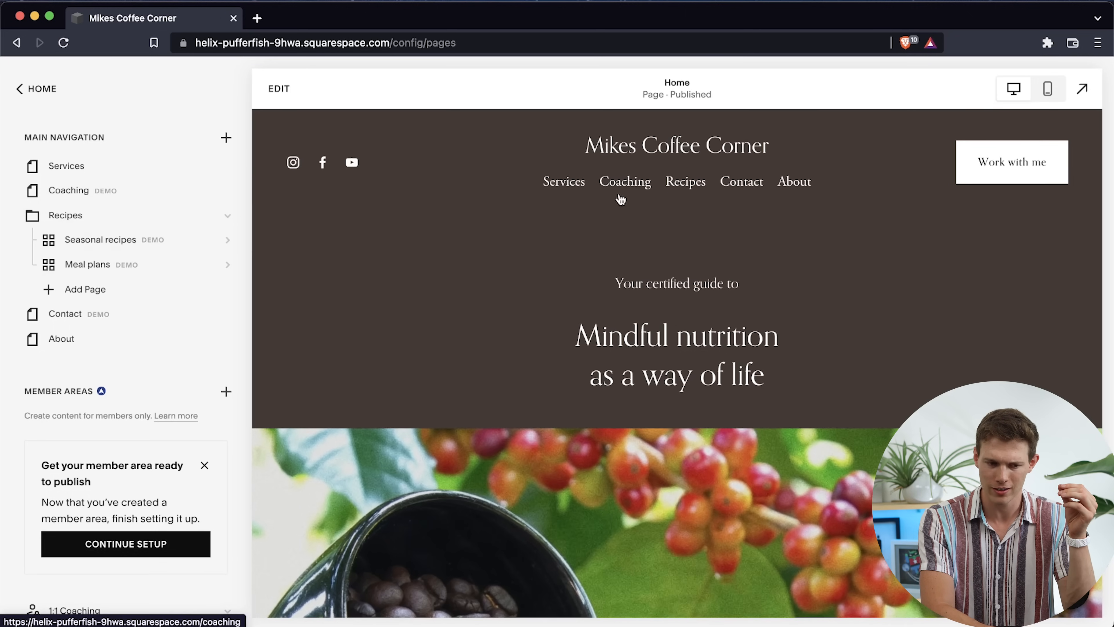
mouse_move(682, 181)
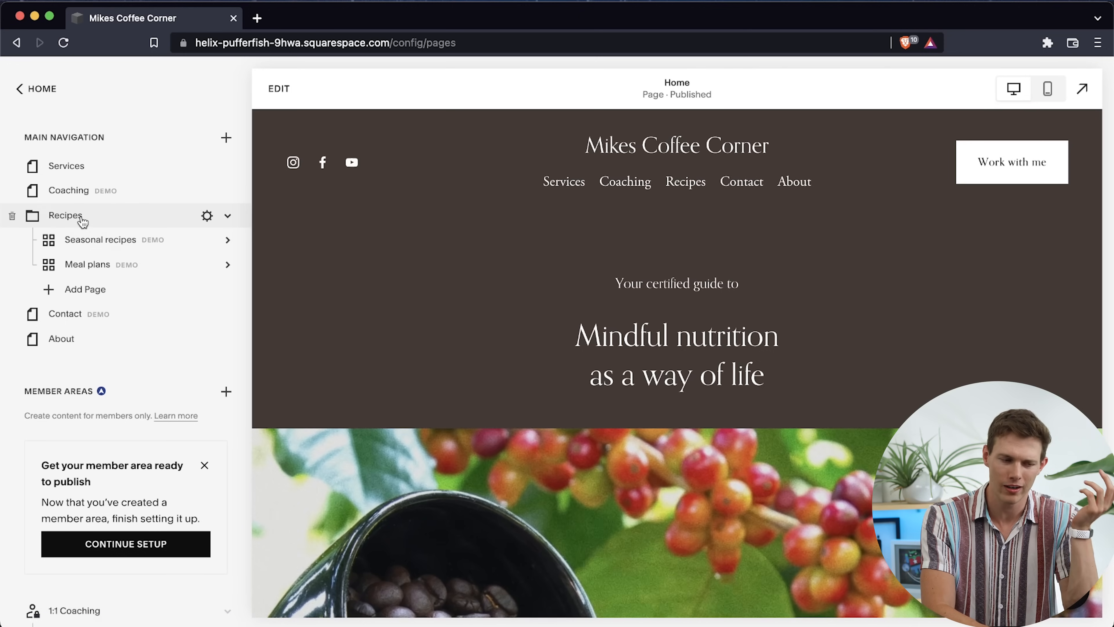
left_click_drag(69, 194, 79, 260)
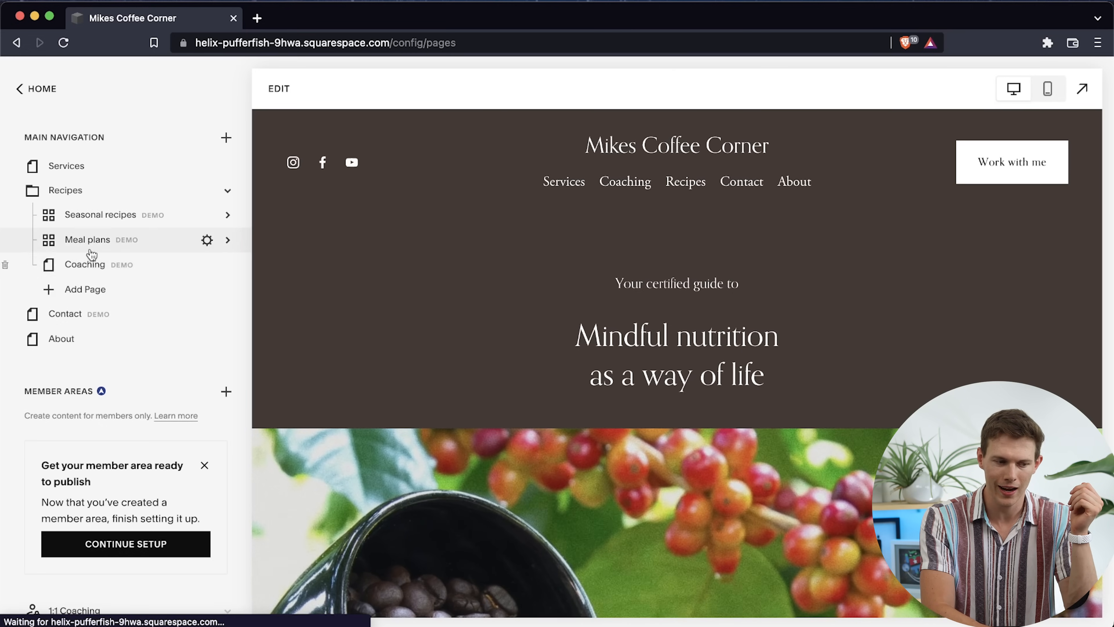
left_click_drag(62, 166, 86, 243)
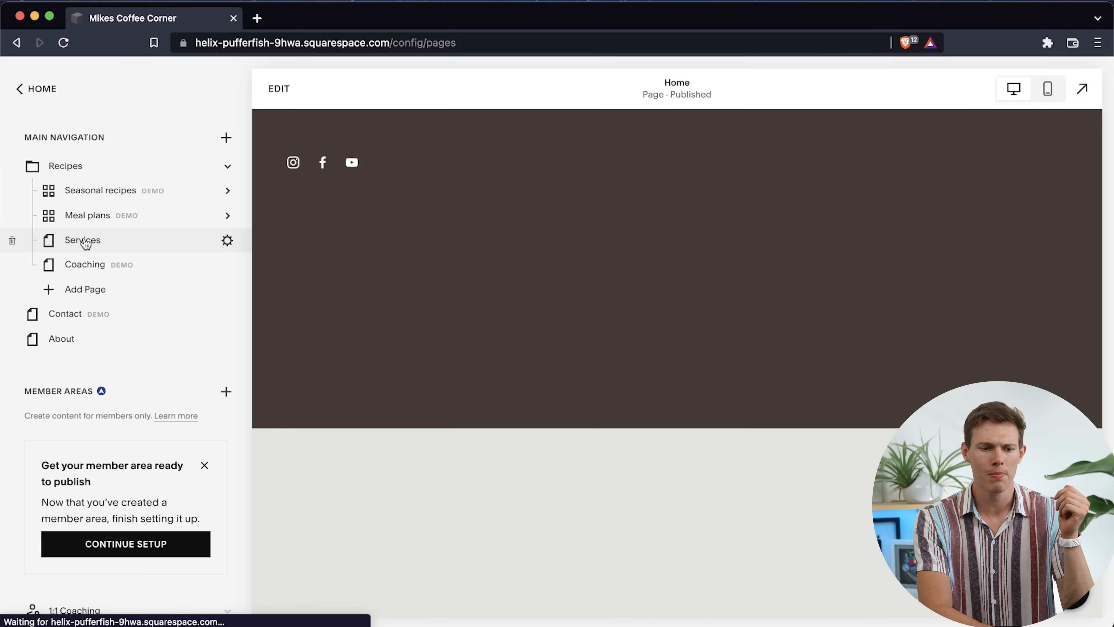
mouse_move(630, 184)
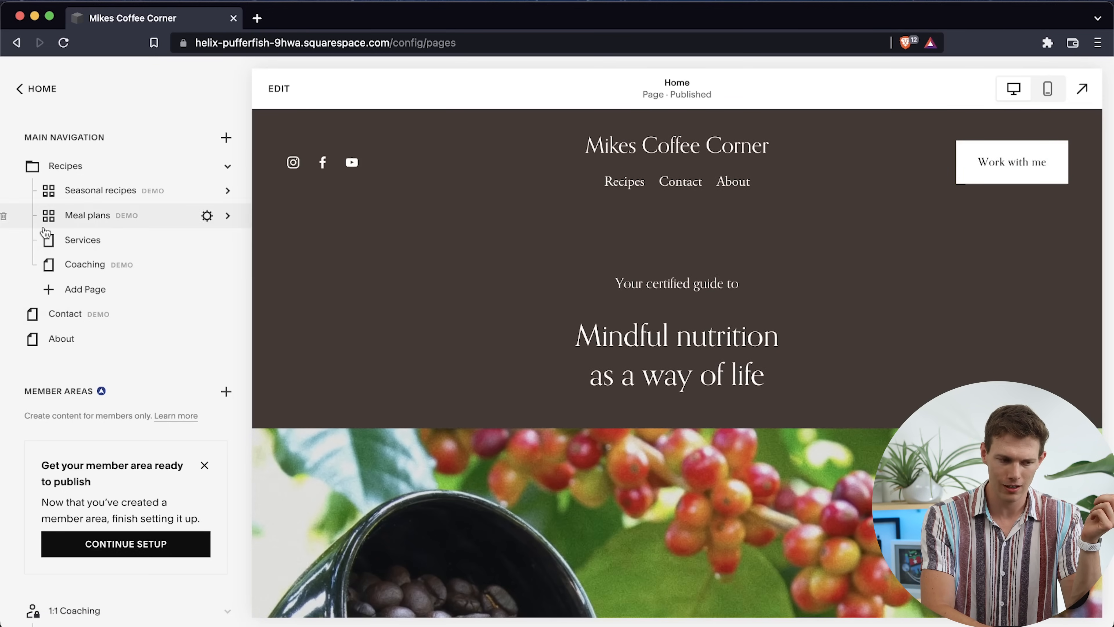
left_click(81, 289)
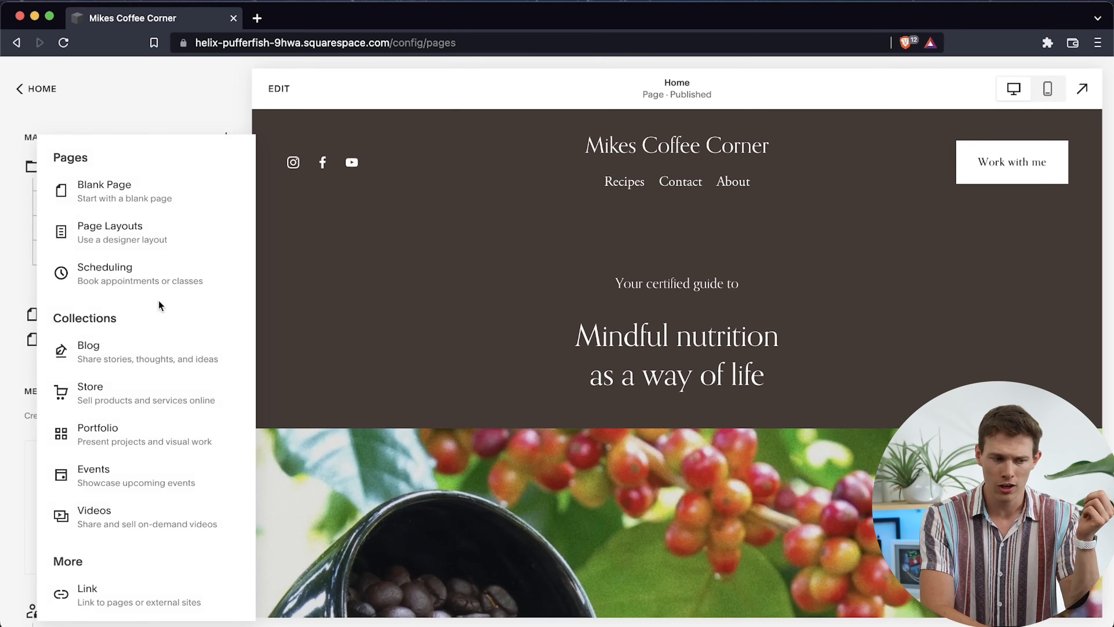
scroll(159, 301, "down", 1)
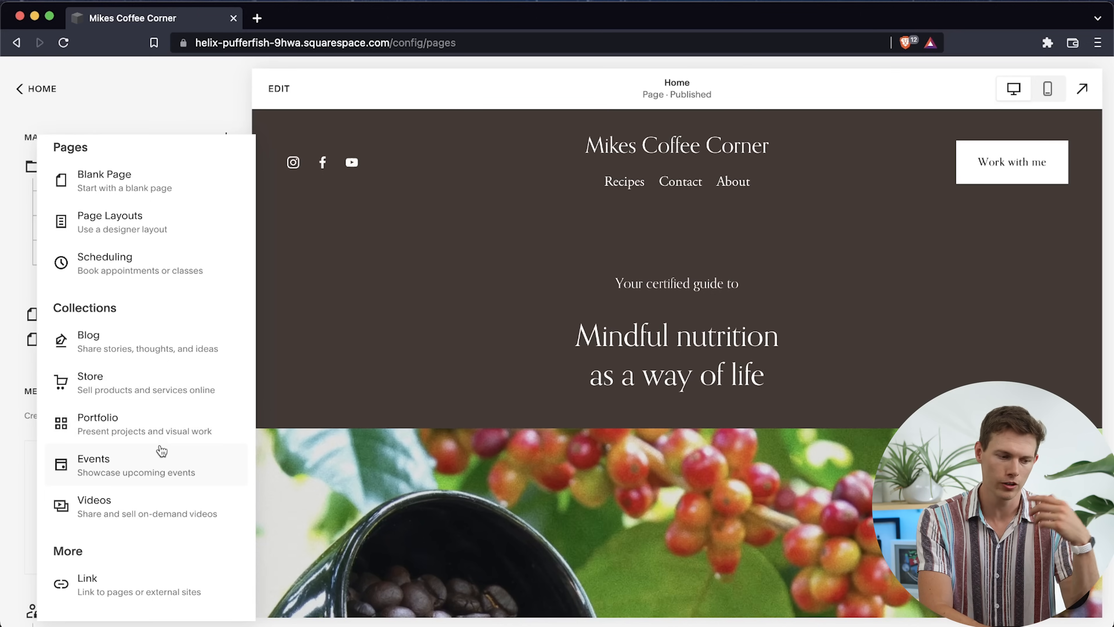
left_click(163, 598)
left_click(481, 363)
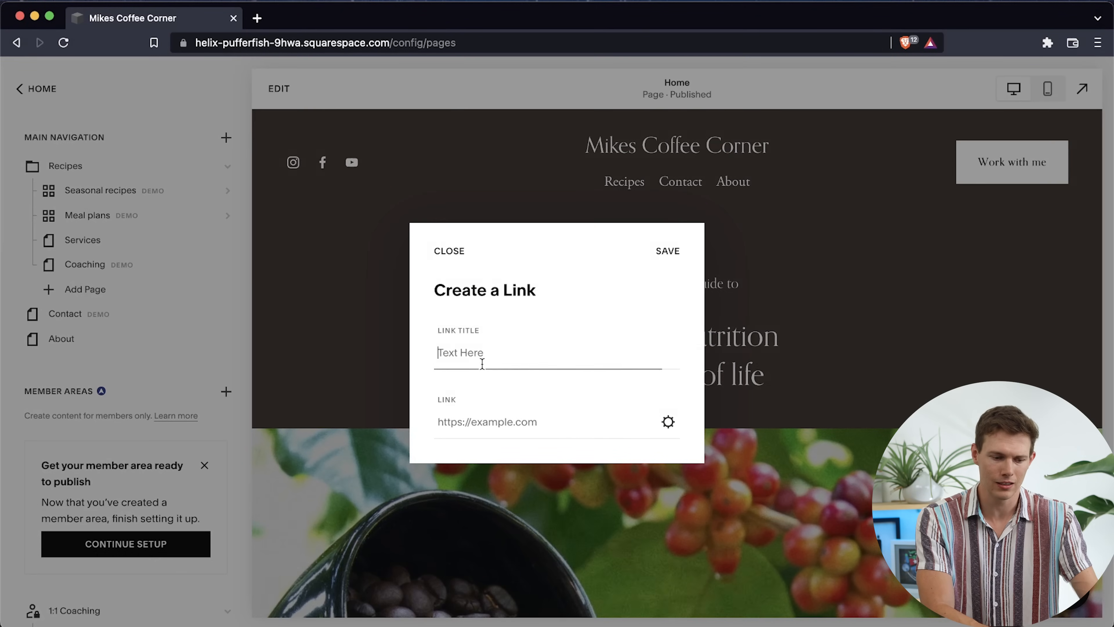
type("Youtub")
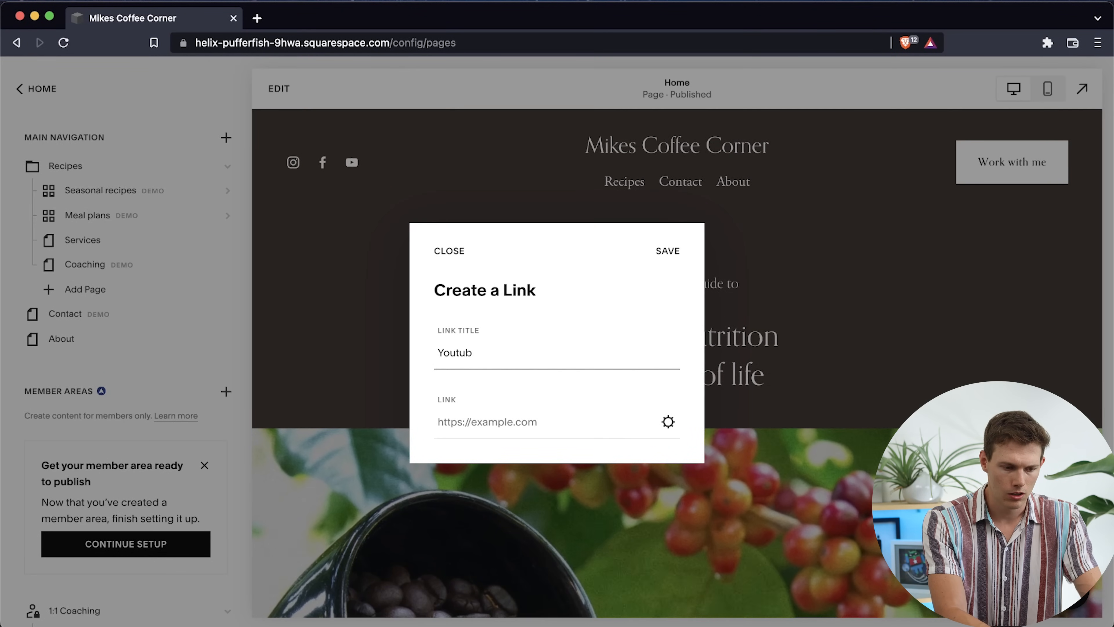
key("Tab")
type("htt")
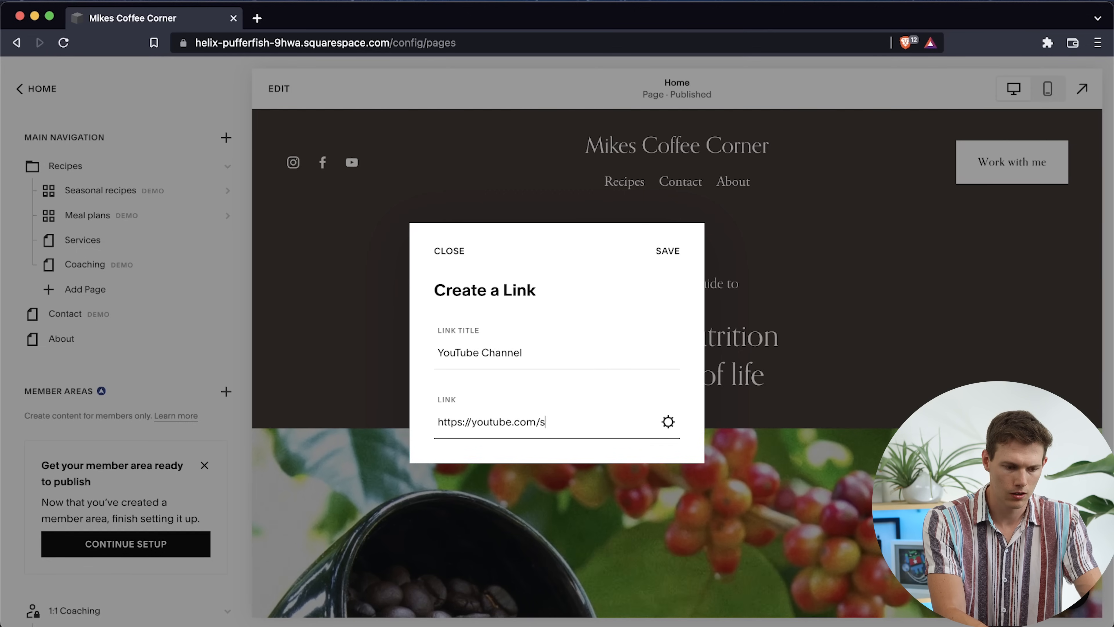
left_click(658, 250)
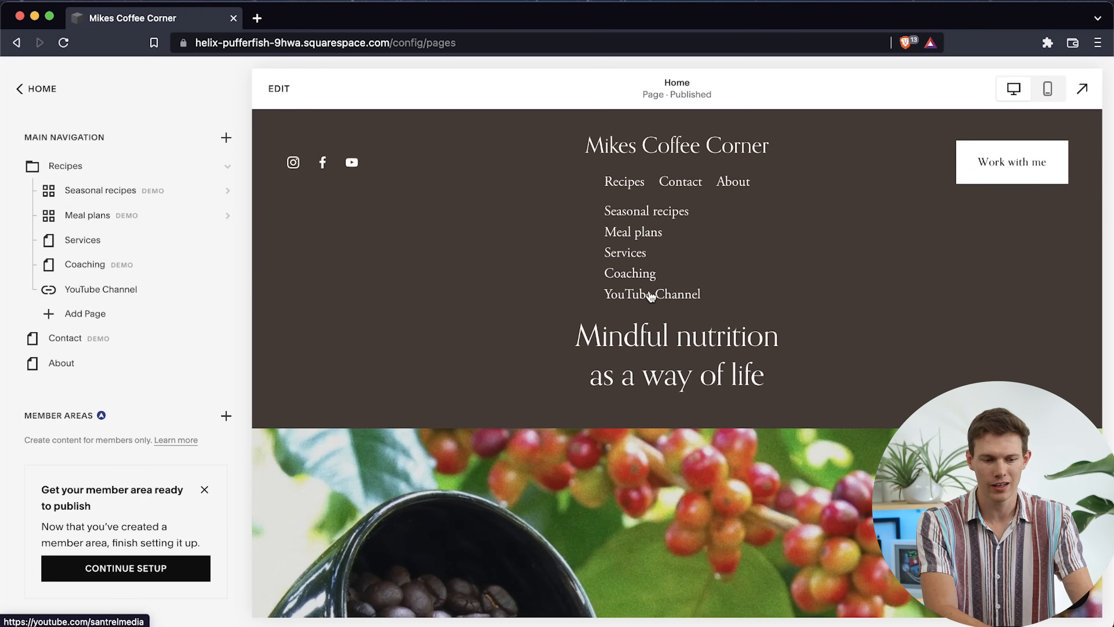
left_click(651, 297)
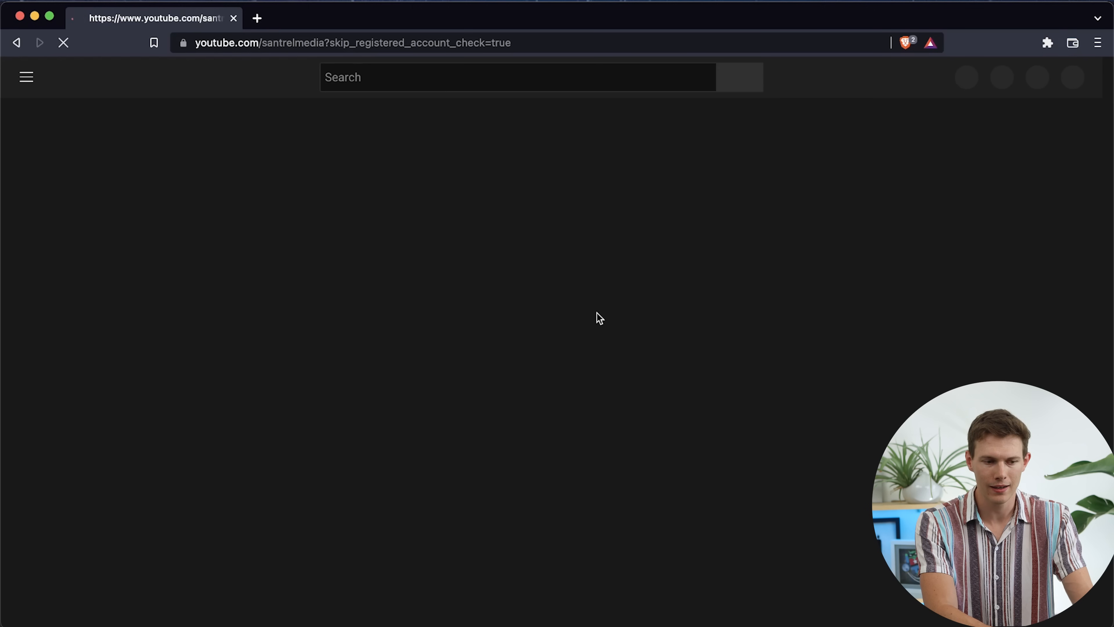
scroll(597, 312, "left", 5)
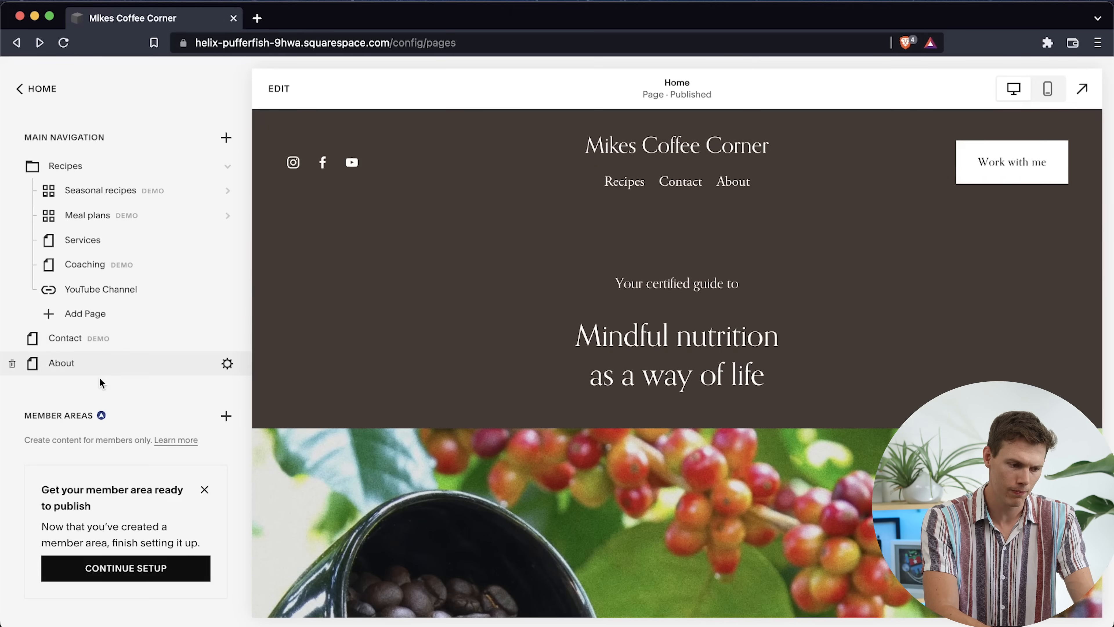
Examine the prices and features of the Member Areas plans, leaving the plan page without choosing one
scroll(122, 417, "down", 5)
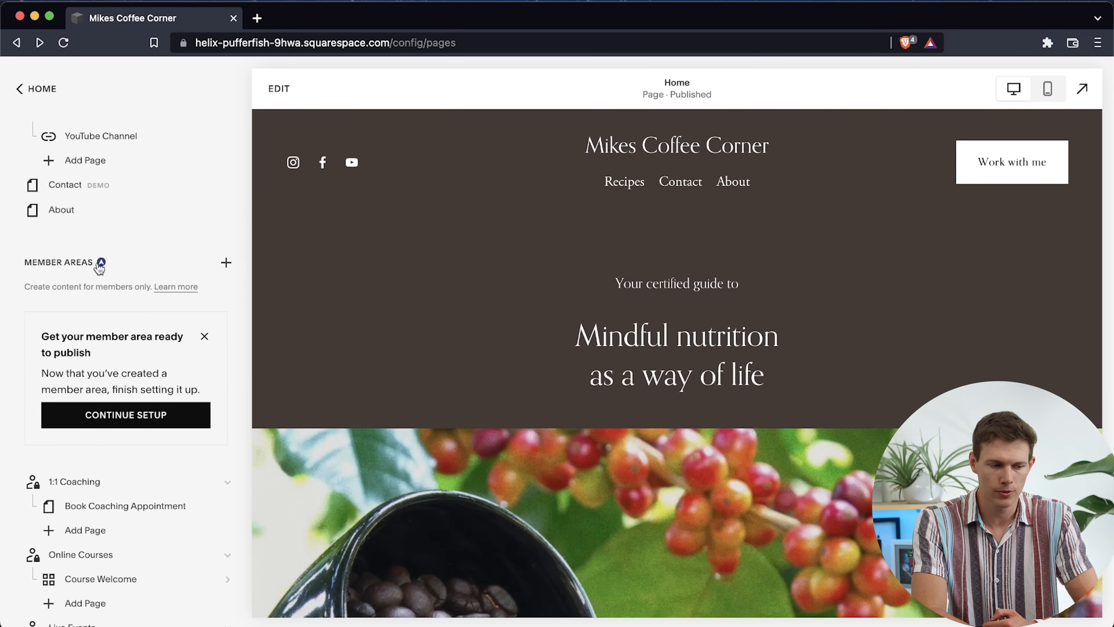
left_click(222, 266)
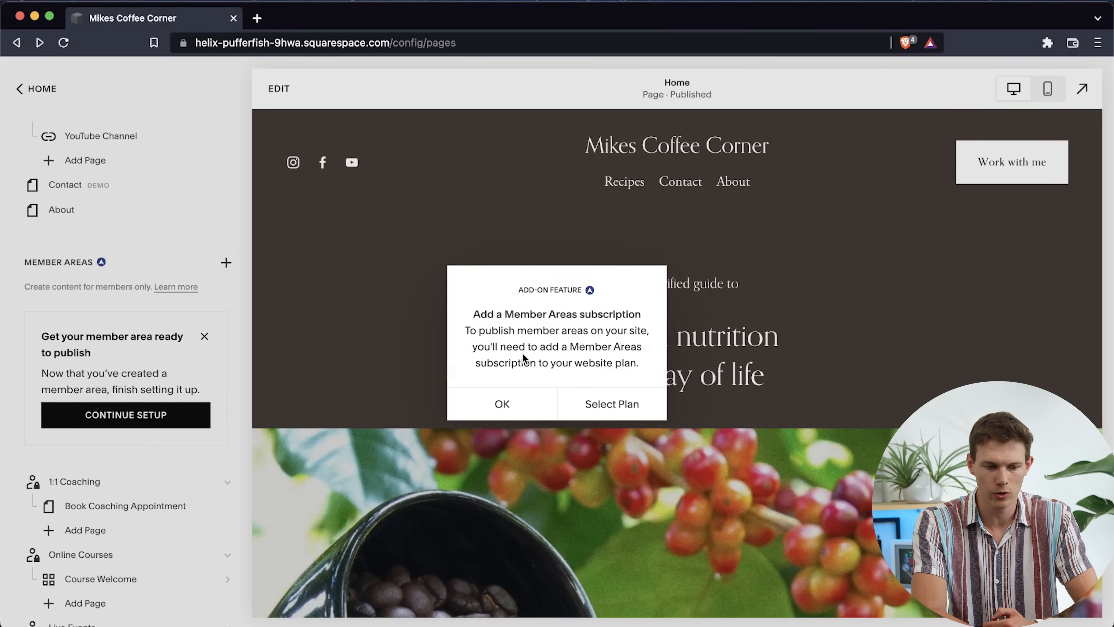
left_click(622, 408)
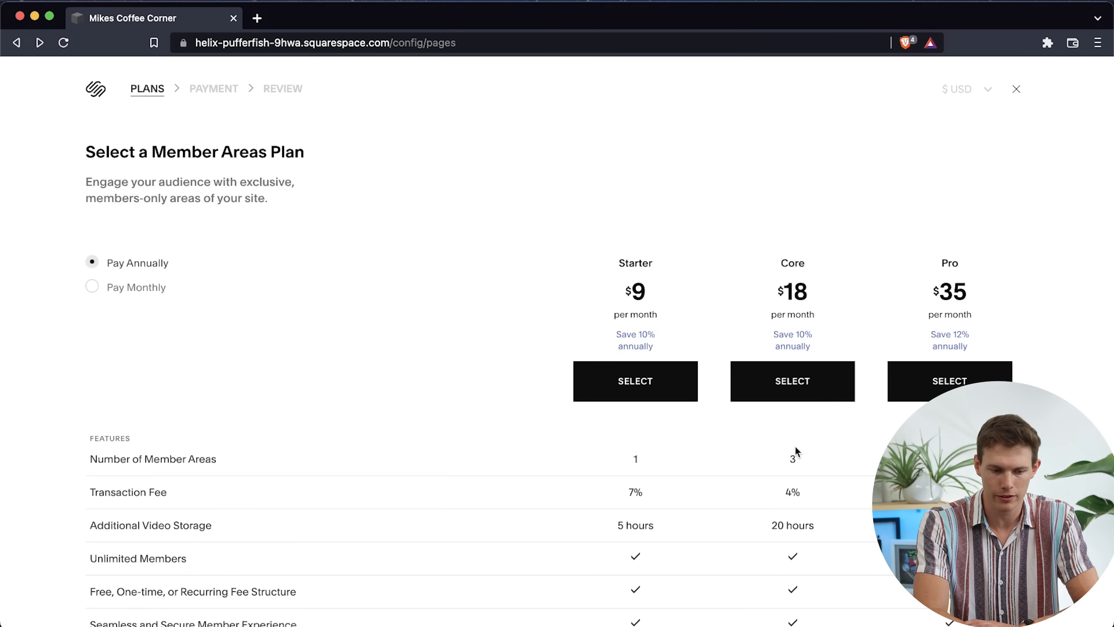
scroll(884, 344, "down", 6)
scroll(884, 344, "up", 3)
scroll(884, 342, "up", 1)
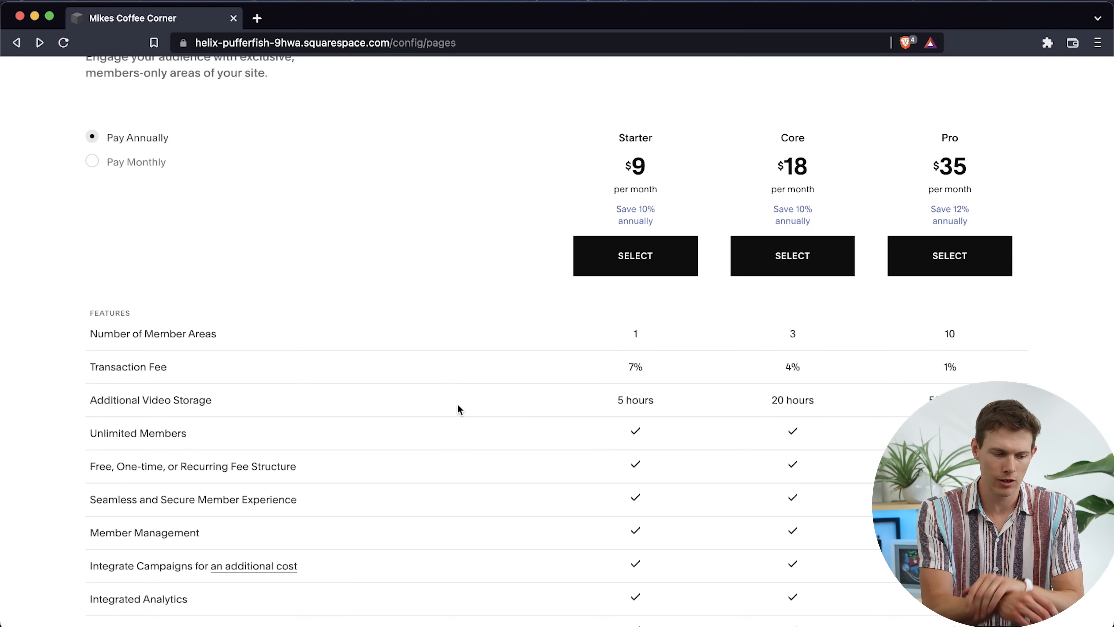
scroll(471, 504, "down", 5)
scroll(471, 515, "up", 8)
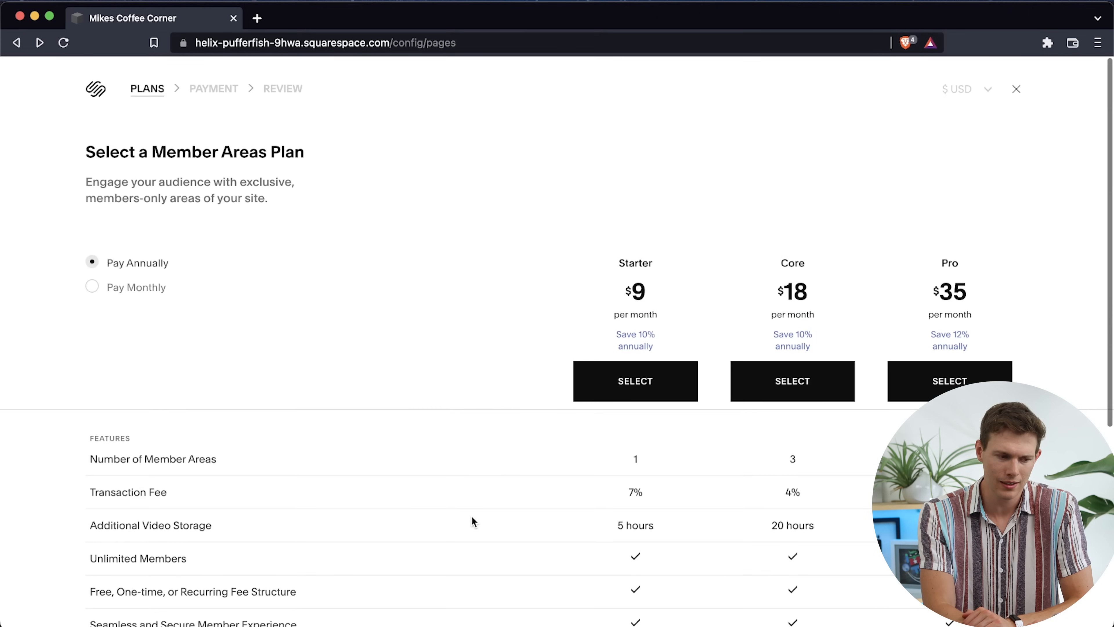
left_click(1021, 92)
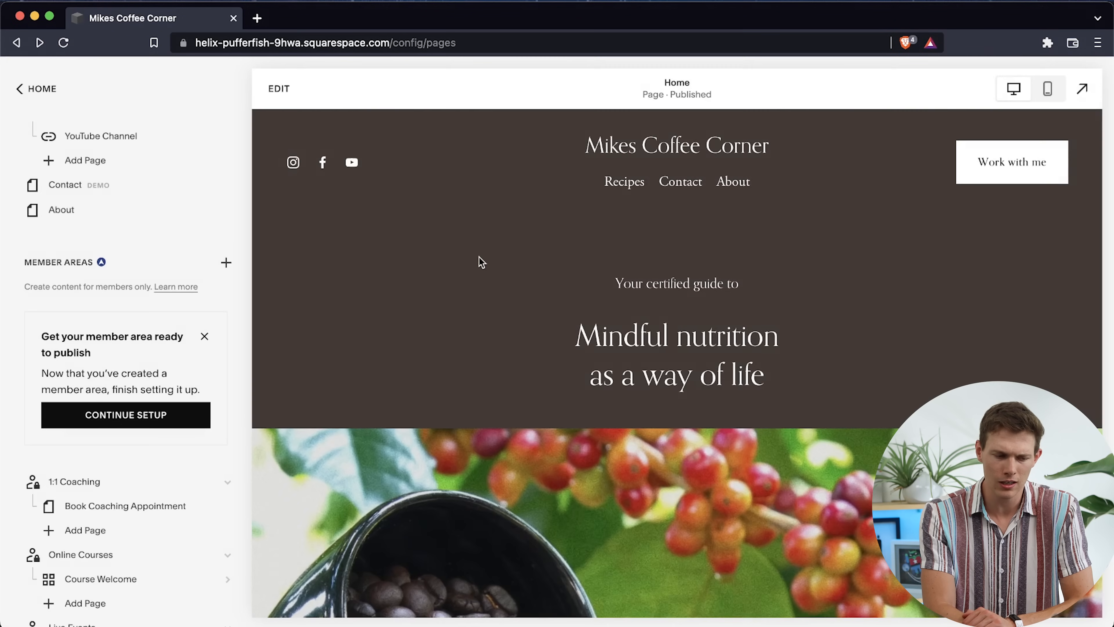
Delete the 1:1 Coaching, Online Courses and Live Events member areas from the site
scroll(142, 325, "down", 4)
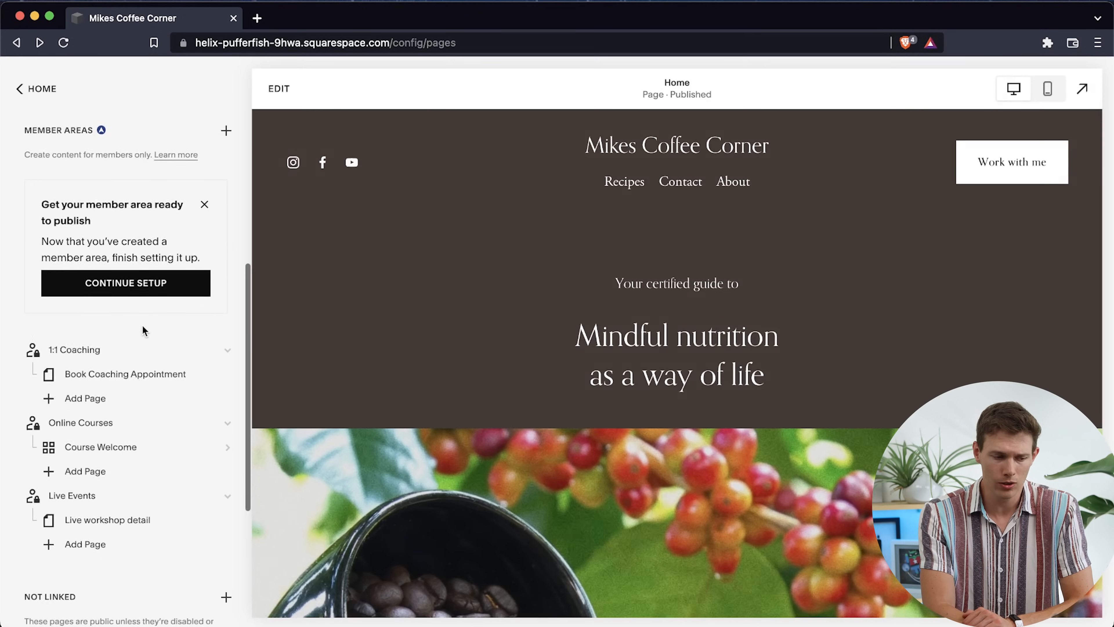
scroll(143, 331, "down", 2)
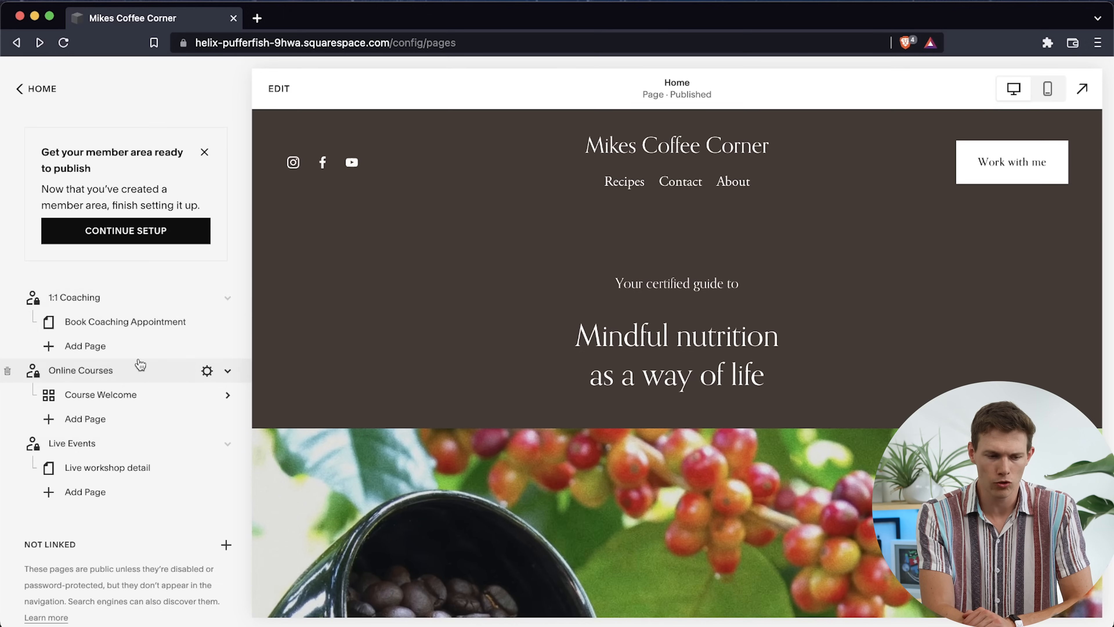
scroll(138, 366, "up", 10)
scroll(139, 358, "down", 5)
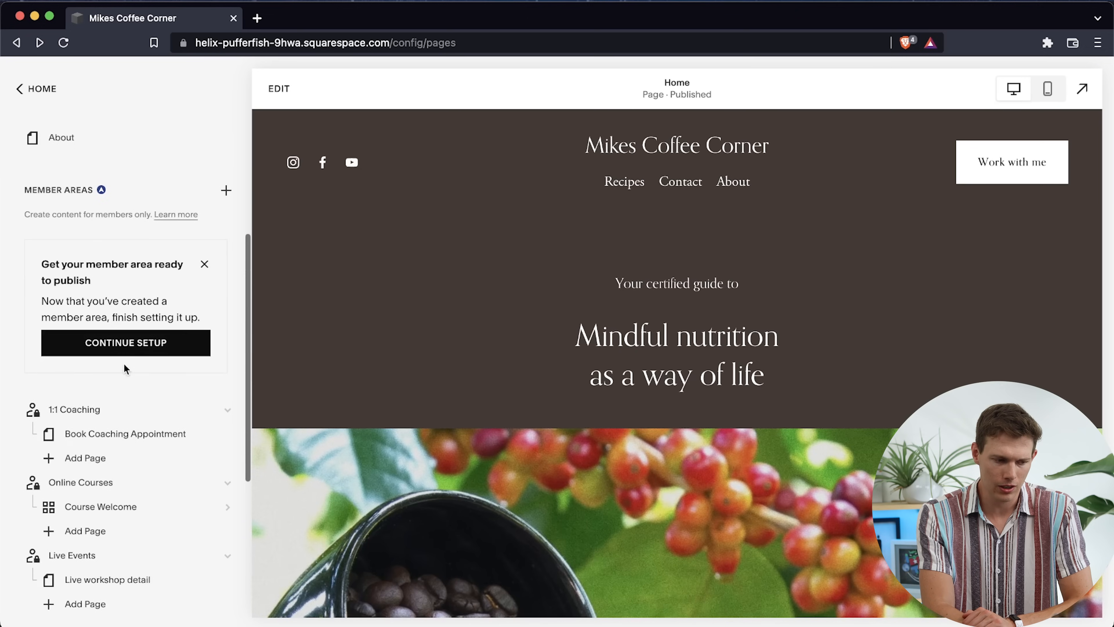
left_click(12, 410)
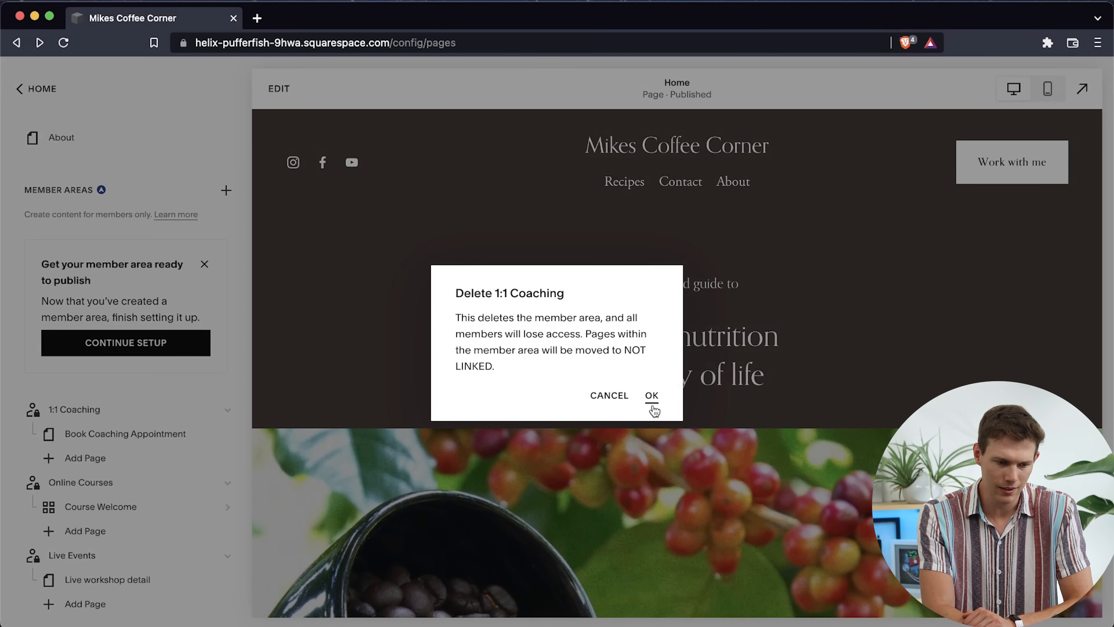
left_click(653, 407)
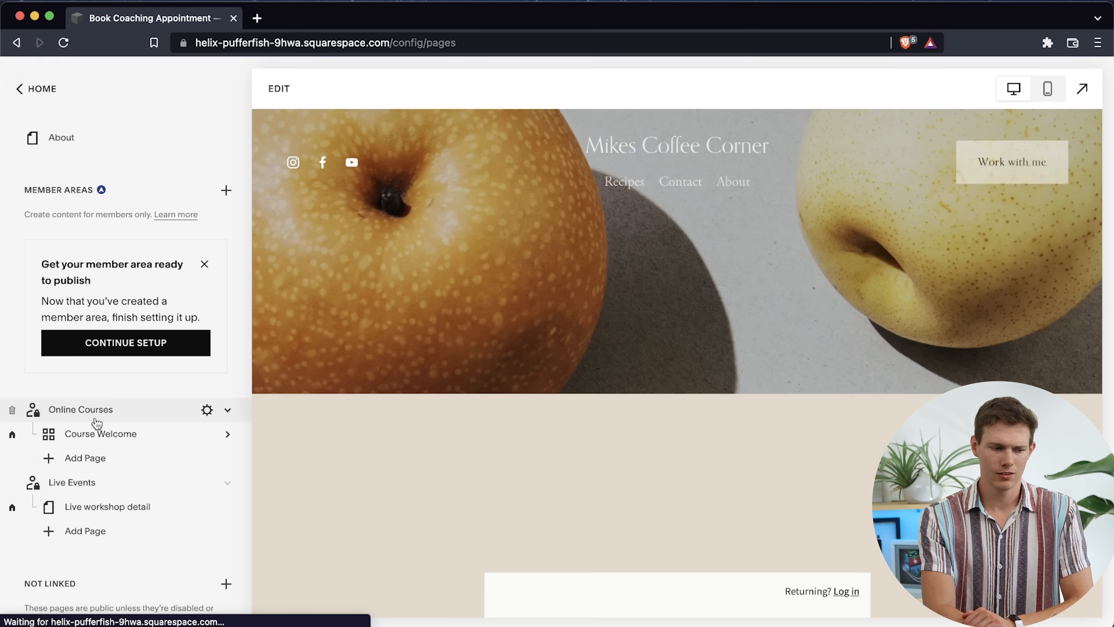
left_click(10, 411)
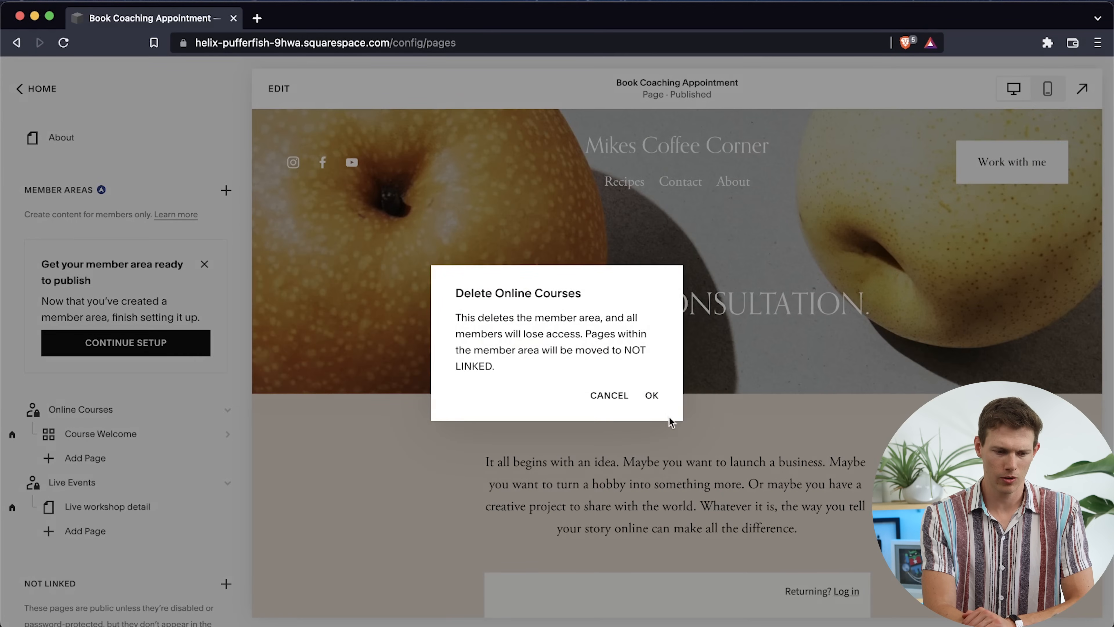
left_click(653, 399)
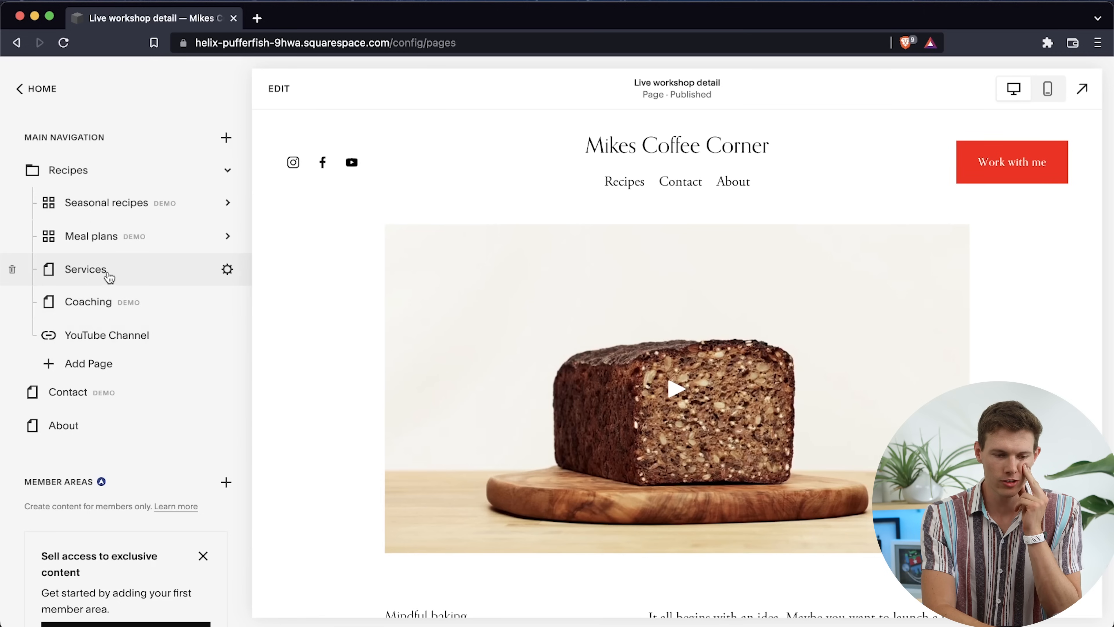
Move the Services page out of the Recipes folder into the Not Linked pages
mouse_move(639, 187)
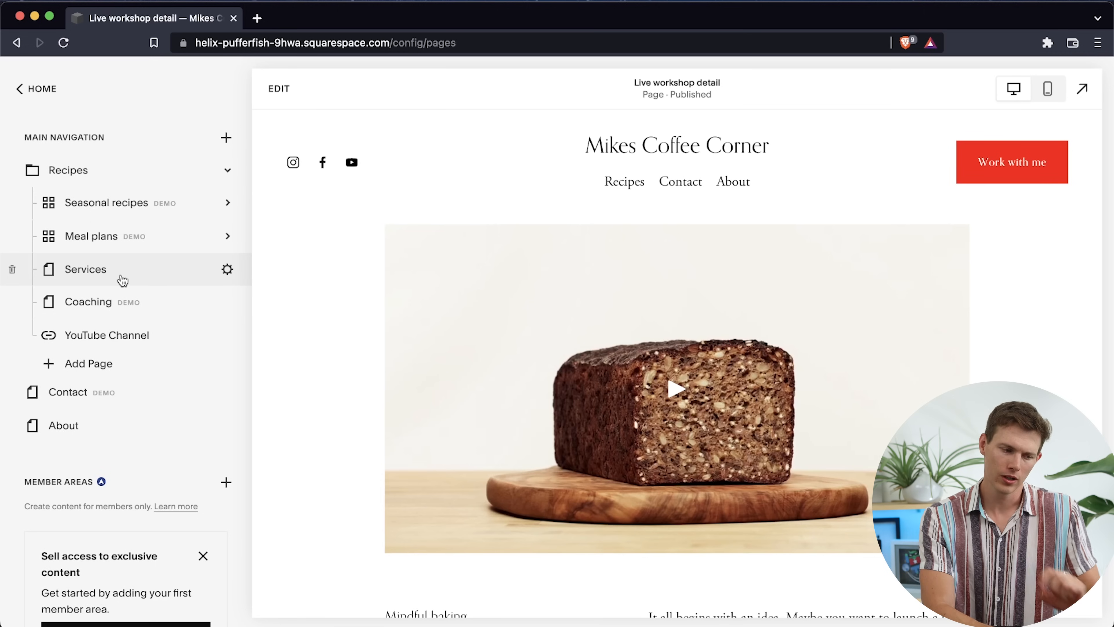
left_click_drag(123, 281, 100, 387)
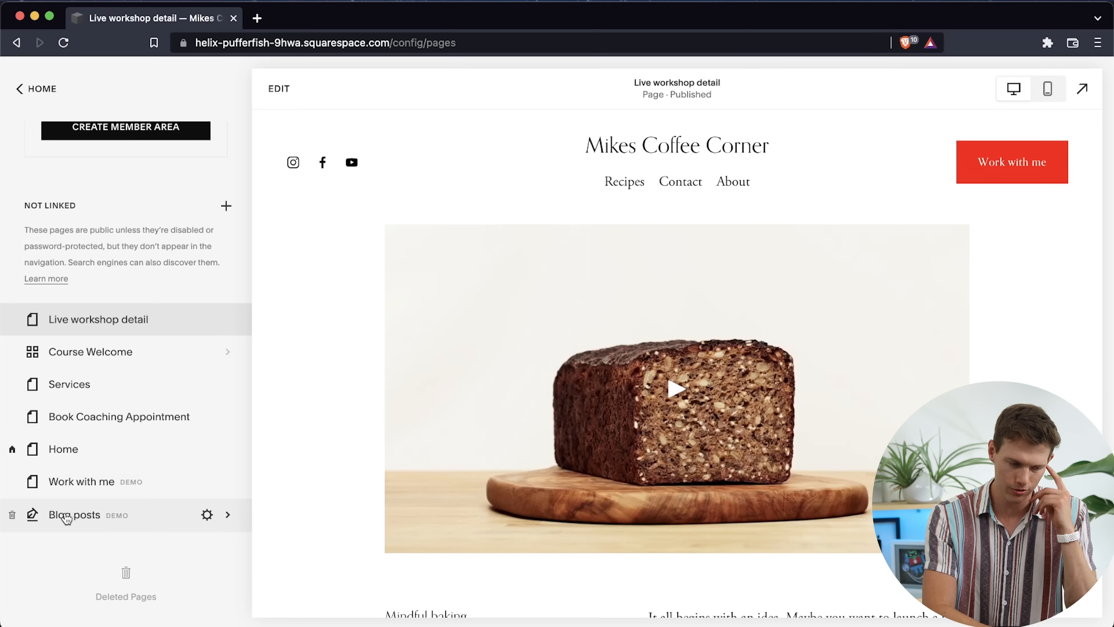
In the Contact page's settings, change both the page title and the navigation title to Contact Us
scroll(77, 480, "up", 5)
scroll(80, 479, "up", 5)
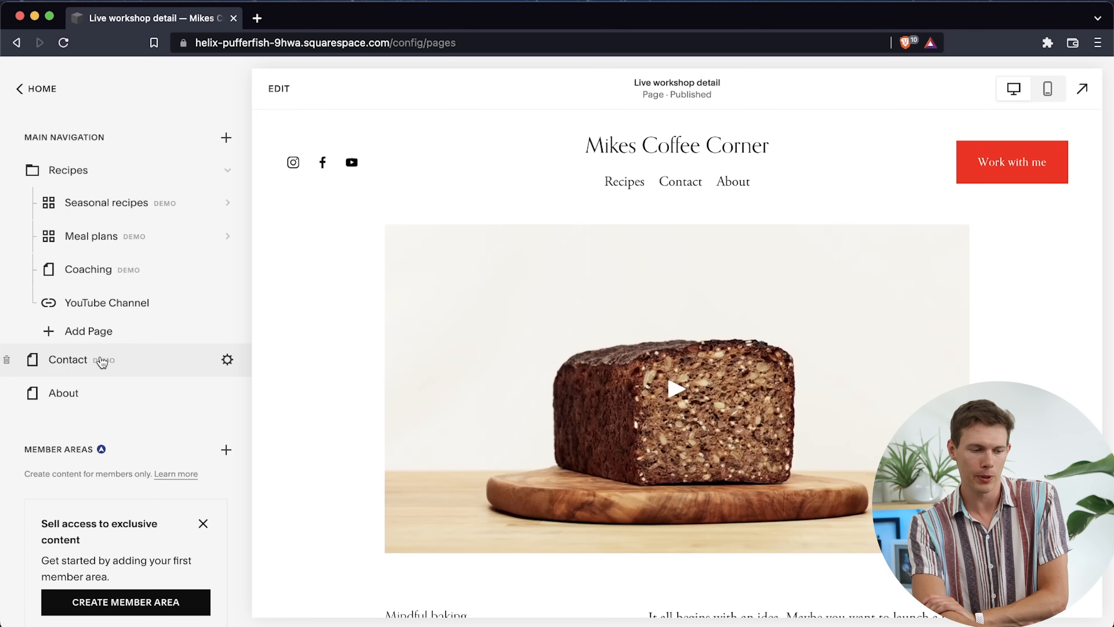
left_click(54, 359)
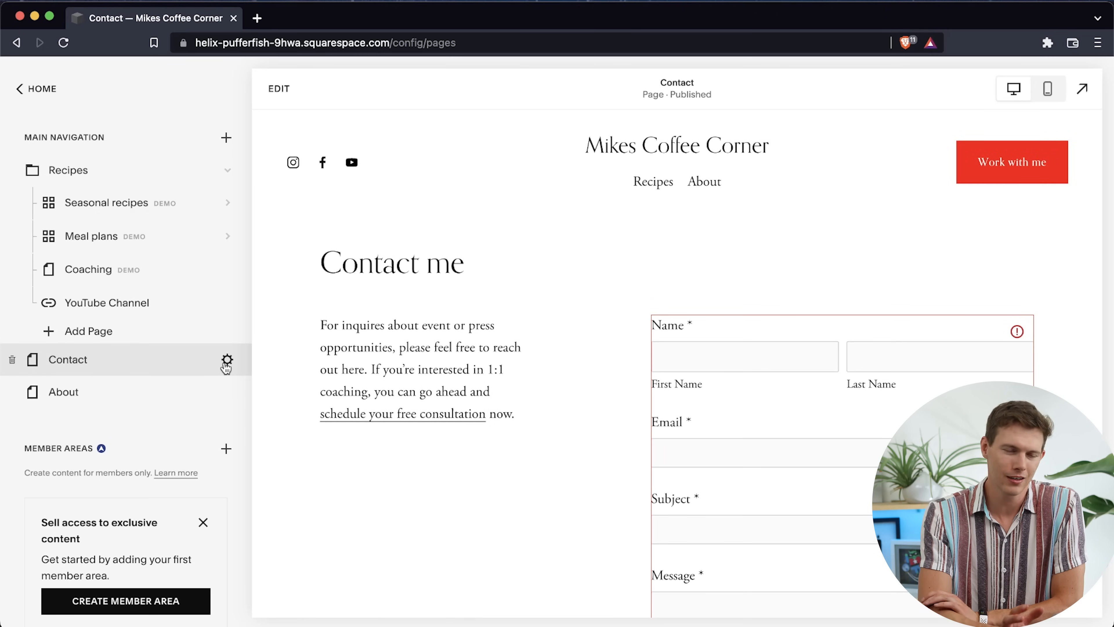
left_click(226, 363)
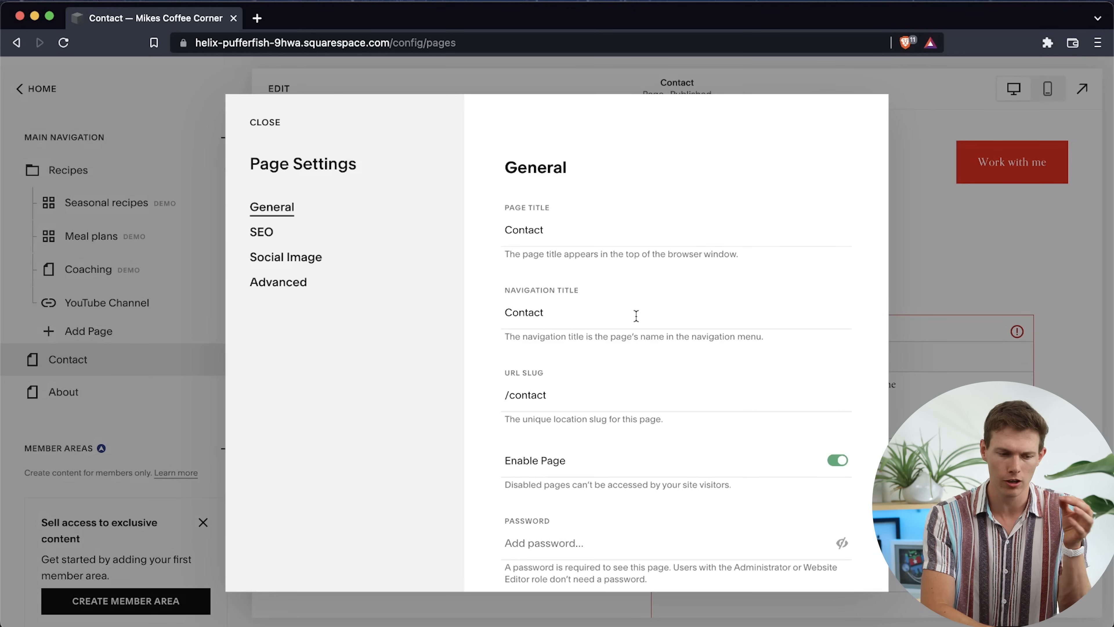
left_click(611, 235)
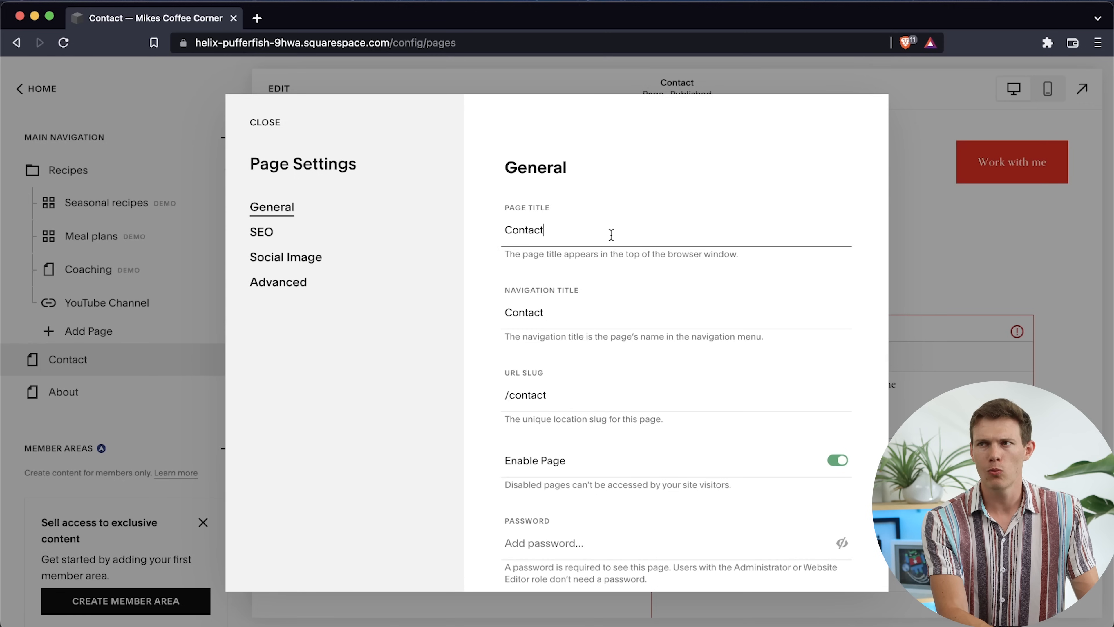
type("Us")
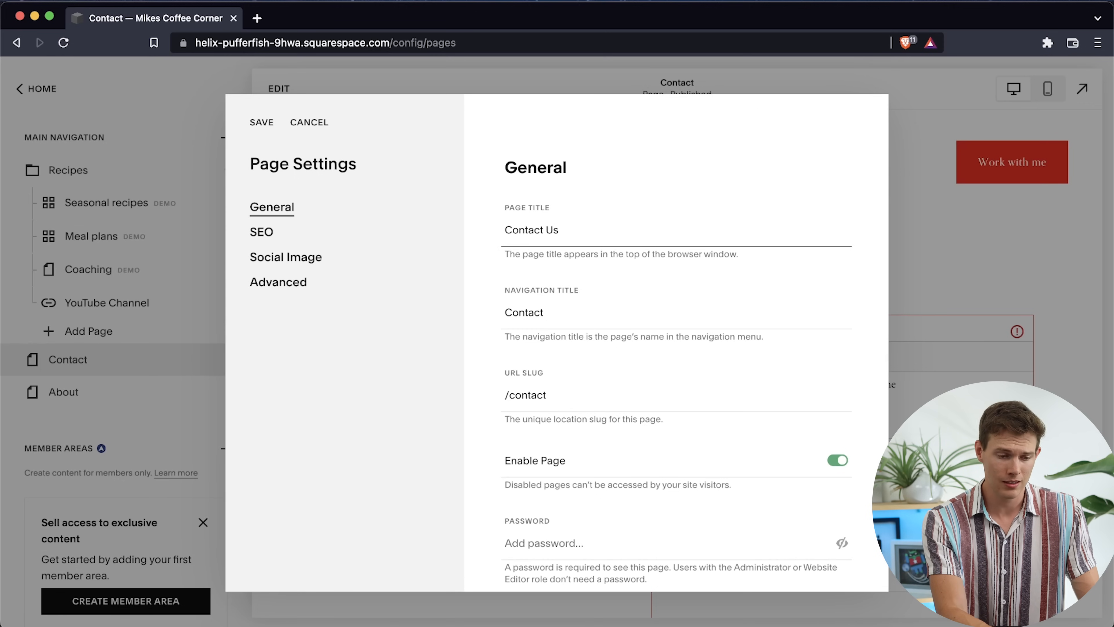
key("Tab")
key("Right")
type("Us")
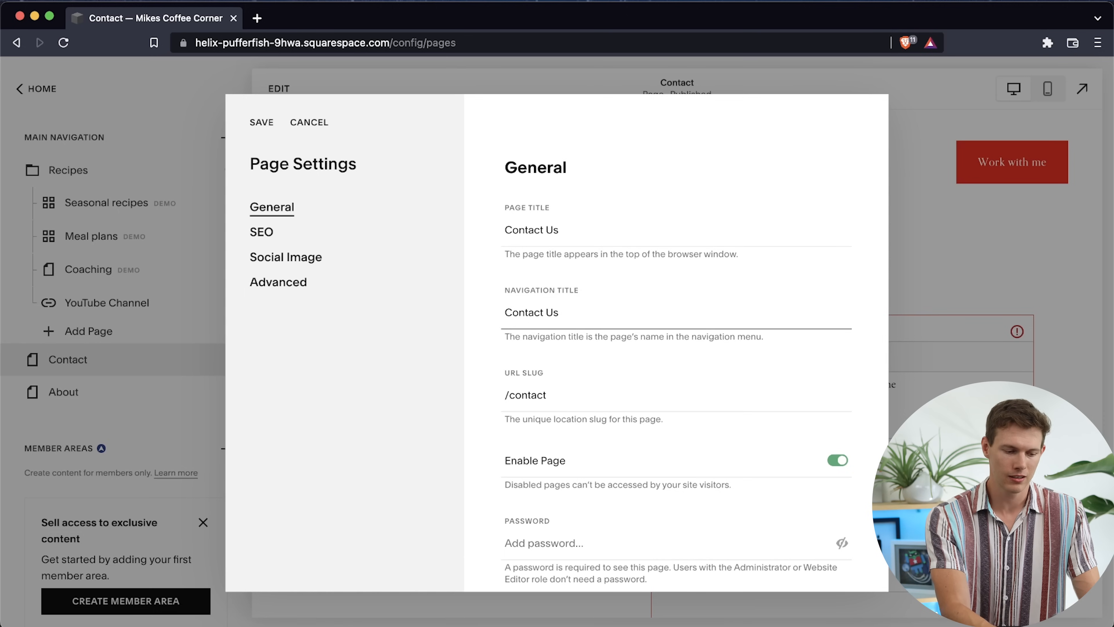
key("Tab")
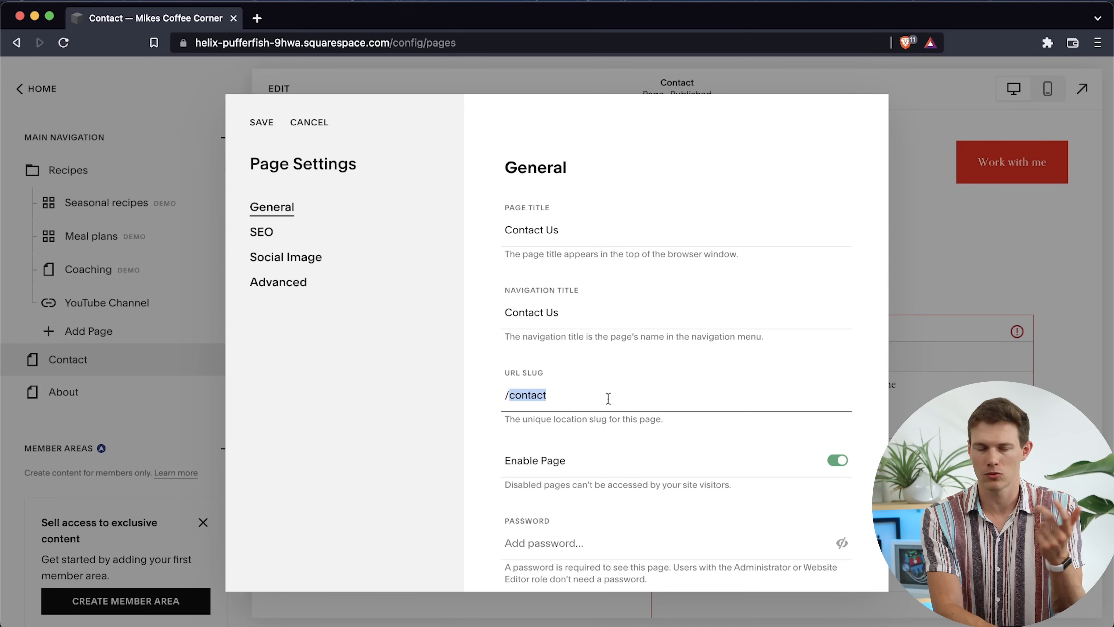
scroll(608, 399, "down", 3)
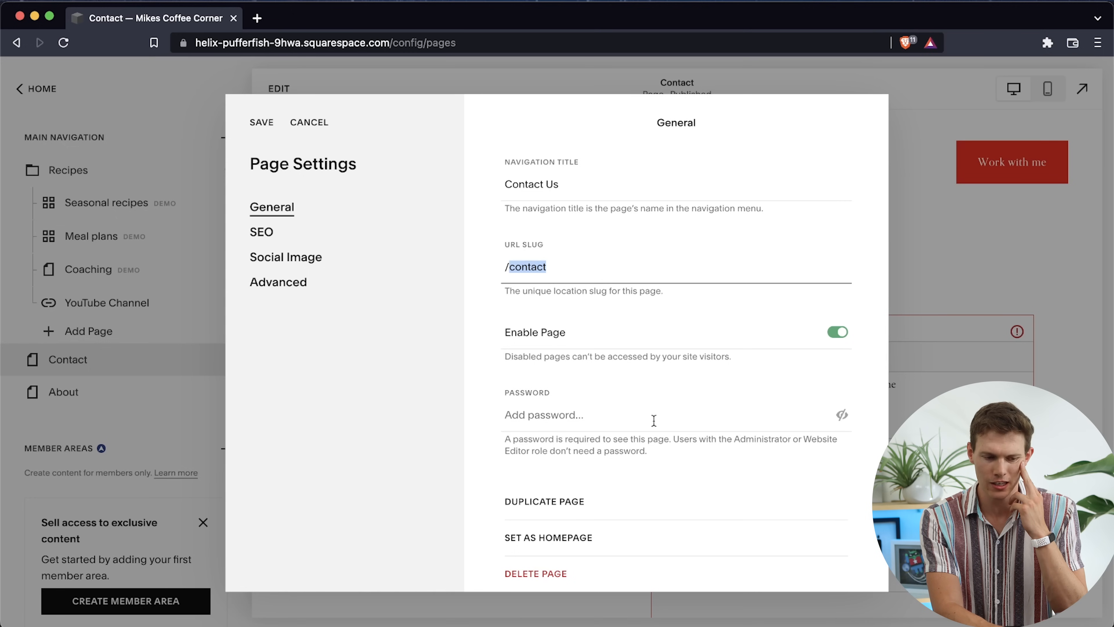
scroll(670, 423, "down", 1)
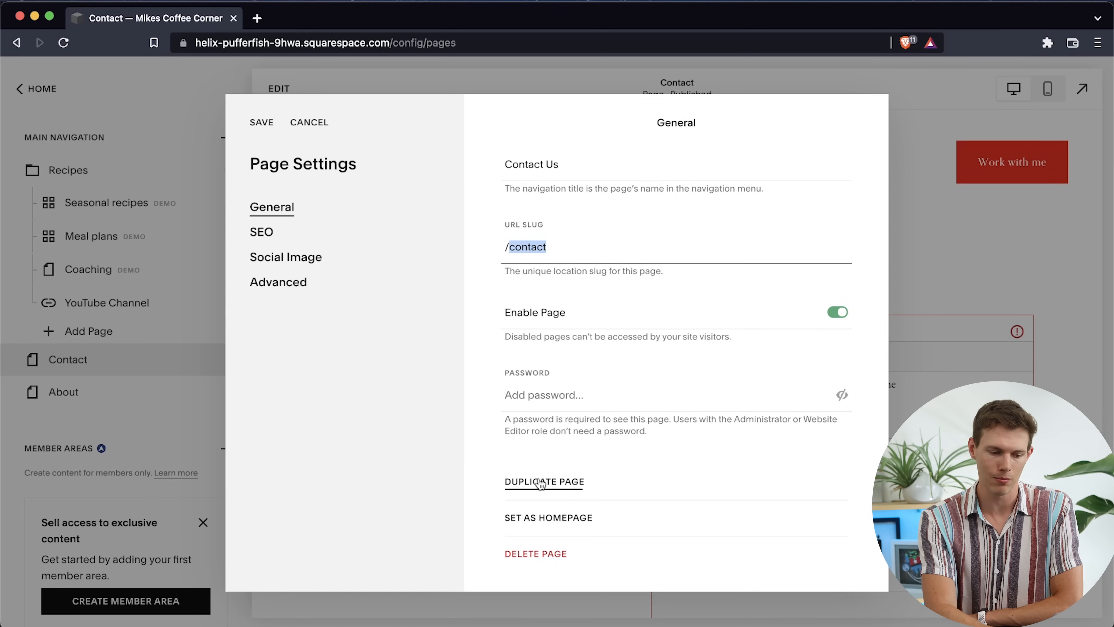
Set the Contact page's SEO title to How To Contact Us
left_click(268, 232)
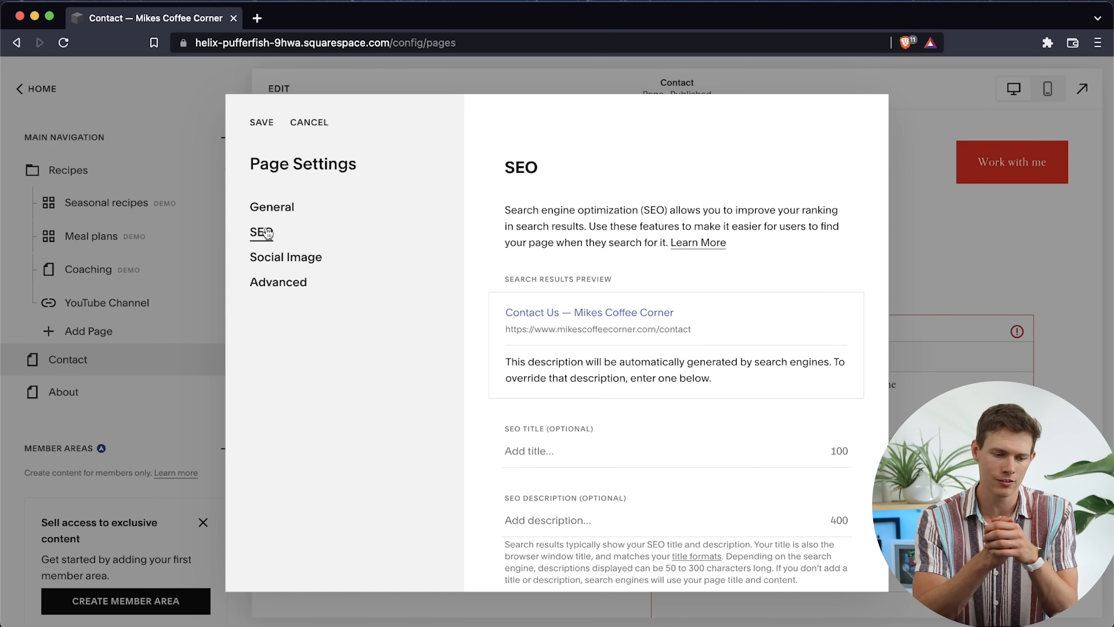
scroll(616, 439, "down", 3)
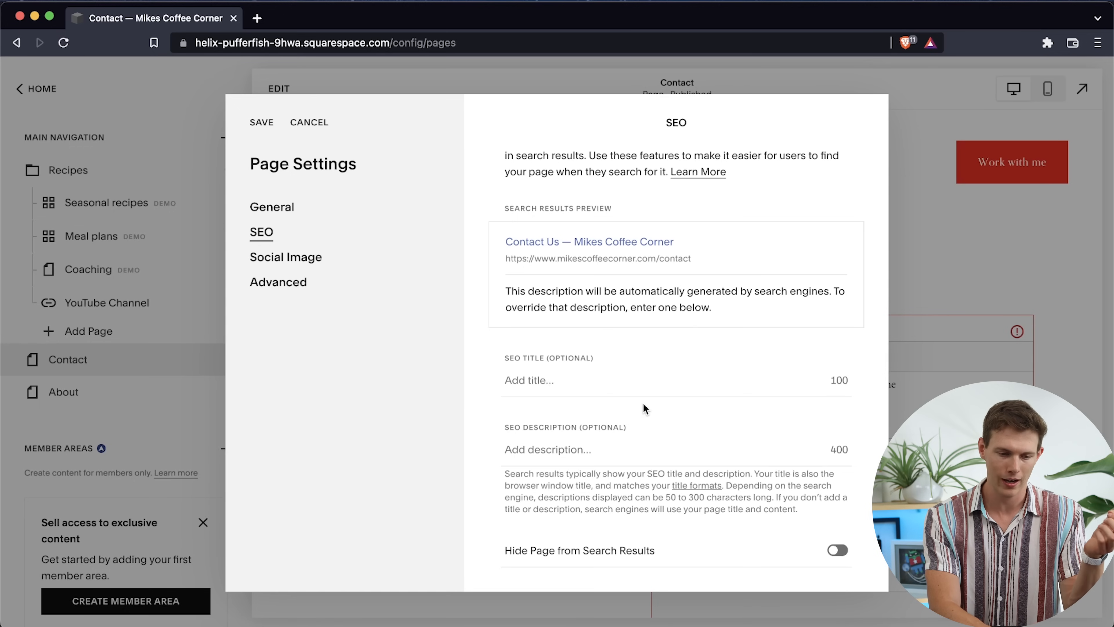
left_click(542, 386)
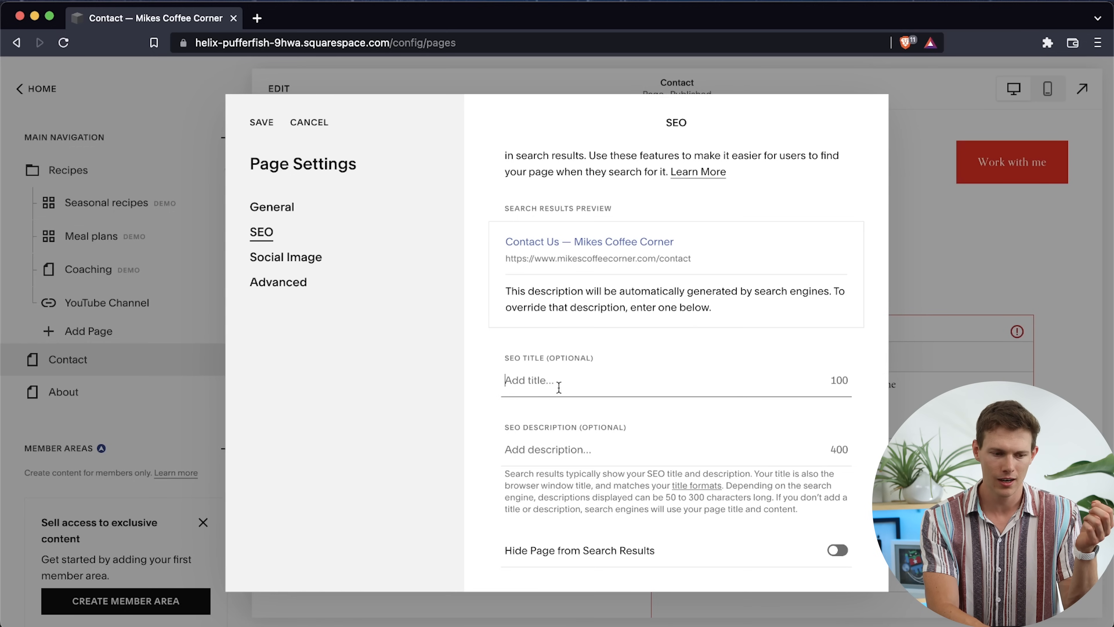
type("Conta")
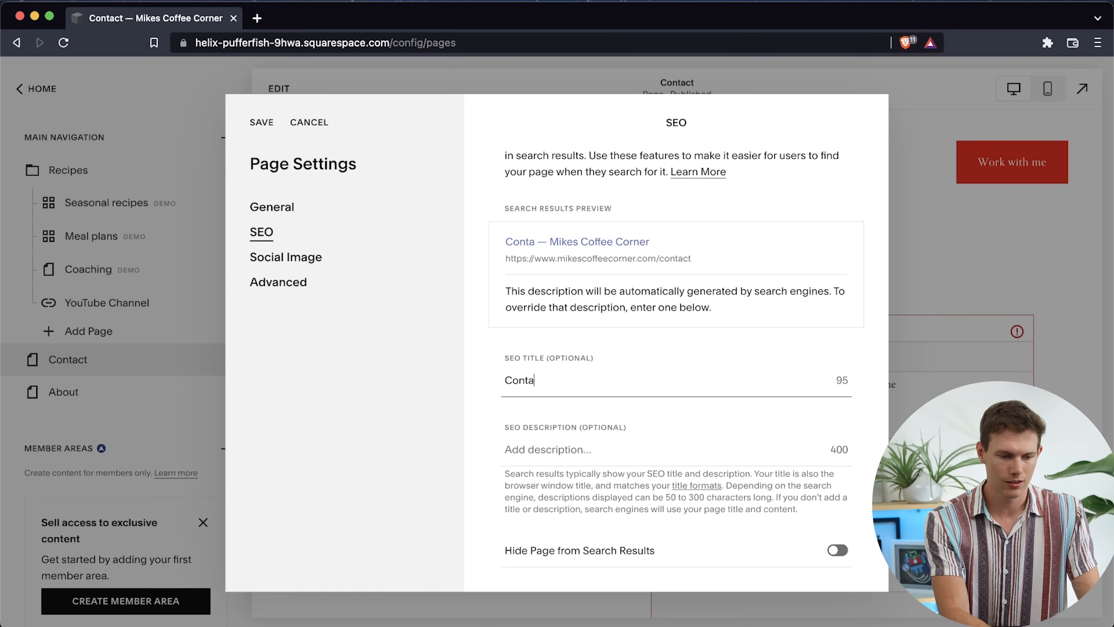
type("ct Us Today")
key("BackSpace")
key("BackSpace")
key("BackSpace")
key("BackSpace")
key("BackSpace")
key("BackSpace")
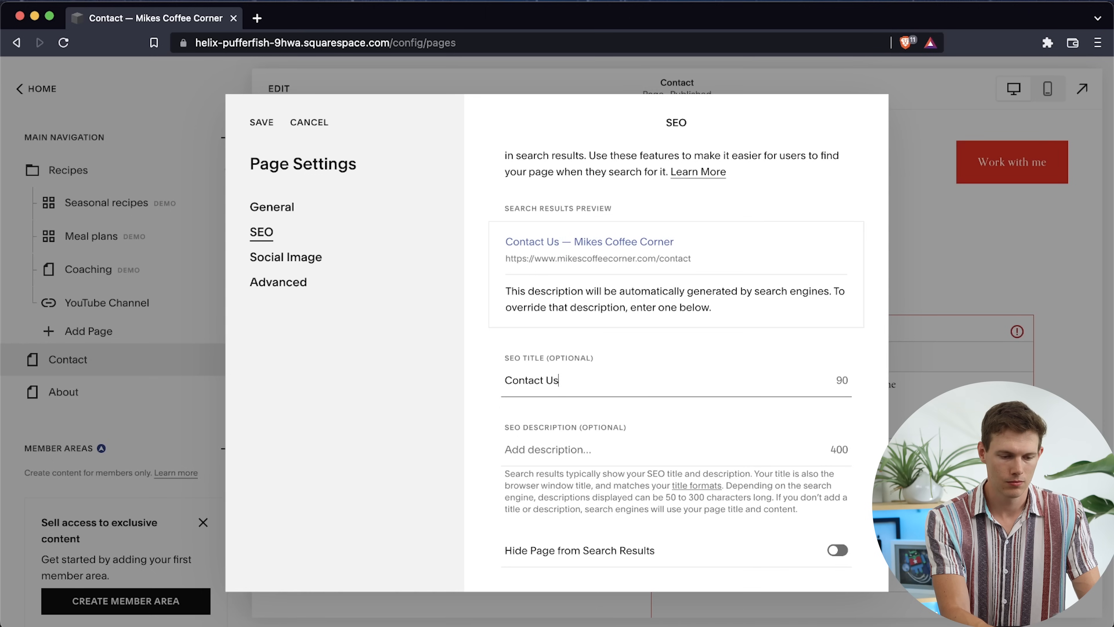
triple_click(510, 380)
left_click(510, 380)
type("How To")
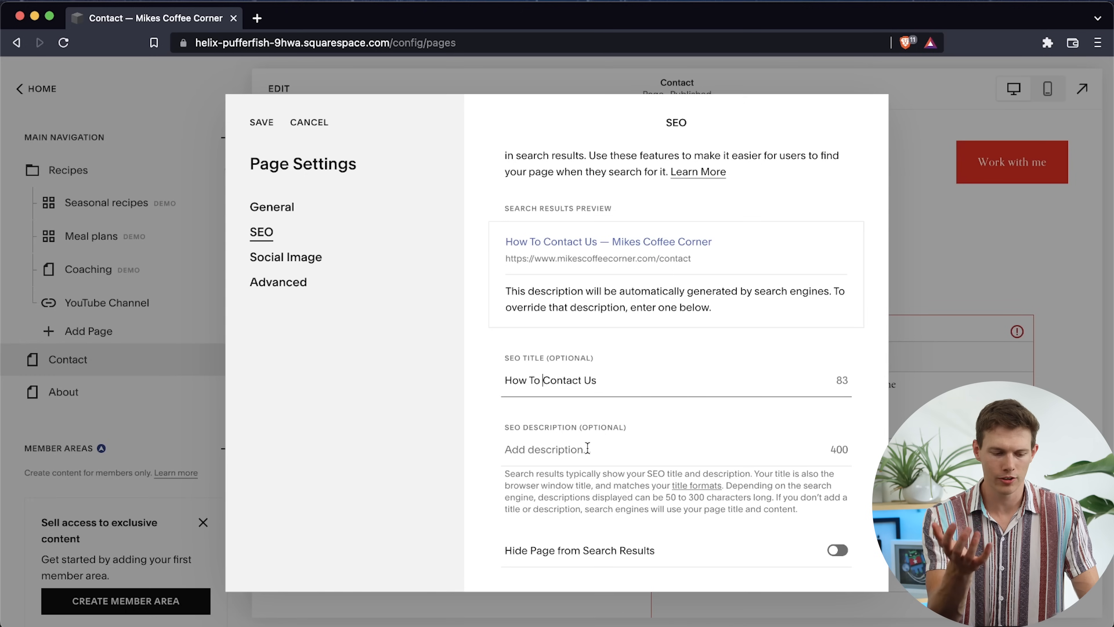
Compare the search terms contact us and contact page on Google Trends at trends.google.com, and return to the page settings
key("super+t")
type("tre")
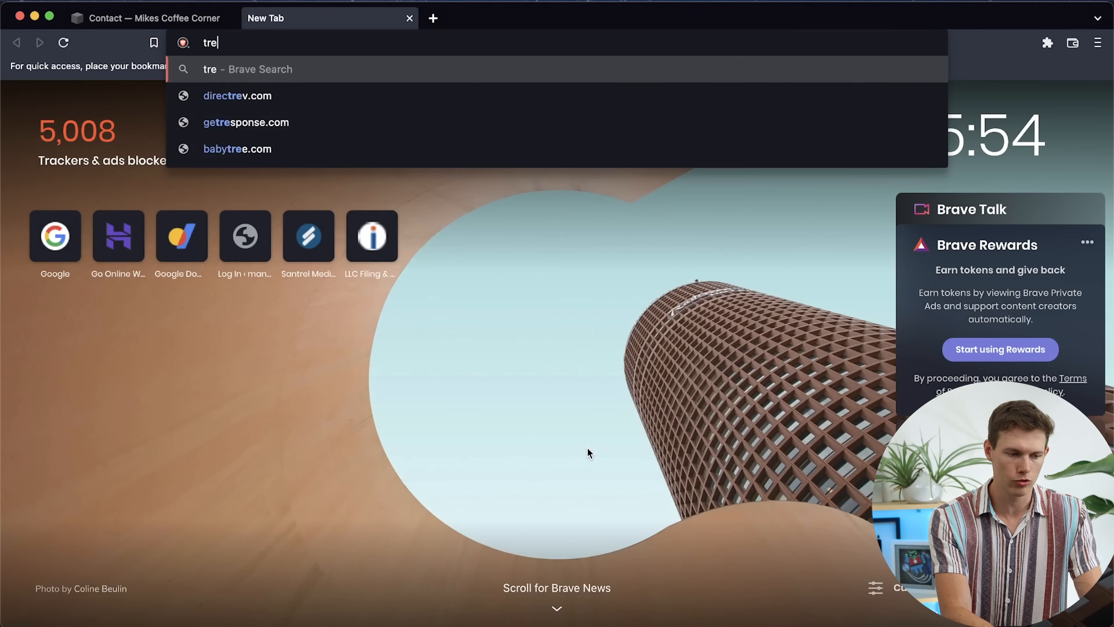
type("nds.google.com")
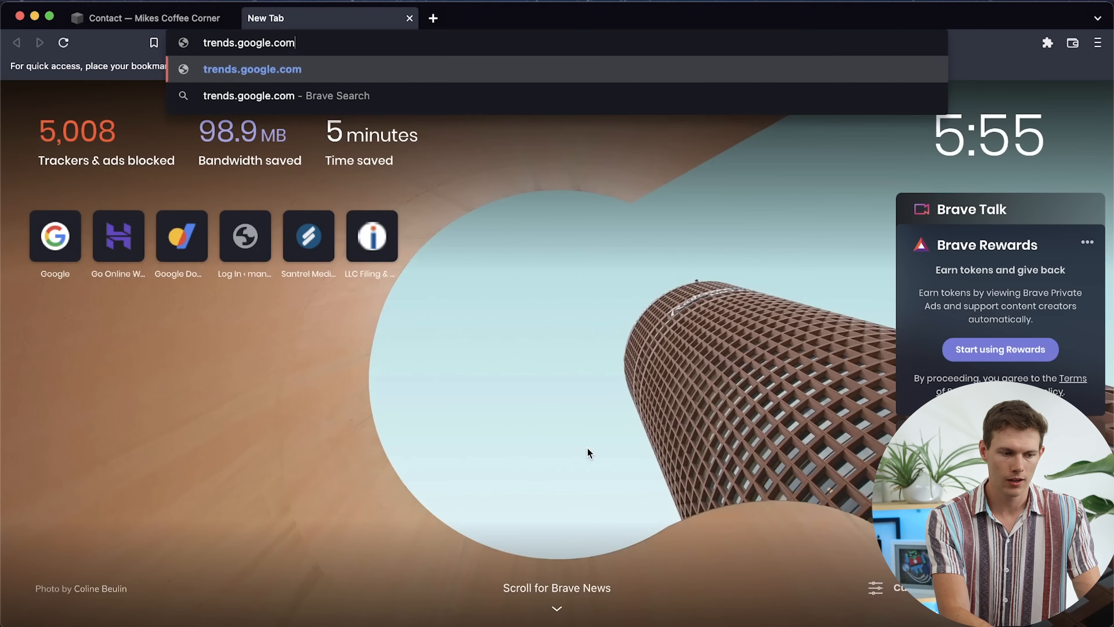
key("Return")
left_click(381, 292)
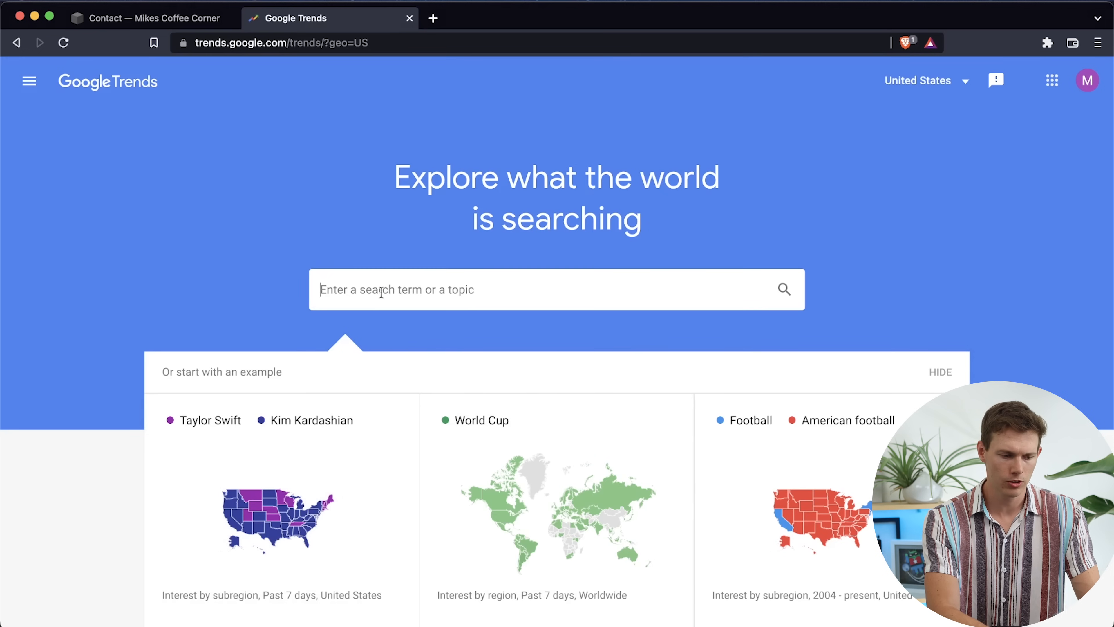
type("contact us")
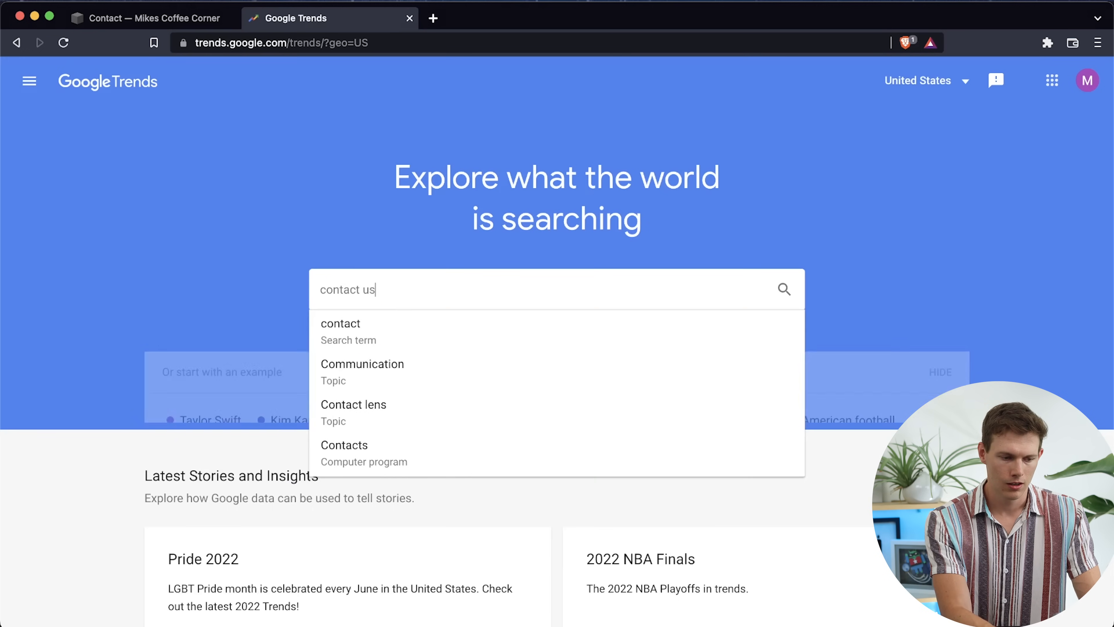
key("Return")
left_click(644, 149)
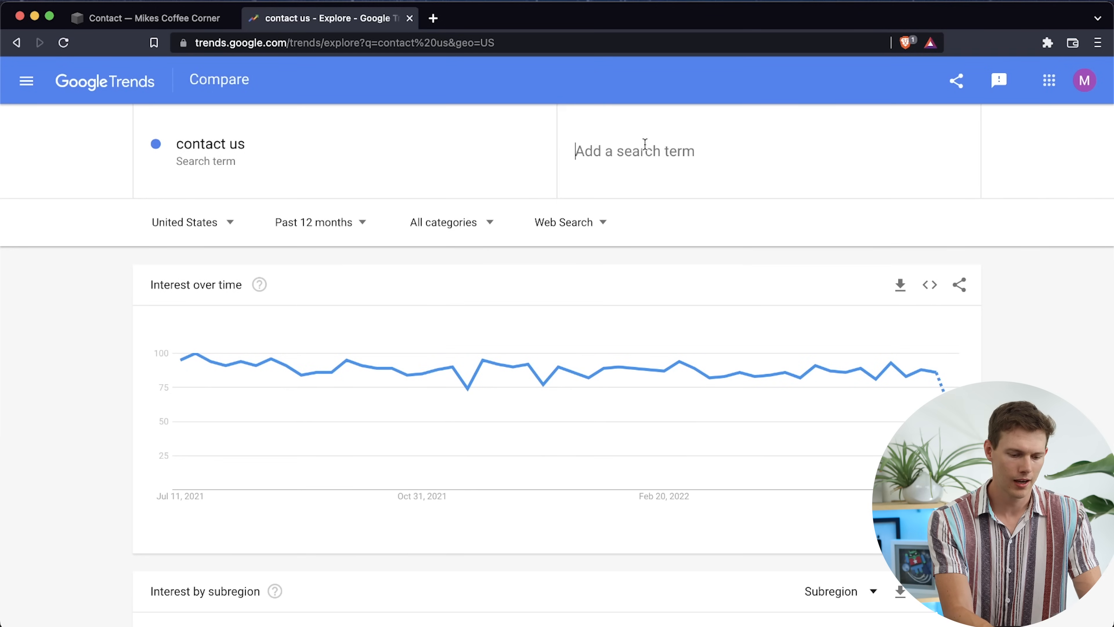
type("contact page")
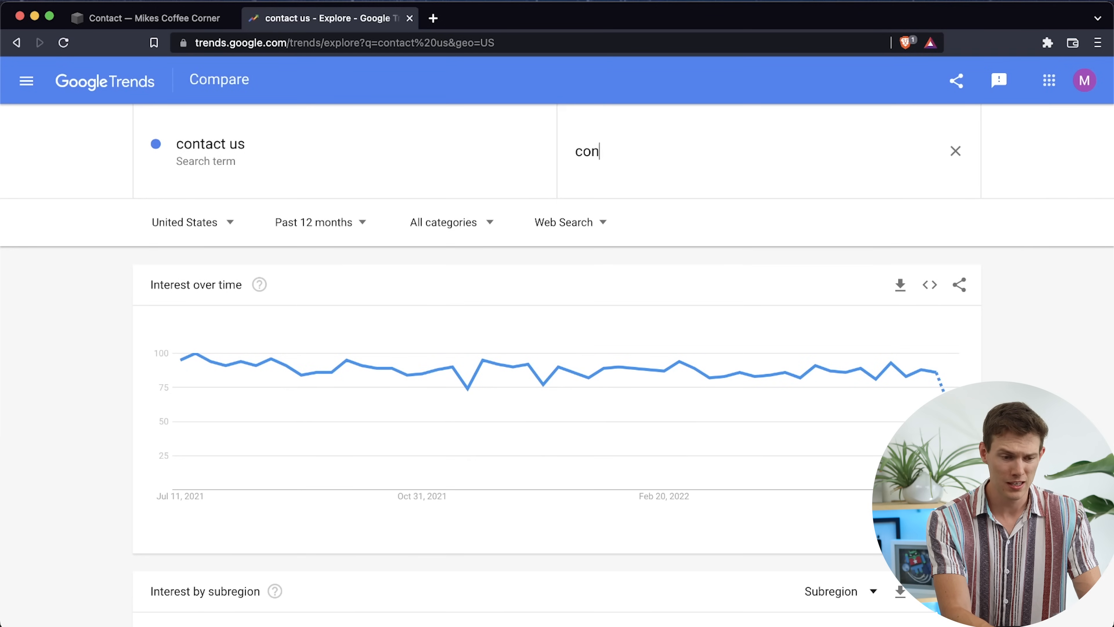
key("Return")
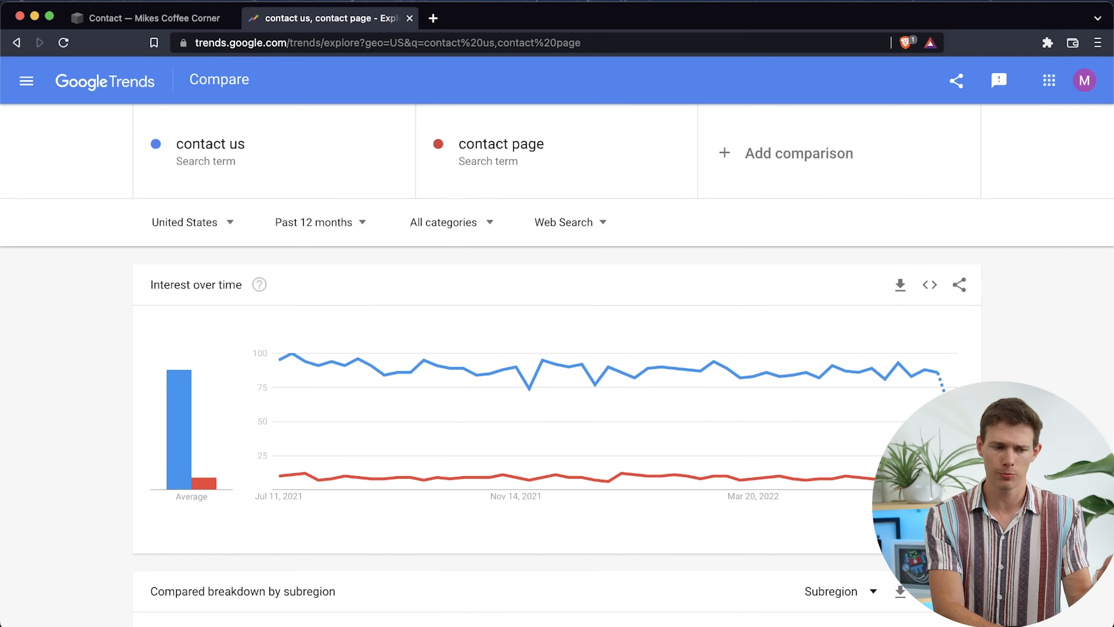
left_click(410, 18)
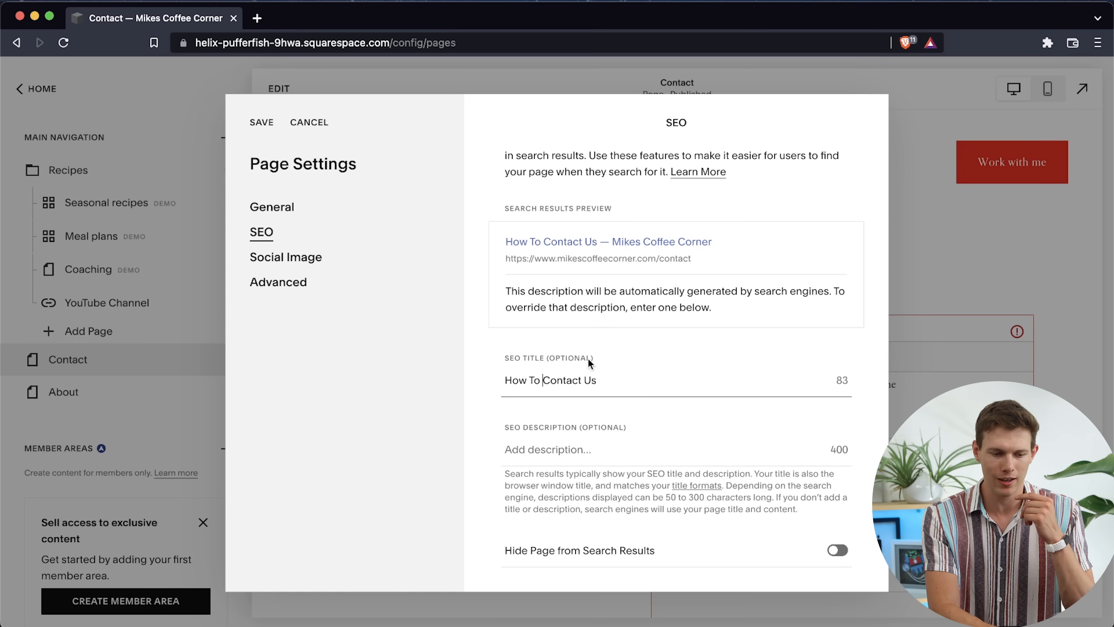
Fill in the SEO description with text presenting Mike's Coffee Corner as friendly bloggers who gladly reply to messages, on a page explaining how to contact them
left_click(575, 441)
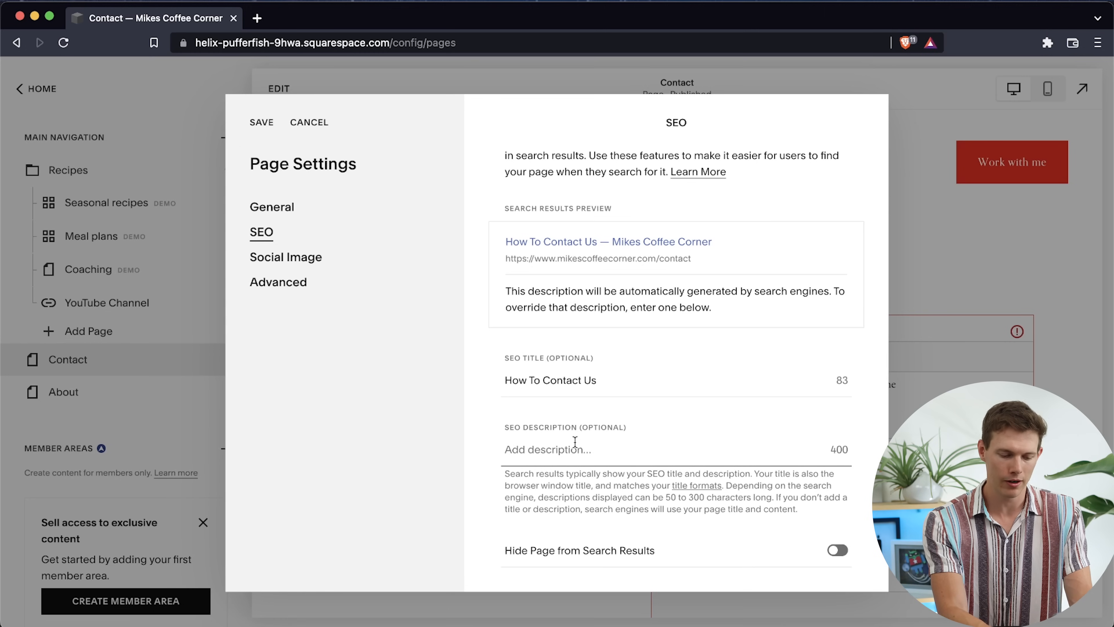
type("Mike's Coffee Corner is a team of friendly bloggers and we will gladly reply to your messages as soon as we can! This page explains how to contact us")
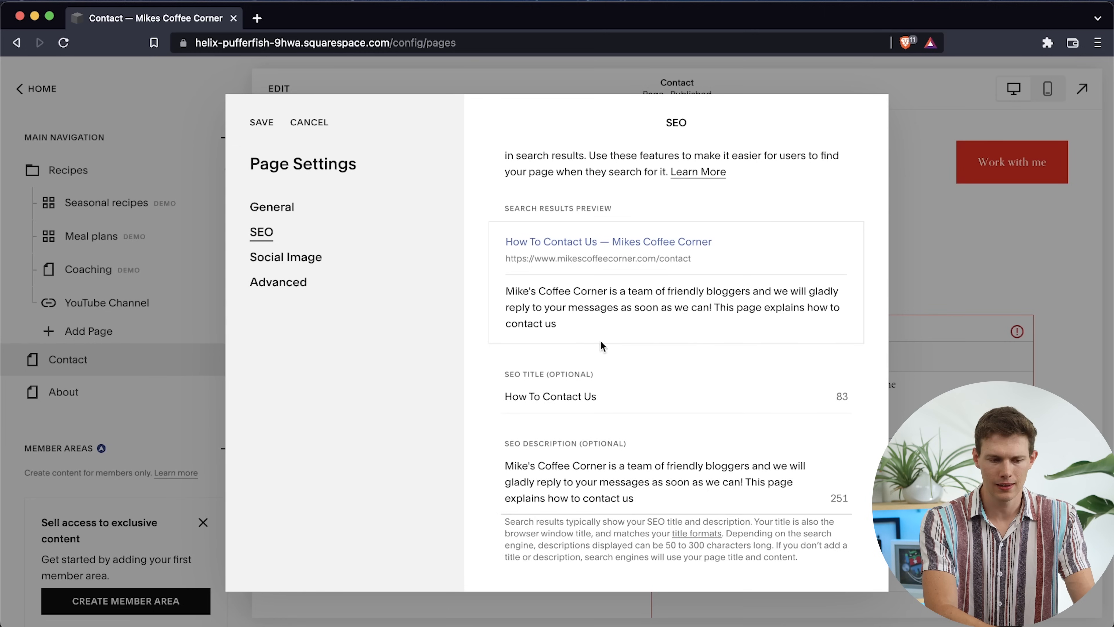
scroll(637, 386, "down", 2)
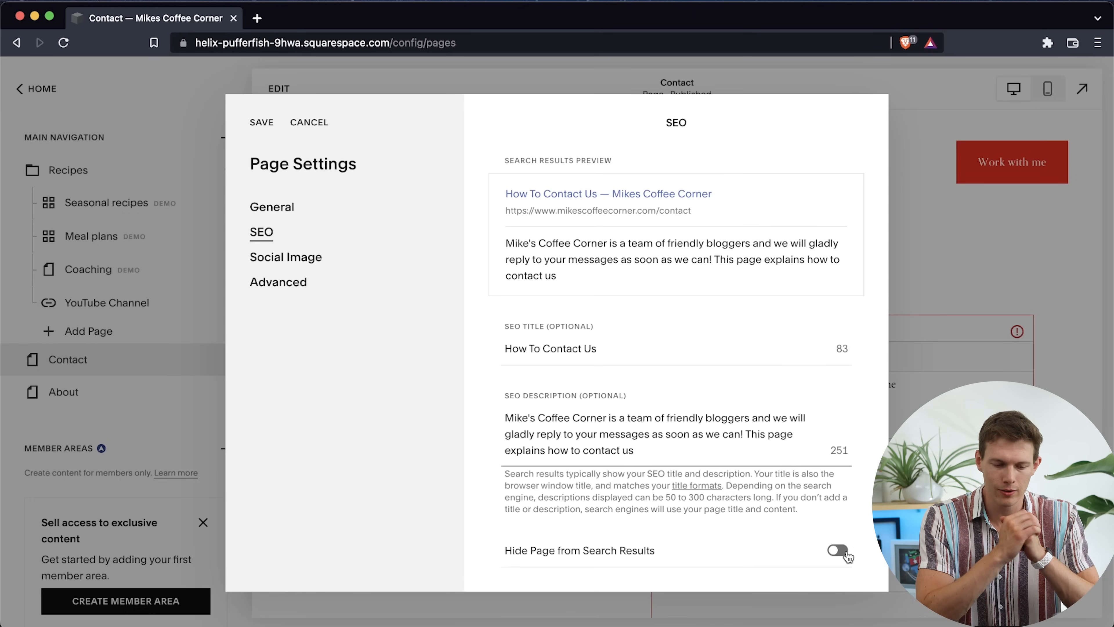
Upload 86814605.jpeg from the MIKES-COFFEE folder as the page's alternate social sharing image and save the page settings
left_click(314, 262)
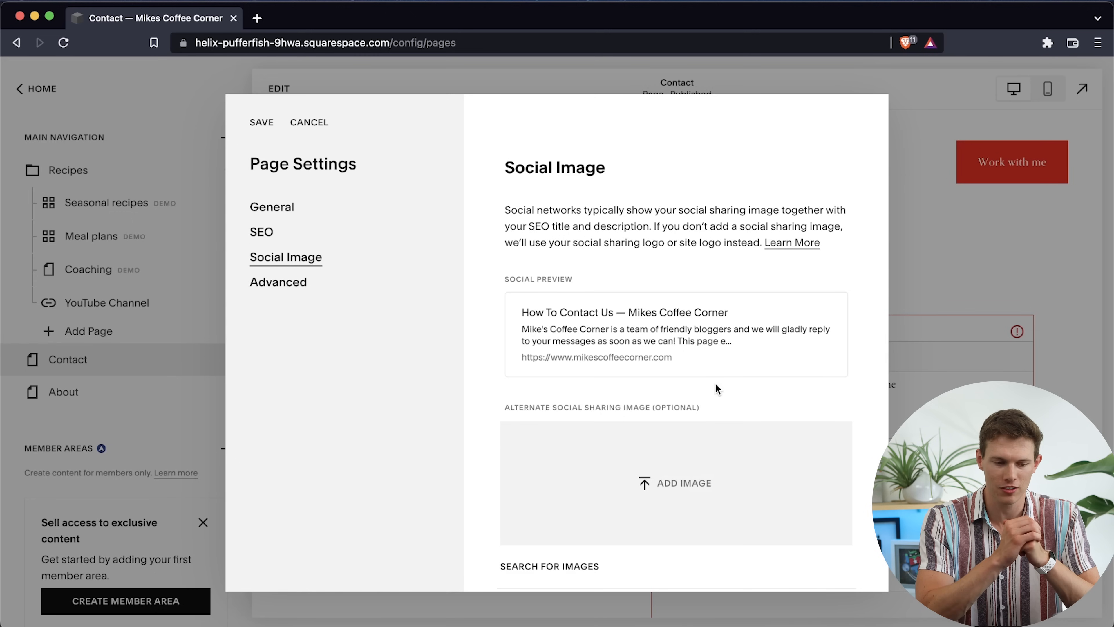
scroll(727, 360, "down", 1)
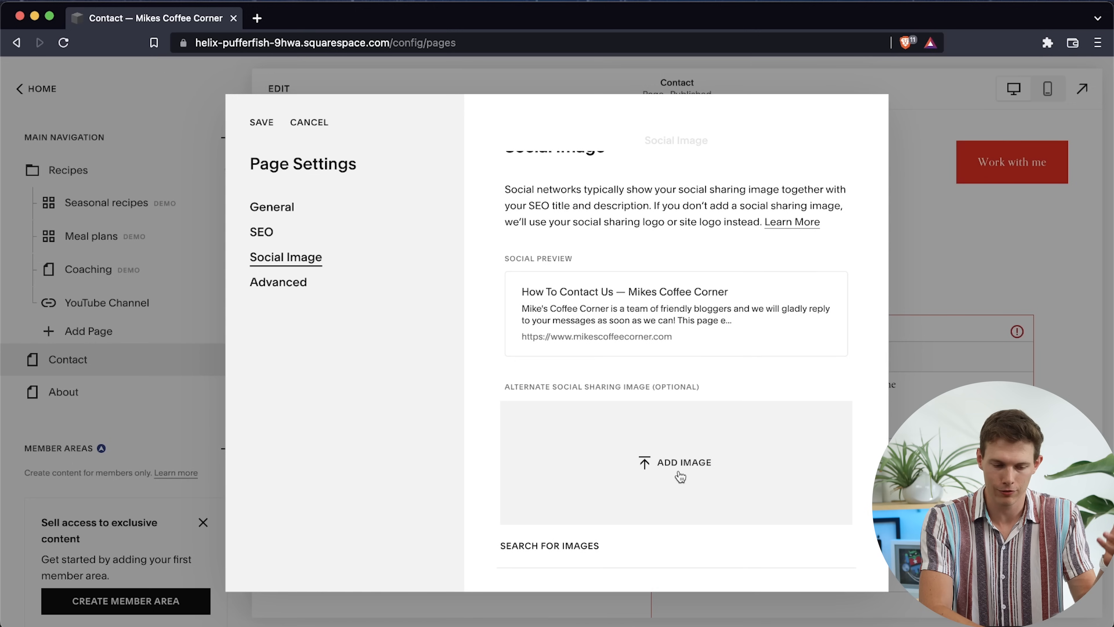
left_click(680, 475)
left_click(619, 243)
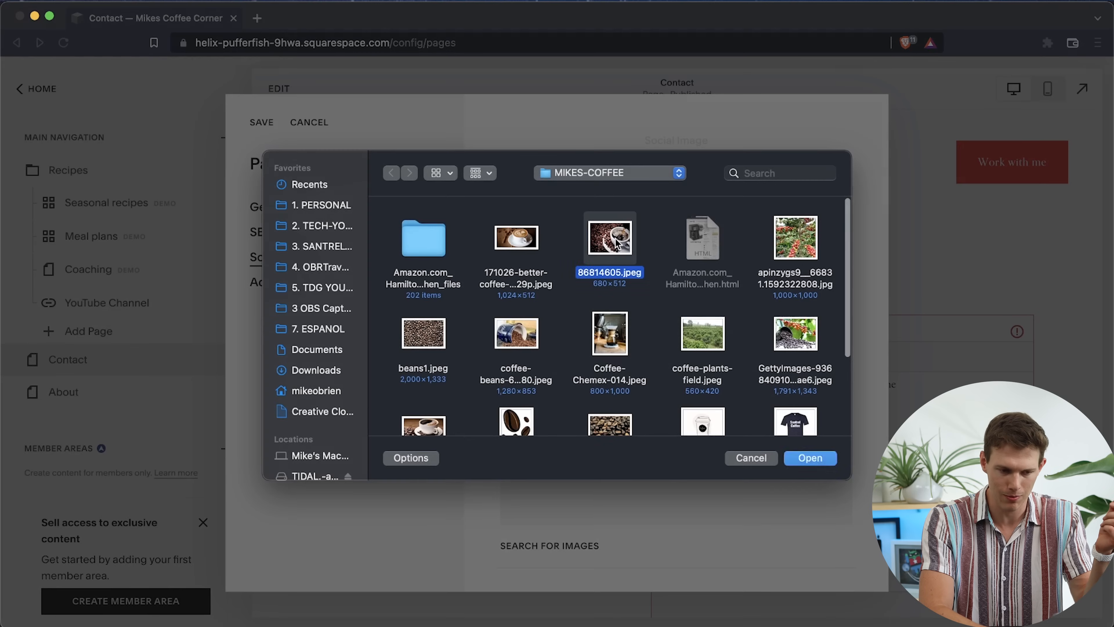
left_click(808, 458)
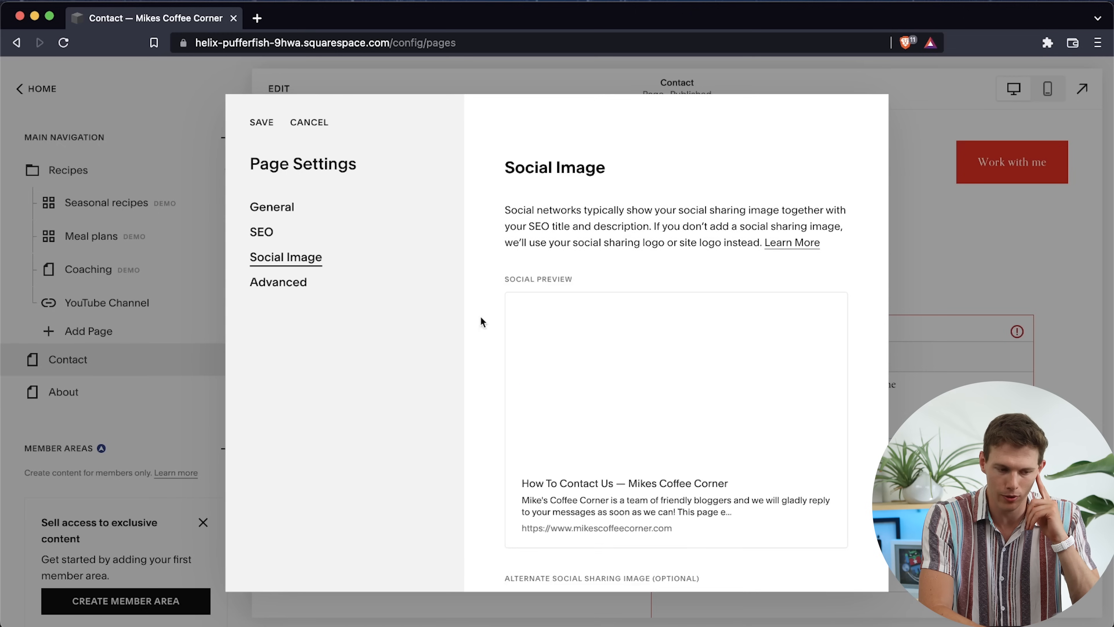
left_click(290, 284)
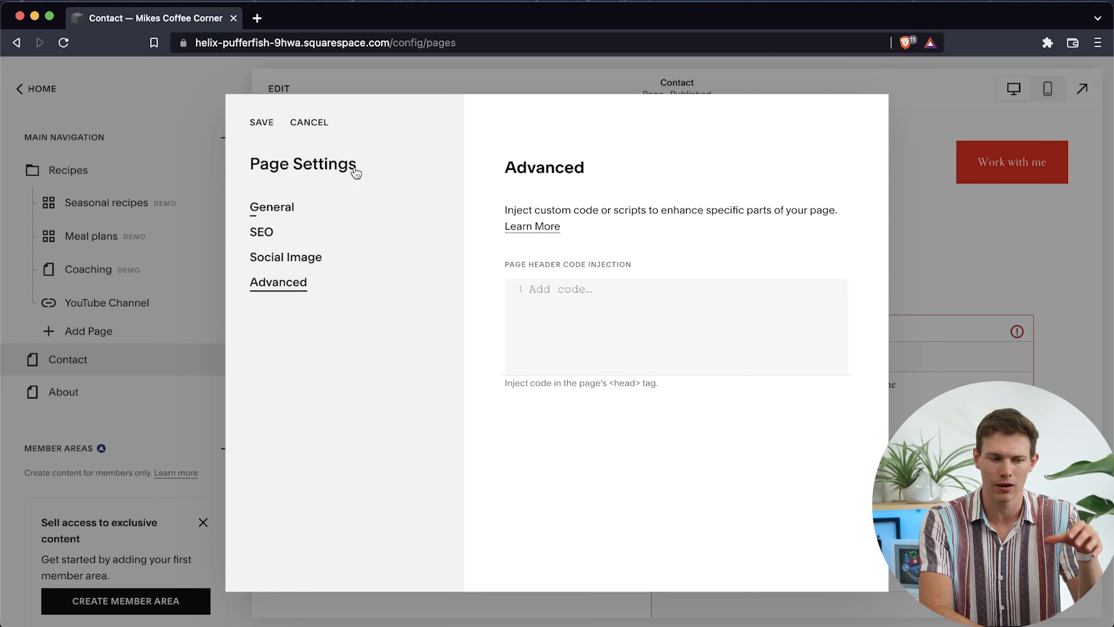
left_click(263, 123)
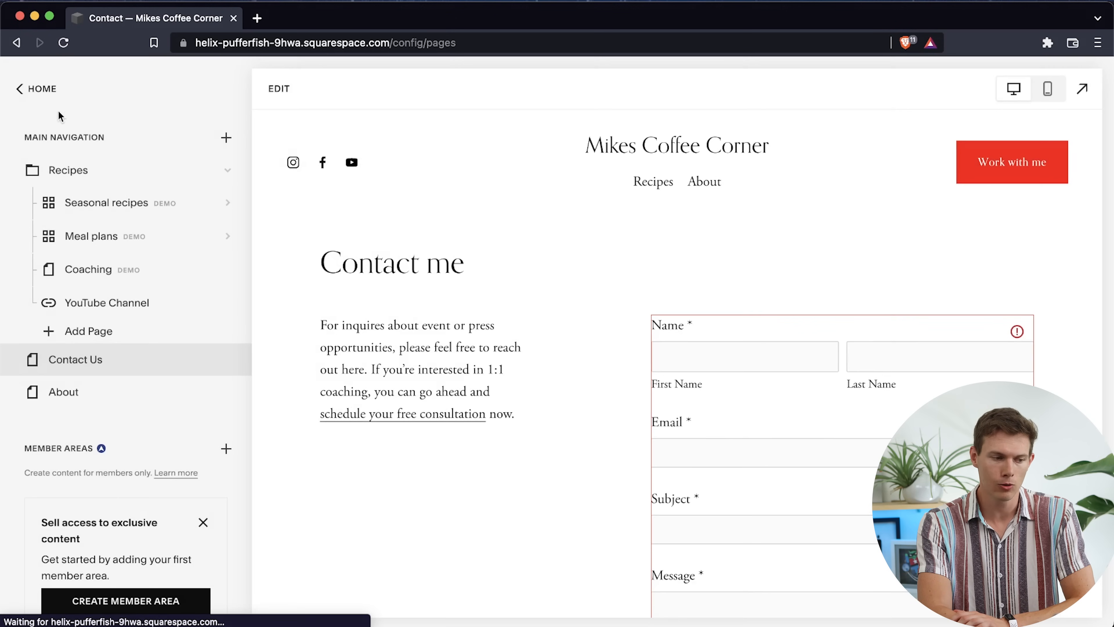
scroll(155, 375, "down", 2)
scroll(154, 376, "up", 2)
mouse_move(156, 380)
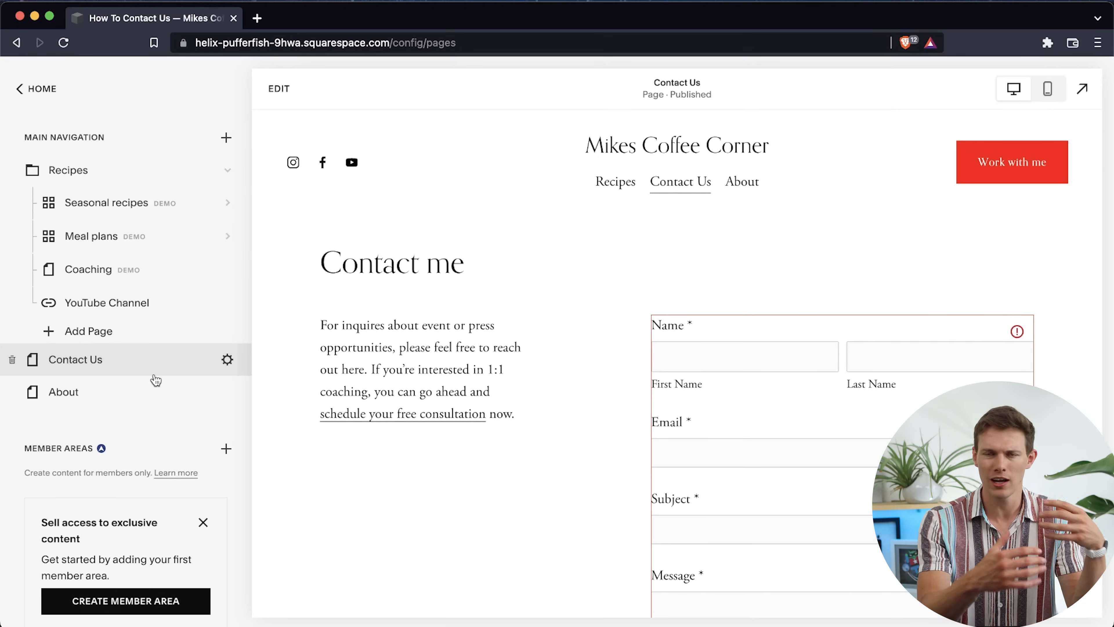
scroll(156, 380, "down", 10)
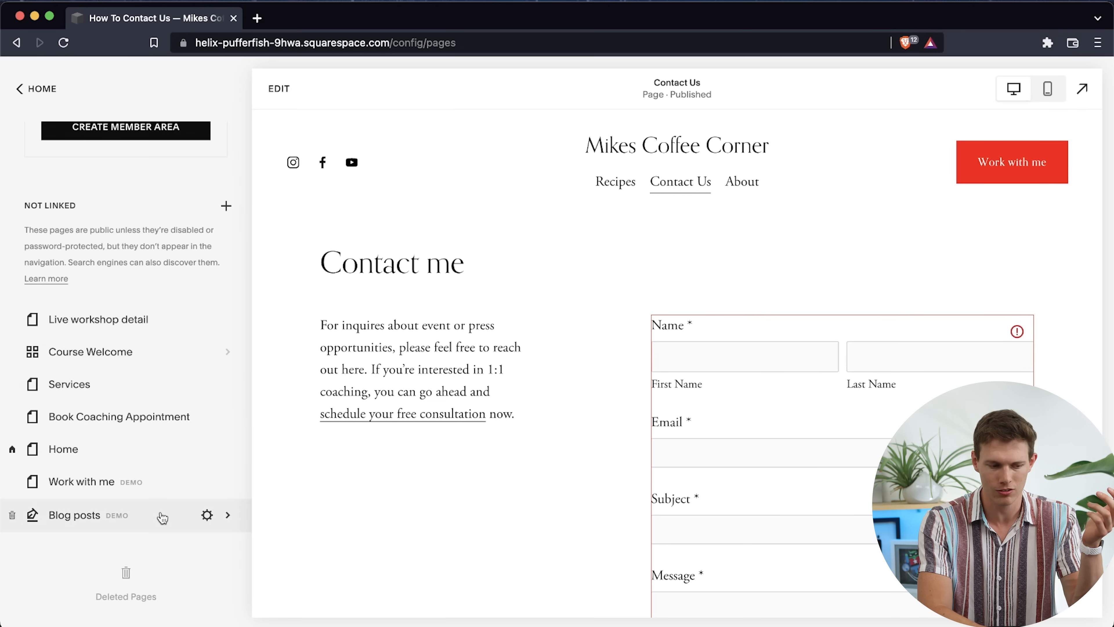
scroll(87, 418, "up", 10)
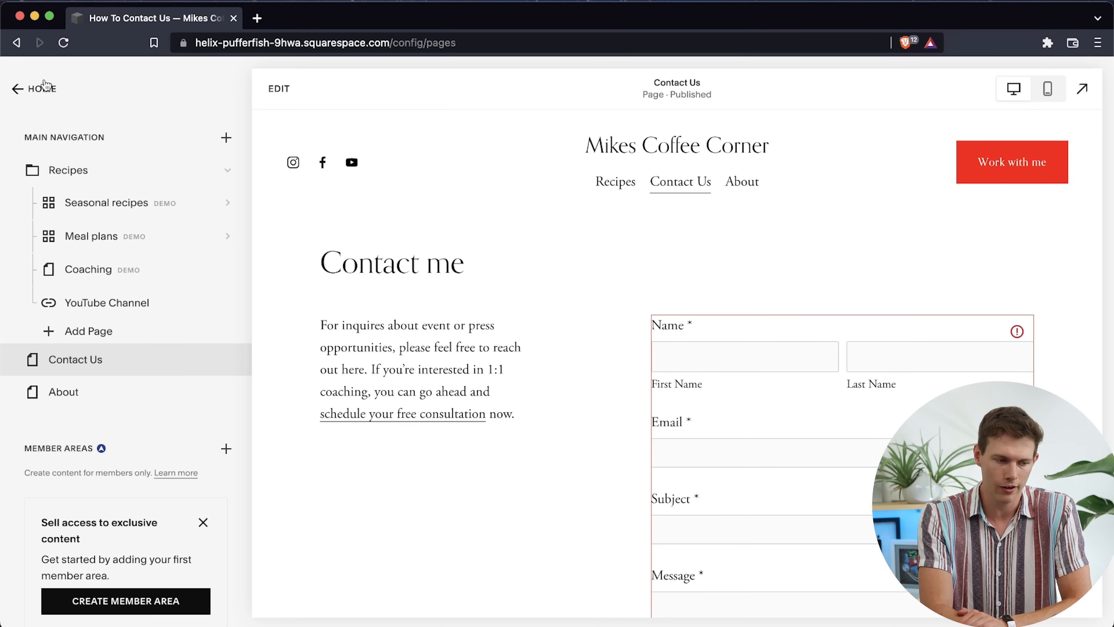
Review the page choices for the site's 404 error page in the design settings, leaving System Default in place
left_click(49, 86)
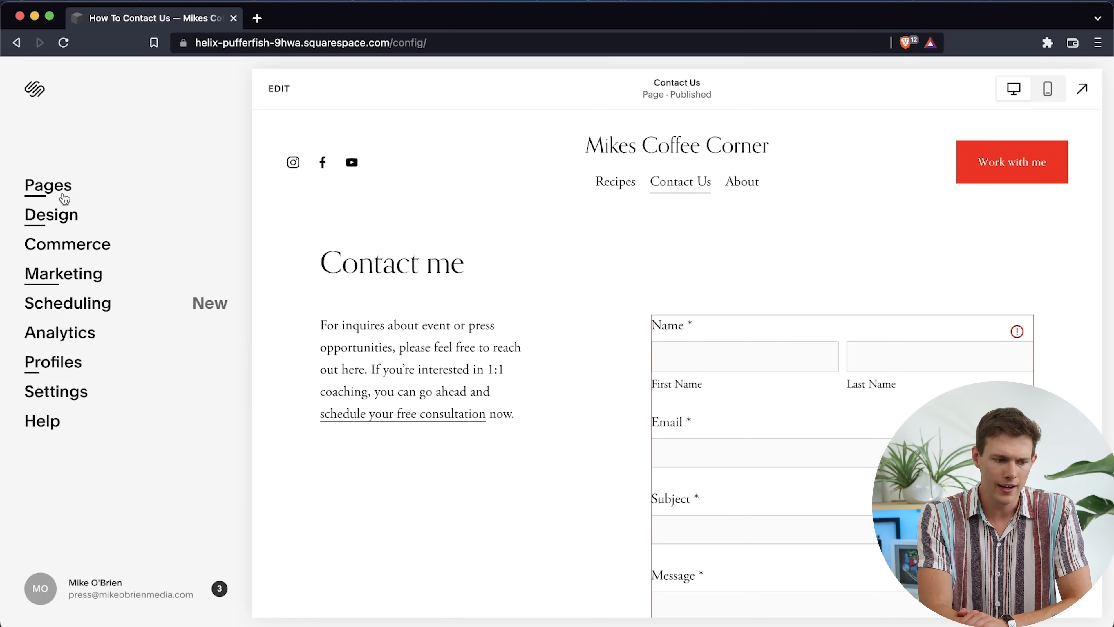
left_click(54, 218)
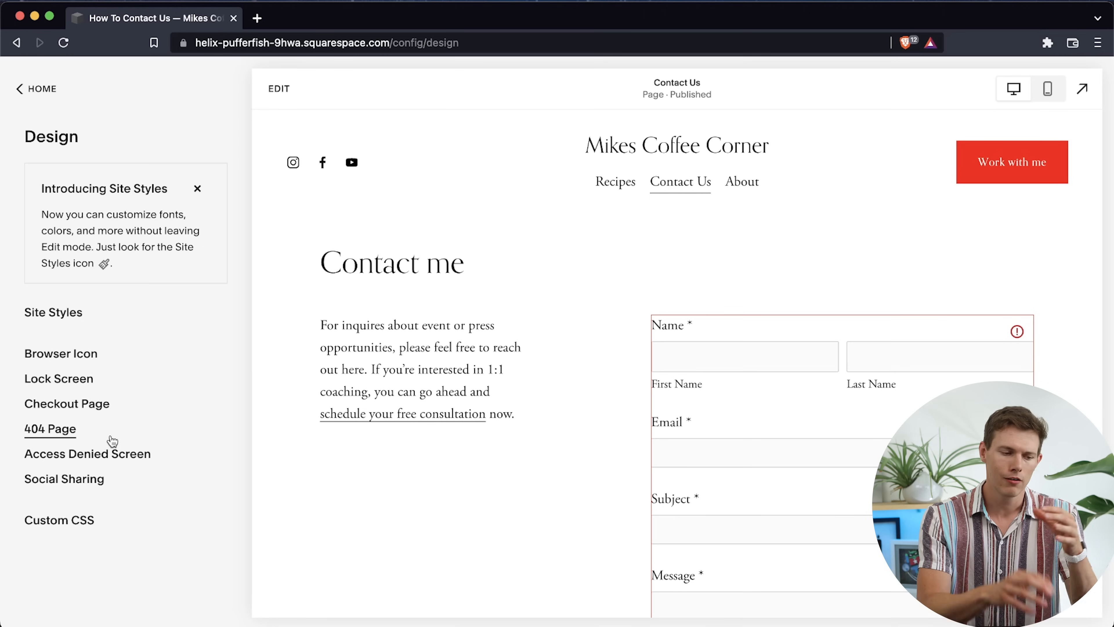
left_click(51, 429)
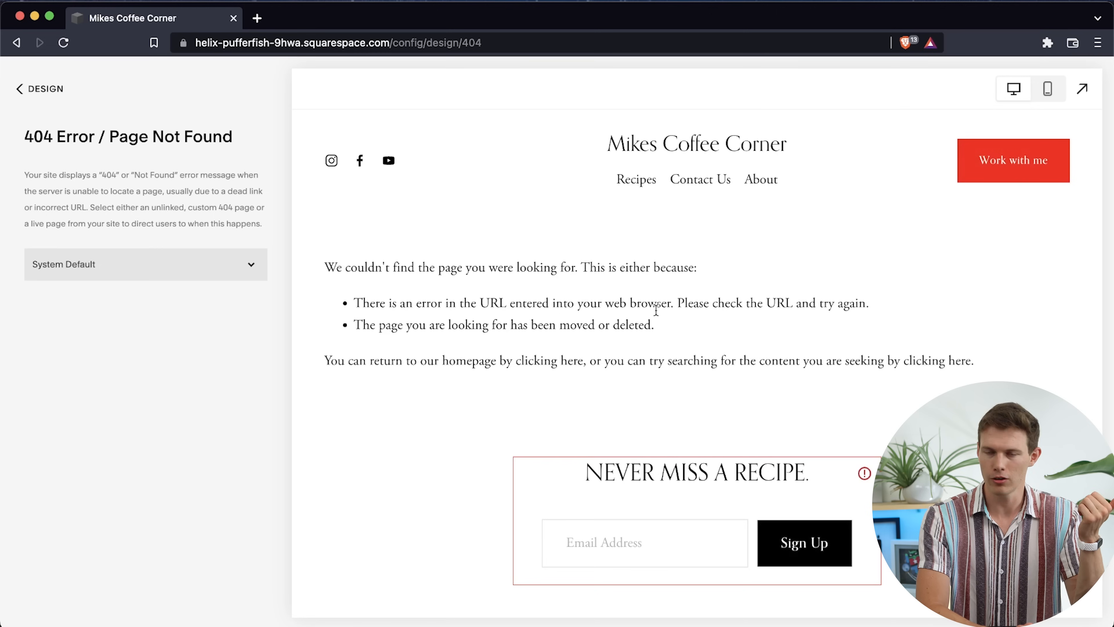
left_click(106, 265)
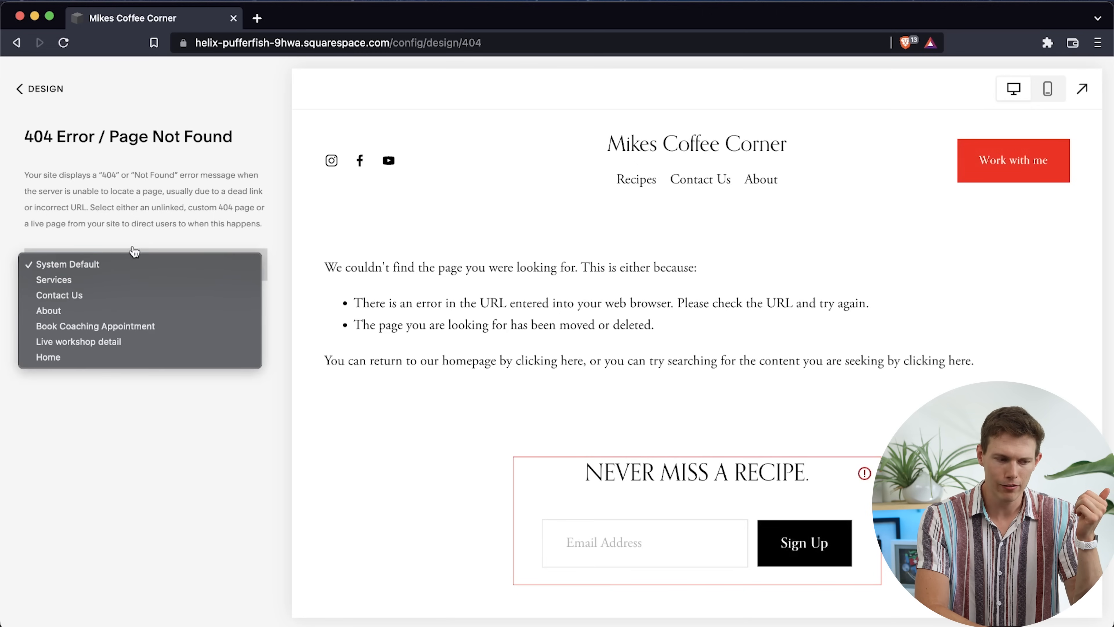
left_click(163, 400)
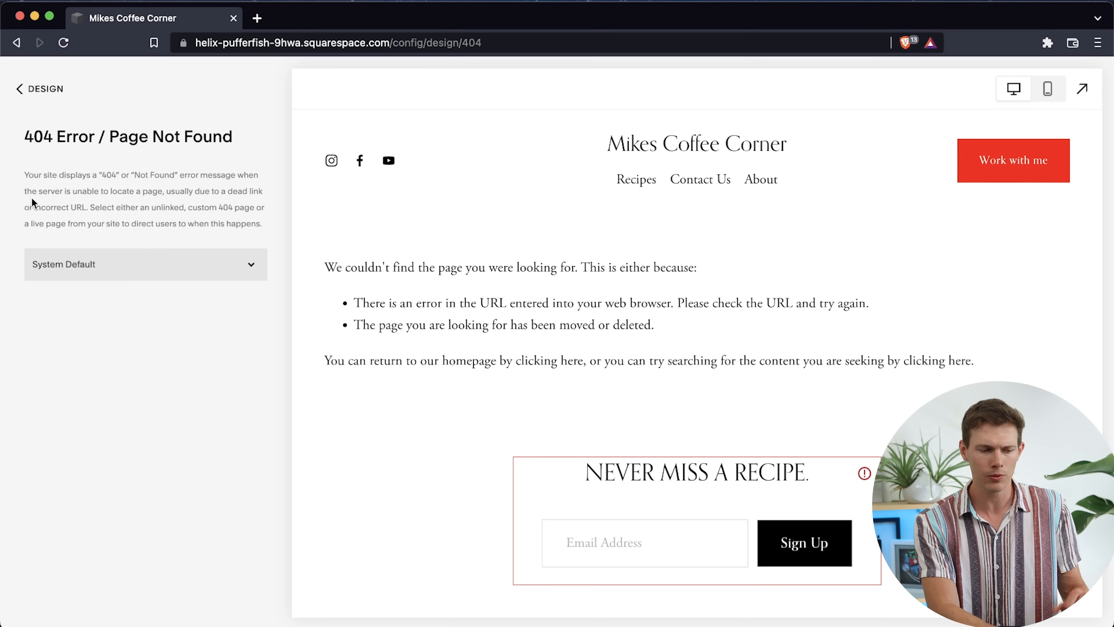
left_click(47, 90)
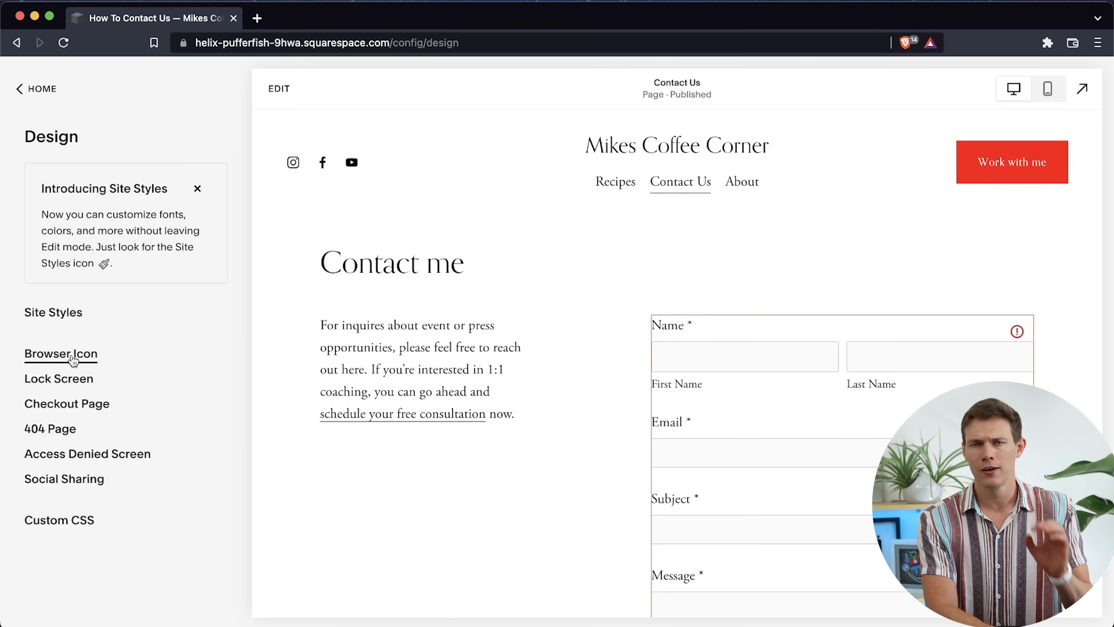
Open the site's browser icon settings and look at Amazon's website as a favicon example
left_click(73, 362)
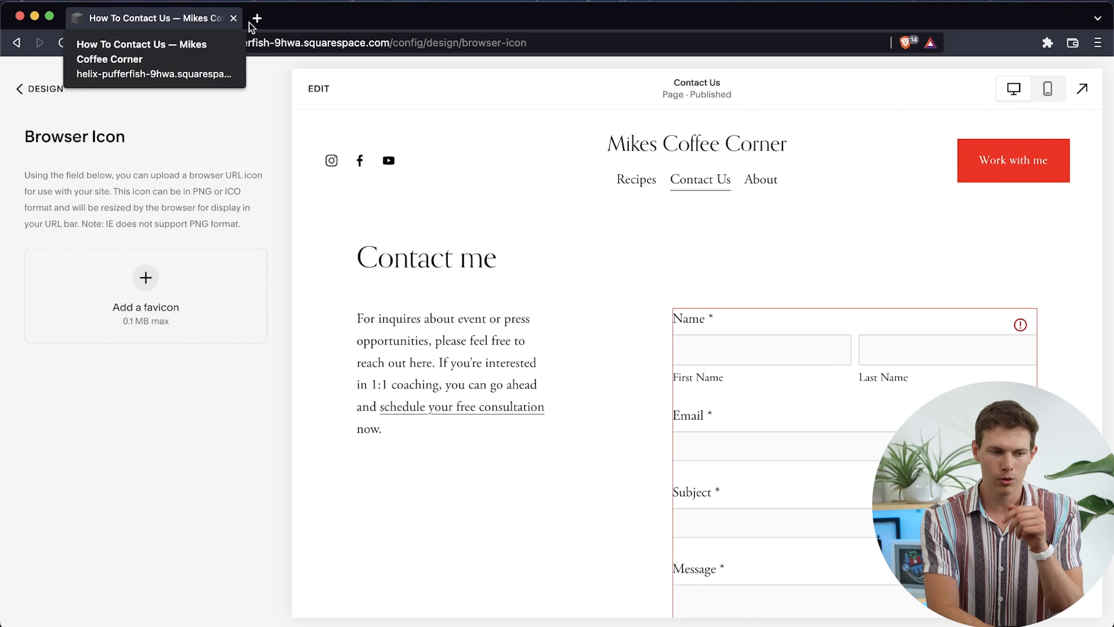
left_click(257, 19)
type("amazon")
key("Return")
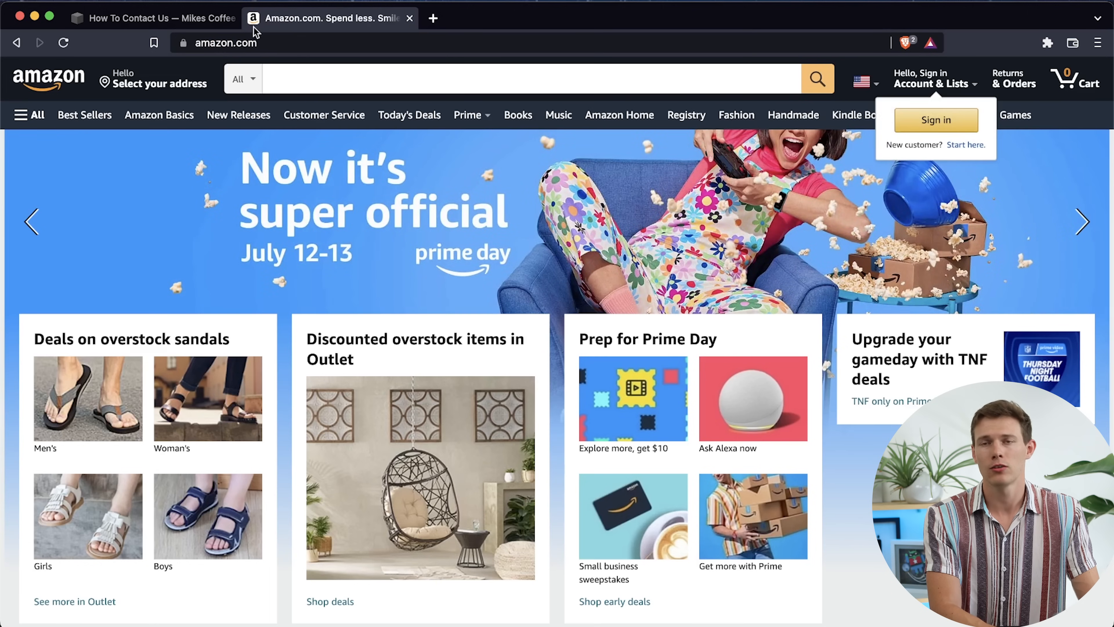
left_click(410, 17)
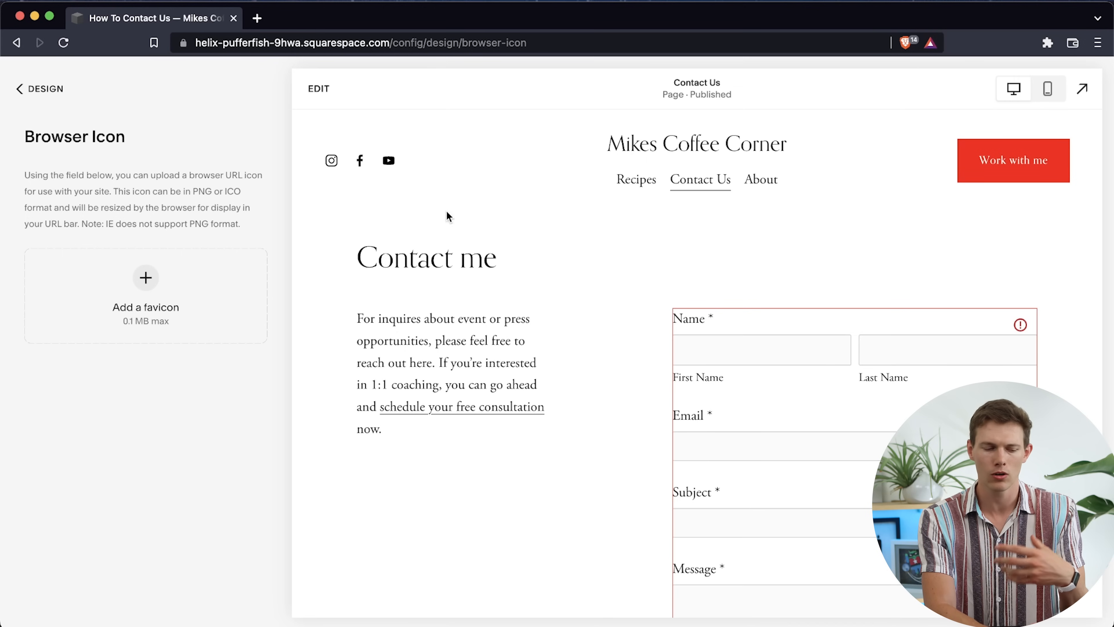
Upload Lunr Coffee.png from the MIKES-COFFEE folder as the site's favicon and save the browser icon settings
left_click(145, 278)
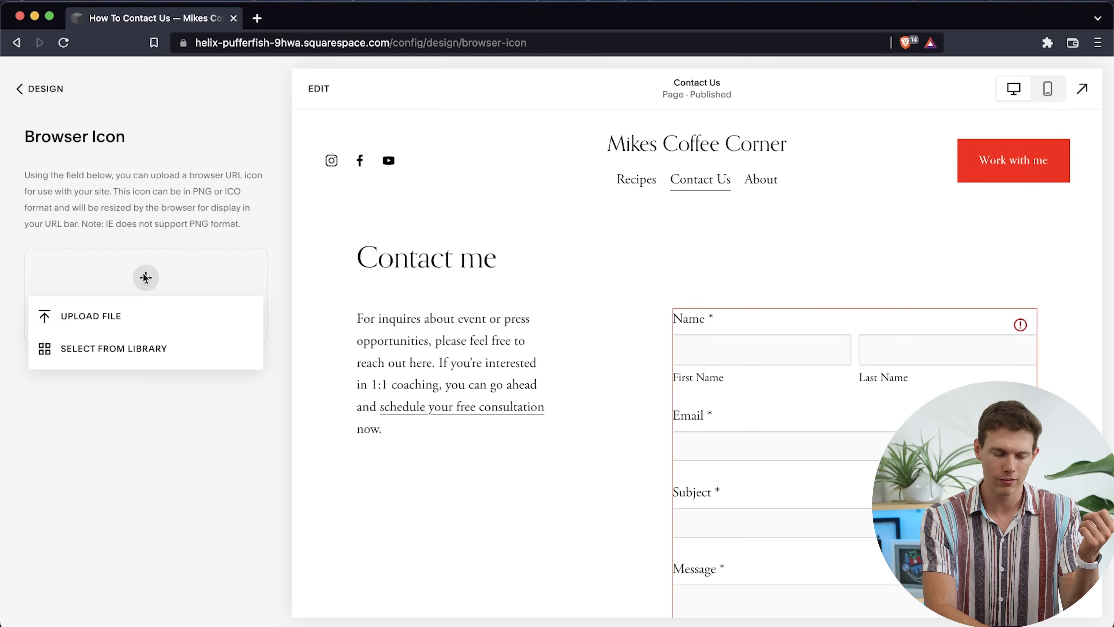
left_click(90, 315)
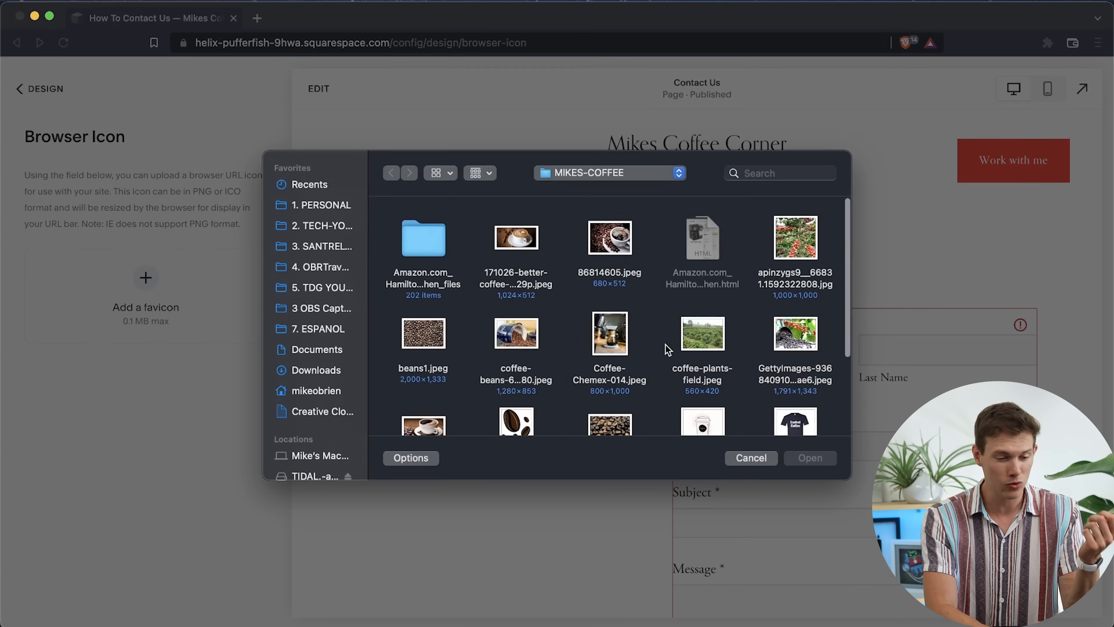
scroll(667, 350, "down", 5)
left_click(706, 281)
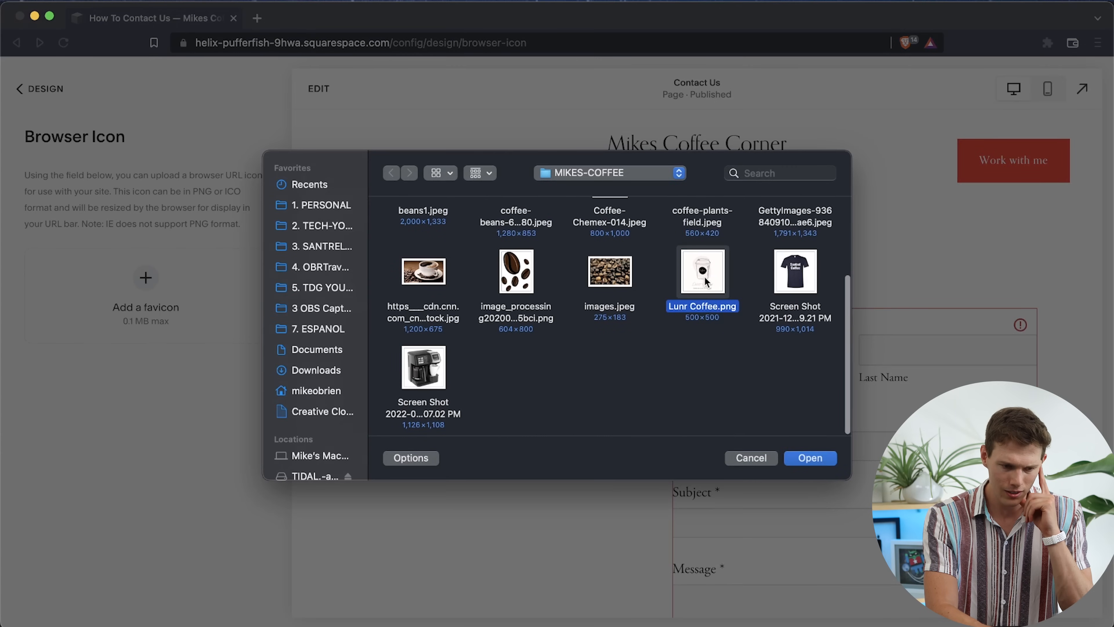
left_click(820, 461)
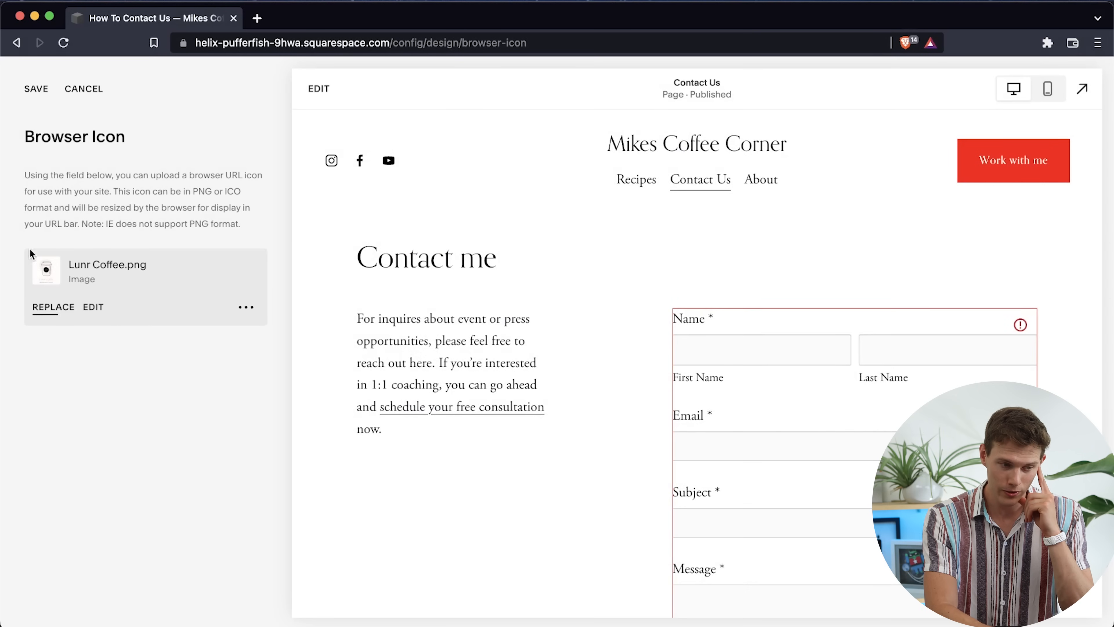
left_click(46, 99)
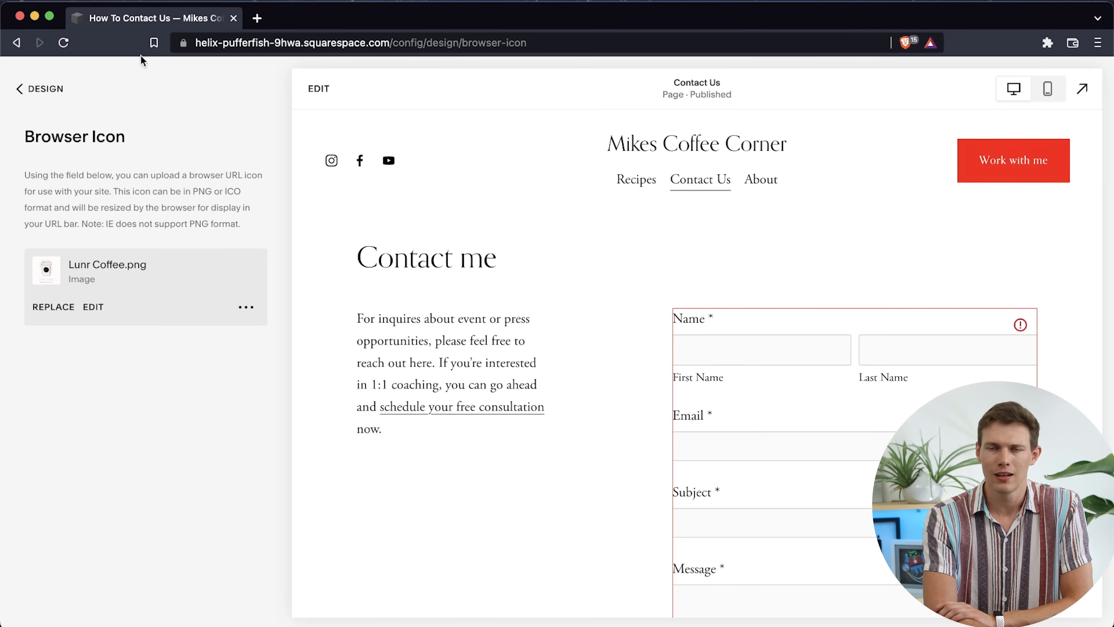
left_click(36, 90)
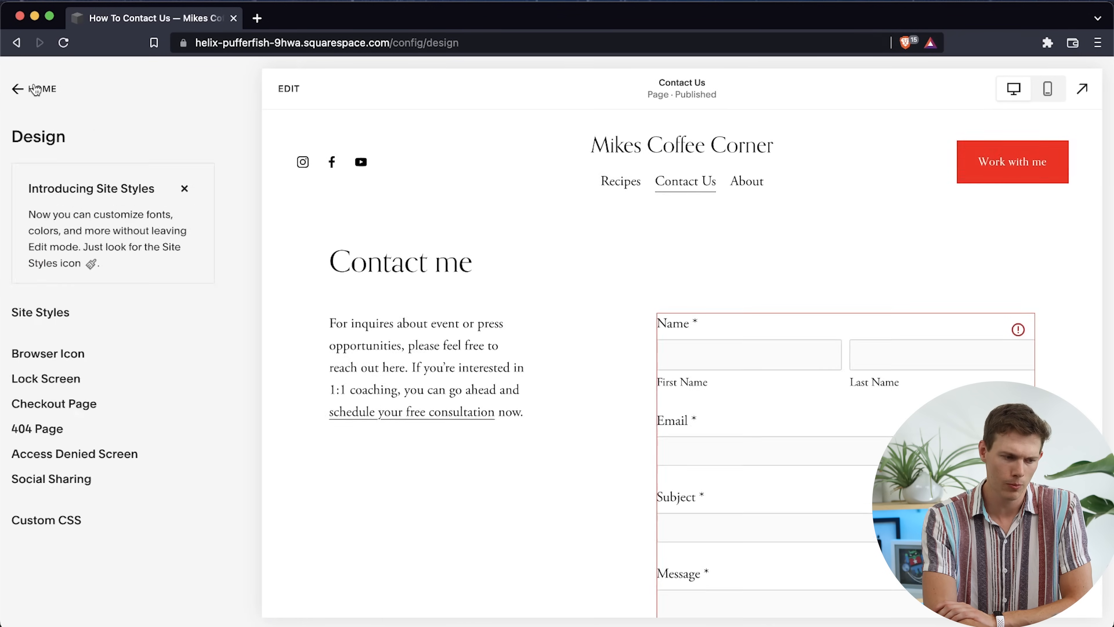
View the site-wide social sharing logo settings and return to the main site menu
left_click(78, 483)
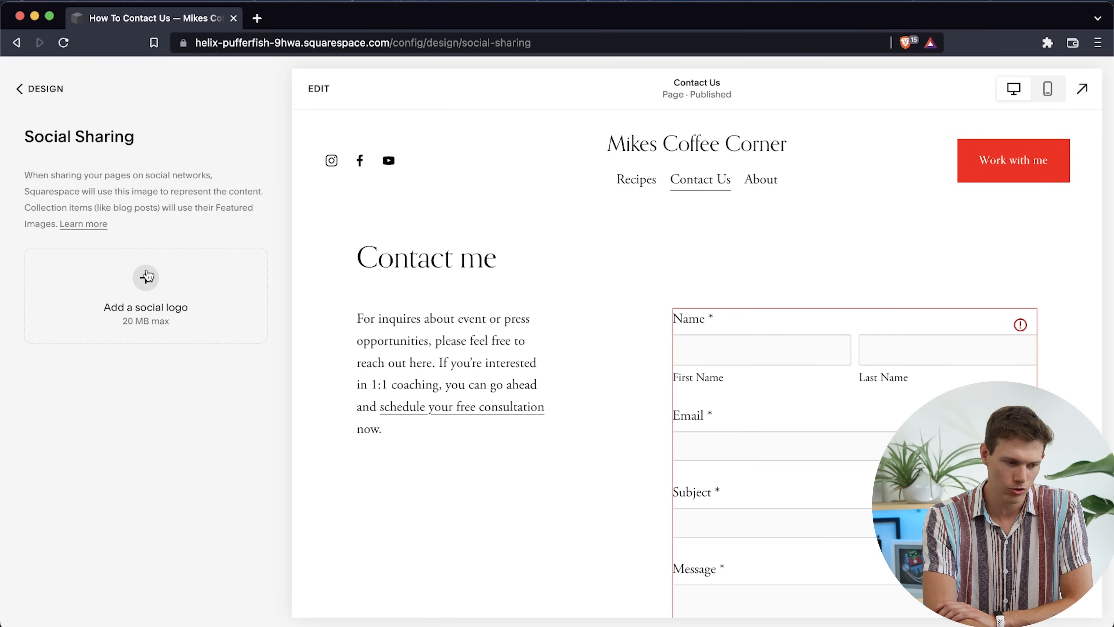
left_click(20, 89)
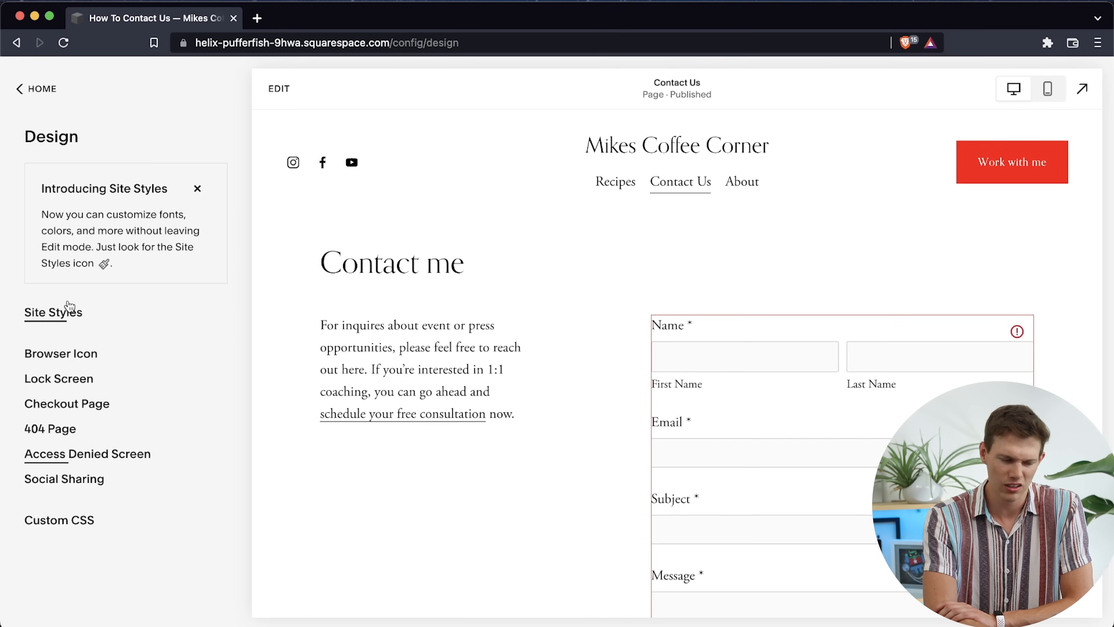
left_click(41, 89)
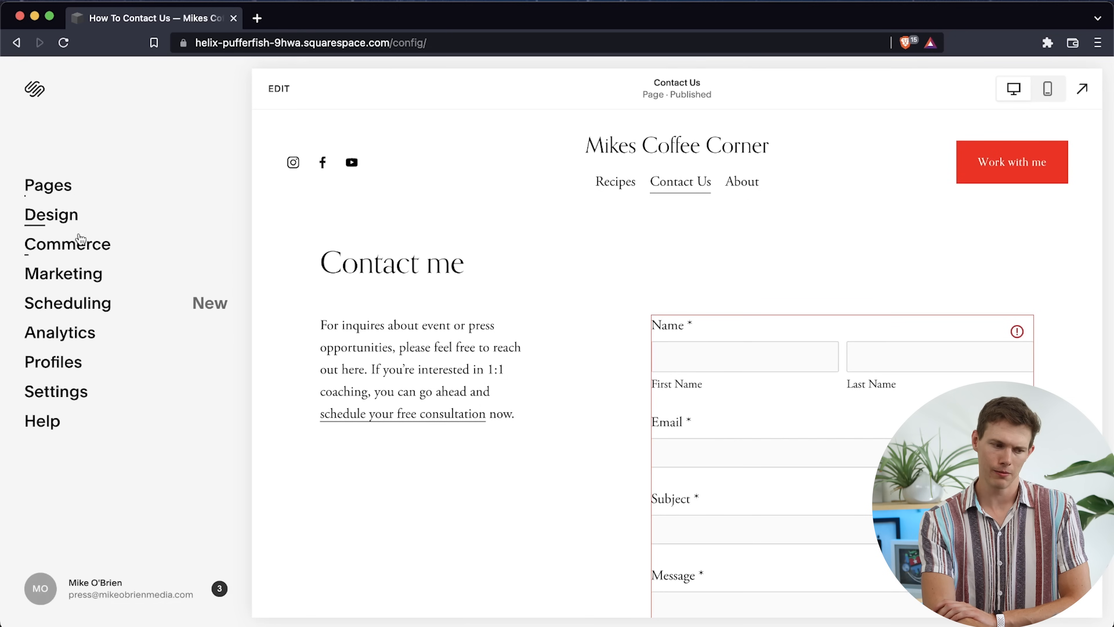
View the Commerce overview, dismissing the store setup questionnaire, and return to the main site menu
left_click(96, 245)
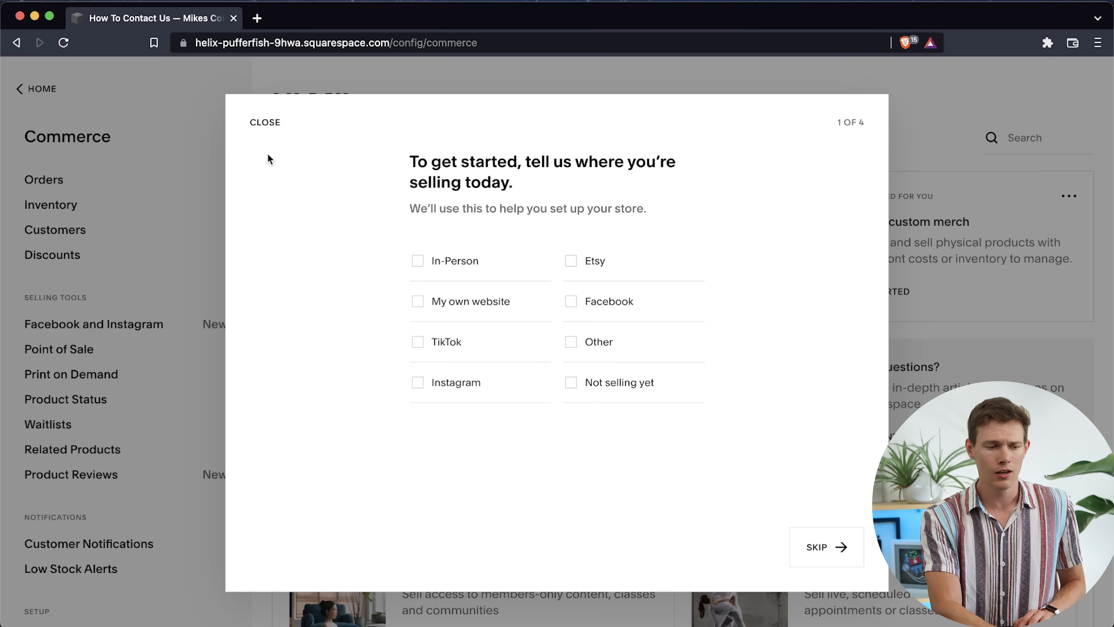
left_click(265, 125)
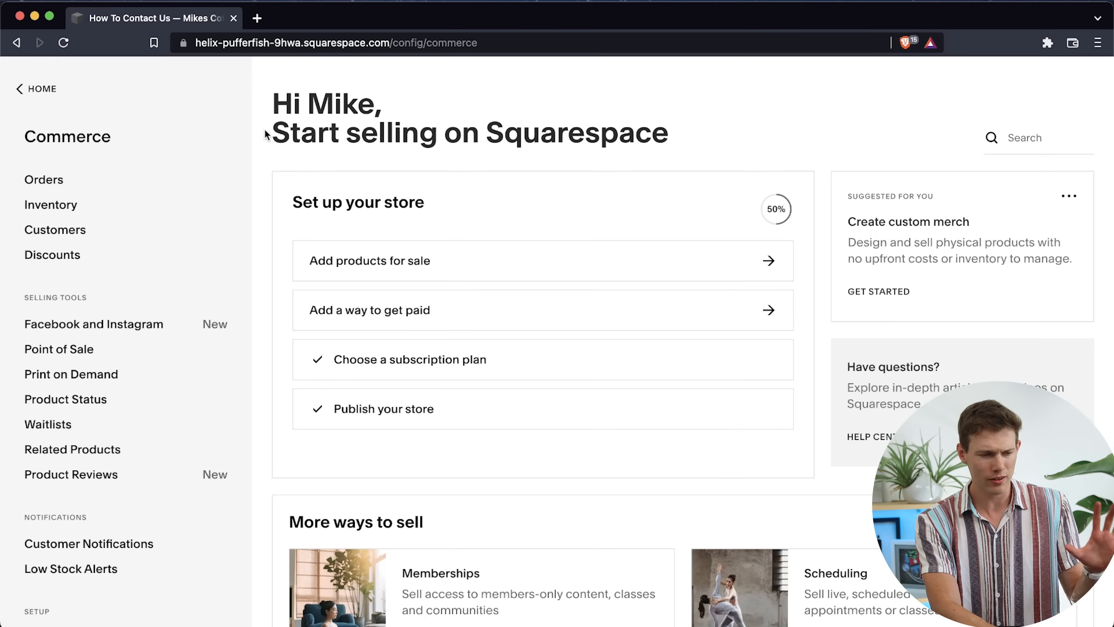
left_click(44, 88)
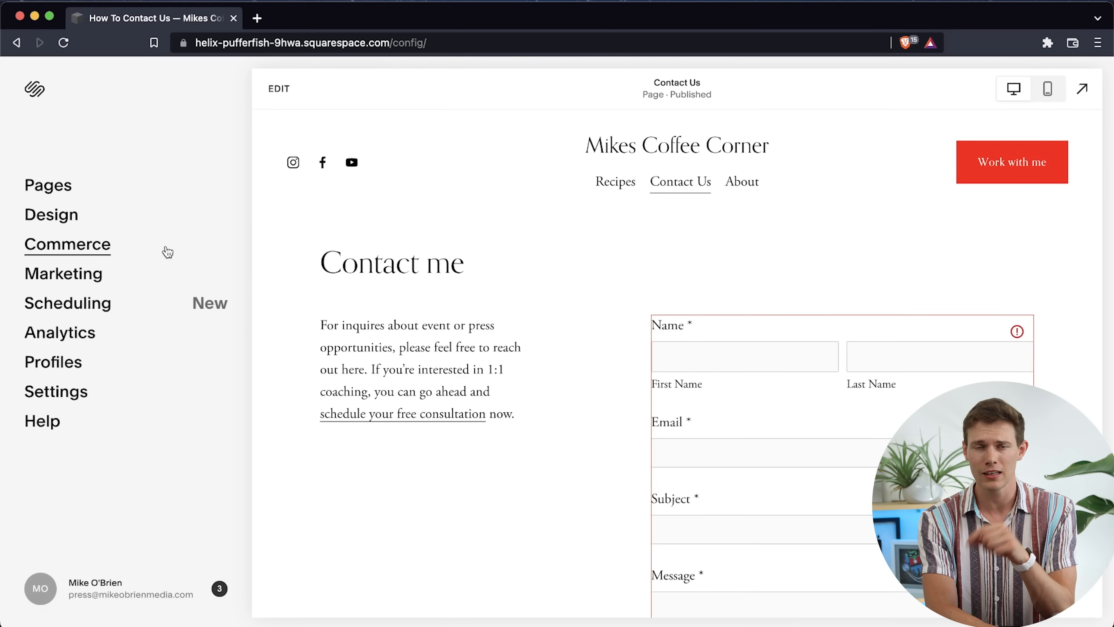
View the Email Campaigns area under Marketing, dismissing its introduction, and return to the marketing overview
left_click(98, 279)
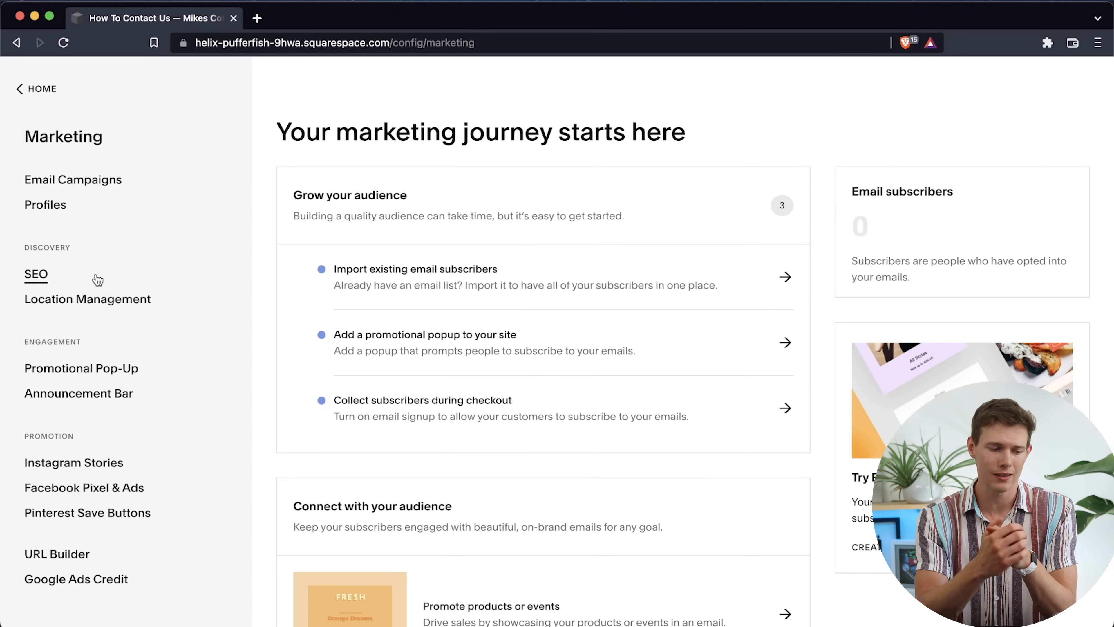
left_click(73, 185)
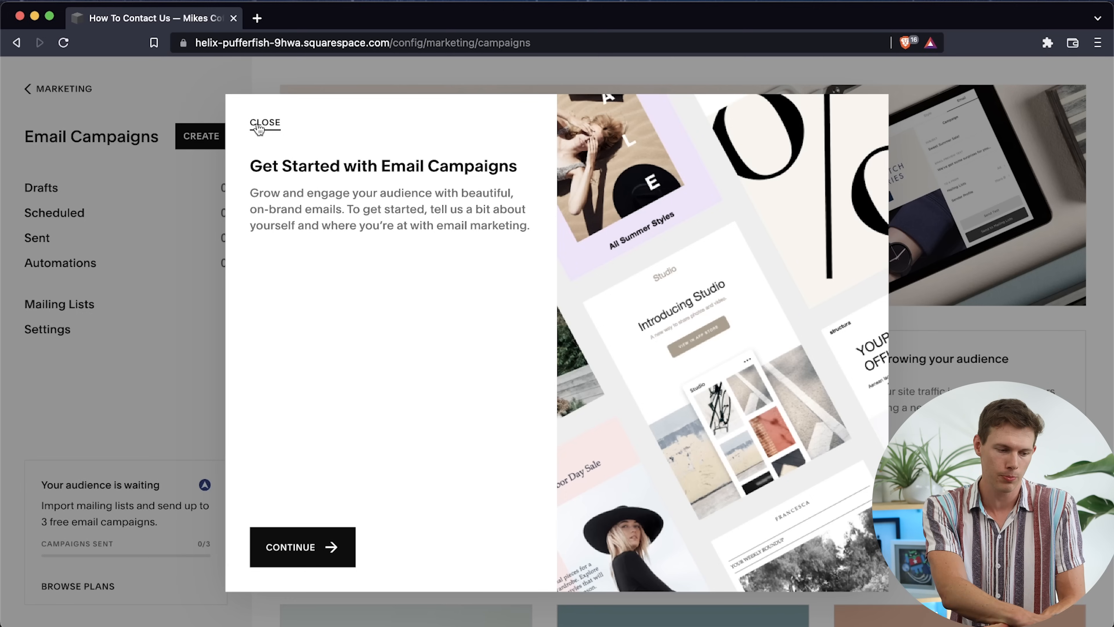
left_click(259, 130)
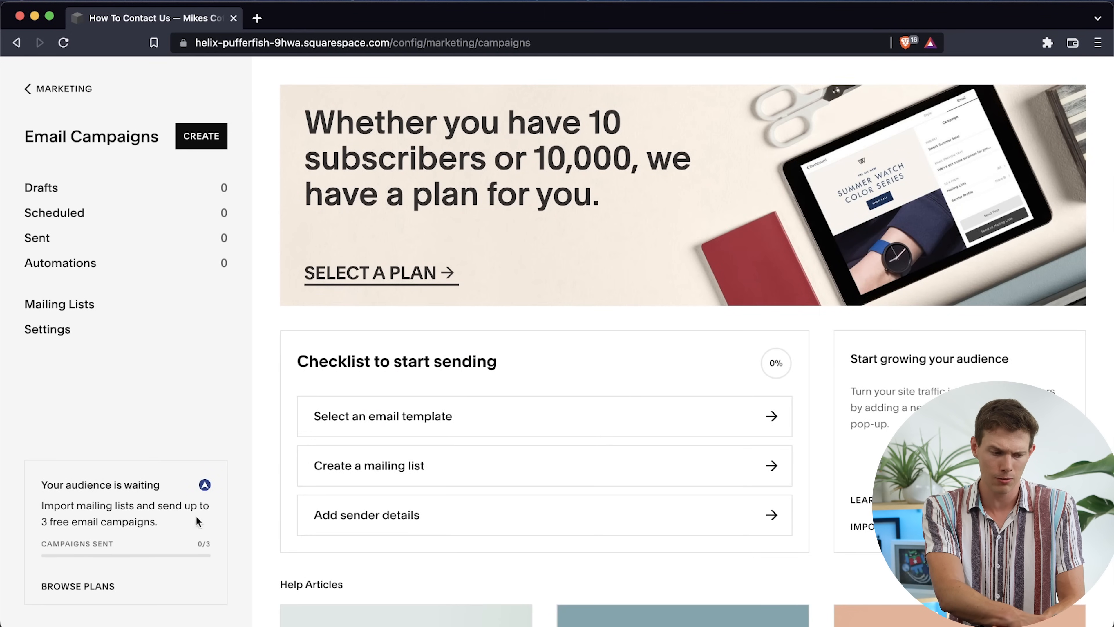
left_click(53, 90)
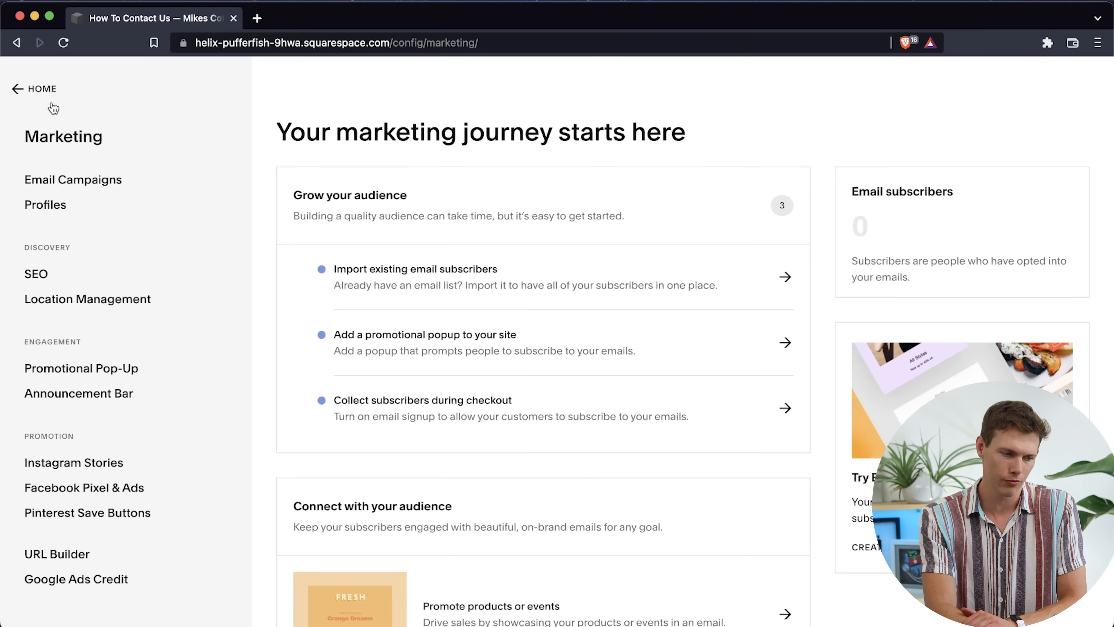
Read the SEO checklist's pre-publishing advice on site information, design and domain setup, and return to the marketing overview
left_click(44, 274)
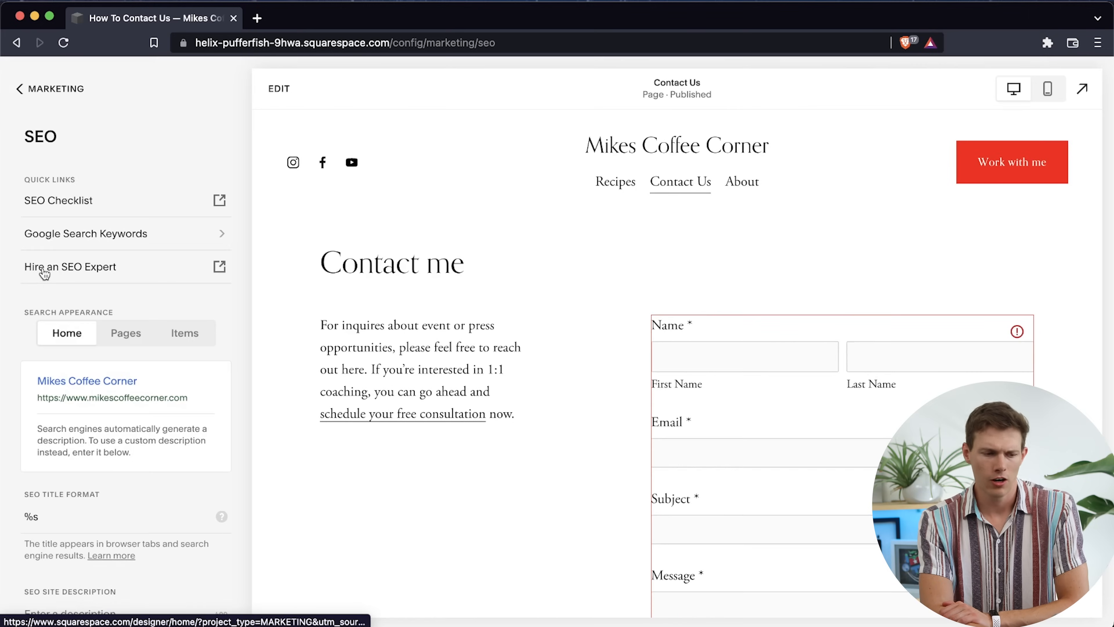
left_click(143, 207)
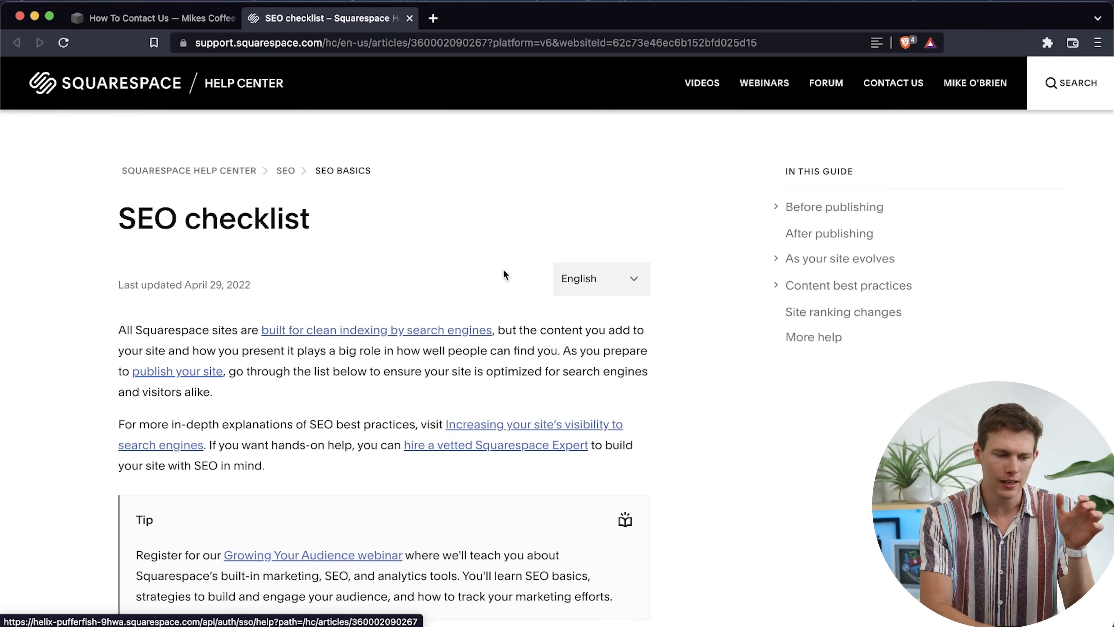
scroll(665, 433, "down", 10)
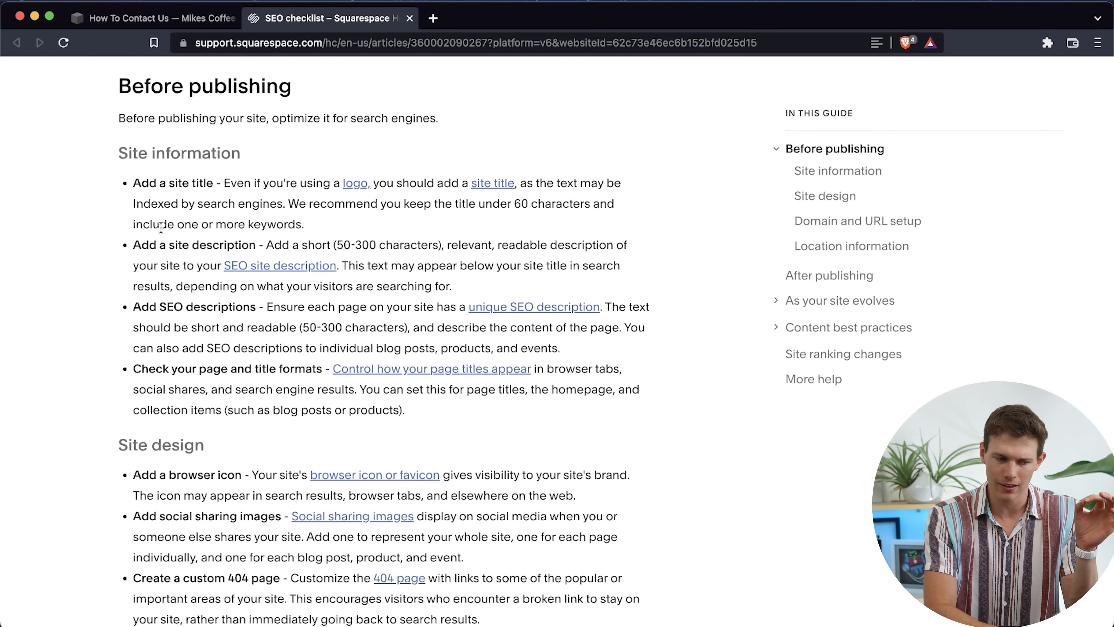
scroll(89, 430, "down", 6)
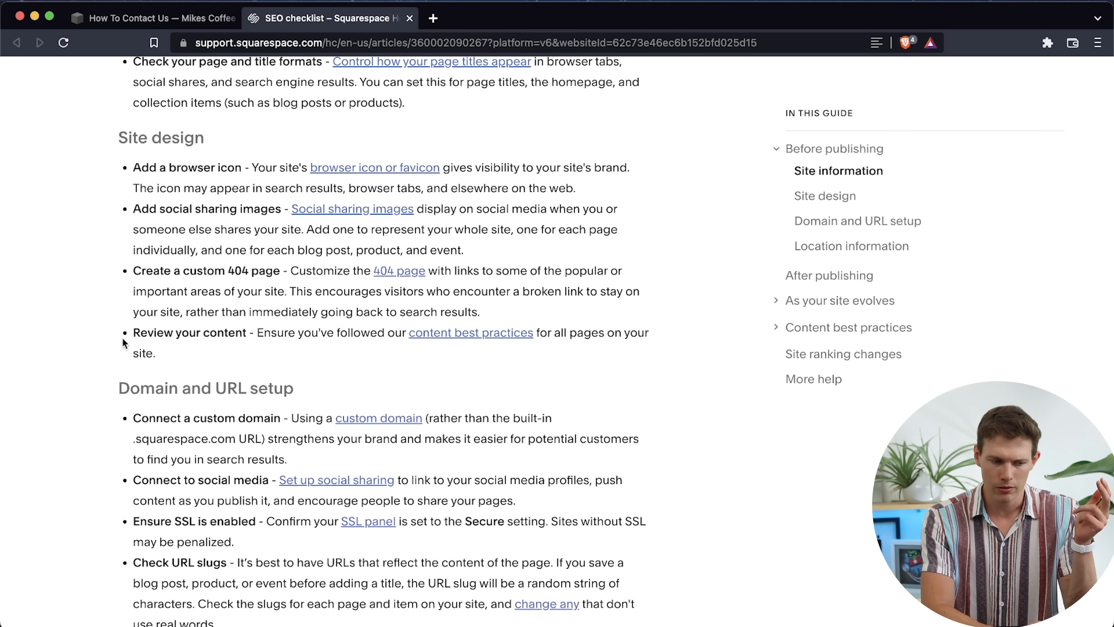
scroll(121, 347, "down", 5)
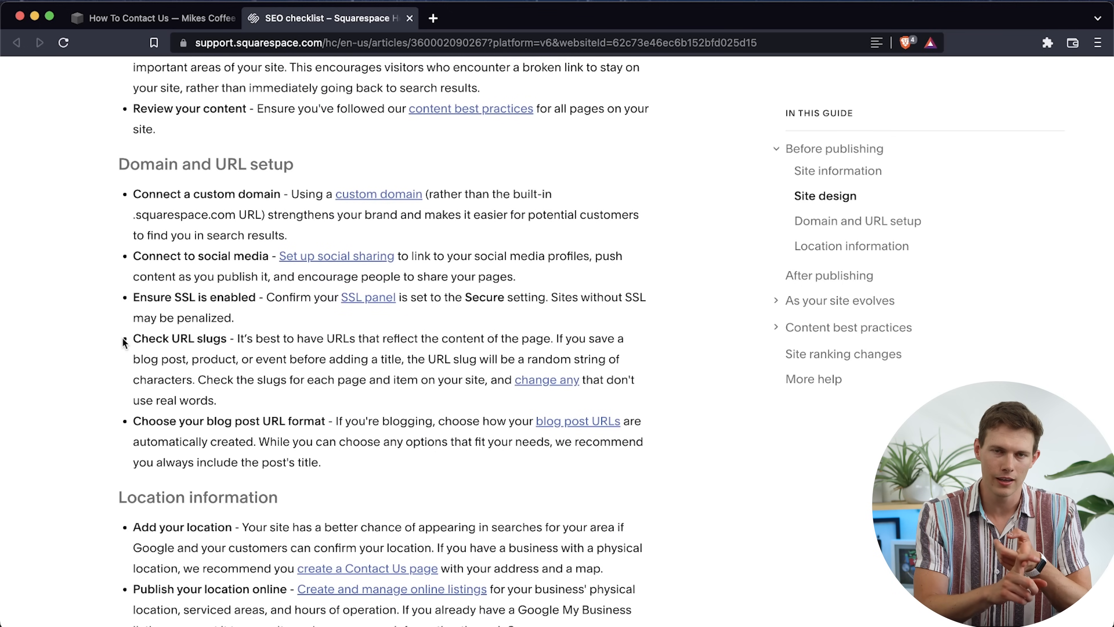
scroll(123, 342, "up", 15)
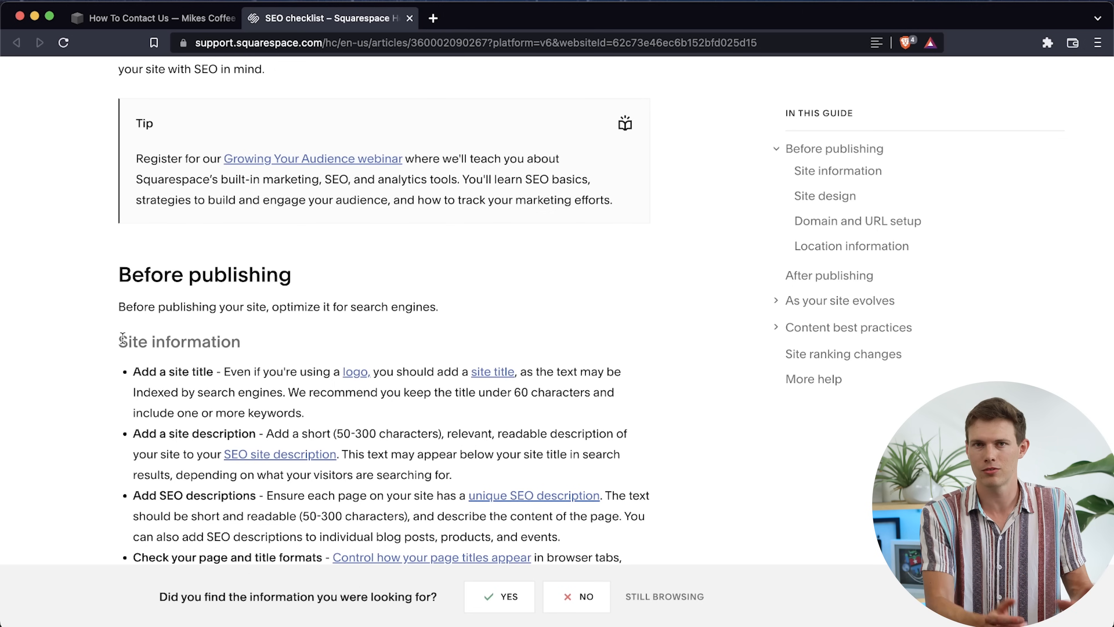
scroll(364, 381, "up", 8)
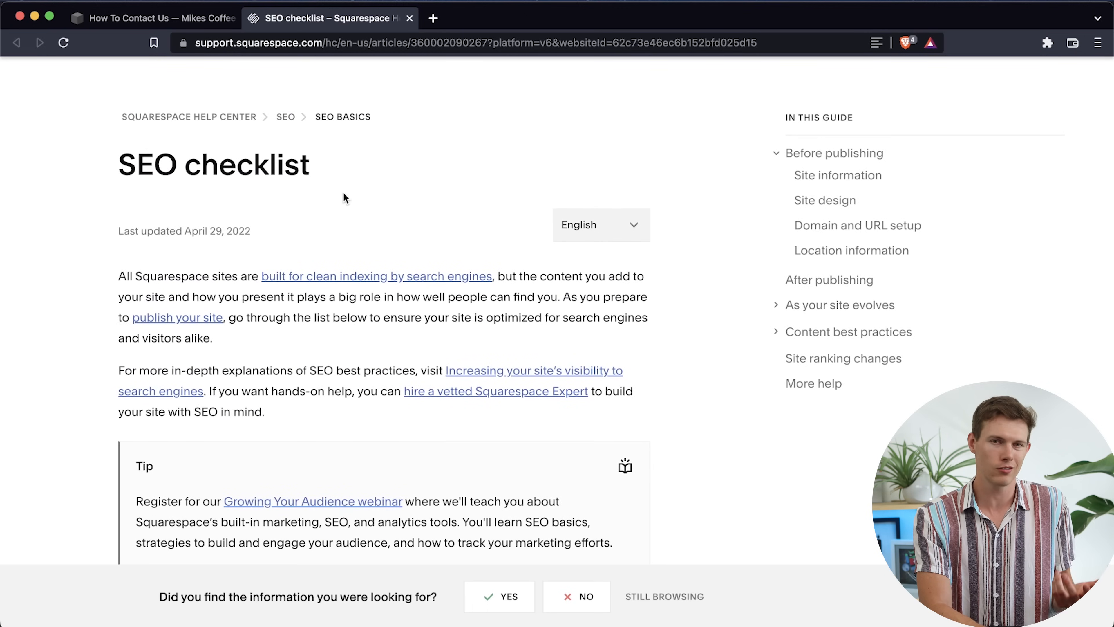
left_click(409, 18)
left_click(20, 88)
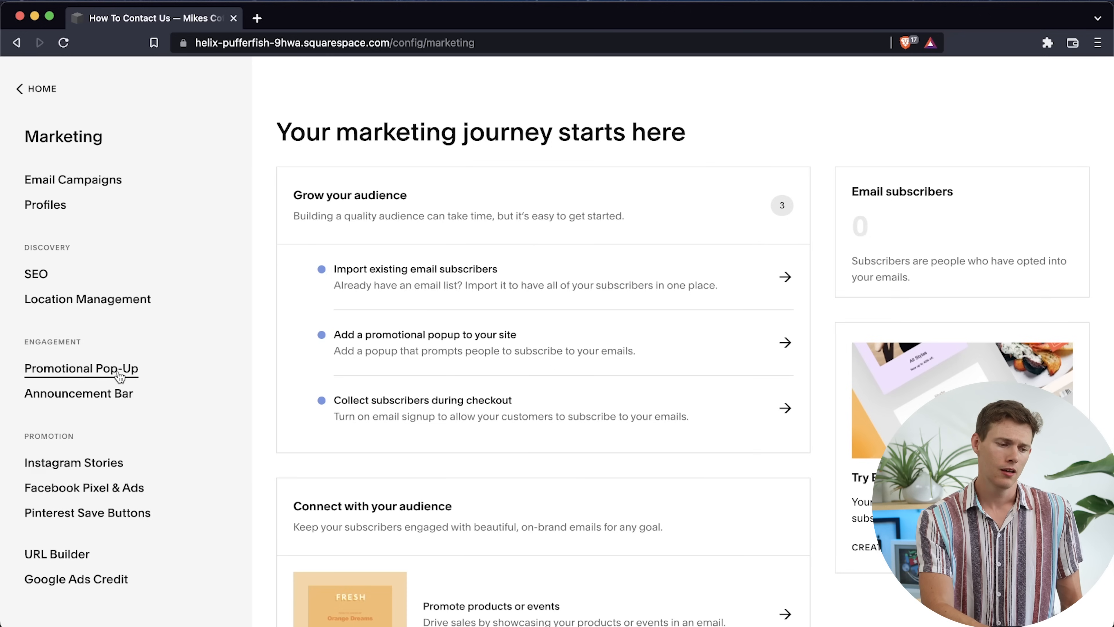
Enable the site's announcement bar in the marketing settings
left_click(115, 397)
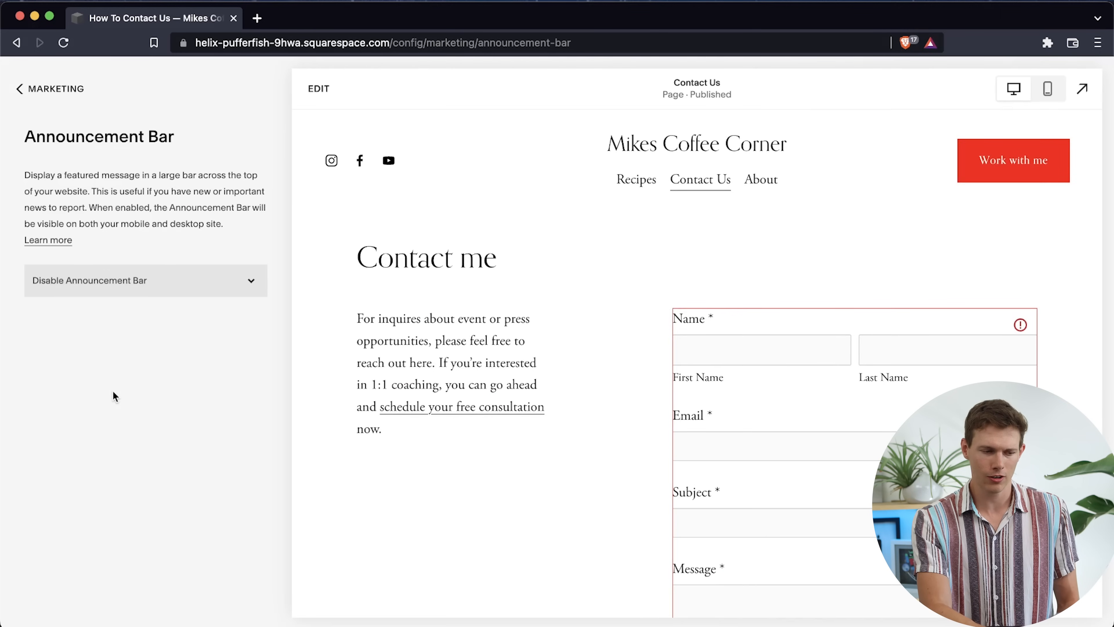
left_click(137, 284)
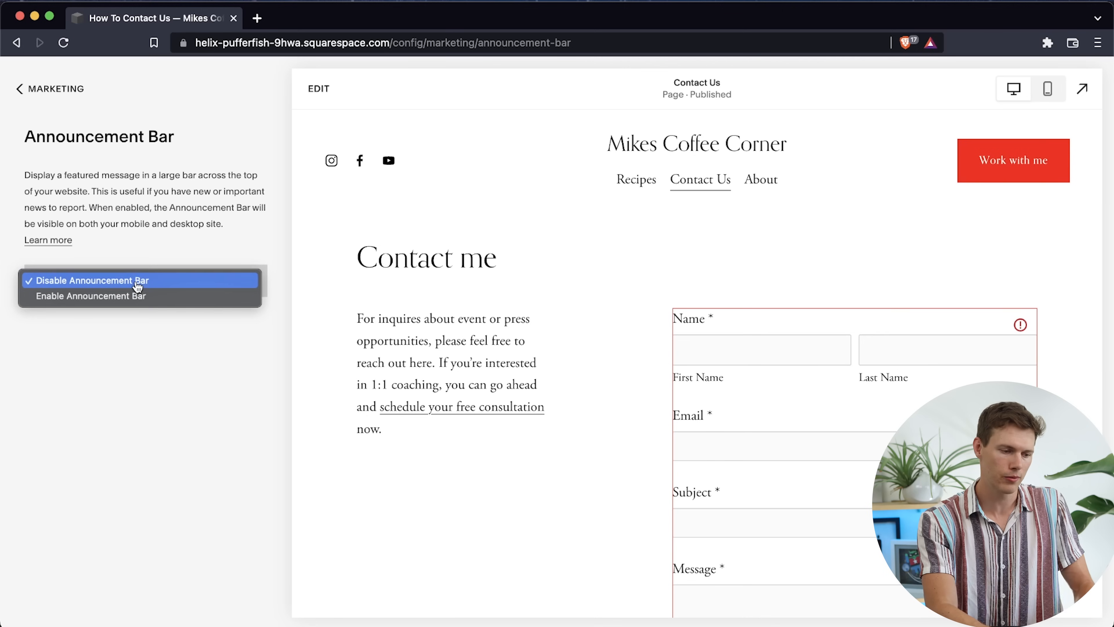
left_click(142, 296)
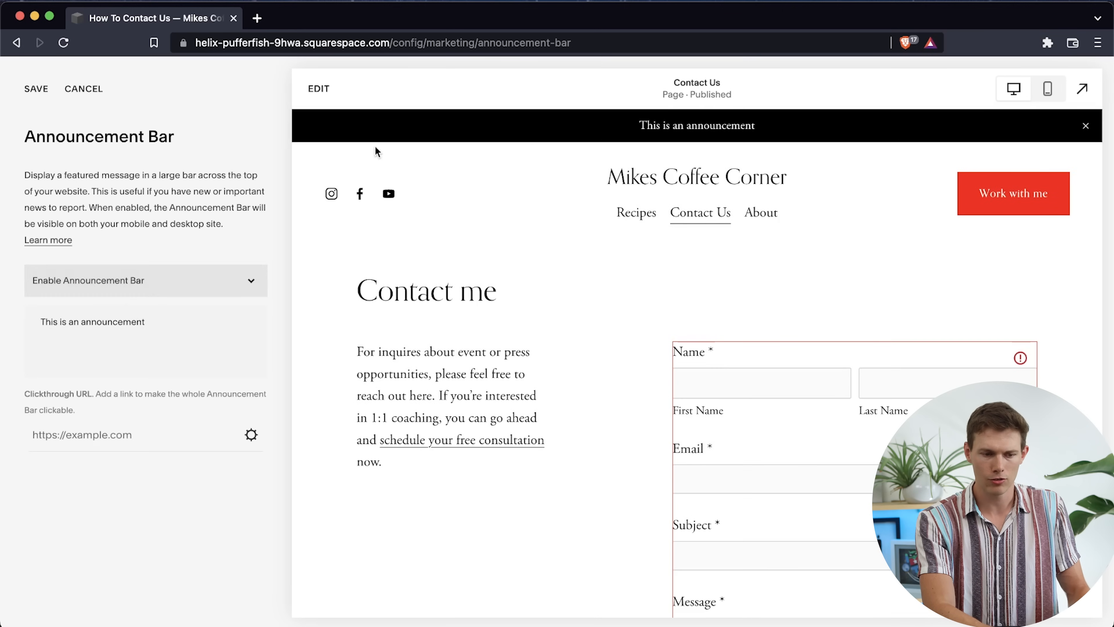
Replace the placeholder announcement text with "Use code MIKE for 20% off"
left_click(115, 343)
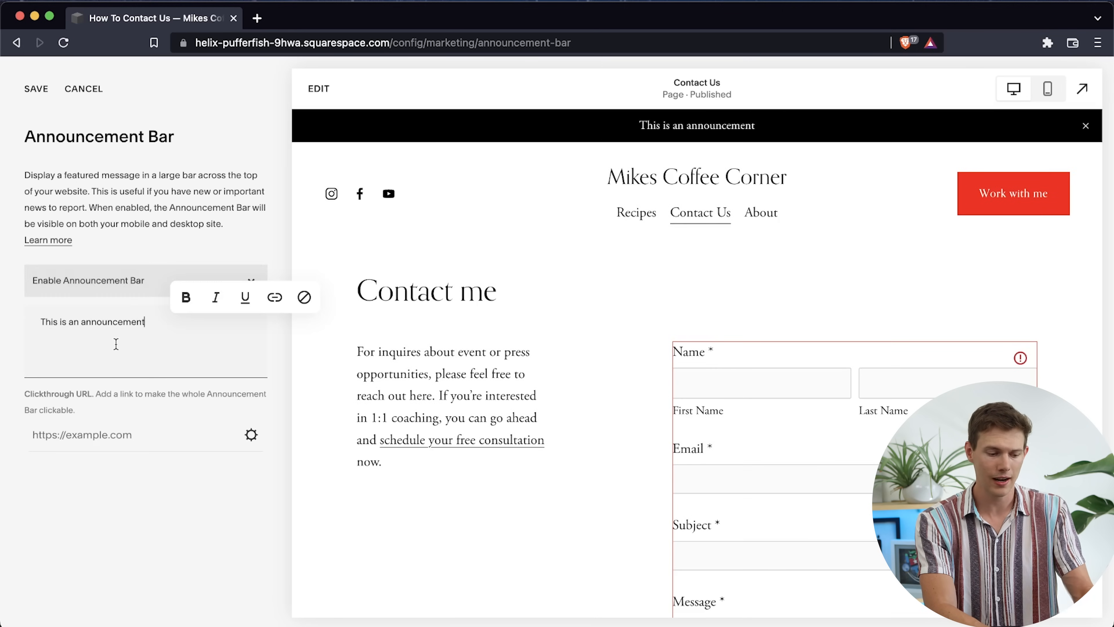
key("super+a")
type("Use code MIKE for")
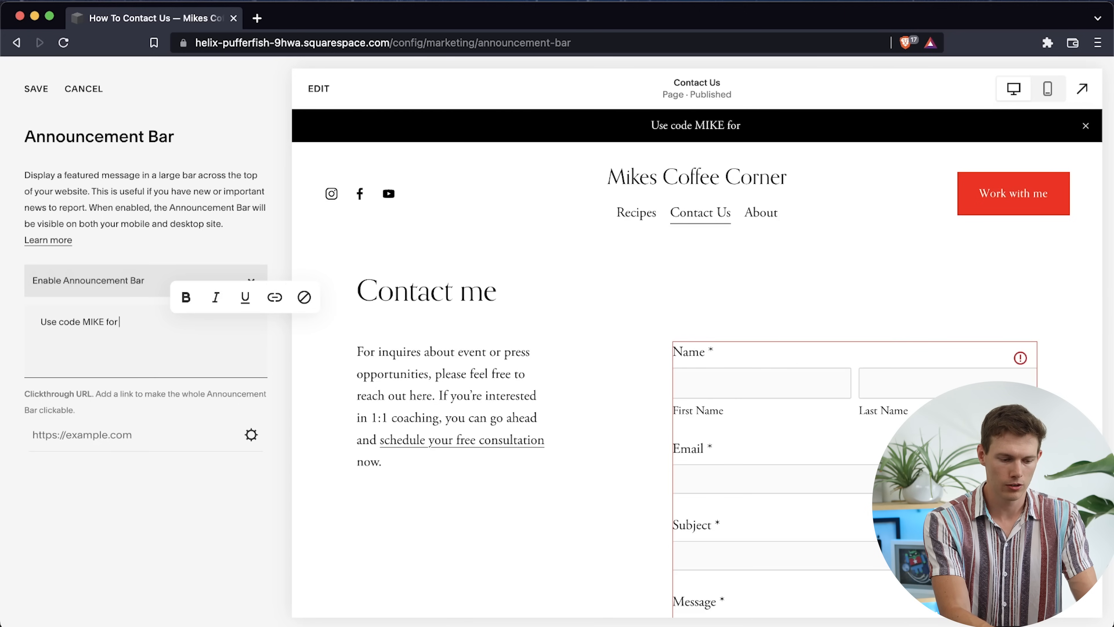
type(" 20% off")
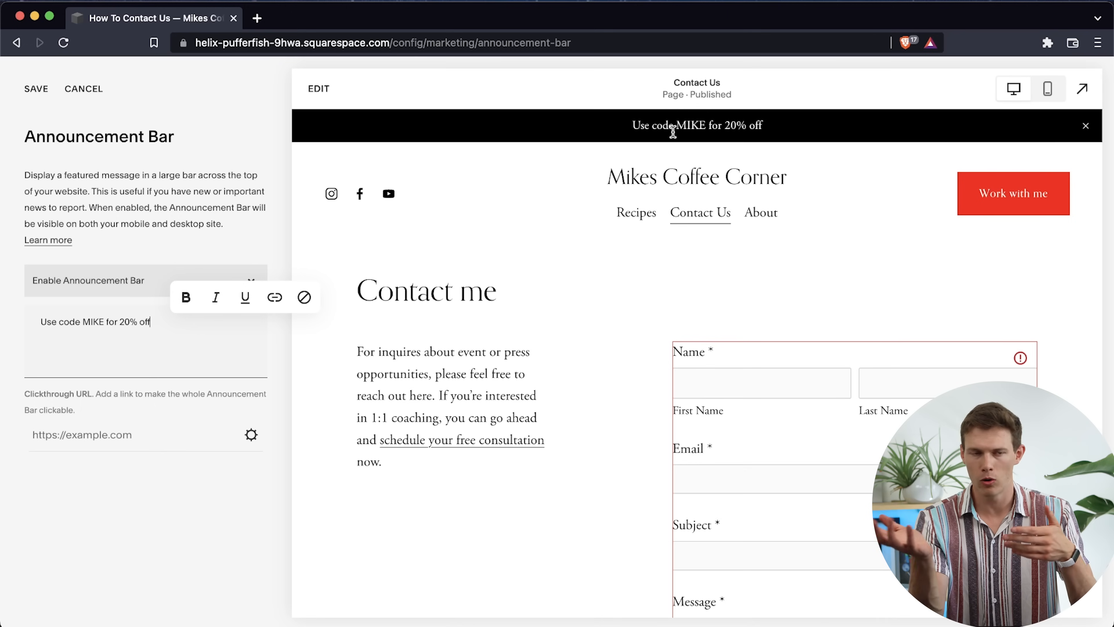
key("super+a")
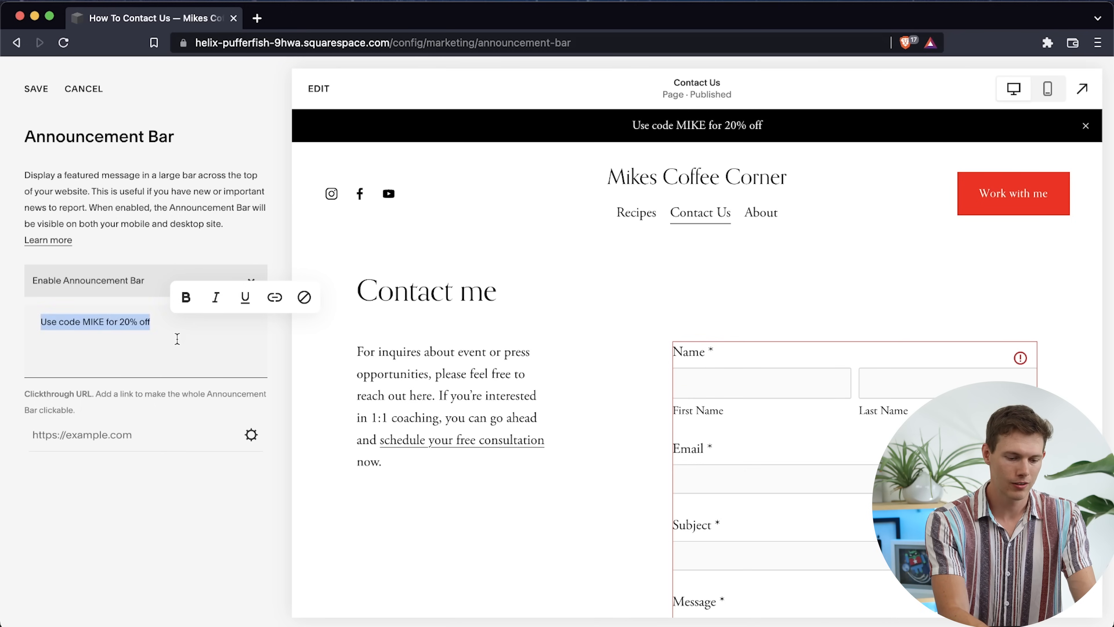
type("Subscribe to my YouTube channel!")
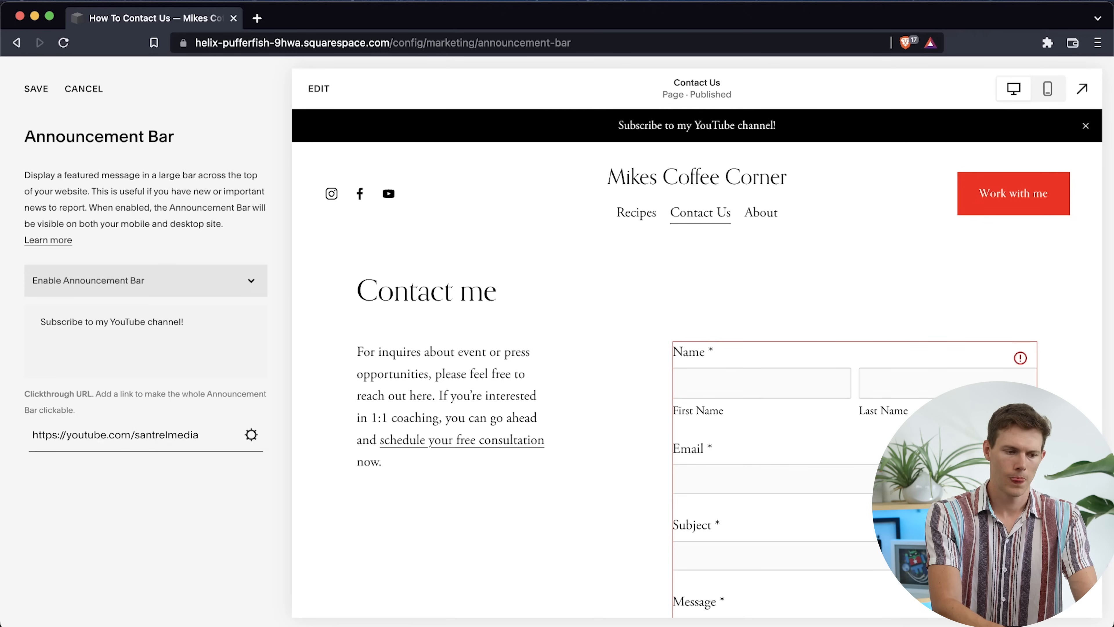
left_click(36, 88)
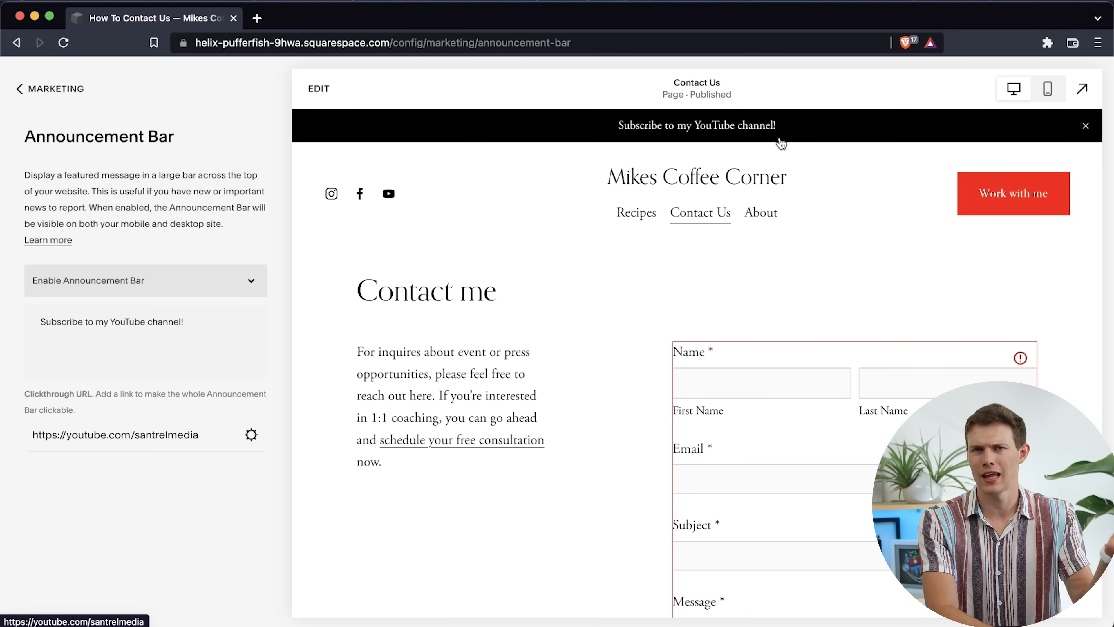
left_click(67, 87)
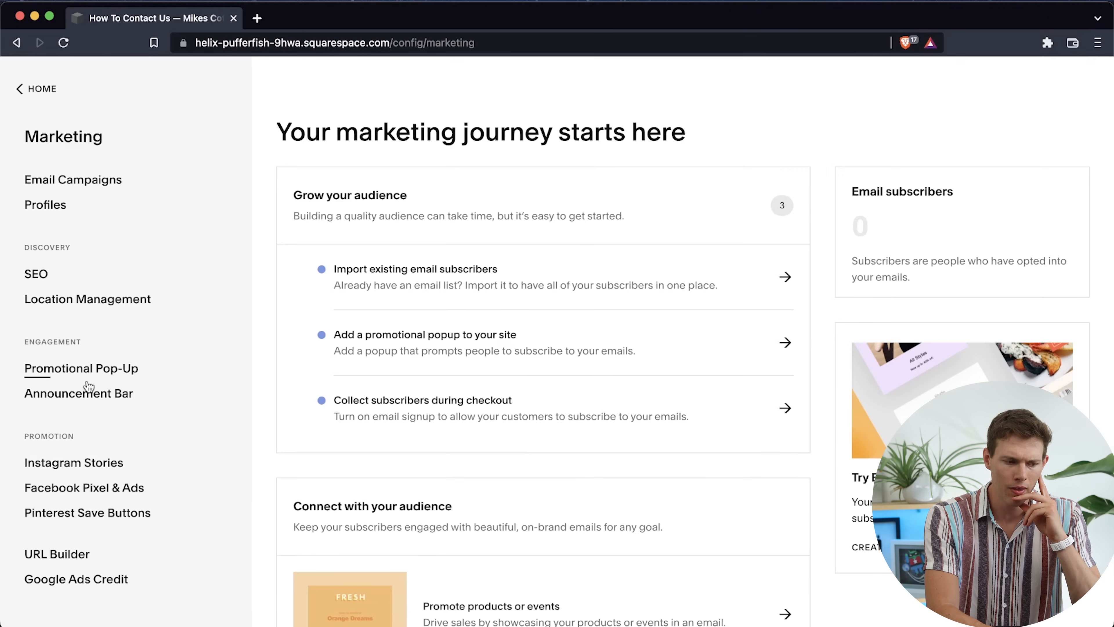
Change the promotional pop-up to the mailing-list layout with a full background image inside a white border, save, and return to the marketing overview
left_click(119, 373)
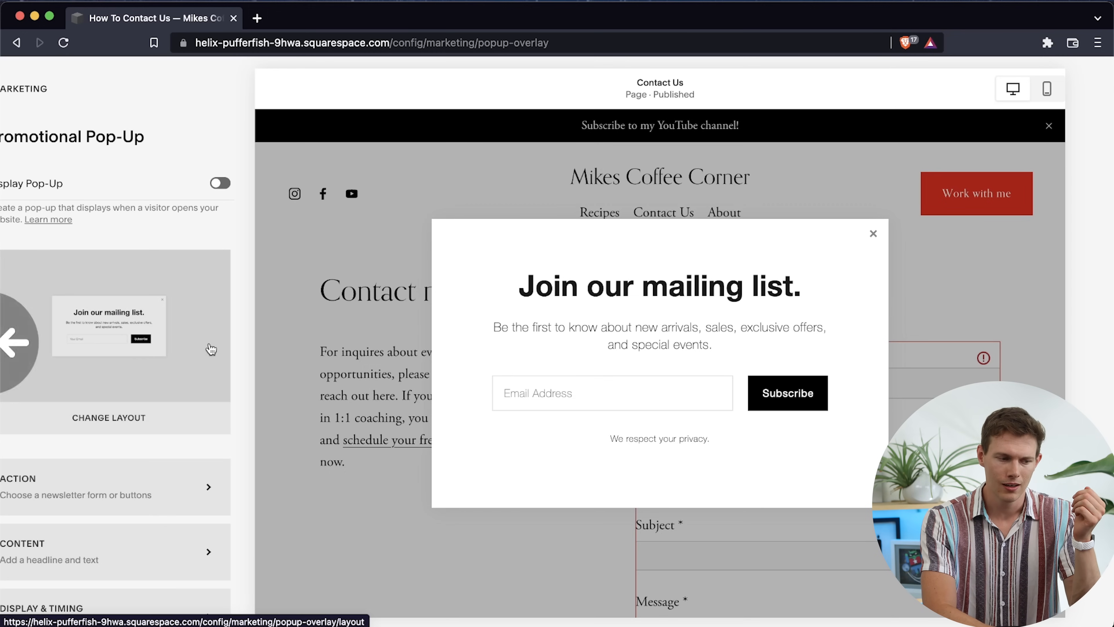
scroll(154, 446, "down", 3)
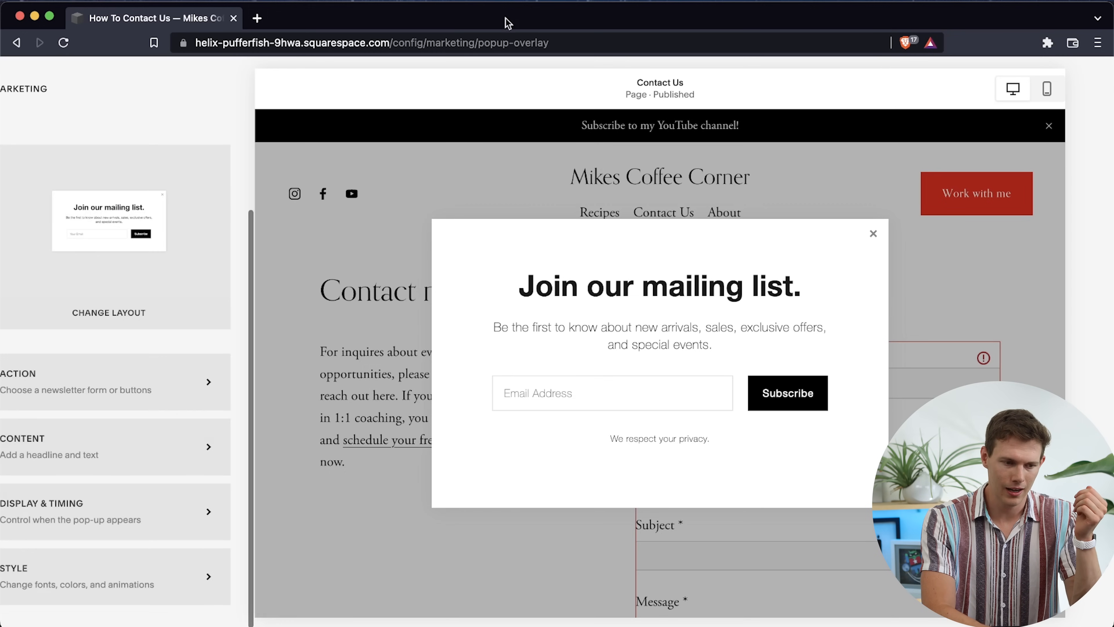
mouse_move(509, 17)
left_mouse_down()
mouse_move(522, 16)
mouse_move(509, 16)
left_mouse_up()
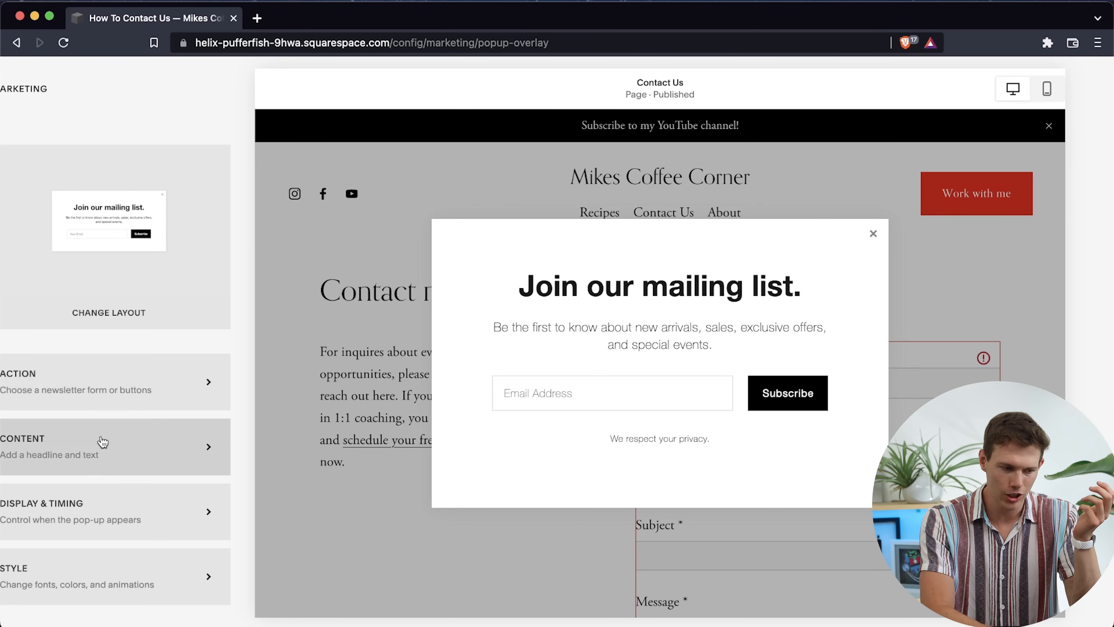
left_click(139, 325)
scroll(139, 329, "down", 10)
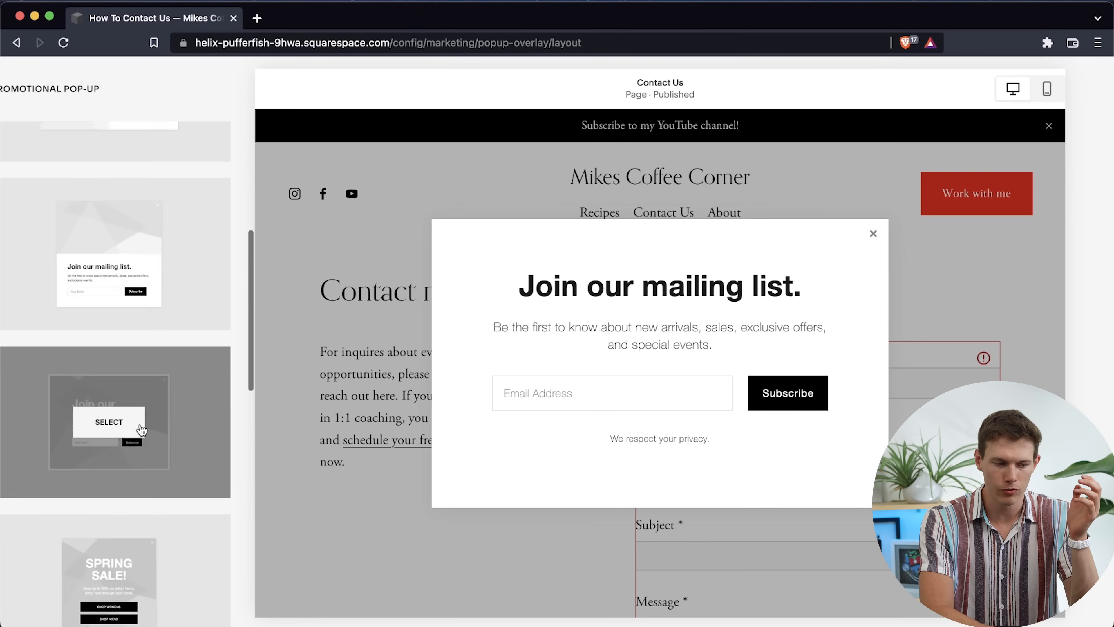
left_click(158, 268)
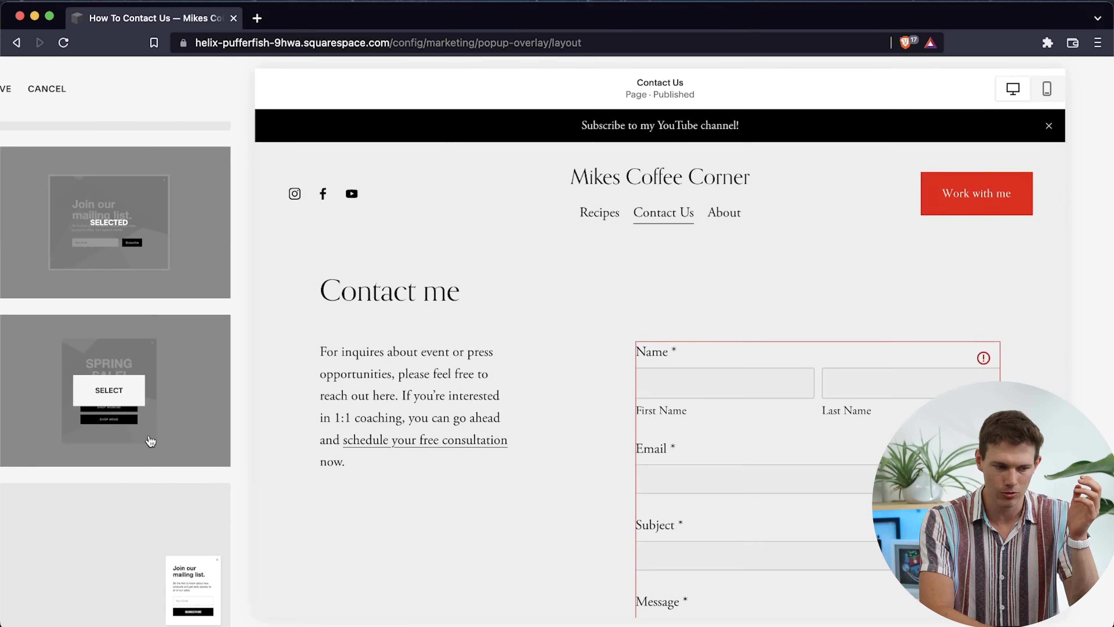
scroll(116, 311, "up", 10)
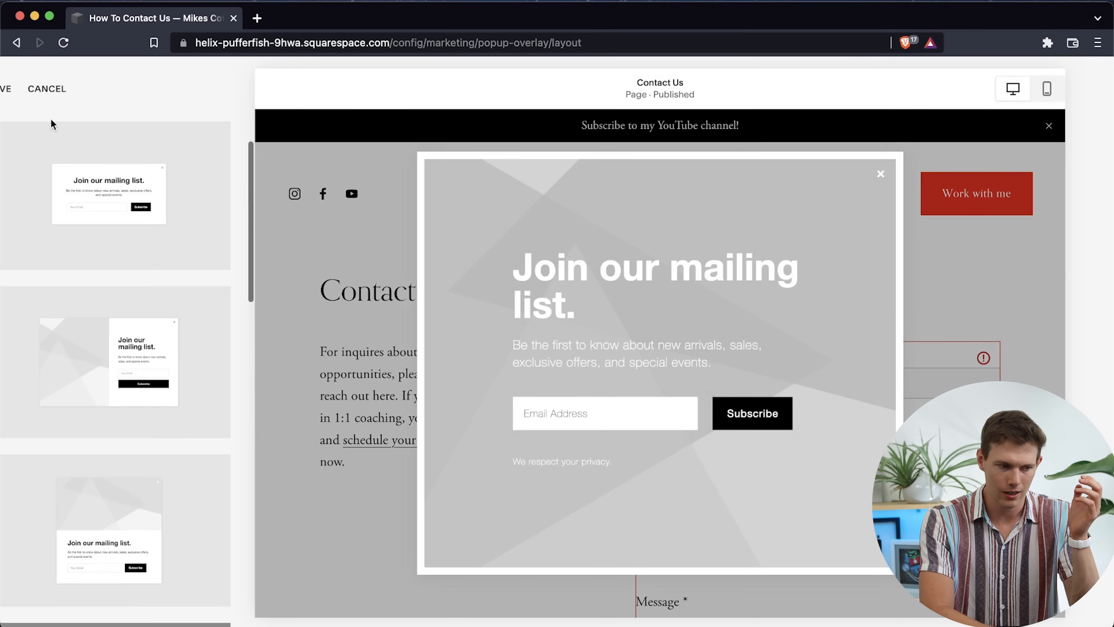
left_click(10, 92)
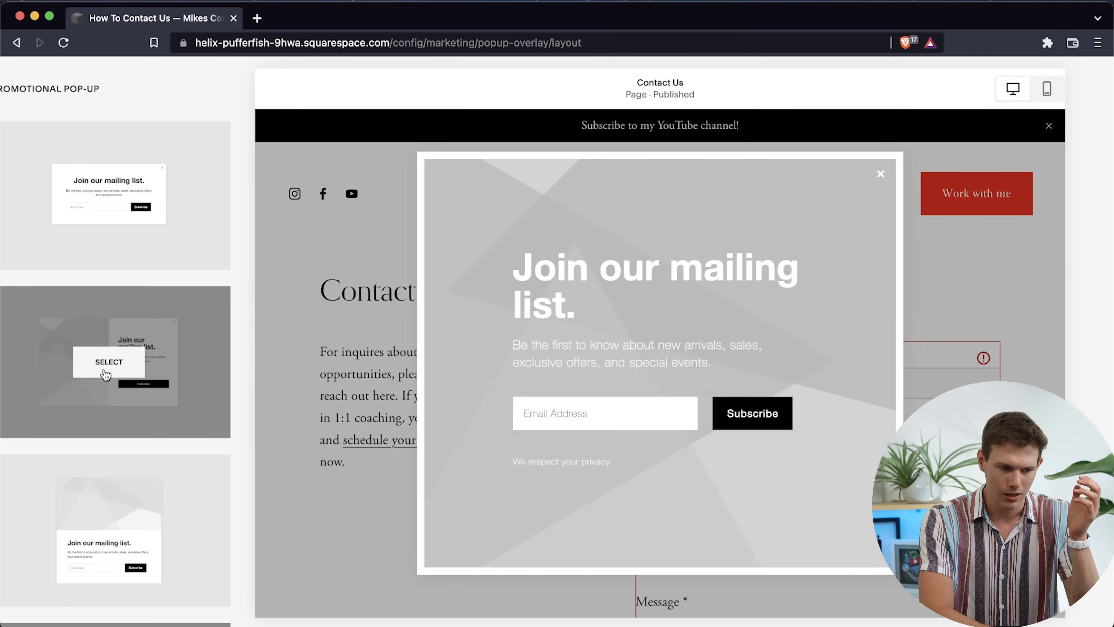
scroll(105, 374, "up", 5)
left_click(11, 90)
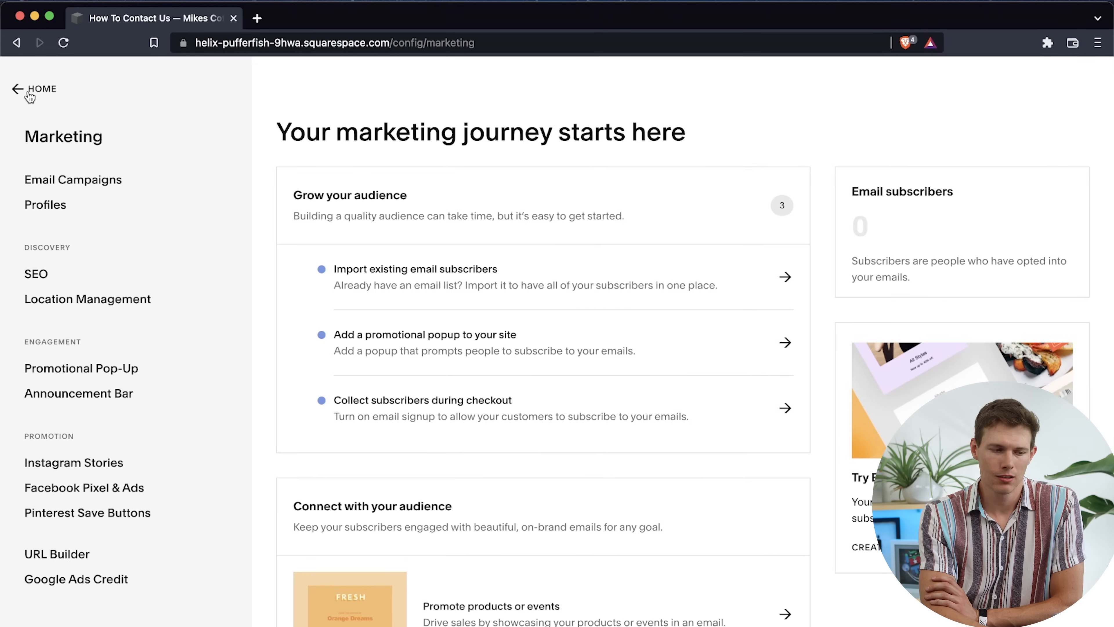
View the Scheduling introduction and its free trial offer, and return to the main site menu
left_click(29, 92)
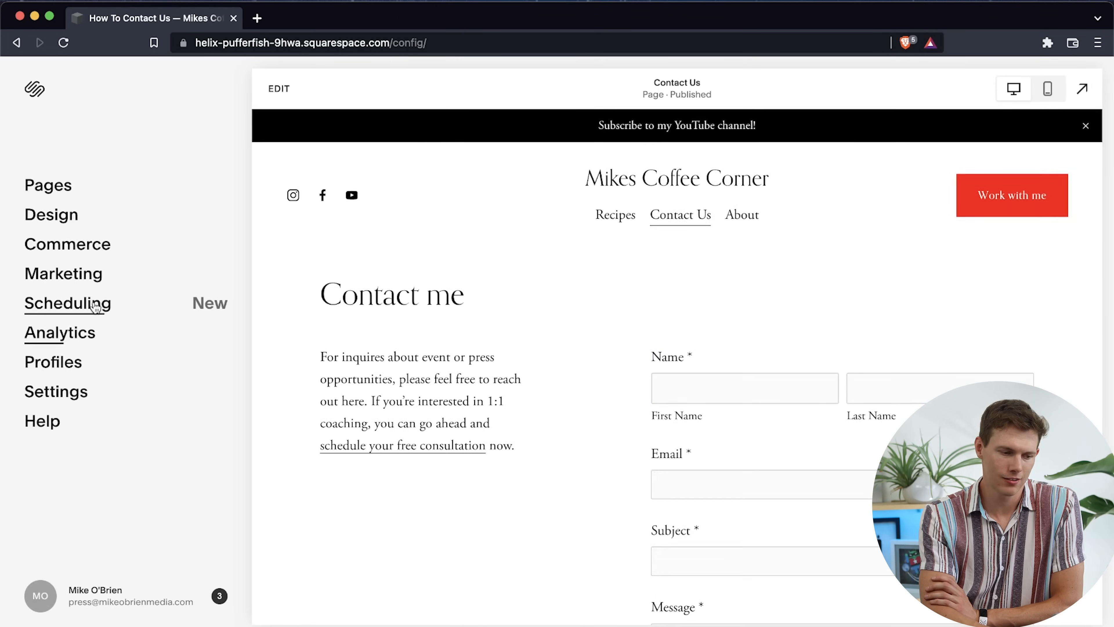
left_click(95, 309)
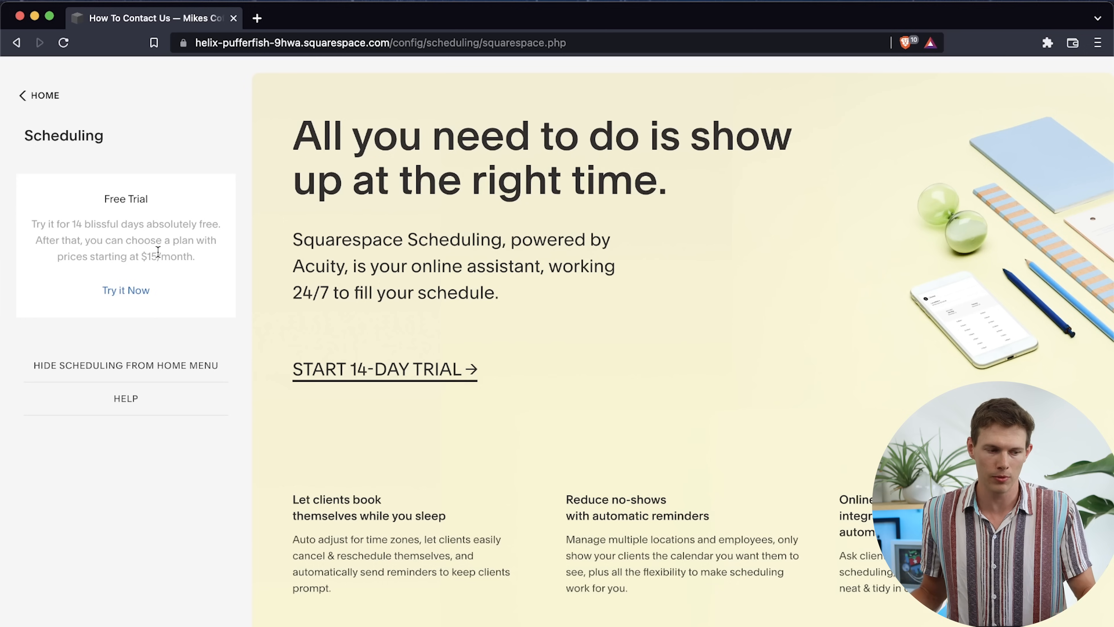
left_click(23, 94)
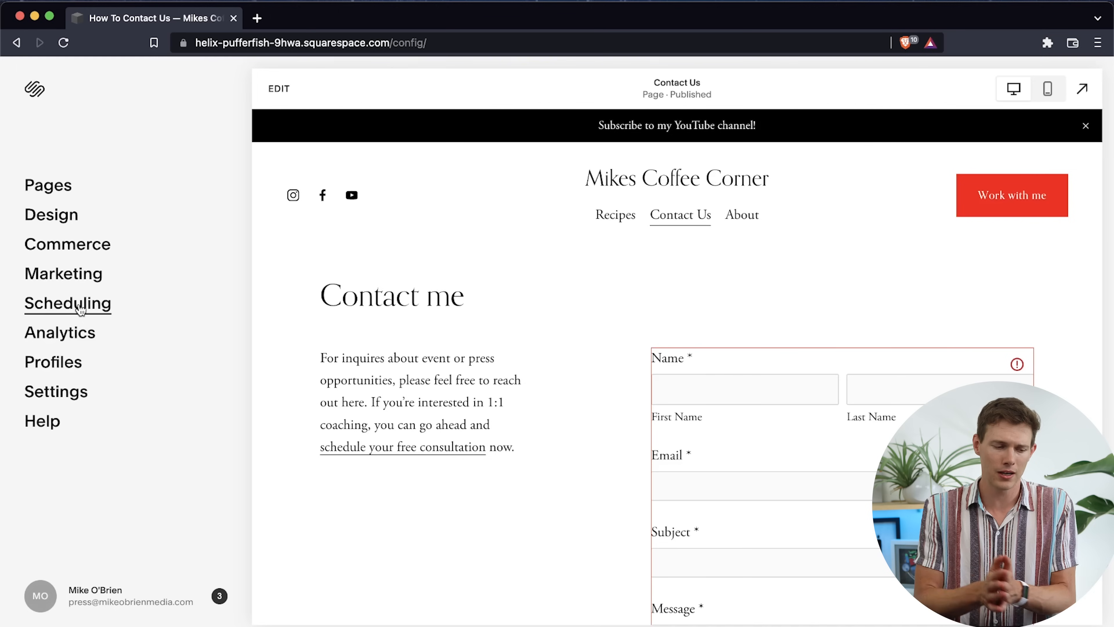
View the Sales and Traffic overviews in Analytics, dismissing the introduction, and return to the main site menu
left_click(73, 333)
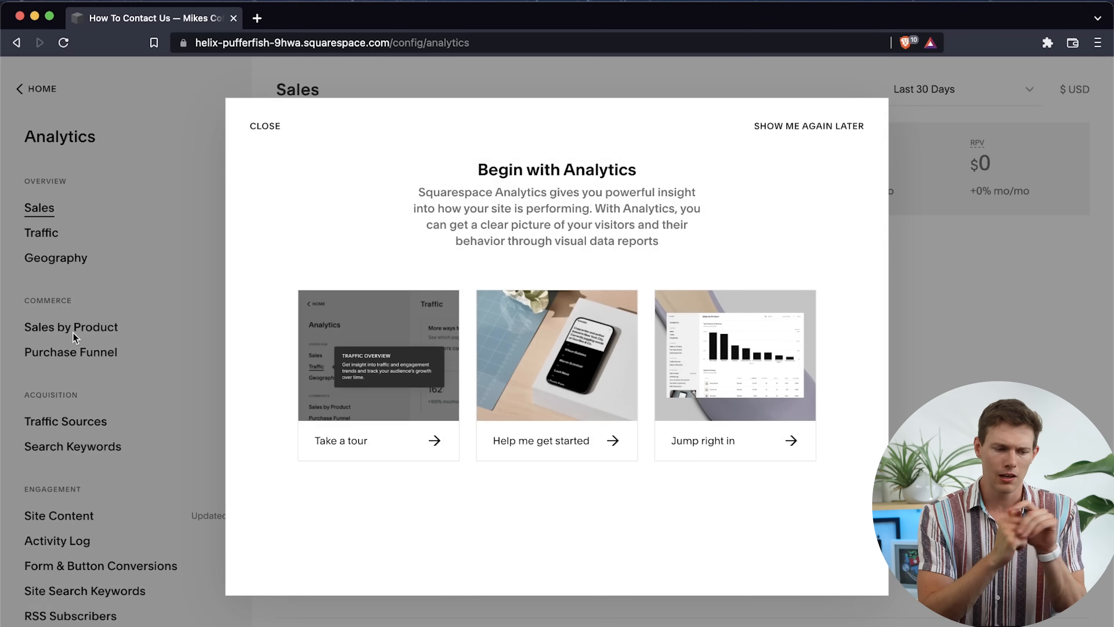
left_click(265, 126)
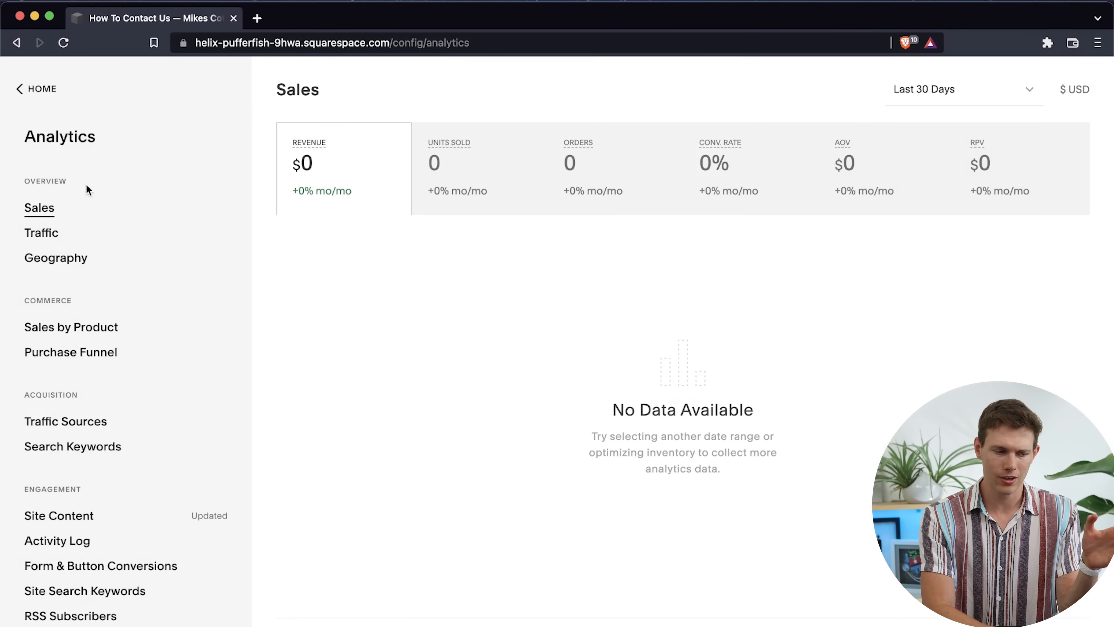
left_click(35, 236)
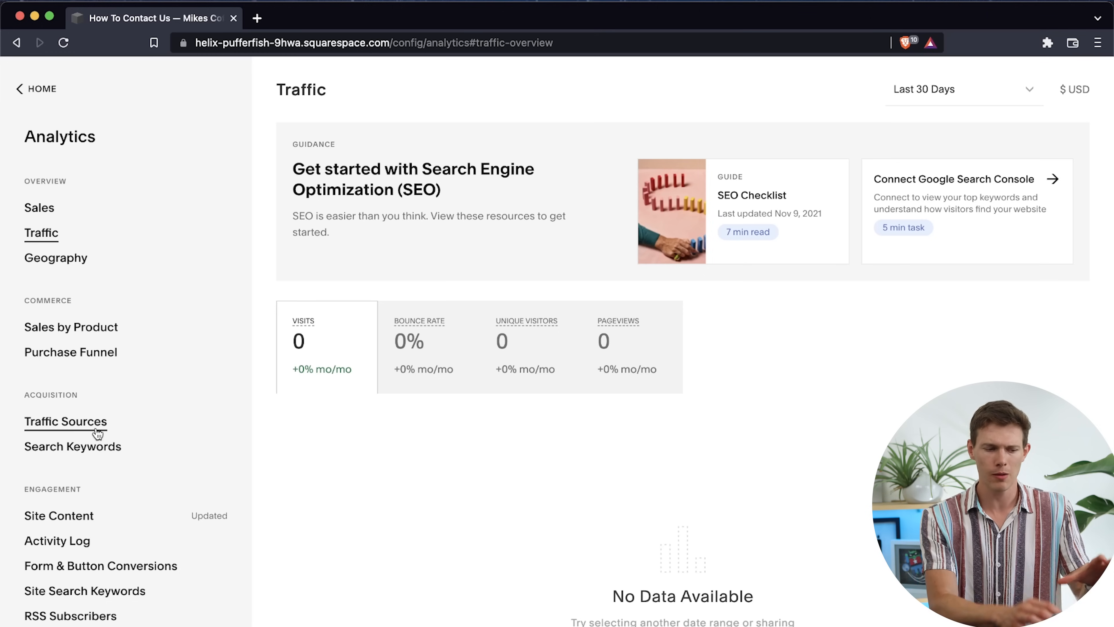
left_click(38, 91)
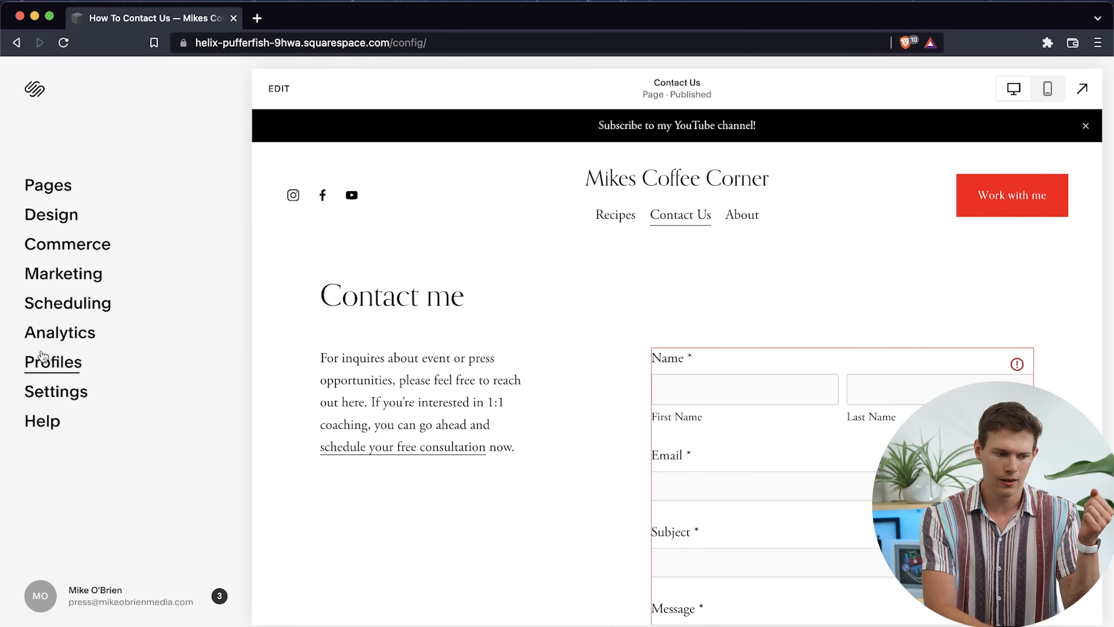
Review the Google Workspace email plans in the site settings and proceed to registration with annual payment
left_click(61, 391)
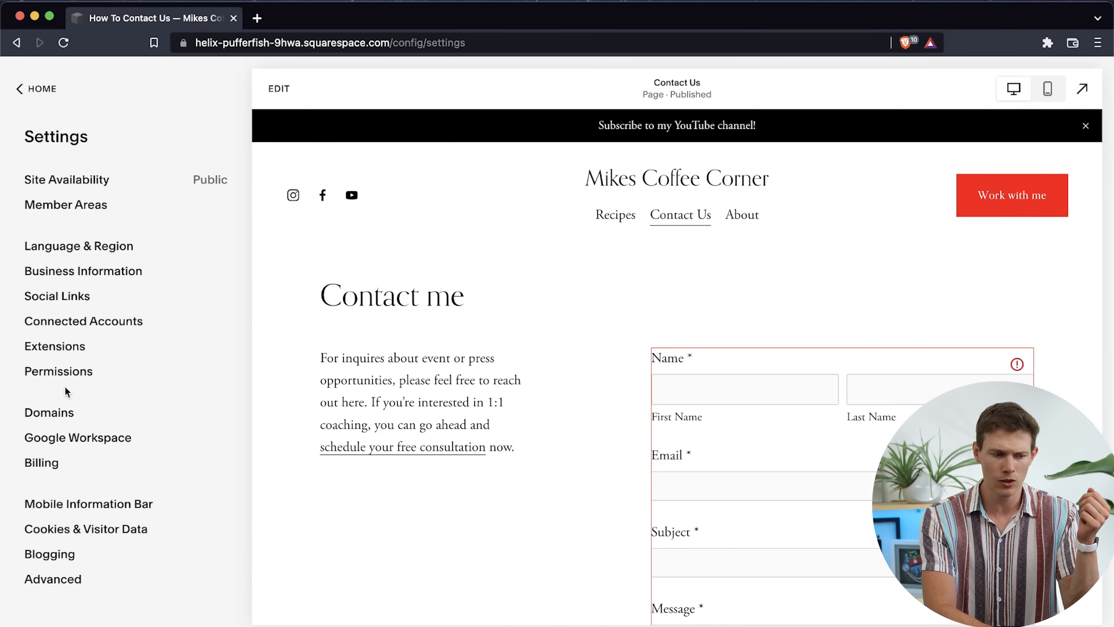
left_click(110, 441)
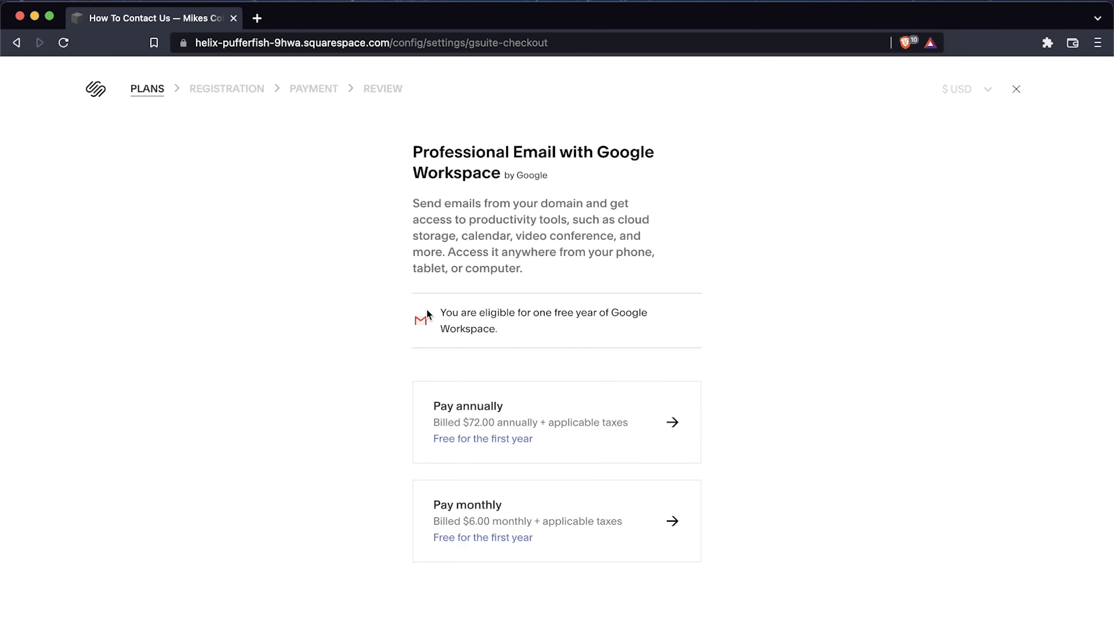
left_click_drag(428, 313, 569, 334)
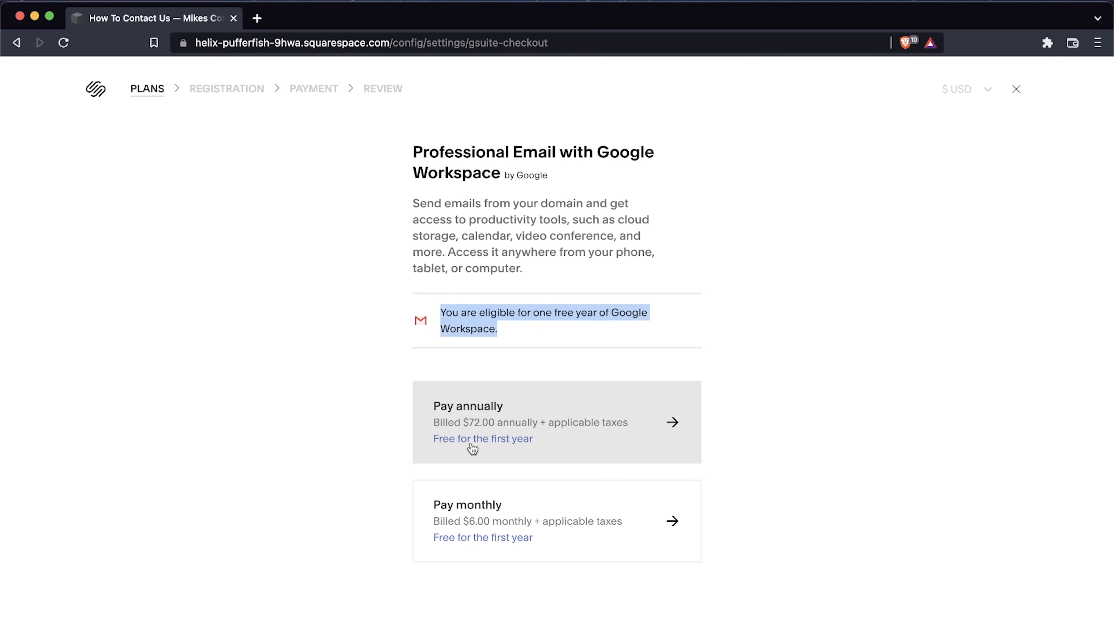
left_click(578, 448)
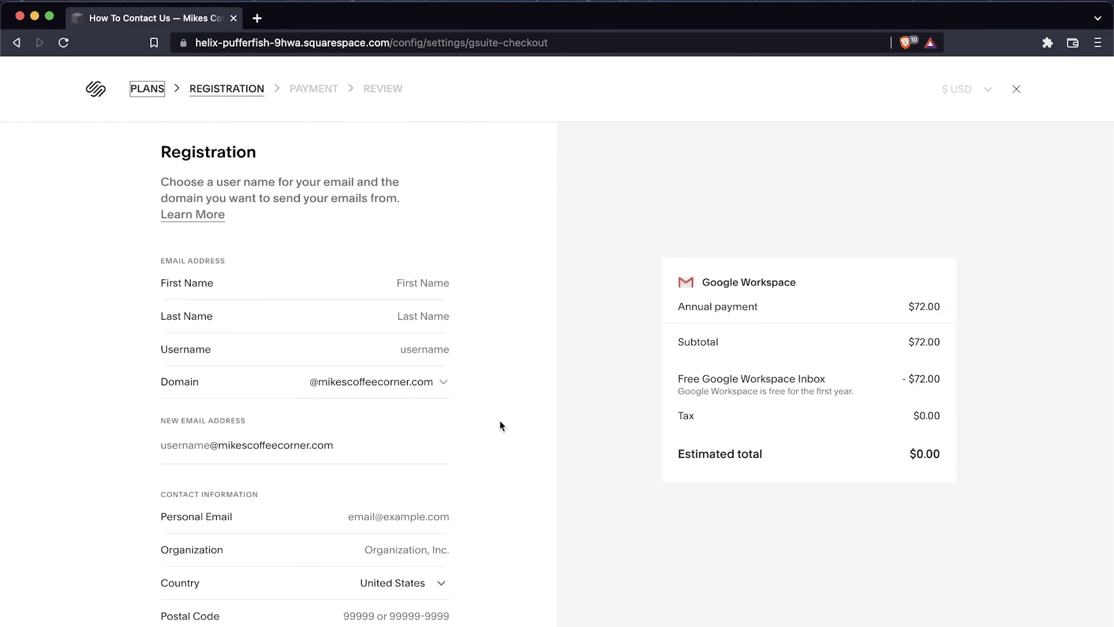
Try a username for the new domain email address, review the registration form, and exit the Google Workspace checkout
left_click(387, 351)
type("mike")
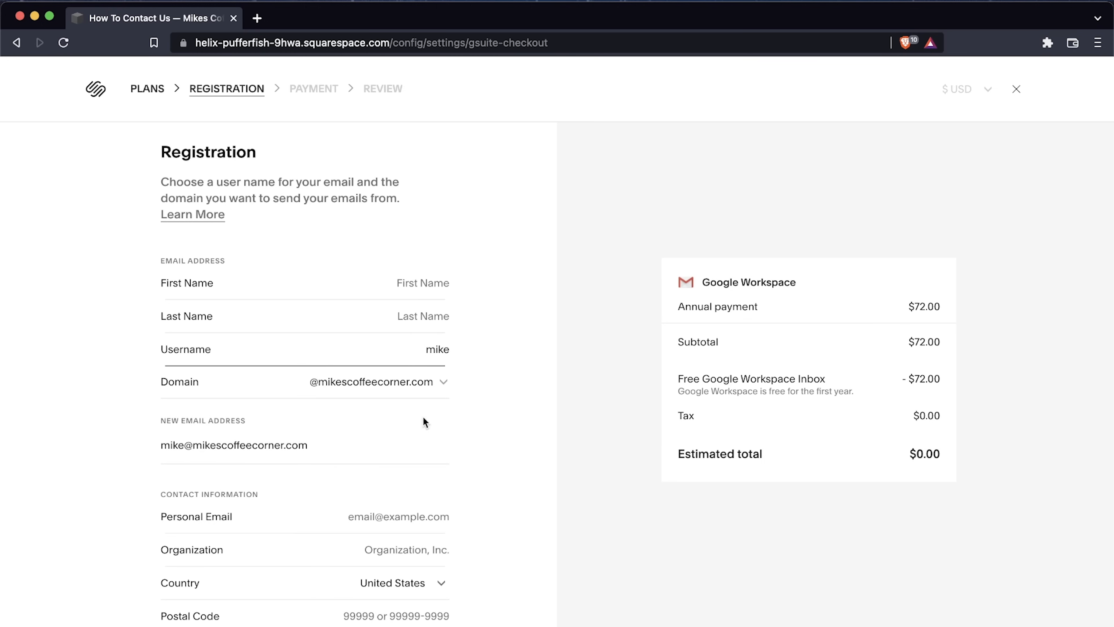
left_click(378, 435)
scroll(369, 431, "down", 2)
scroll(369, 432, "up", 2)
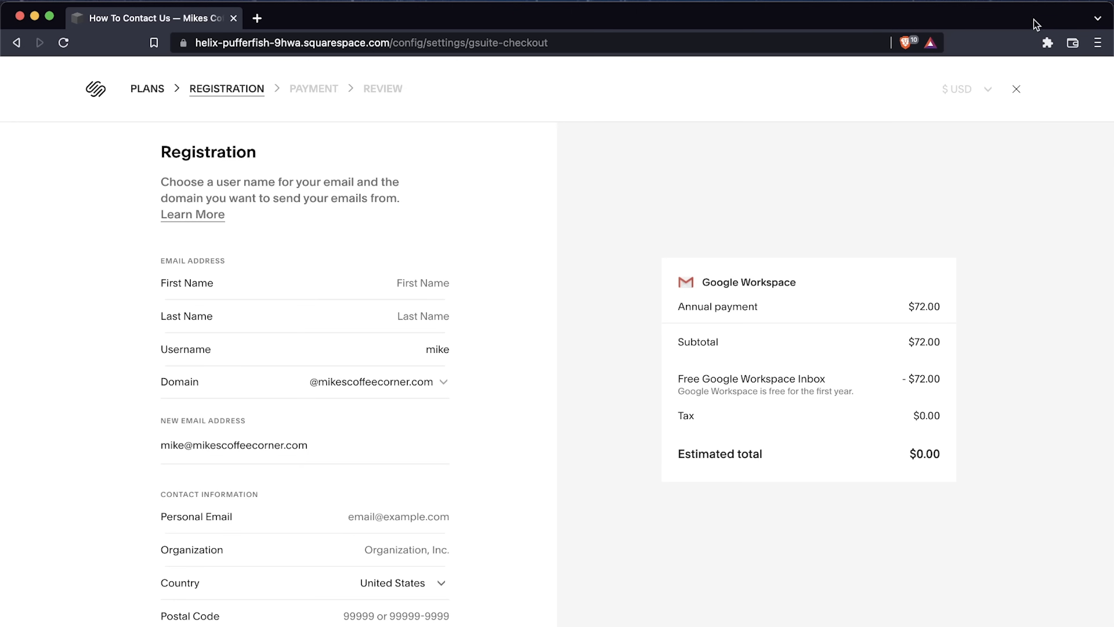
left_click(1017, 90)
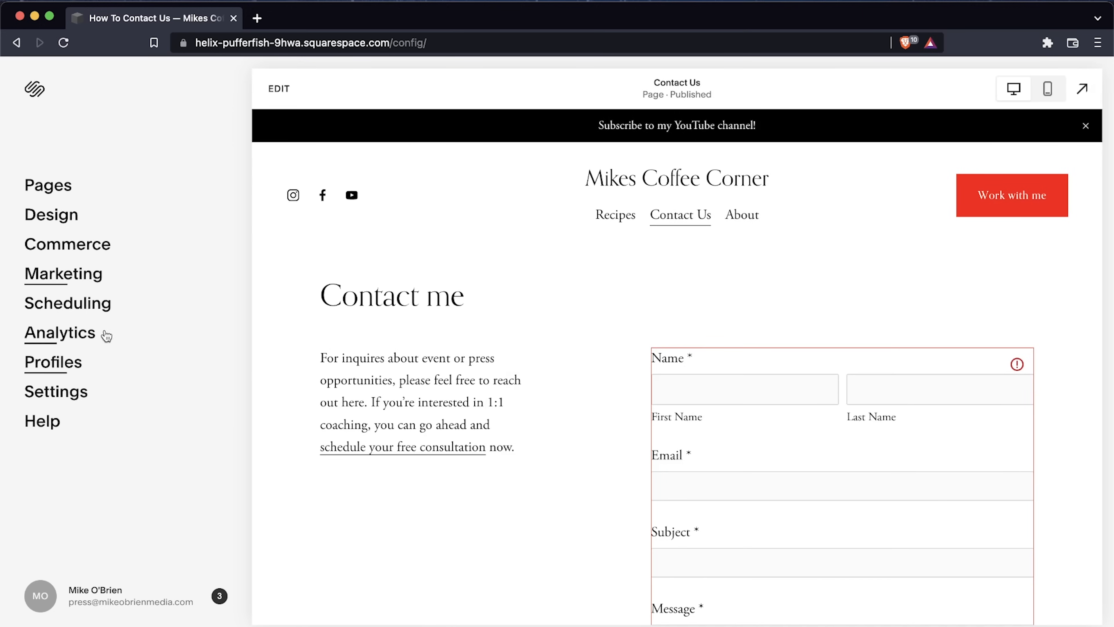
View the site's Language and Region settings and return to the settings overview
left_click(66, 393)
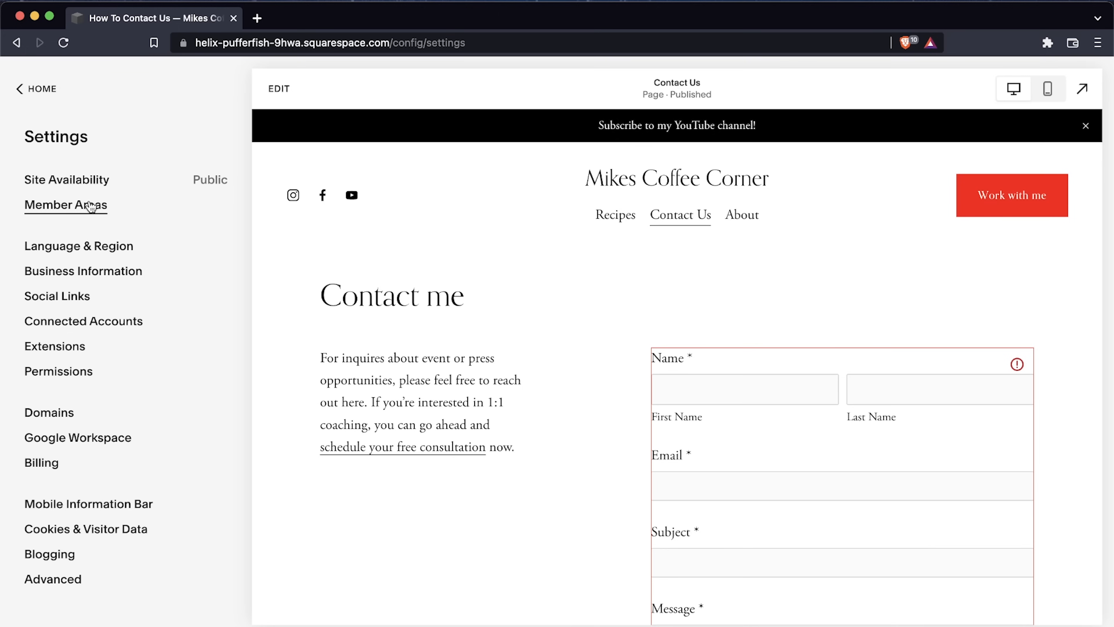
left_click(78, 250)
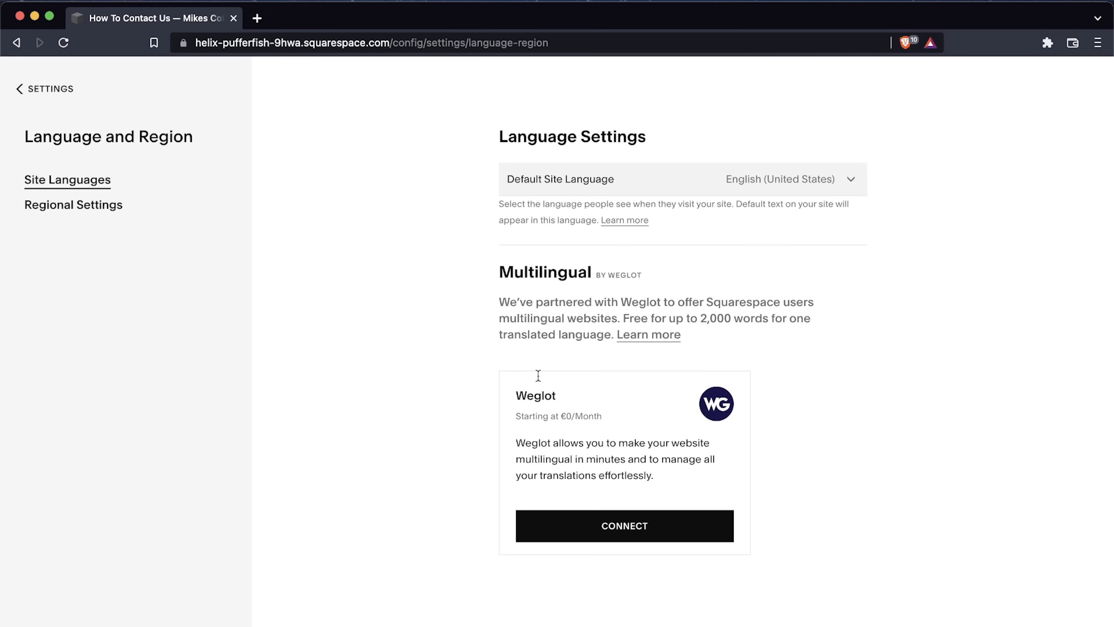
left_click(45, 89)
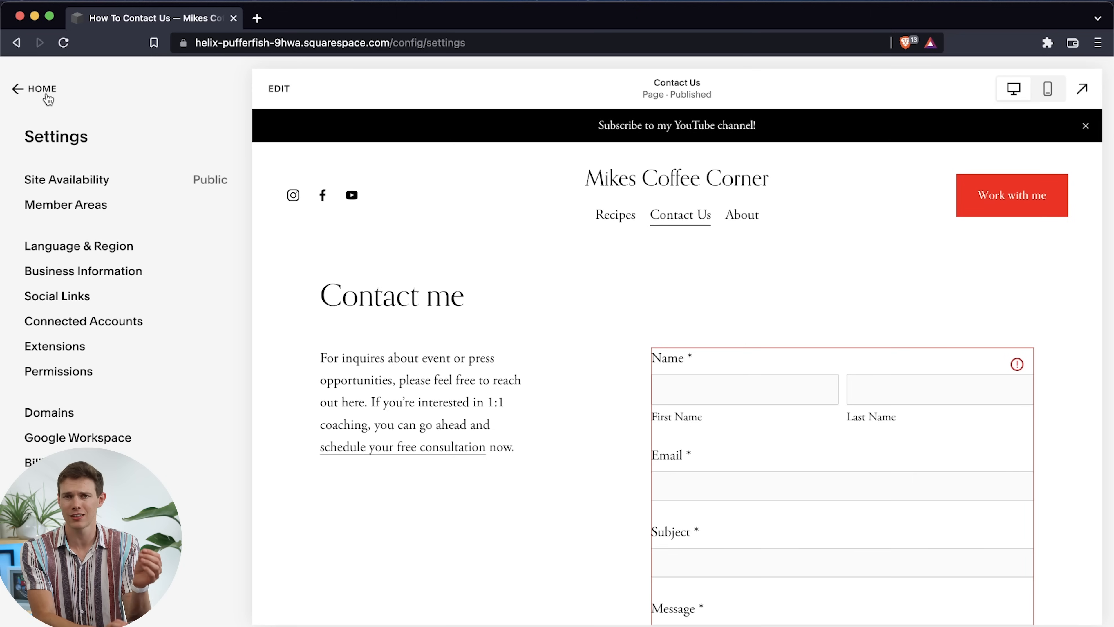
Review the contact, physical location and business hours fields in the Business Information settings and return to the settings overview
left_click(115, 277)
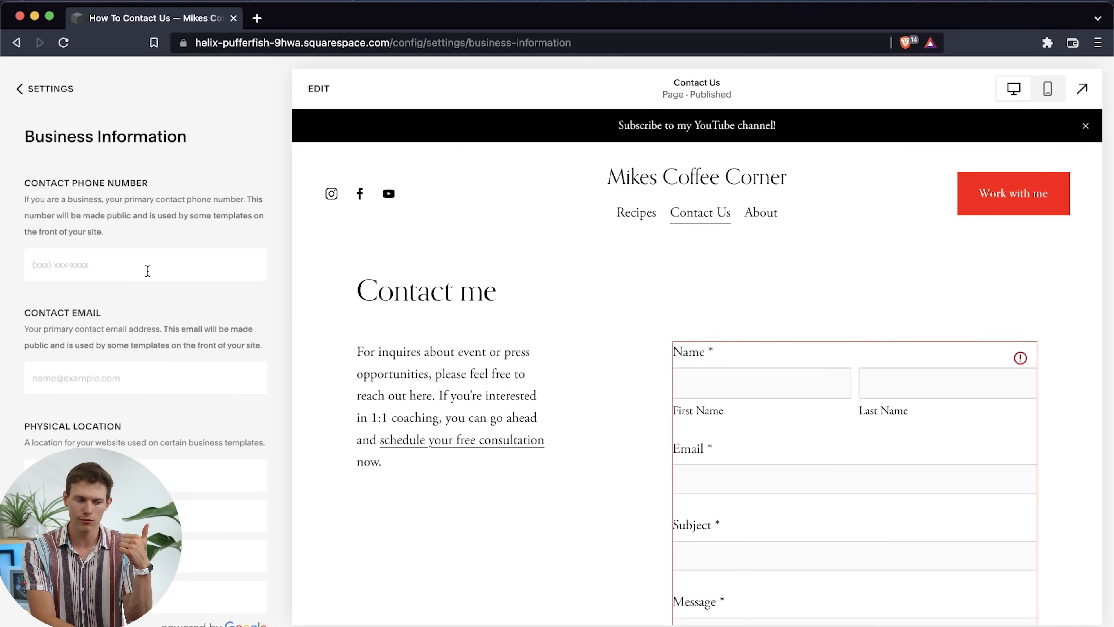
scroll(147, 270, "down", 2)
scroll(147, 270, "down", 5)
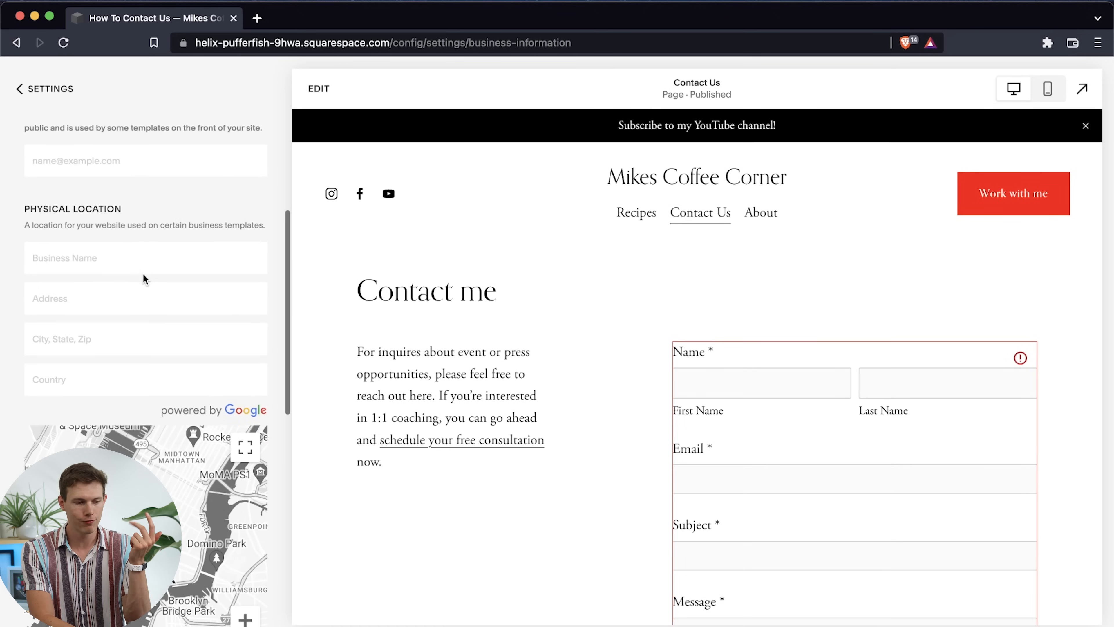
scroll(144, 279, "down", 10)
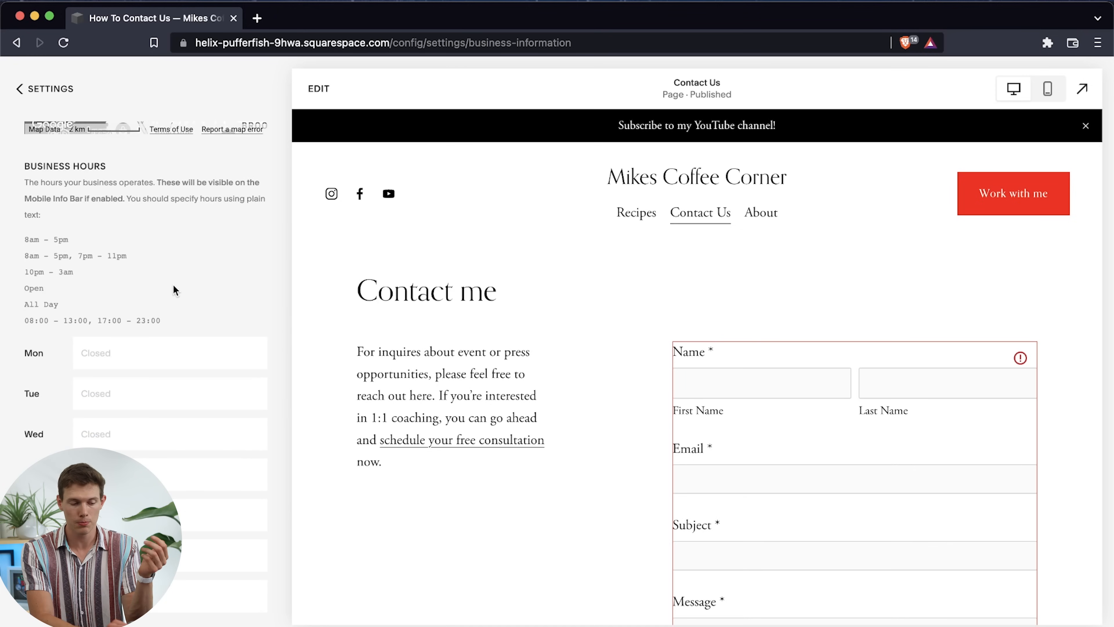
scroll(203, 307, "up", 15)
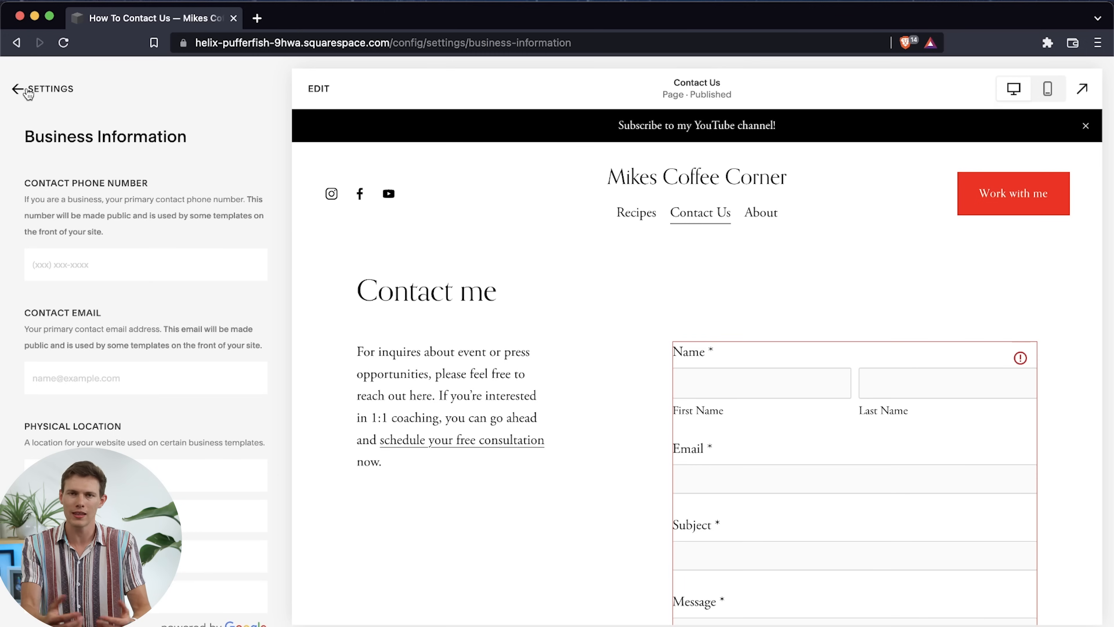
left_click(27, 93)
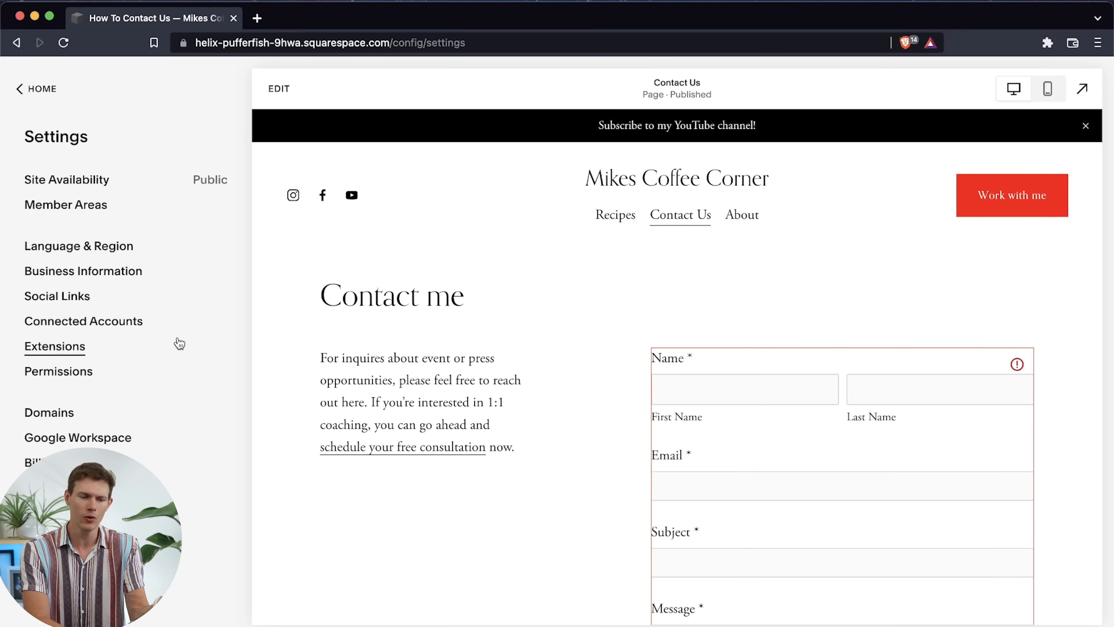
Change the Instagram social link's profile URL to the site owner's Instagram handle and save it
left_click(78, 303)
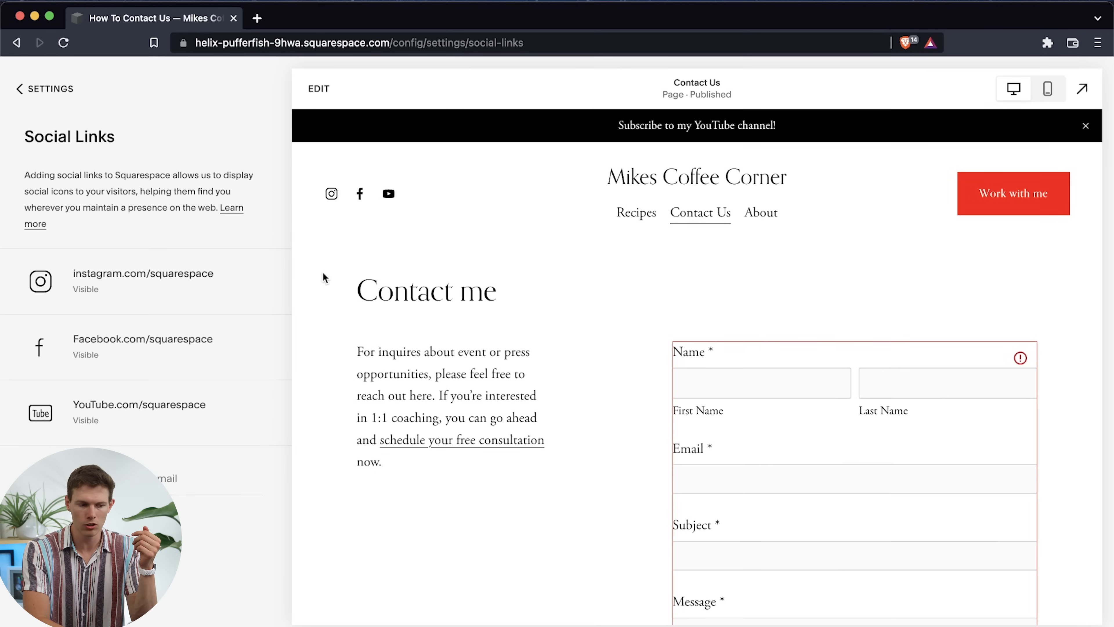
left_click(207, 292)
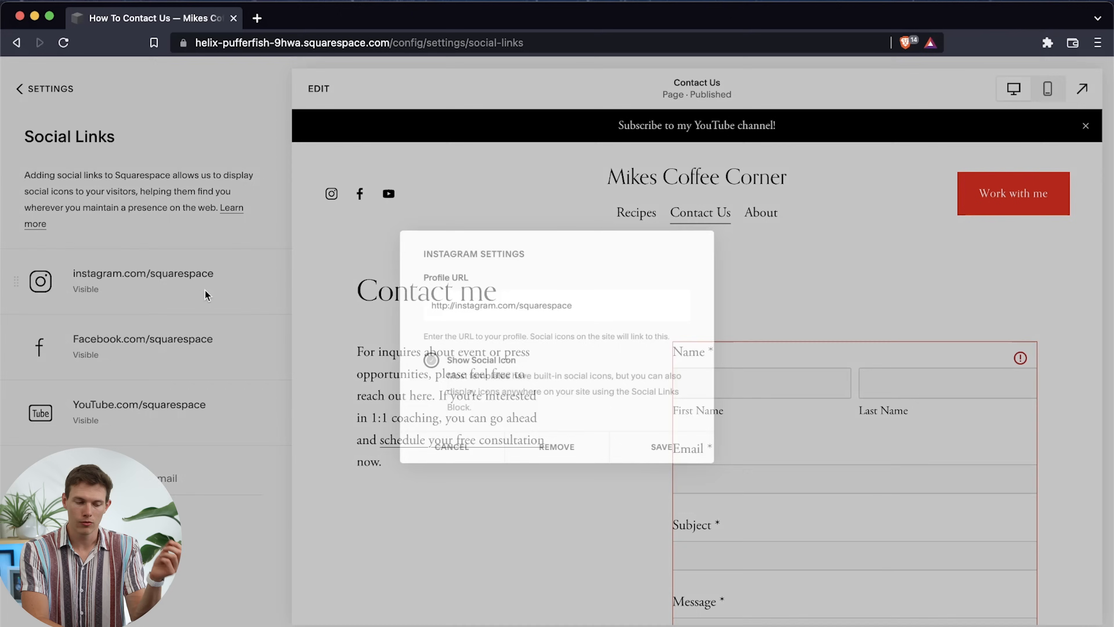
left_click_drag(518, 303, 693, 298)
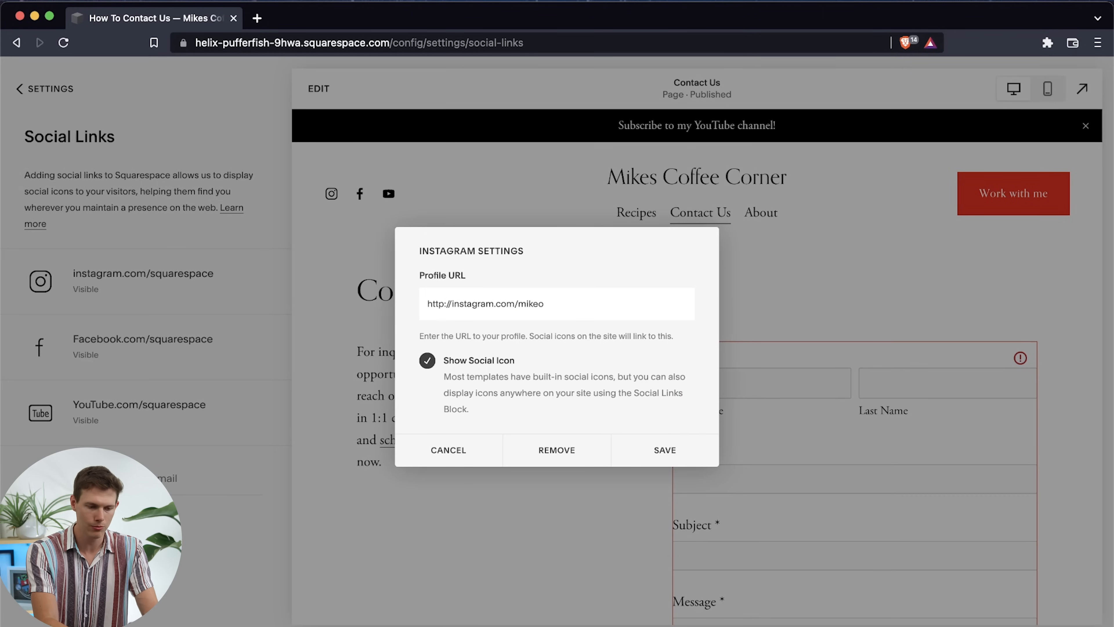
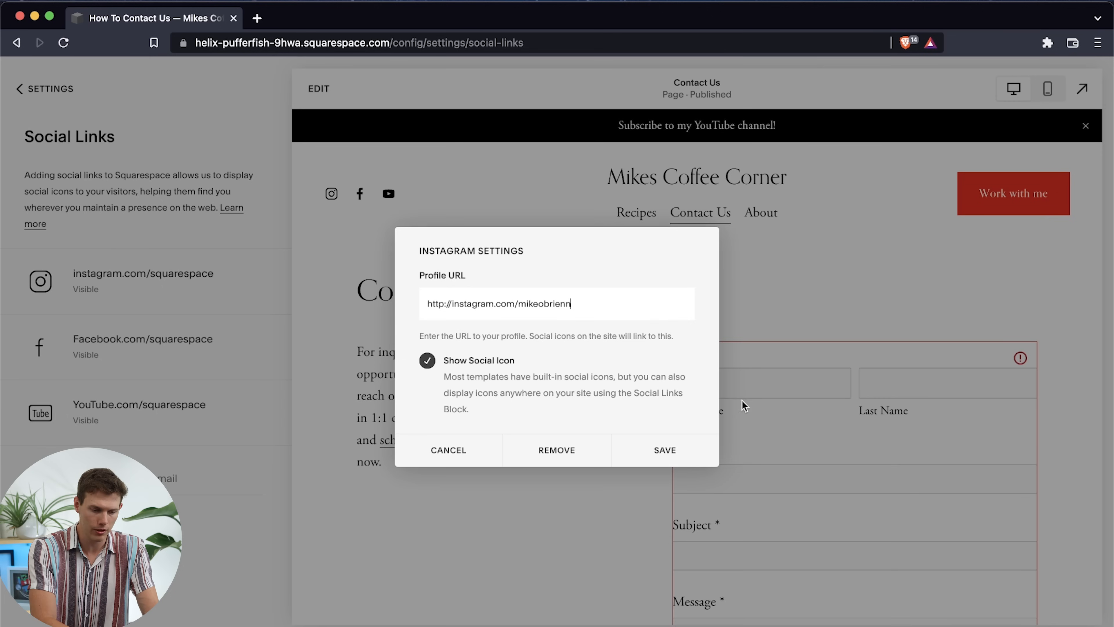
left_click(671, 450)
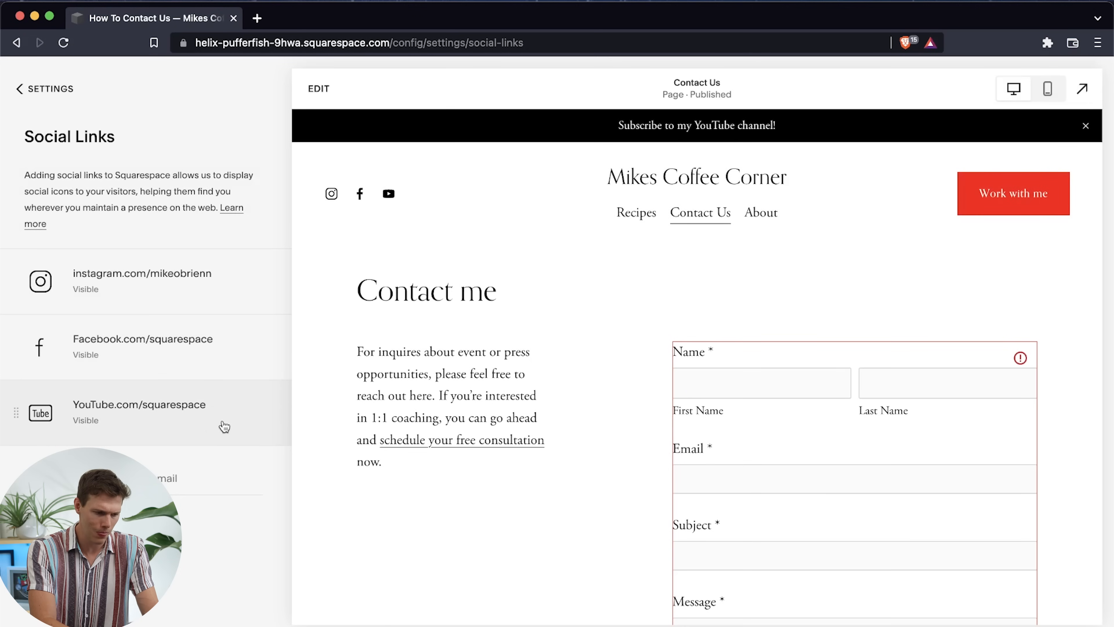
left_click(232, 423)
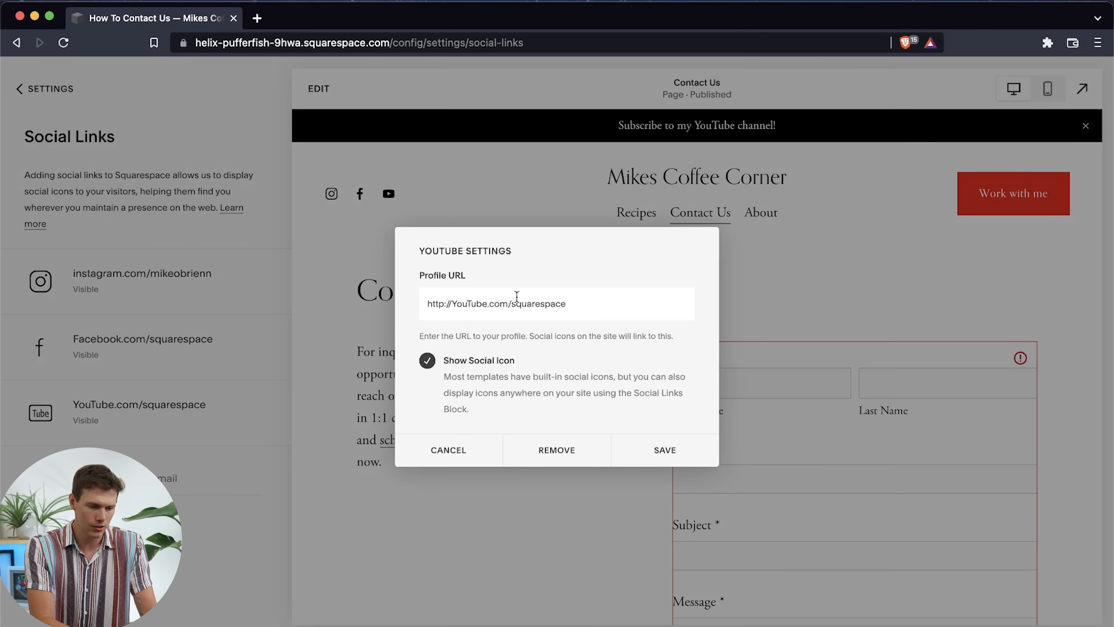
left_click_drag(517, 304, 737, 307)
key("BackSpace")
type("antrelmedia")
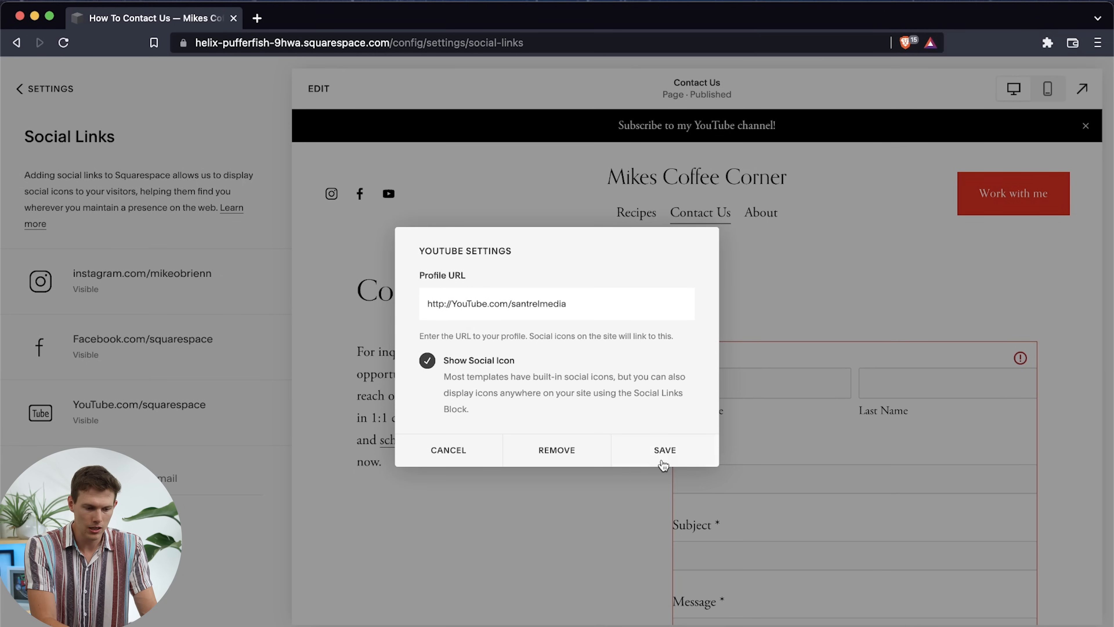
left_click(666, 450)
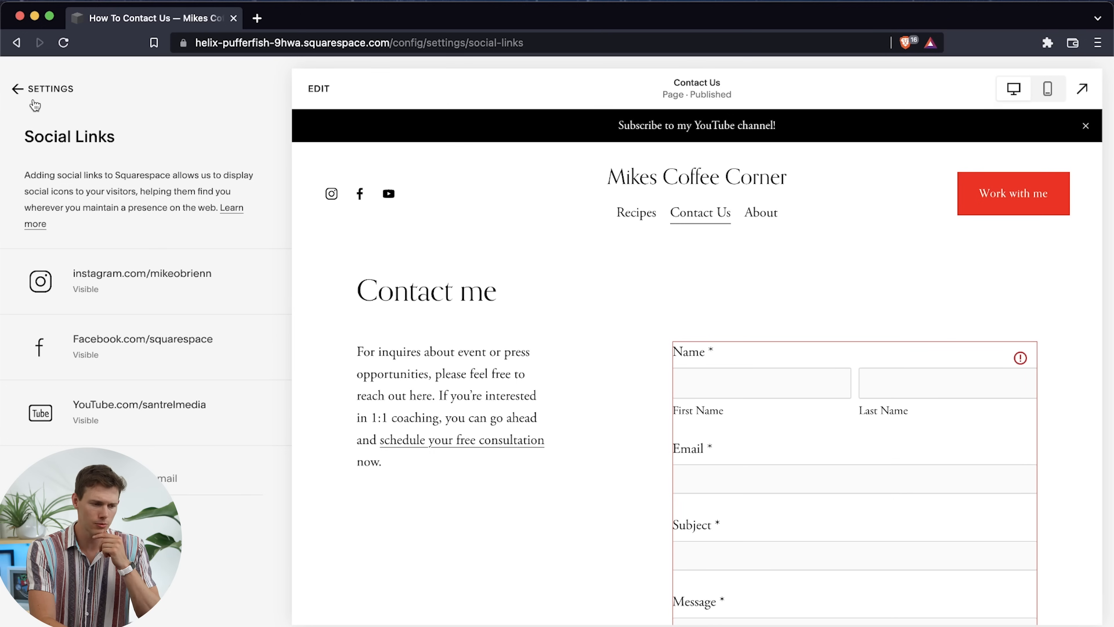
left_click(41, 93)
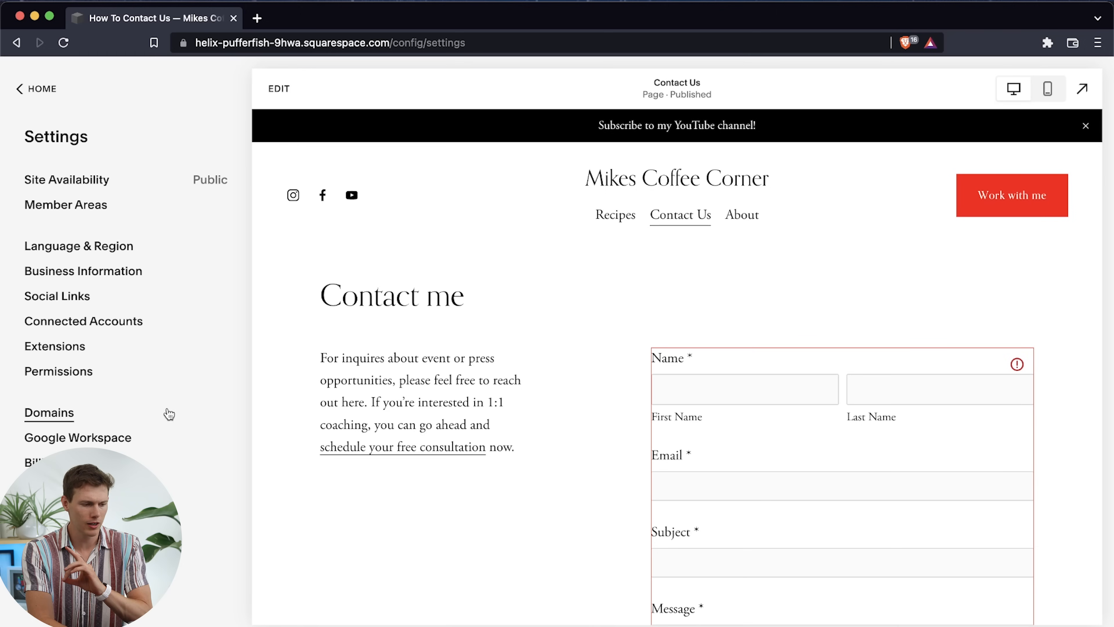
Browse the Squarespace Extensions catalogue across the shipping, finance, inventory and marketing sections
left_click(54, 350)
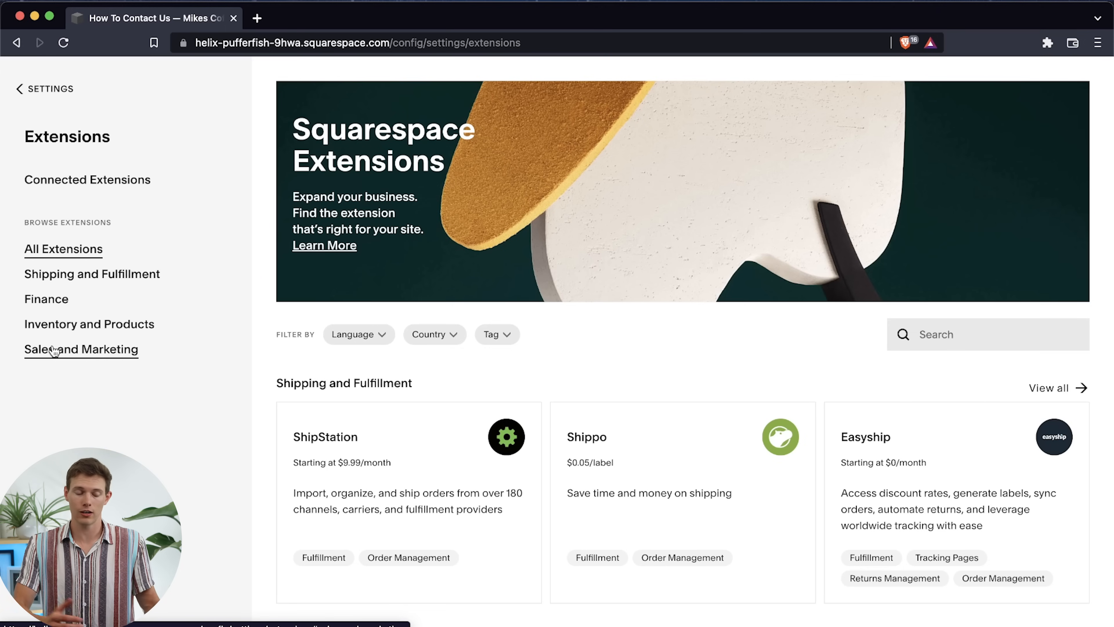
scroll(397, 465, "down", 4)
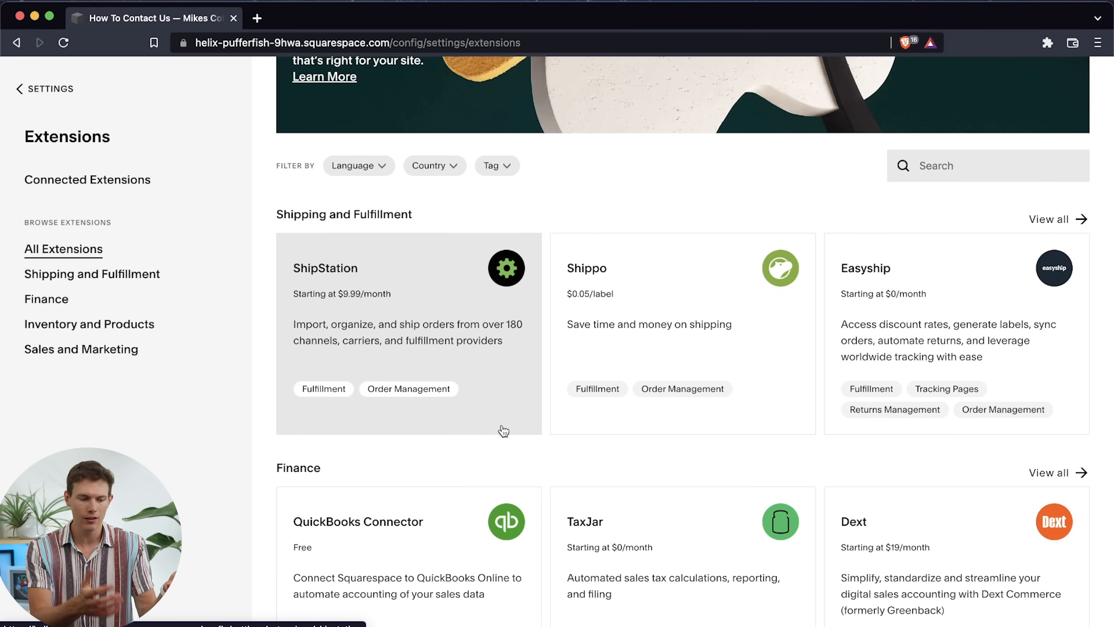
scroll(505, 425, "down", 3)
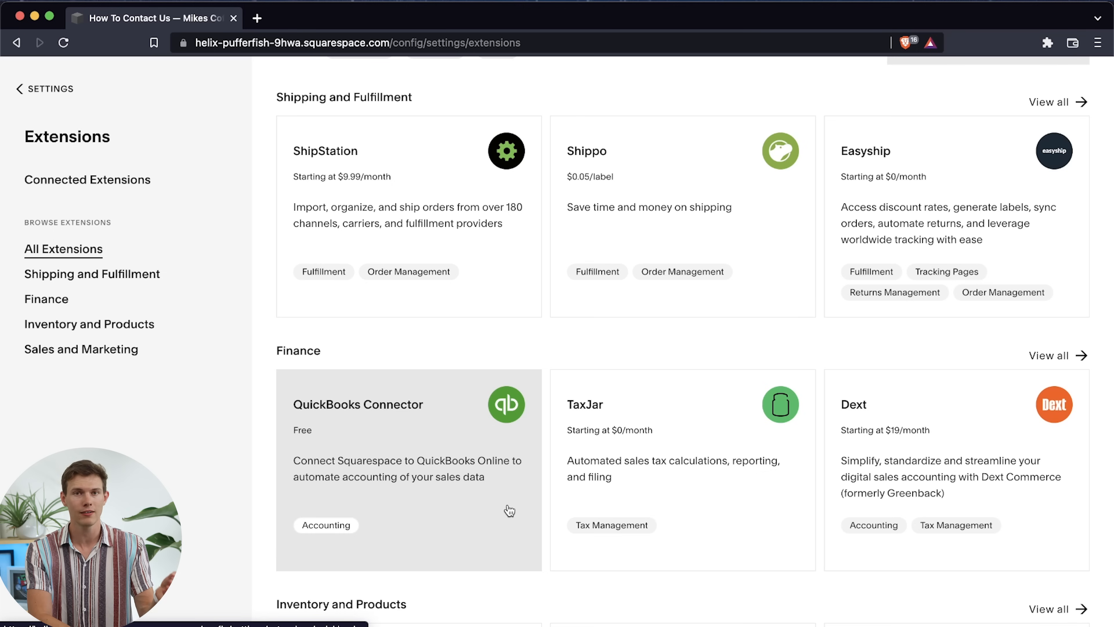
scroll(509, 510, "down", 4)
scroll(502, 388, "down", 3)
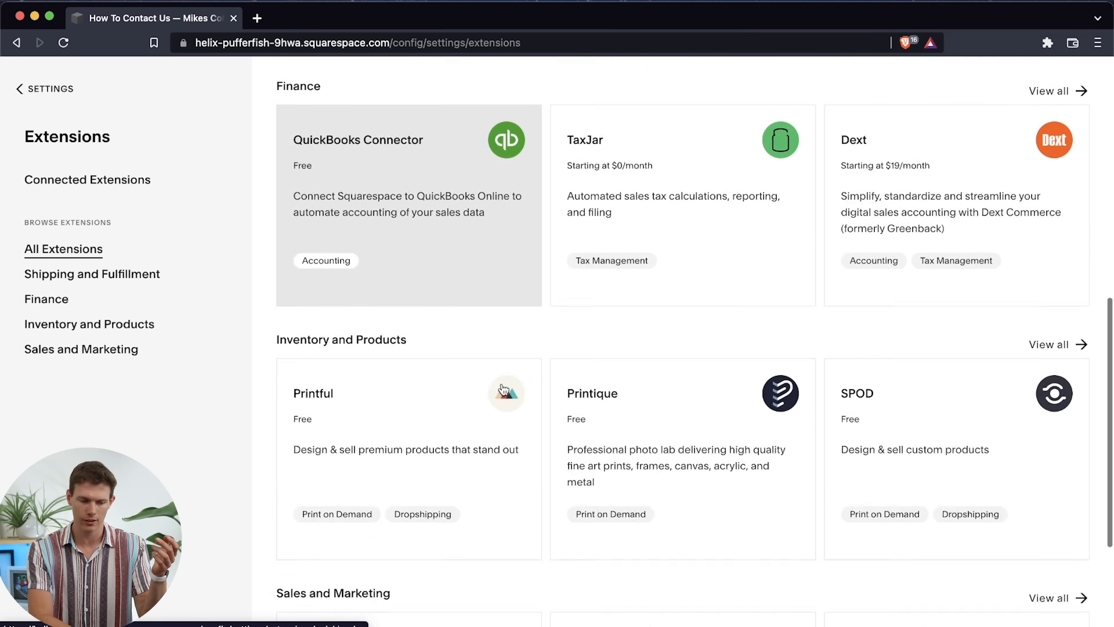
scroll(503, 389, "down", 5)
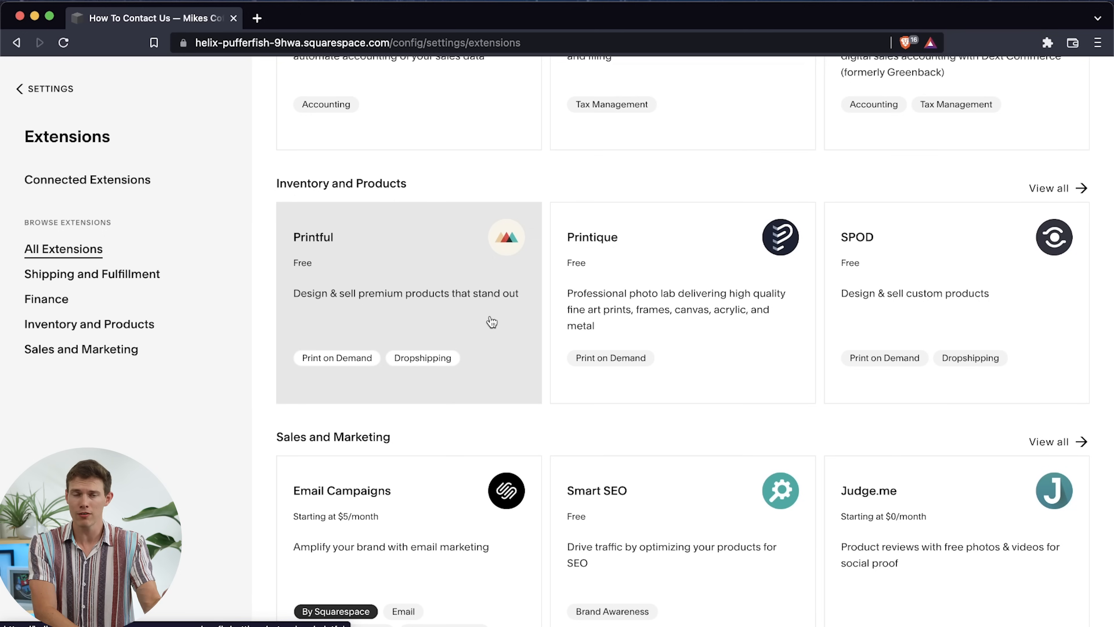
scroll(492, 320, "down", 1)
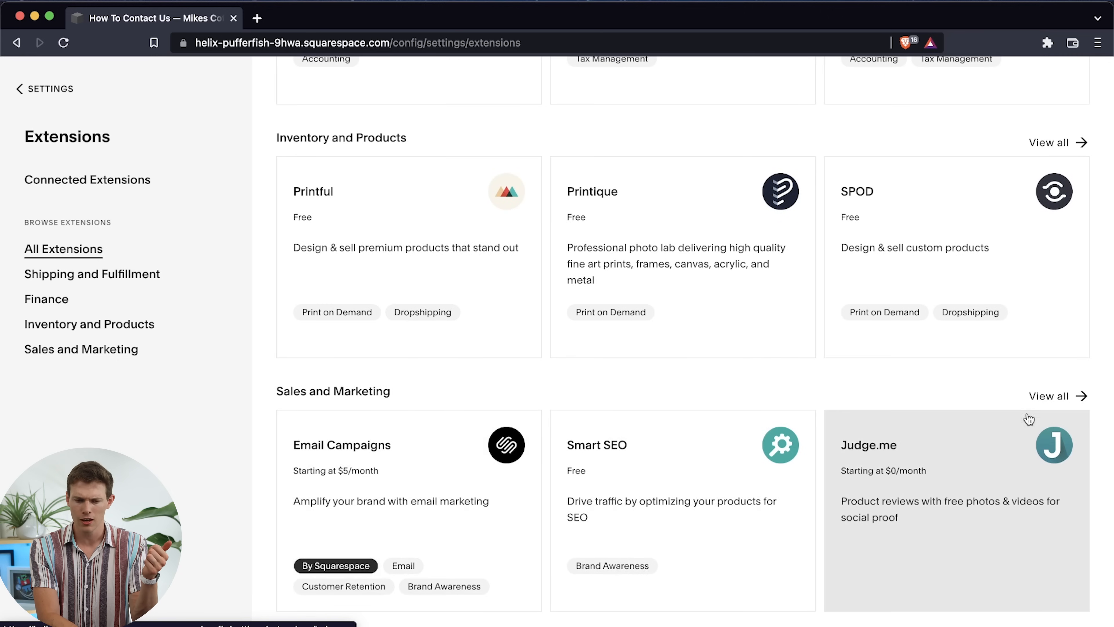
View the full list of Sales and Marketing extensions and examine the available options
left_click(1057, 396)
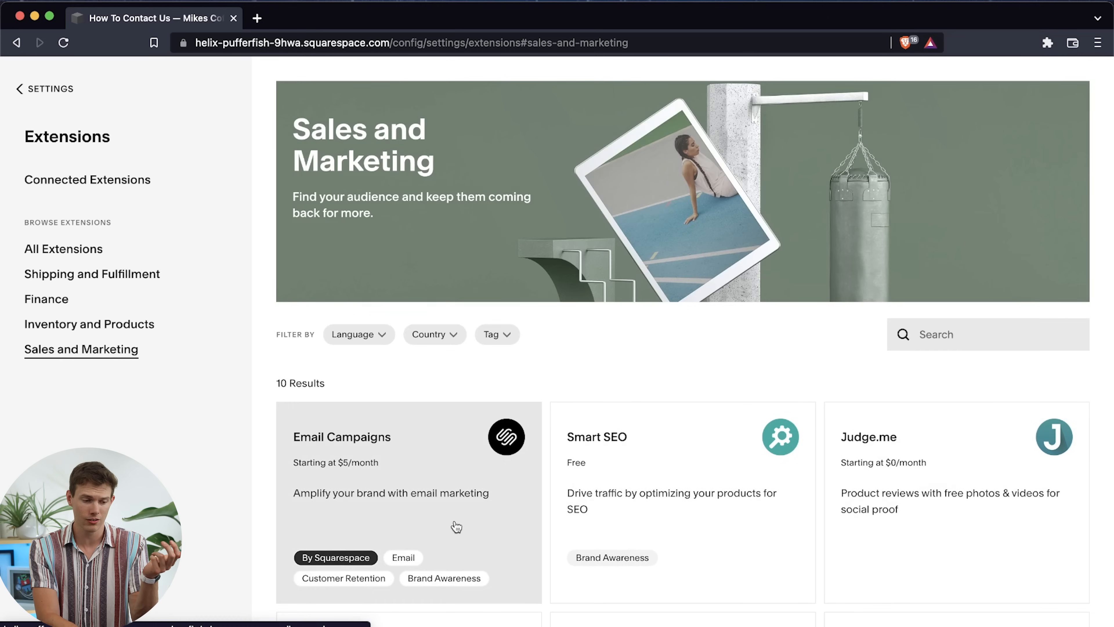
scroll(455, 526, "down", 6)
scroll(455, 526, "down", 4)
scroll(454, 522, "up", 3)
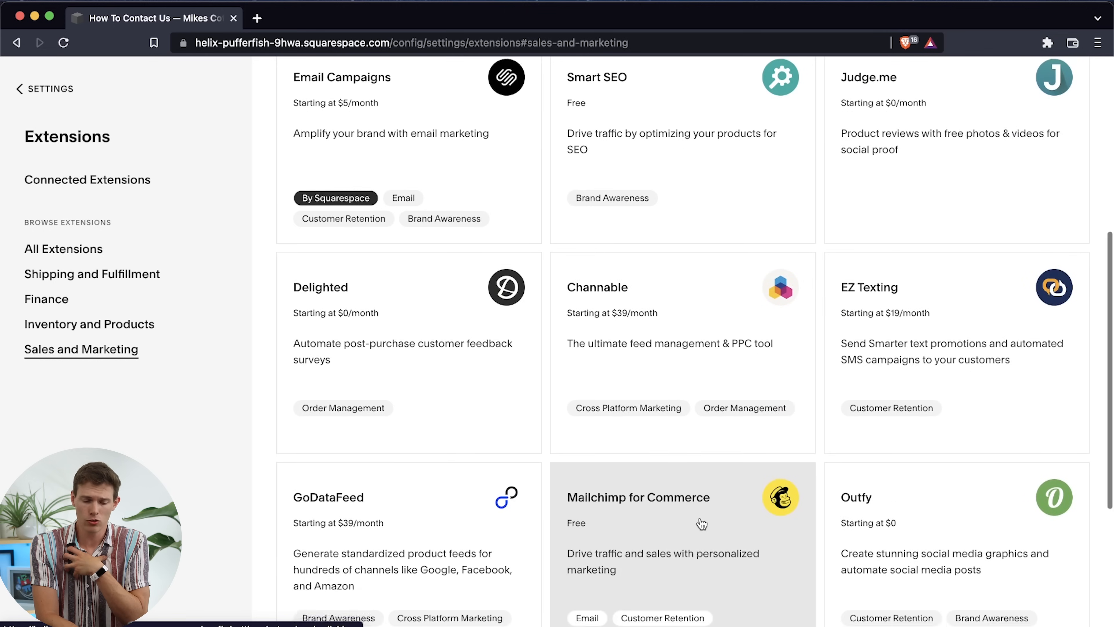
scroll(702, 523, "down", 3)
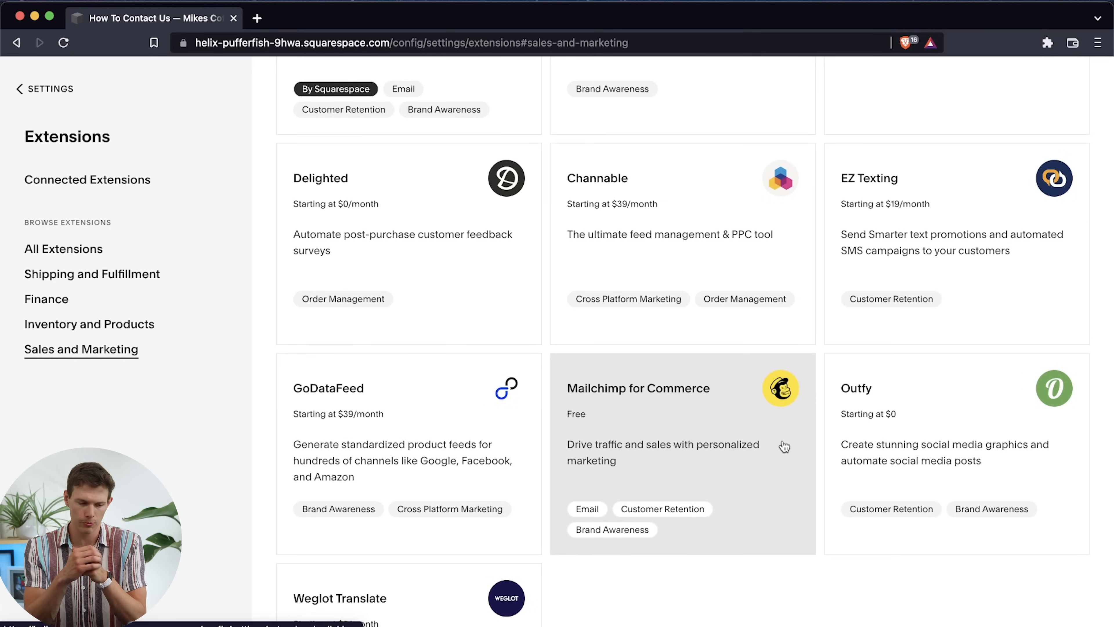
scroll(719, 509, "down", 4)
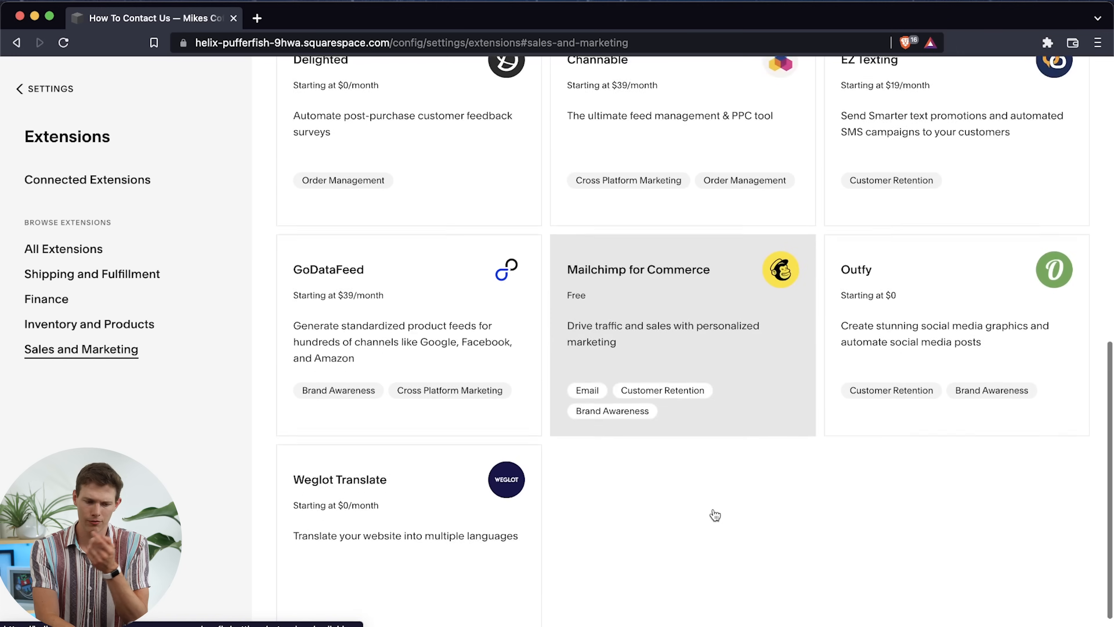
scroll(737, 518, "up", 5)
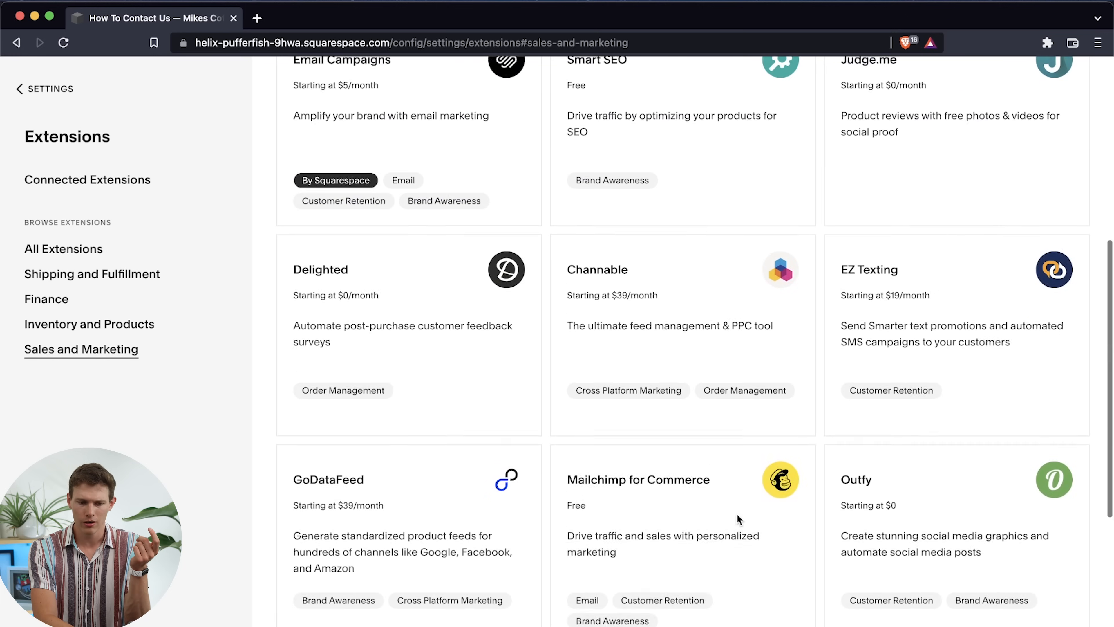
scroll(951, 326, "up", 6)
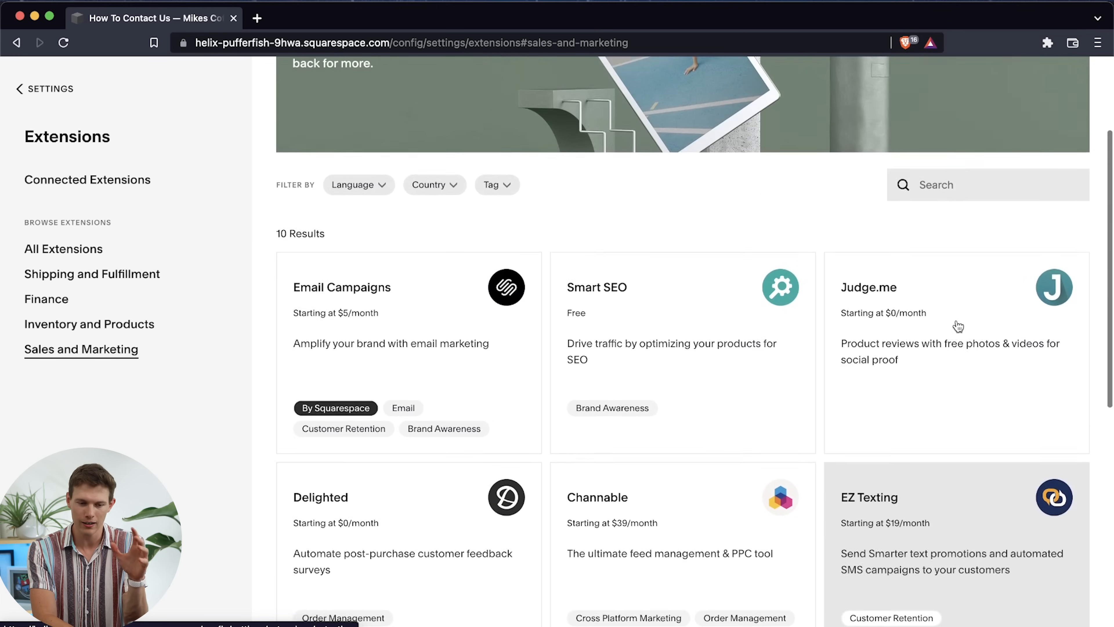
scroll(626, 284, "up", 2)
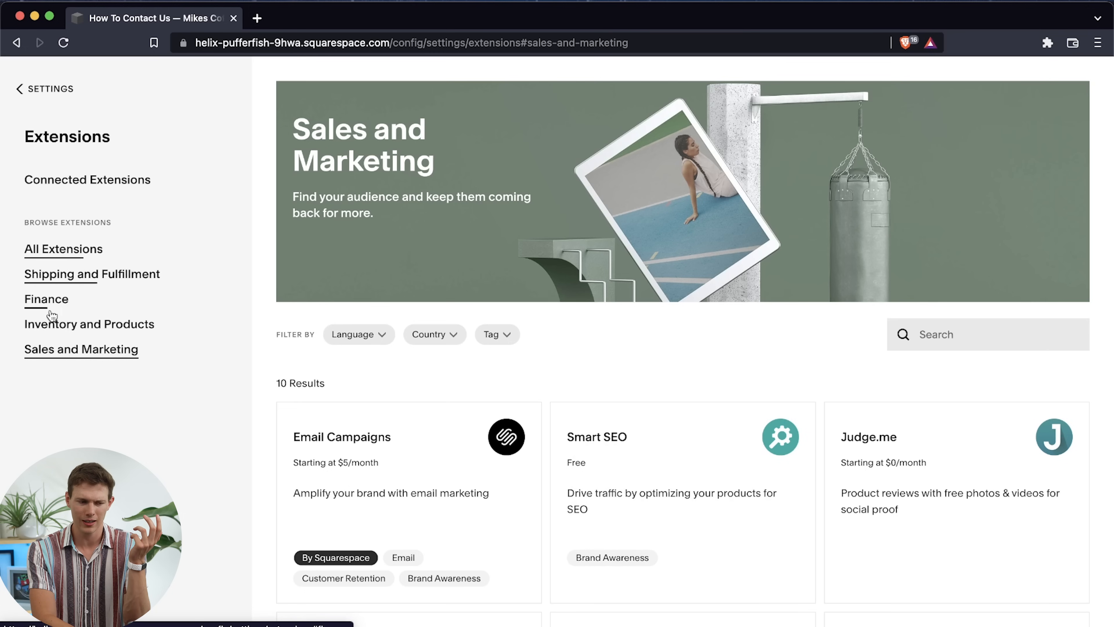
Look through the Inventory and Products, Finance, and Shipping and Fulfillment extension categories, ending on the complete extensions list
left_click(51, 329)
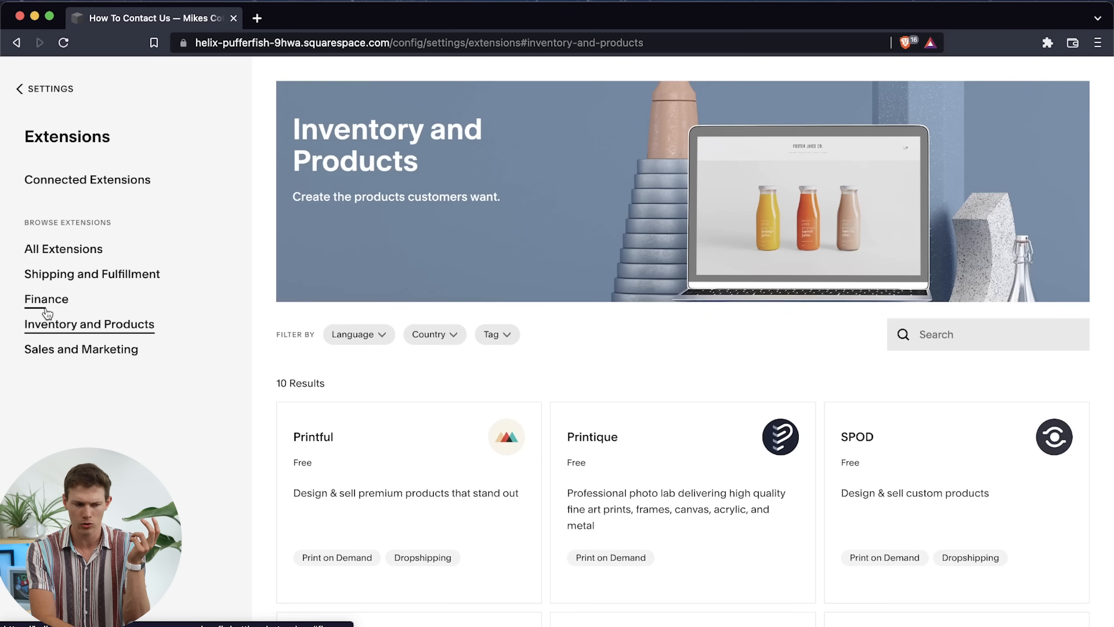
left_click(48, 308)
left_click(110, 272)
left_click(102, 250)
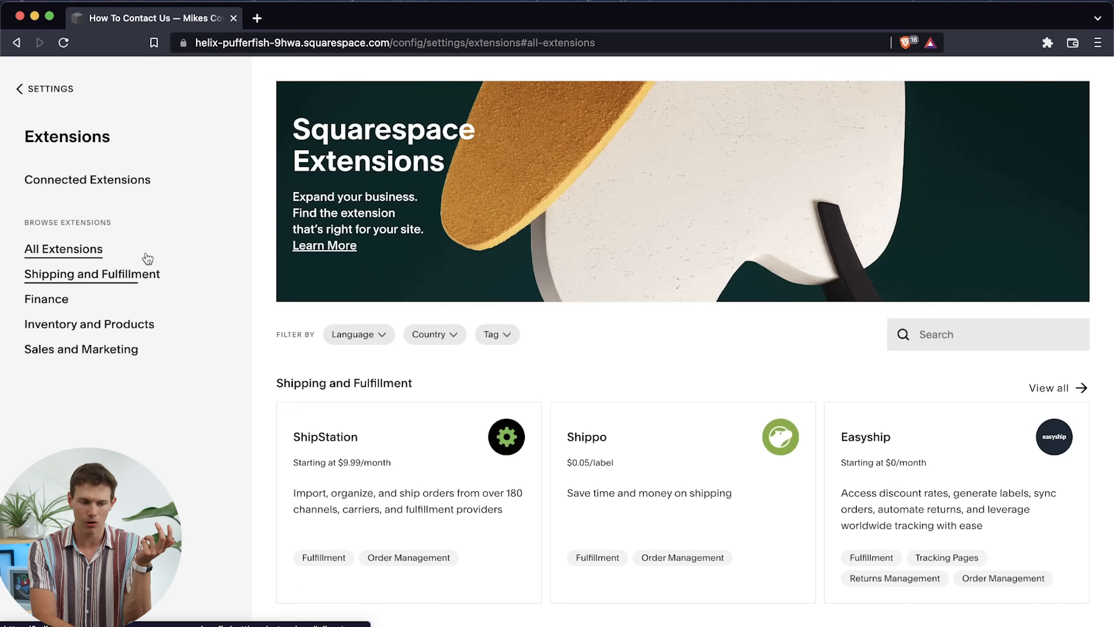
scroll(820, 396, "down", 10)
scroll(821, 396, "down", 5)
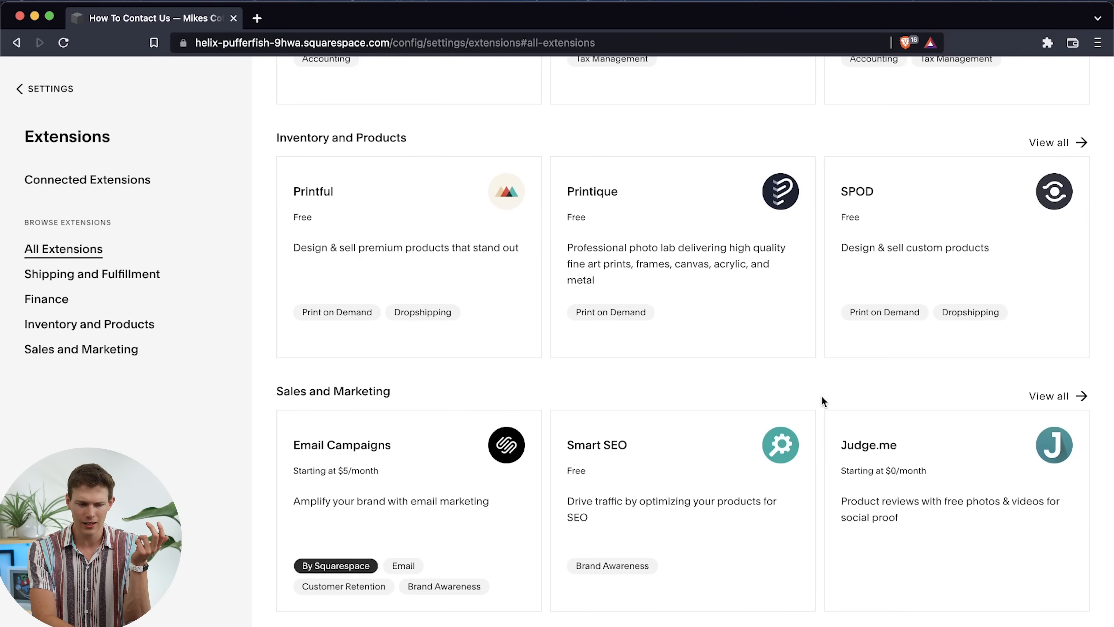
scroll(821, 395, "up", 15)
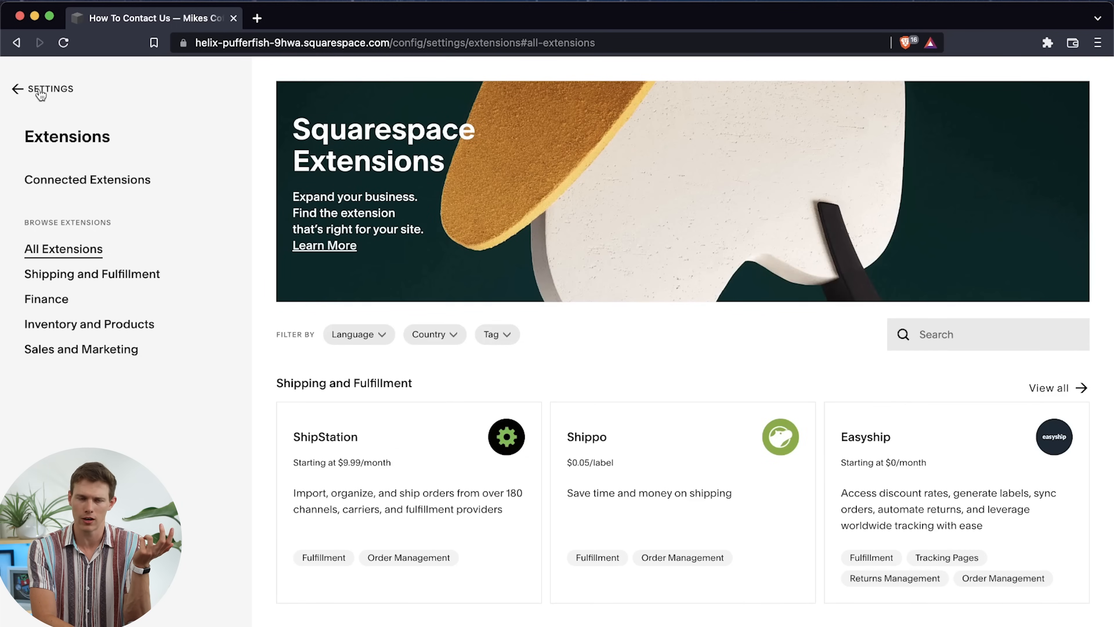
Connect the Printful extension to the site and allow it the requested store permissions
scroll(606, 346, "down", 3)
scroll(607, 347, "down", 12)
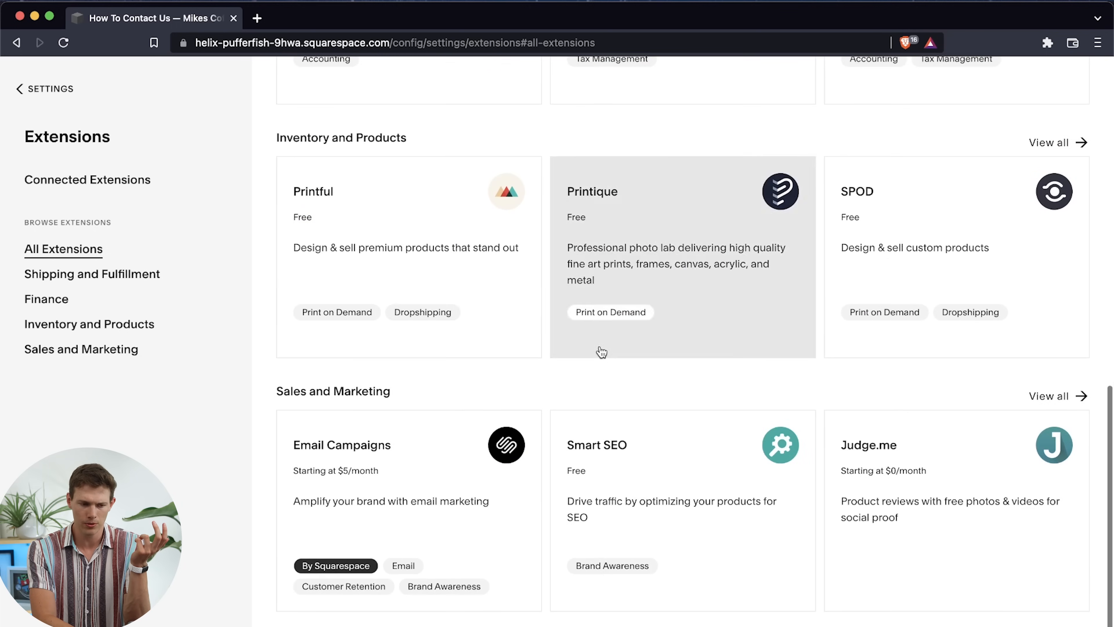
left_click(456, 263)
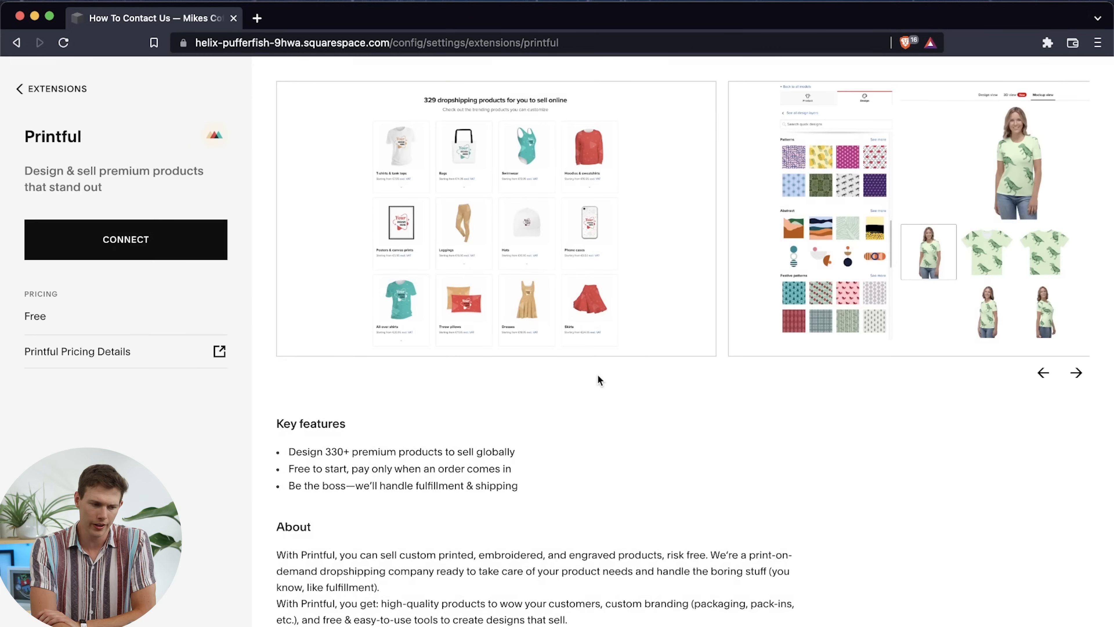
left_click(138, 251)
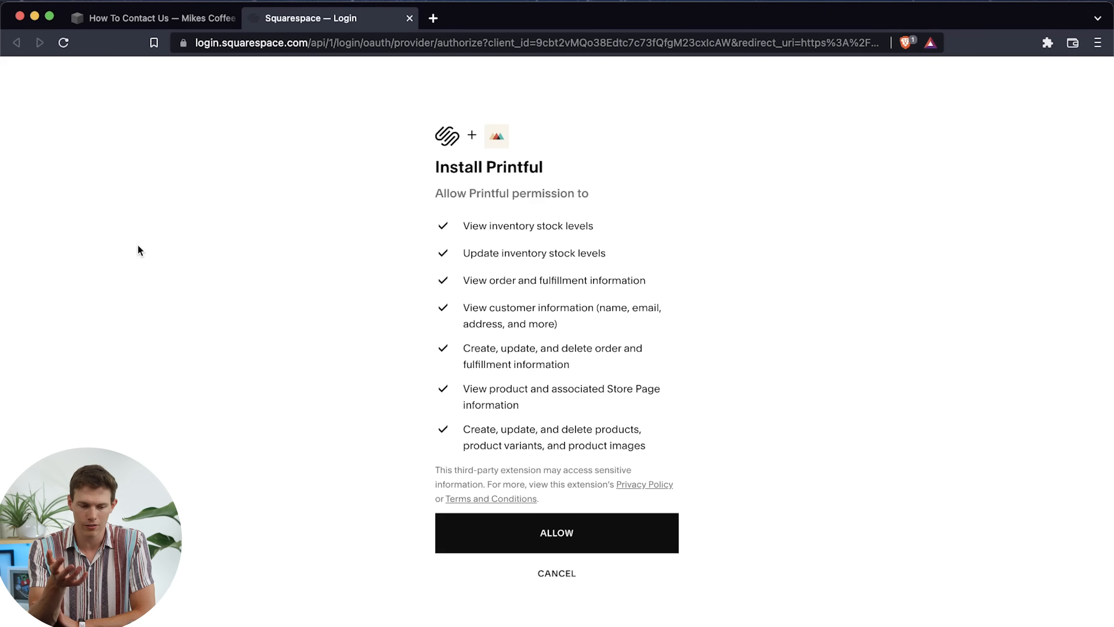
left_click(466, 538)
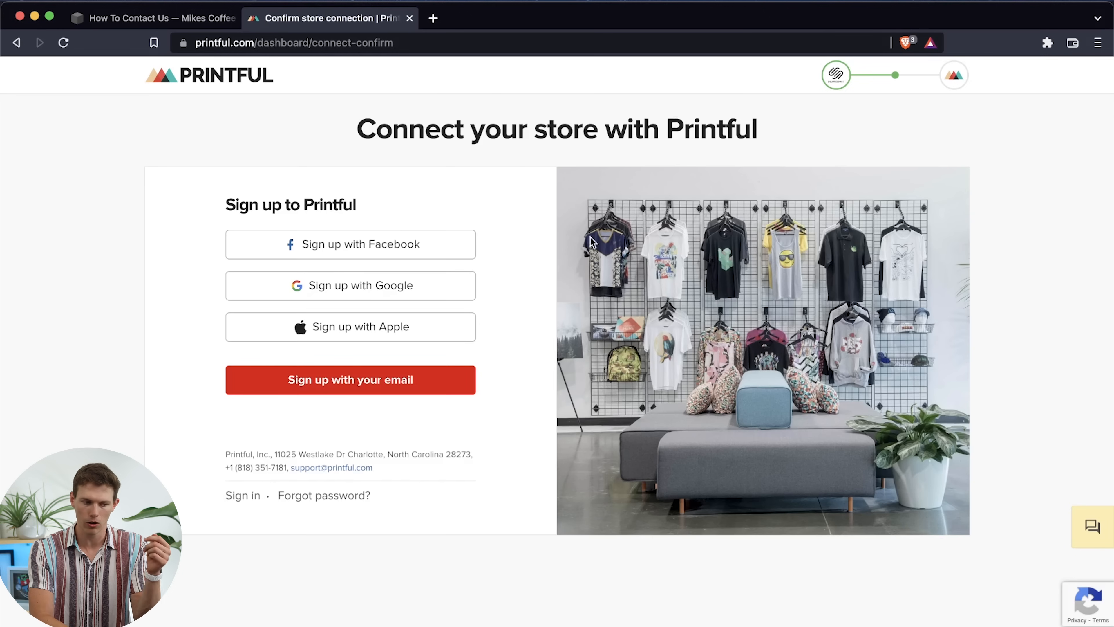
Close the Printful sign-up page, leave the extension and site settings, and show the Home page in the site preview
left_click(410, 19)
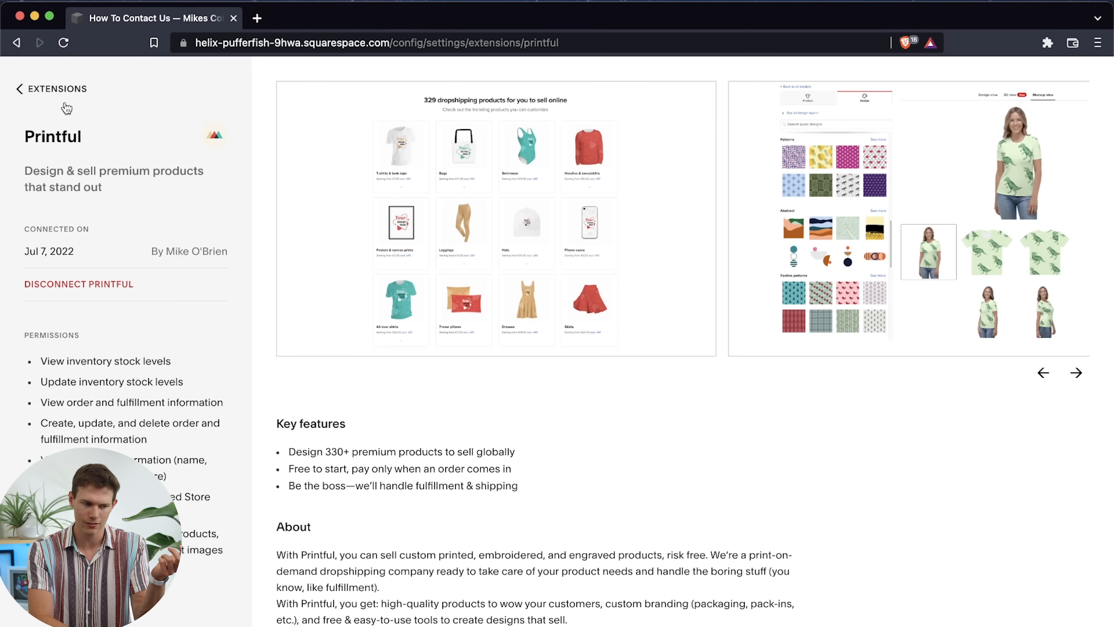
left_click(17, 89)
left_click(47, 91)
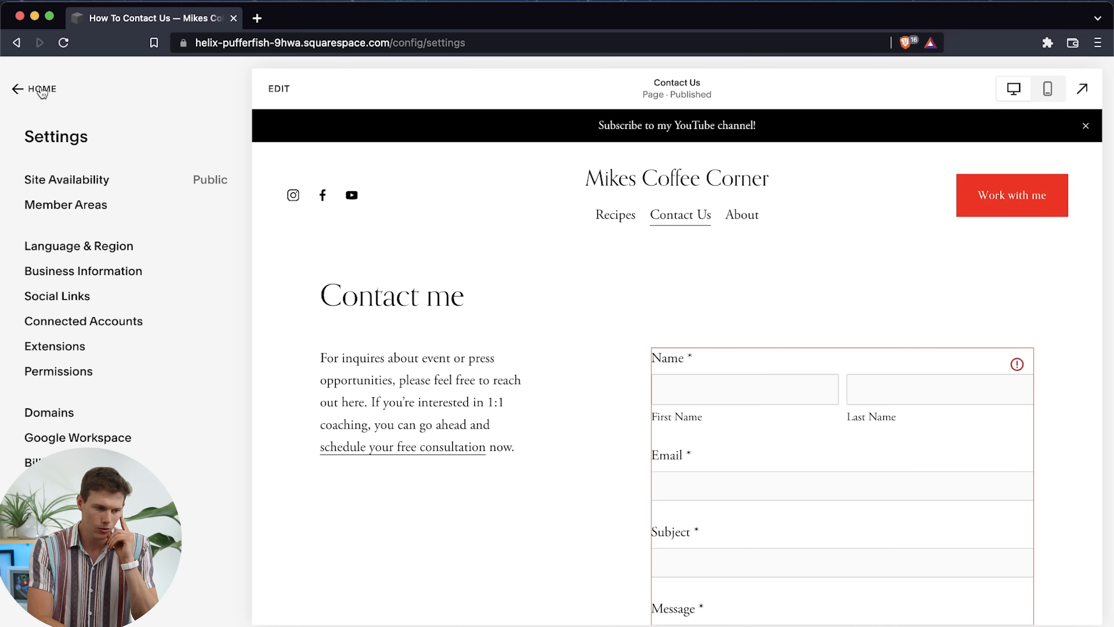
left_click(42, 90)
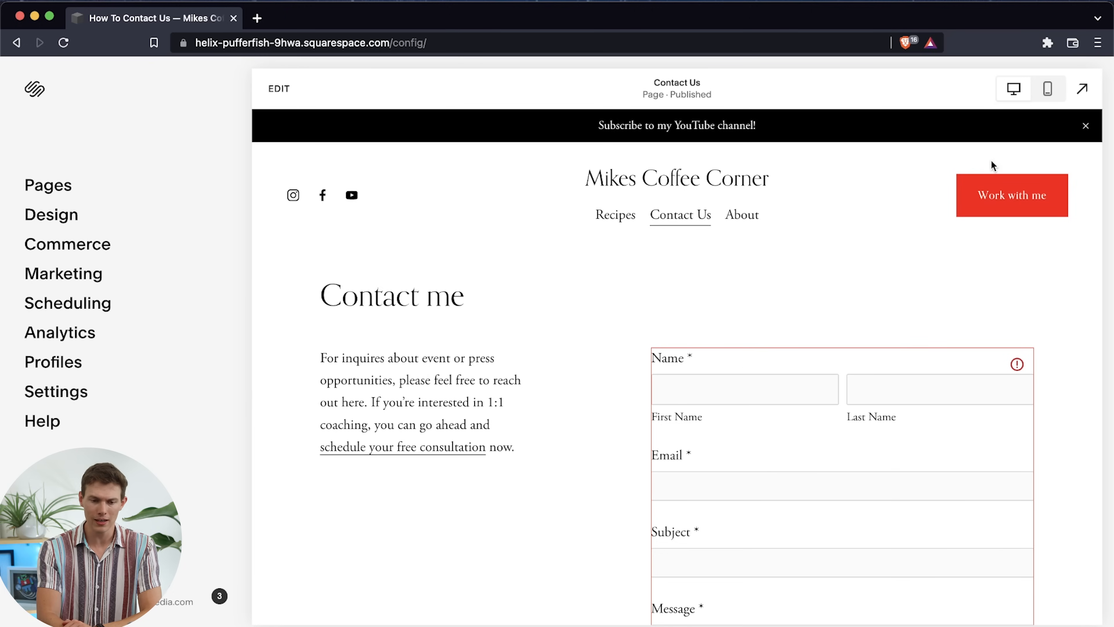
left_click(637, 181)
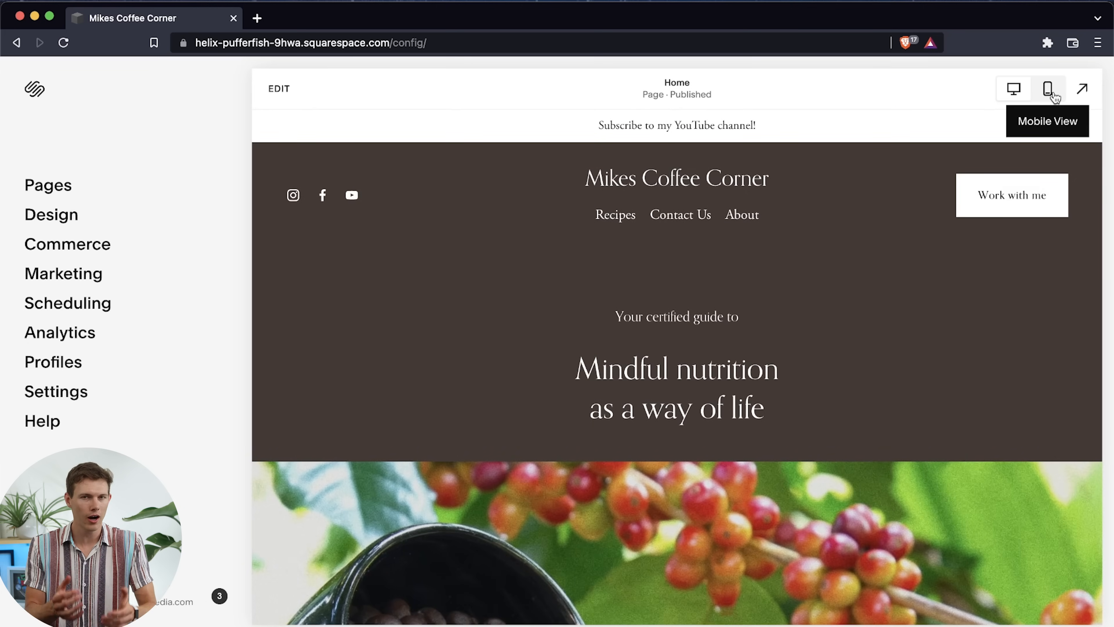
Preview the Home page in mobile view and examine how its sections stack
left_click(1049, 89)
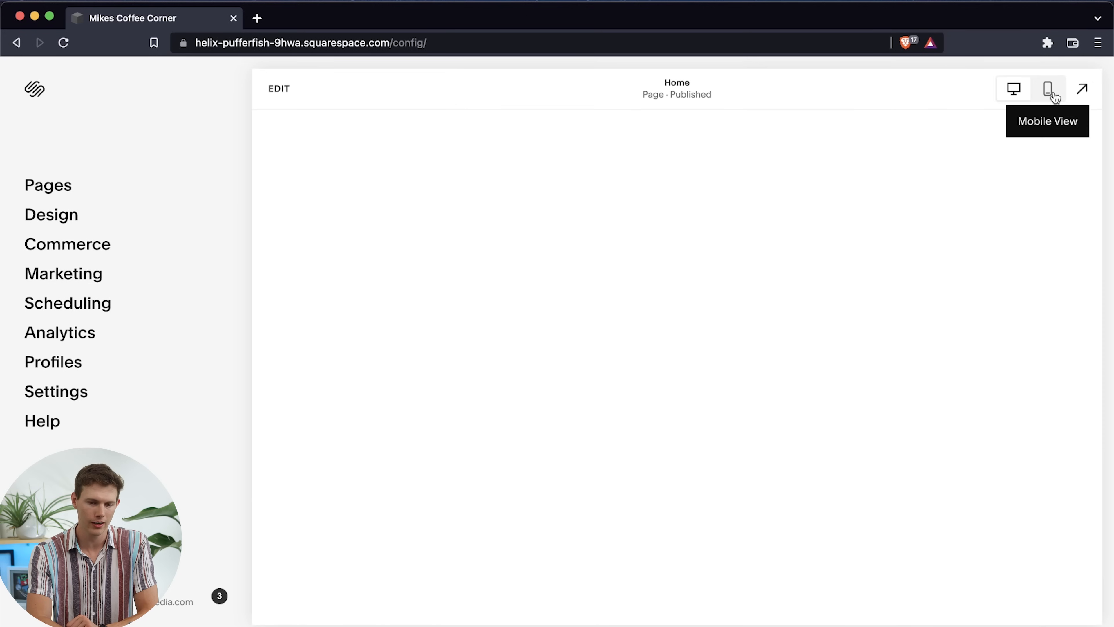
scroll(714, 342, "down", 3)
scroll(713, 341, "down", 8)
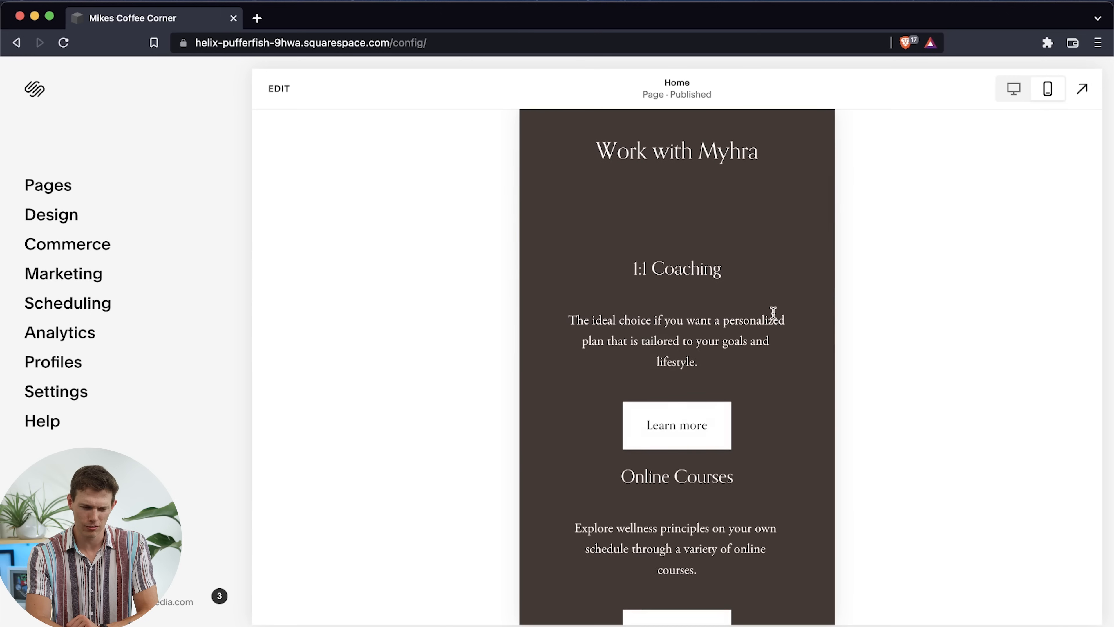
scroll(771, 315, "down", 10)
scroll(702, 316, "up", 2)
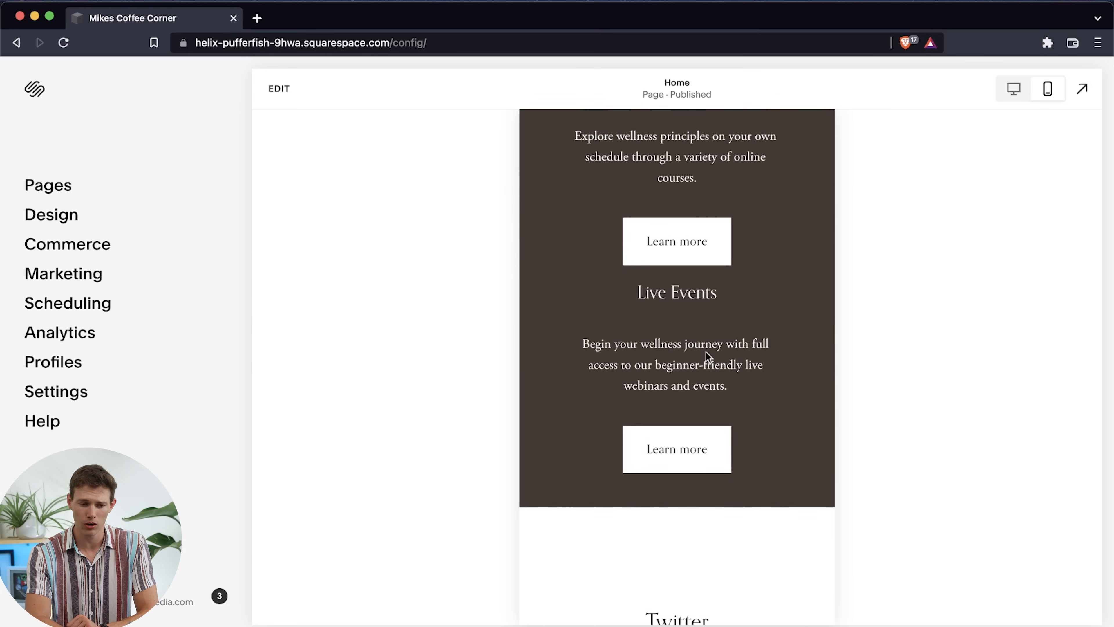
scroll(709, 356, "up", 5)
Open the Home page for editing and compare the Nutrition Guidance section's desktop layout with its mobile layout
left_click(279, 90)
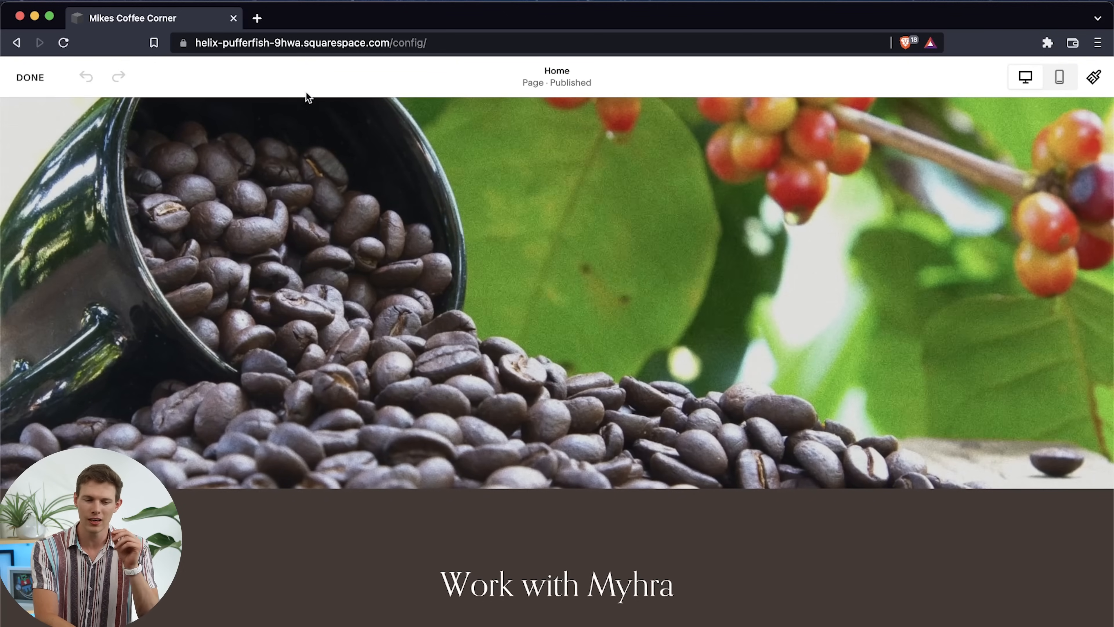
left_click(1059, 76)
mouse_move(722, 380)
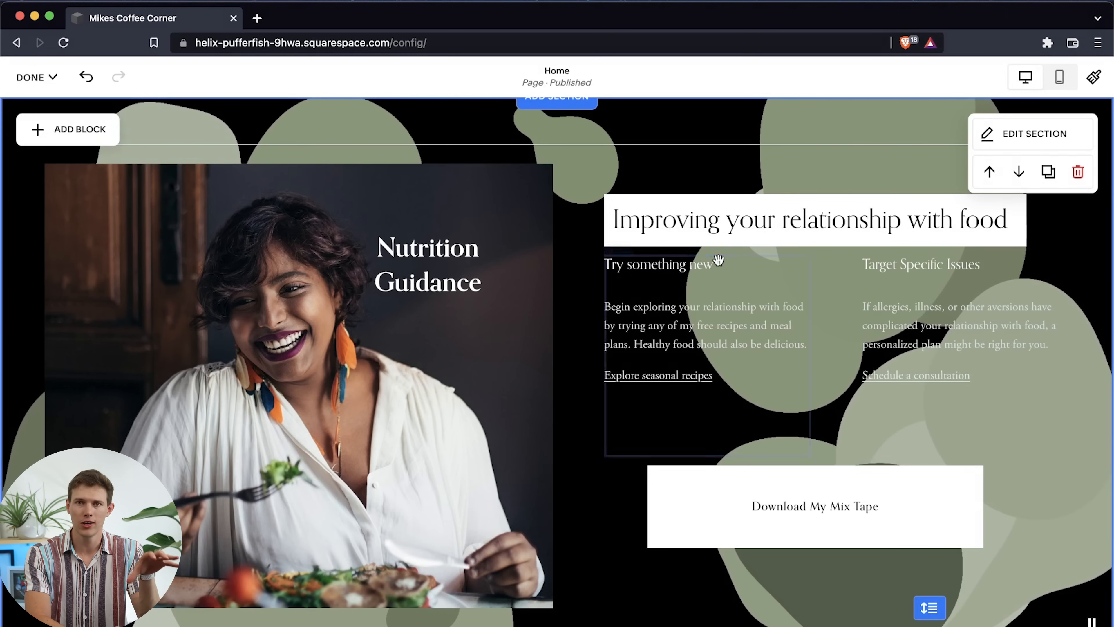
left_click(1060, 77)
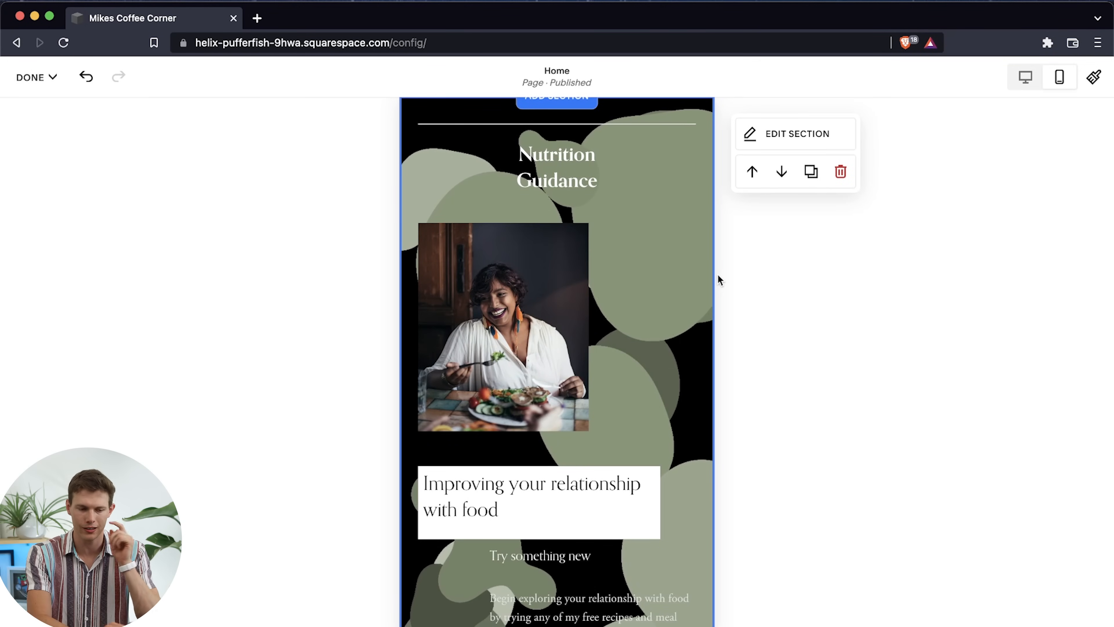
scroll(582, 316, "up", 1)
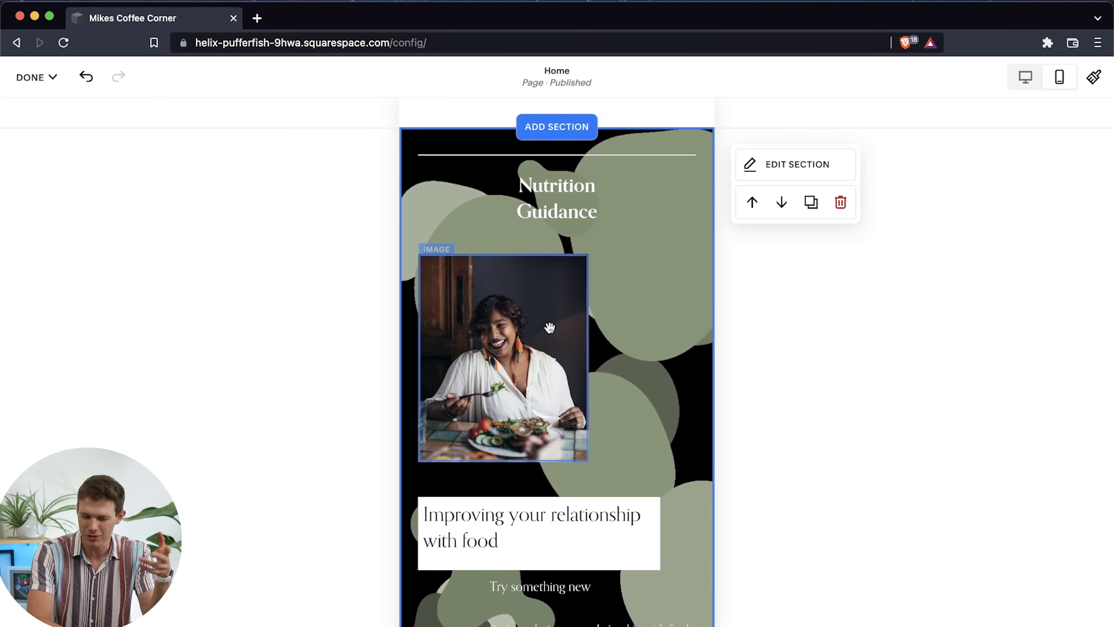
scroll(544, 417, "down", 5)
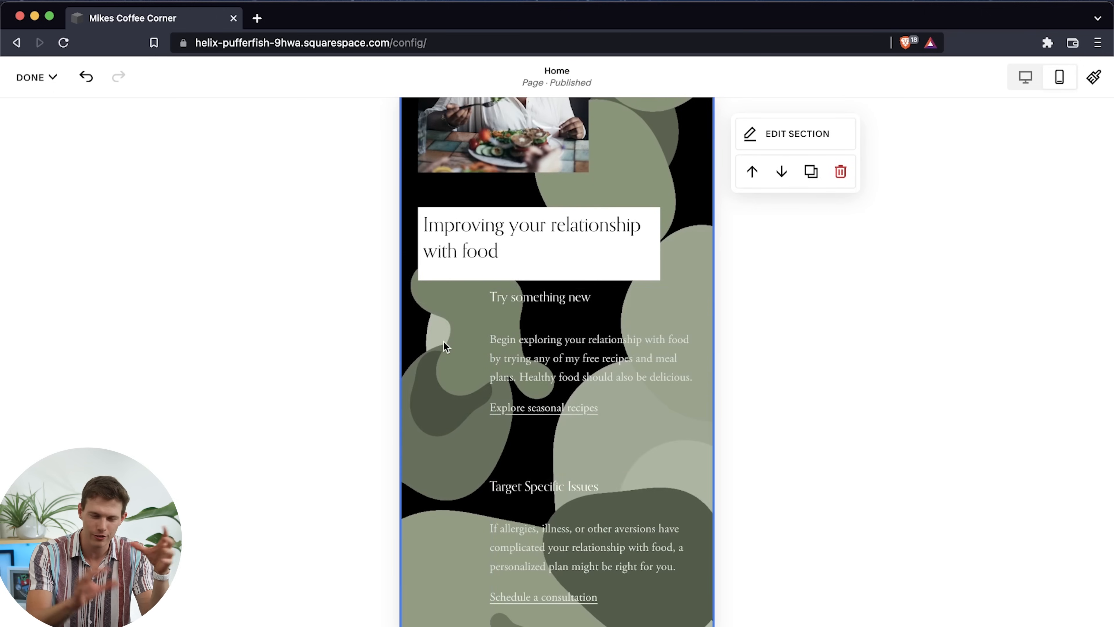
scroll(445, 346, "up", 1)
scroll(446, 347, "up", 4)
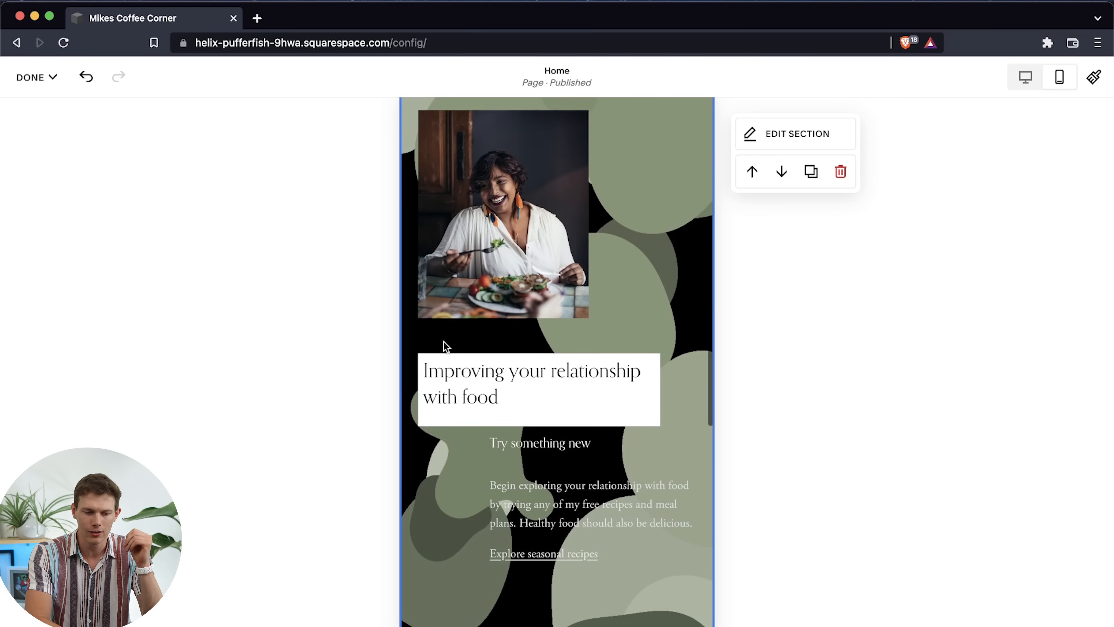
In the mobile layout, enlarge the Nutrition Guidance section's image to the full grid width and up to the section's top line, and send it backward
left_click(798, 134)
scroll(557, 396, "up", 5)
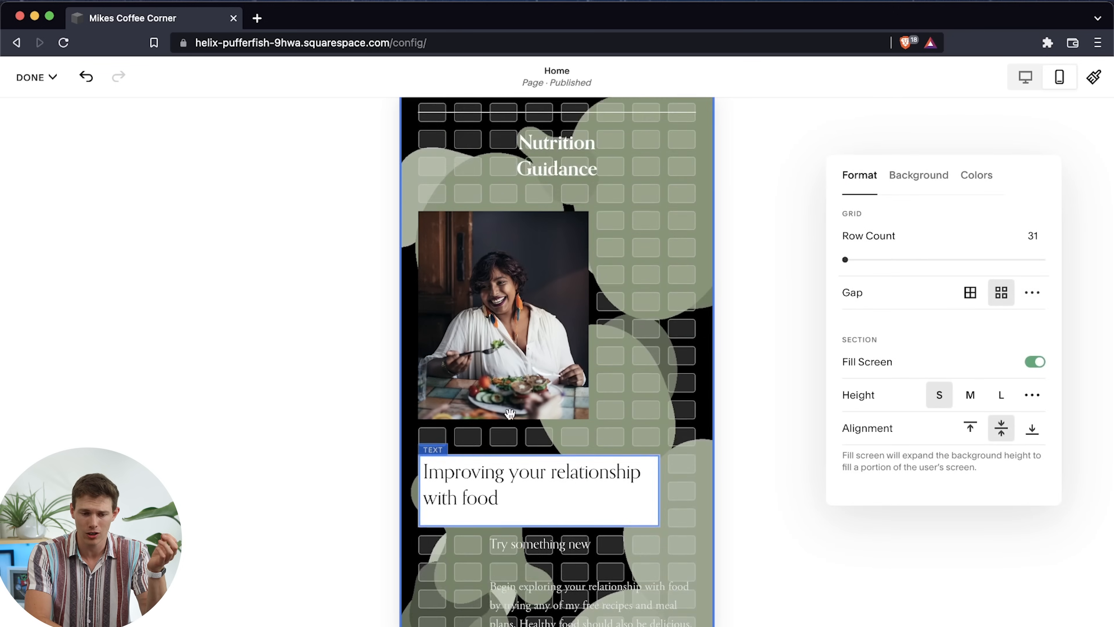
left_click(581, 386)
left_click_drag(587, 420, 691, 425)
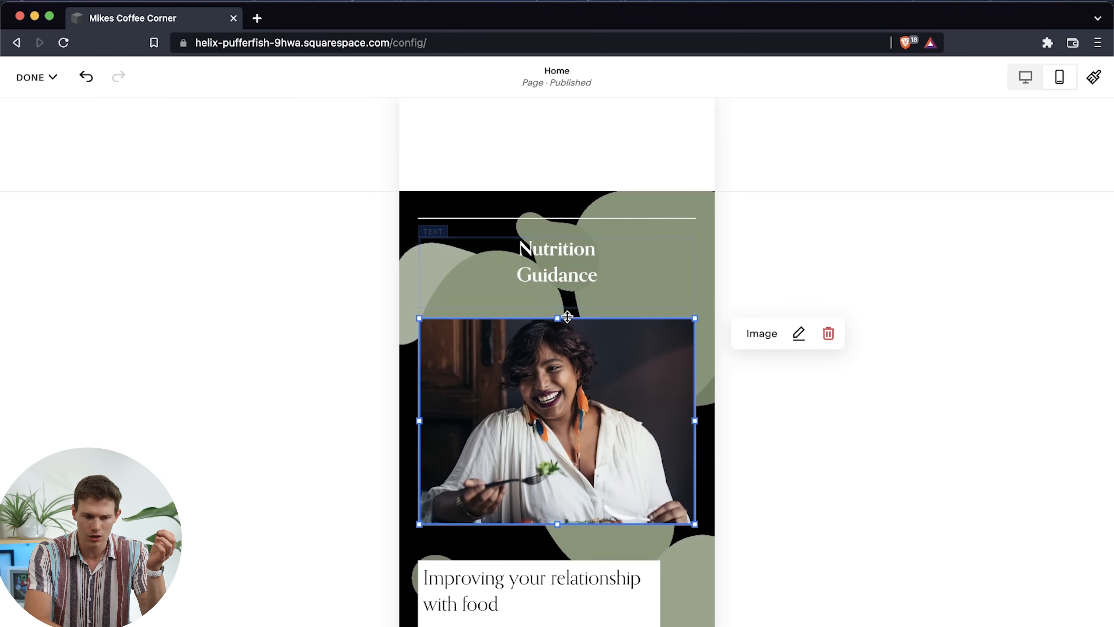
left_click_drag(558, 319, 560, 211)
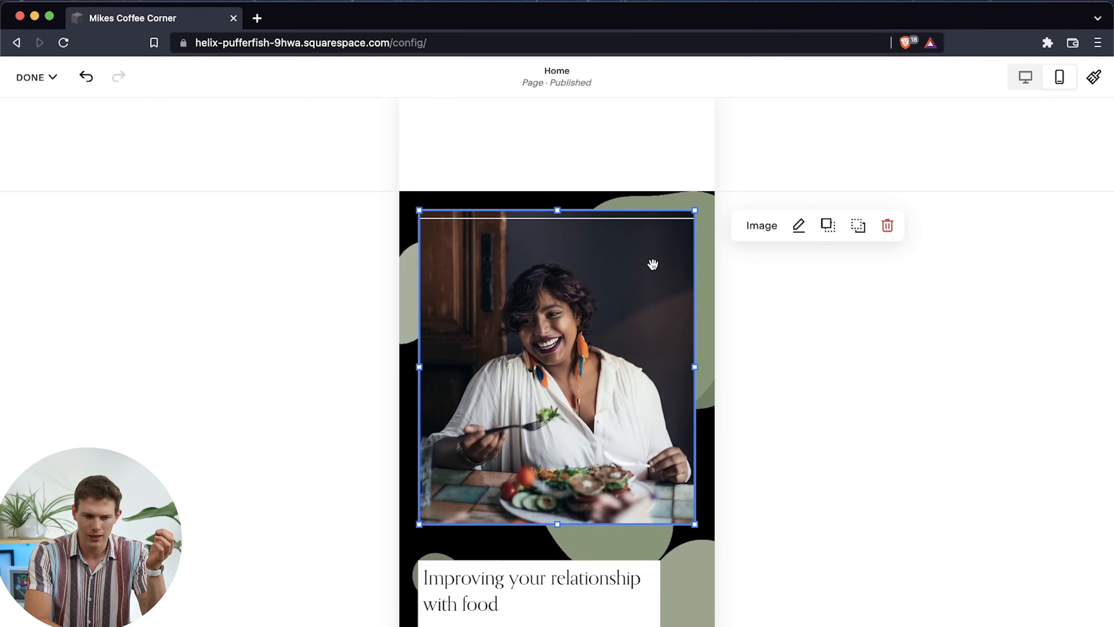
left_click(855, 232)
Reposition the Nutrition Guidance heading over the dark upper-right area of the image in the mobile layout
left_click_drag(530, 279, 627, 276)
left_click_drag(456, 271, 561, 271)
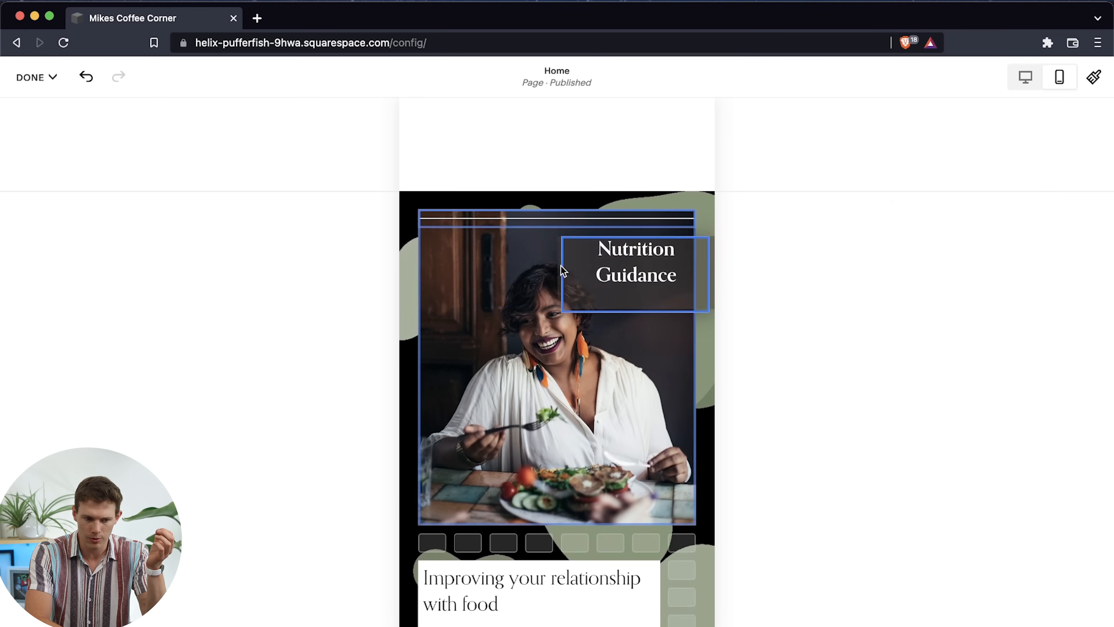
left_click(626, 274)
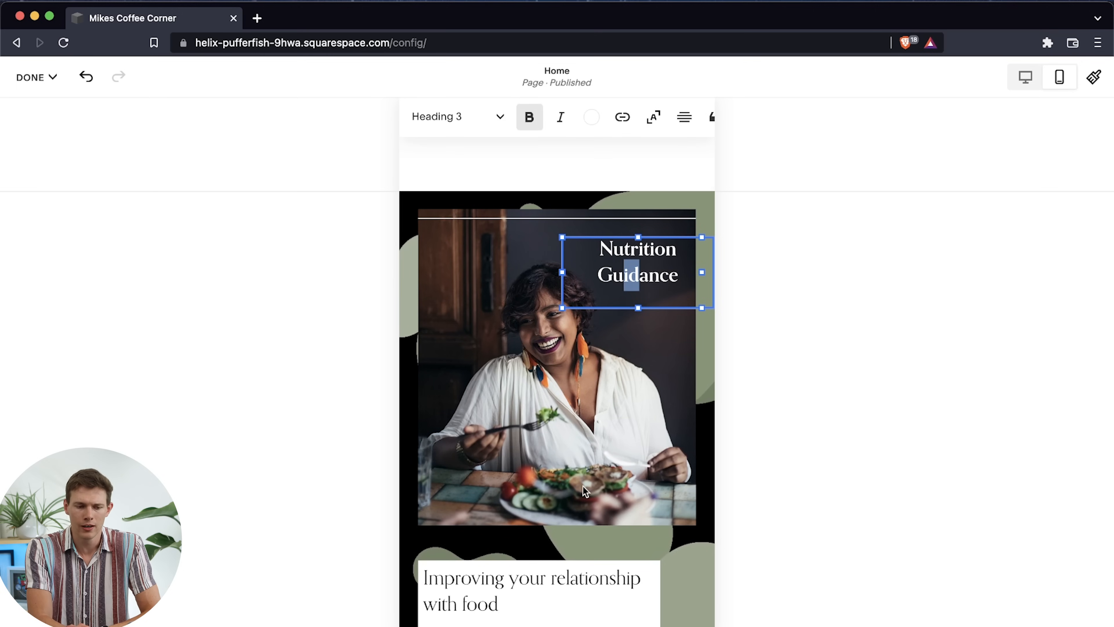
Check the section's desktop layout, and widen the "Improving your relationship with food" text block to the image's full width in the mobile layout
left_click(1024, 79)
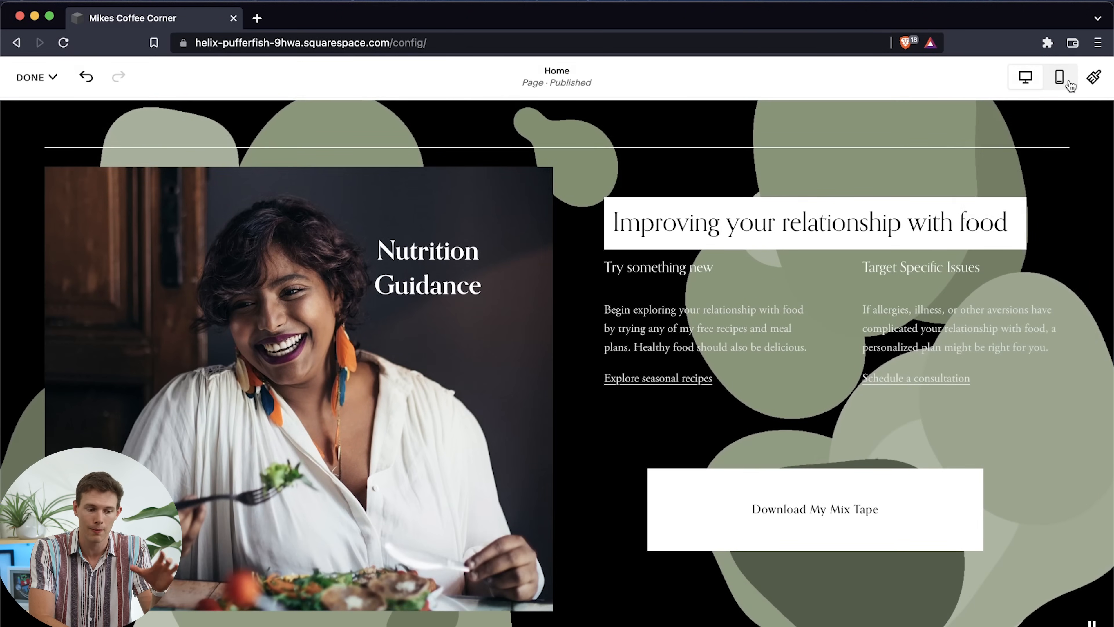
left_click(1068, 83)
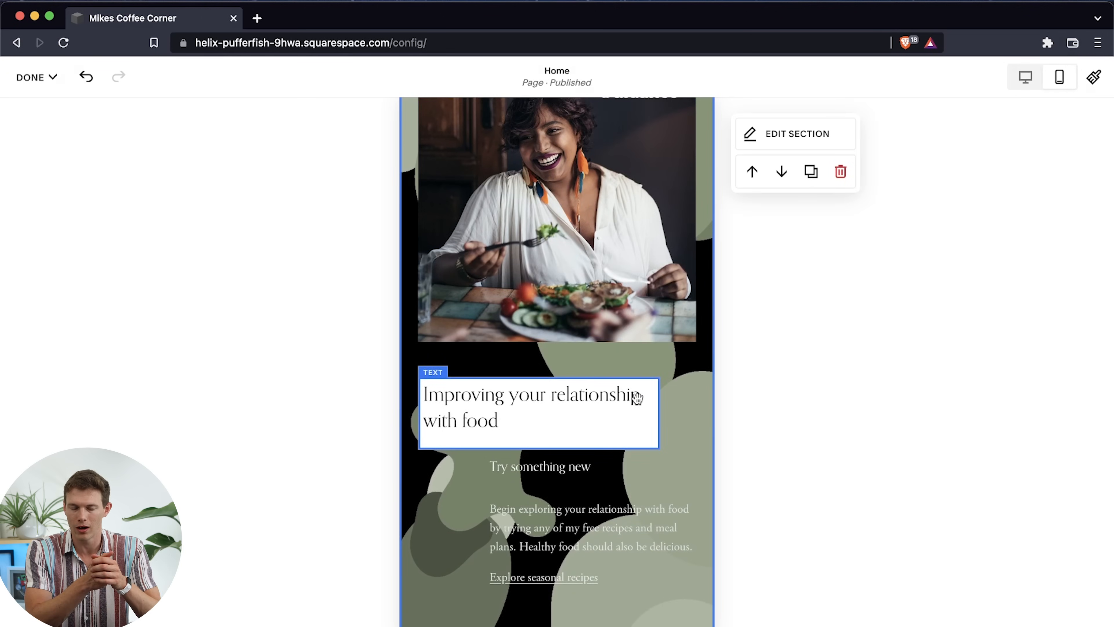
left_click(603, 402)
left_click_drag(660, 415, 695, 415)
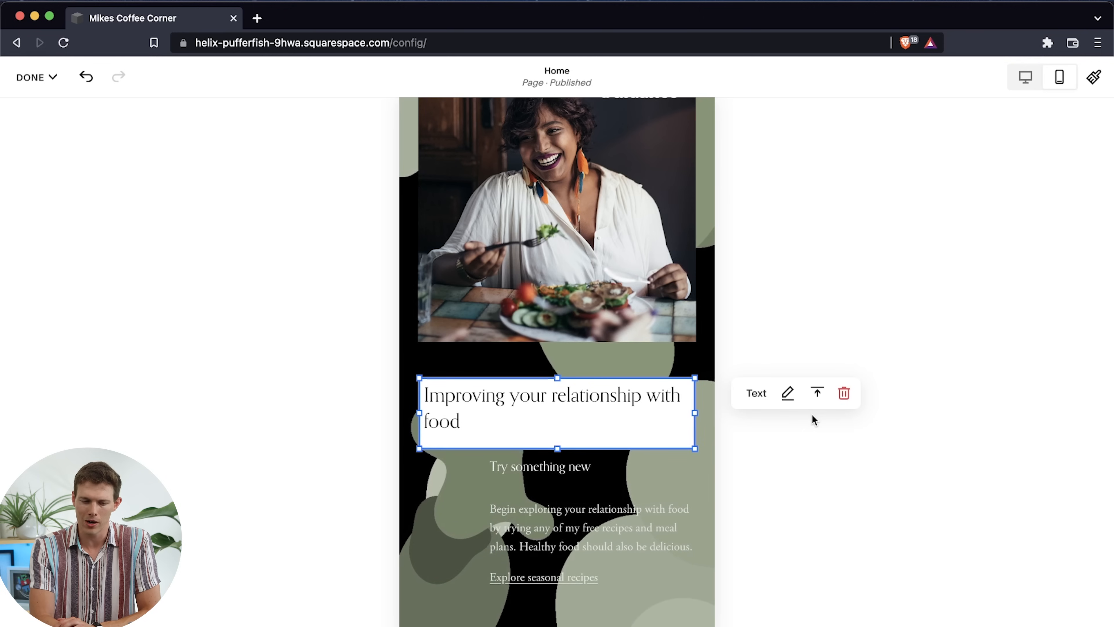
Remove the "Improving your relationship with food" text block in the mobile layout and undo the removal
left_click(844, 393)
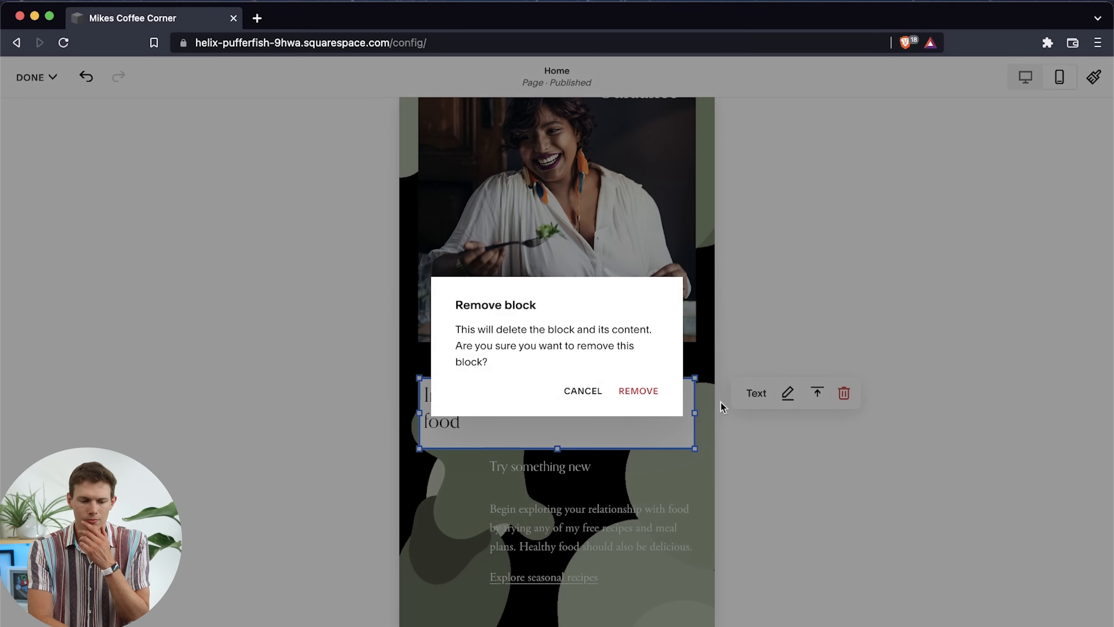
left_click(652, 396)
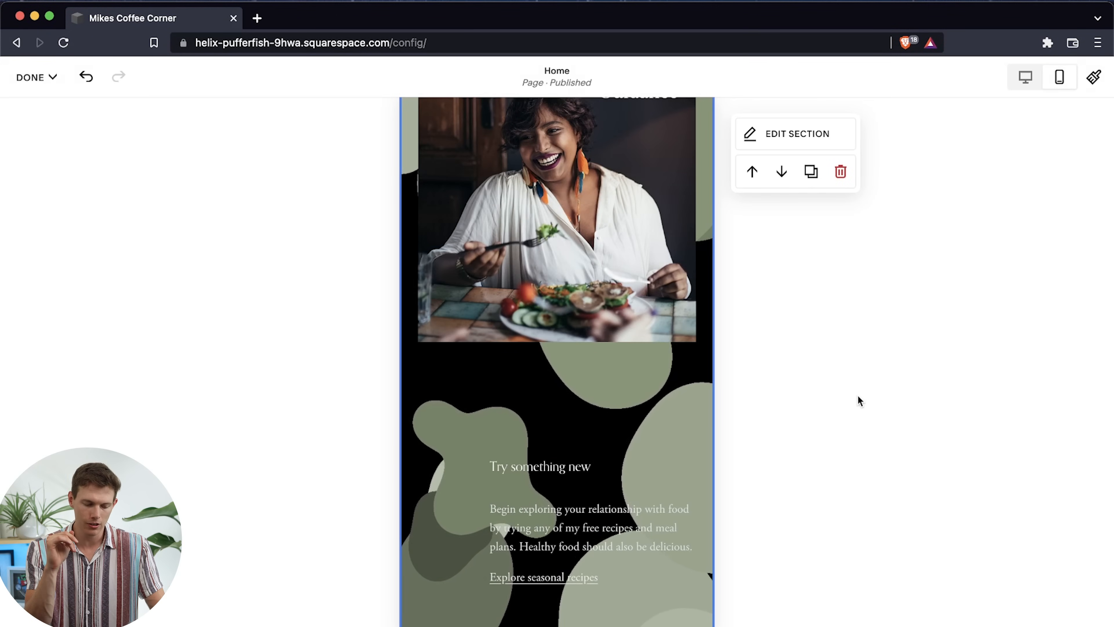
key("super+z")
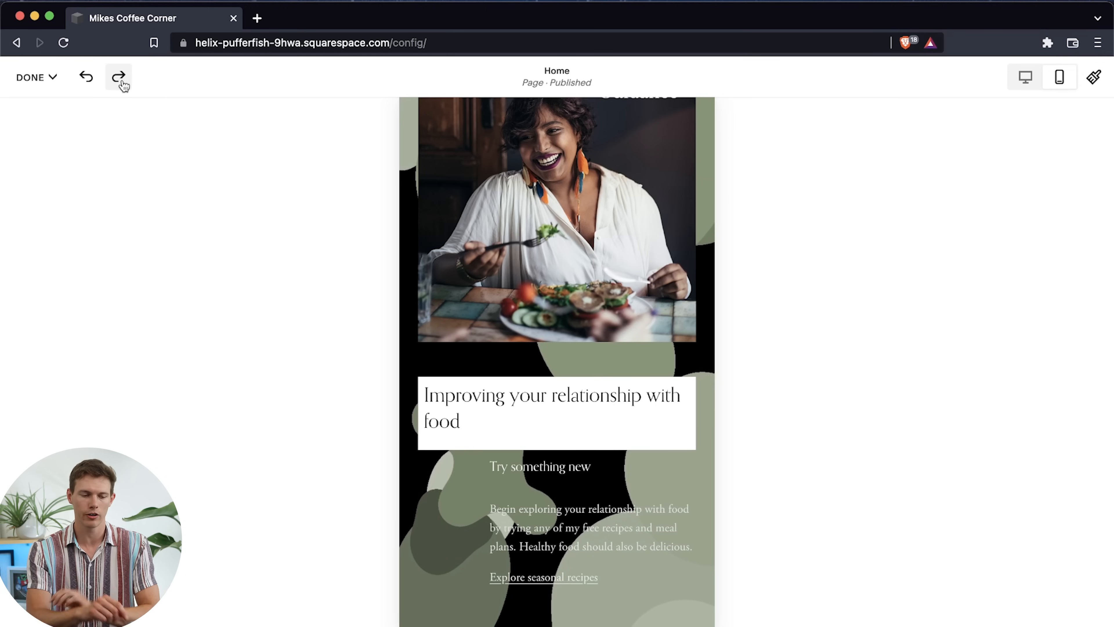
Return the Home page to desktop view and save the layout changes
scroll(841, 281, "up", 10)
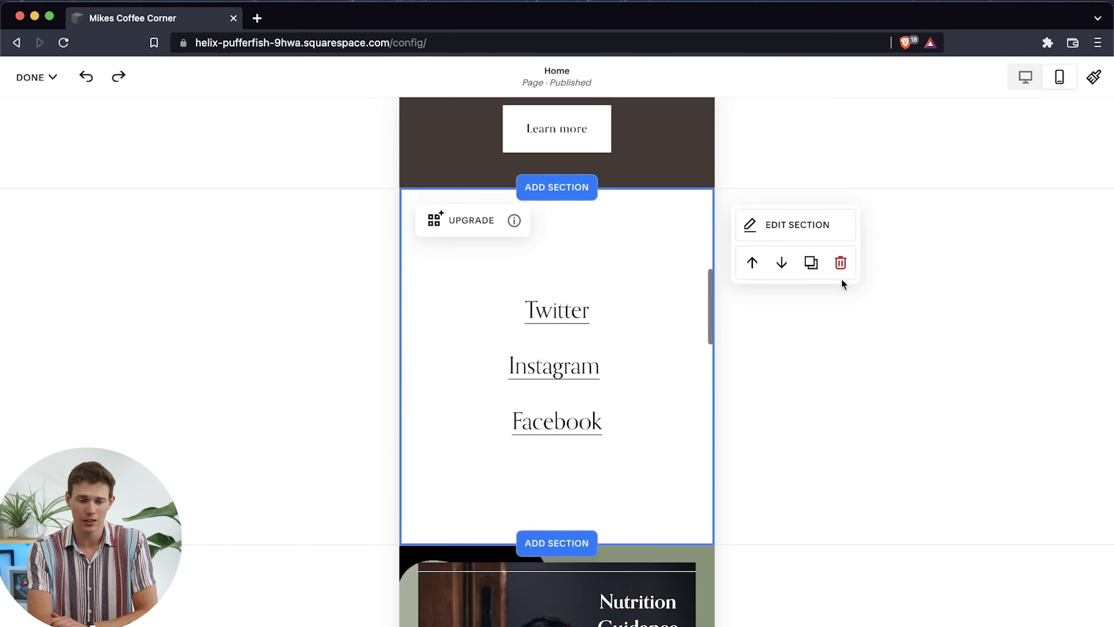
scroll(838, 231, "up", 5)
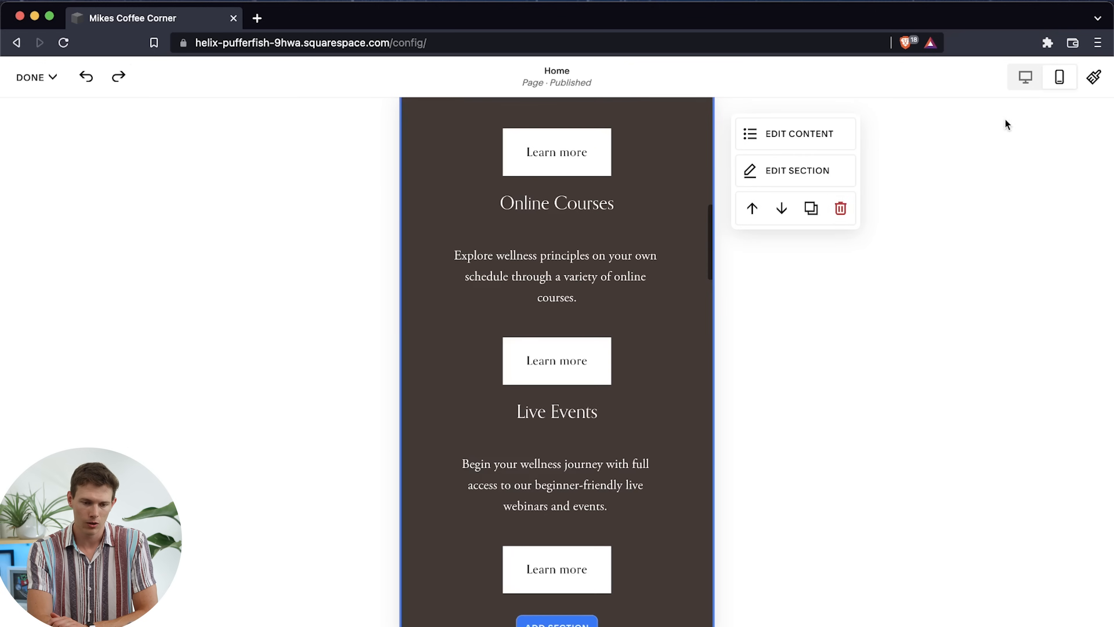
left_click(1027, 78)
left_click(37, 81)
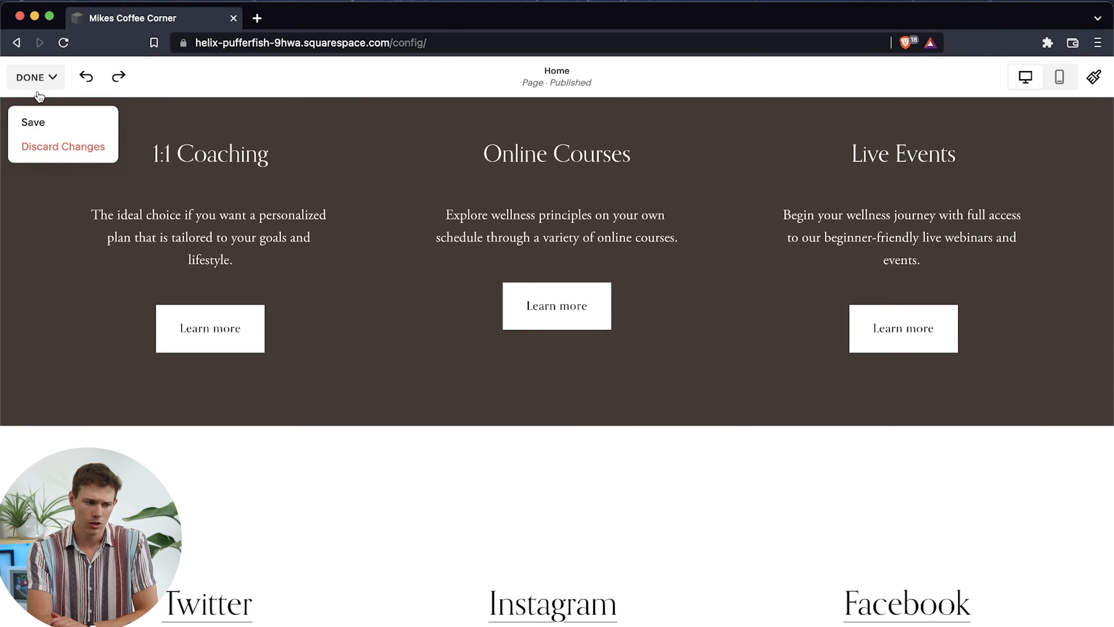
left_click(29, 123)
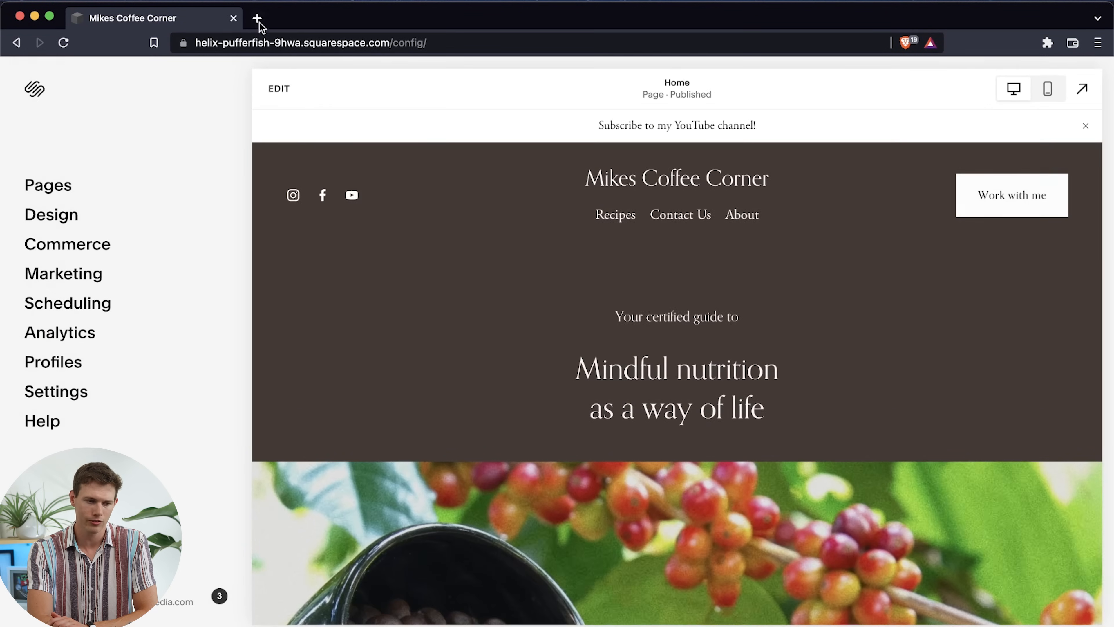
Load mikescoffeecorner.com in a new browser tab
left_click(257, 19)
type("mikeo")
key("BackSpace")
type("scoffeecorner.com")
key("Return")
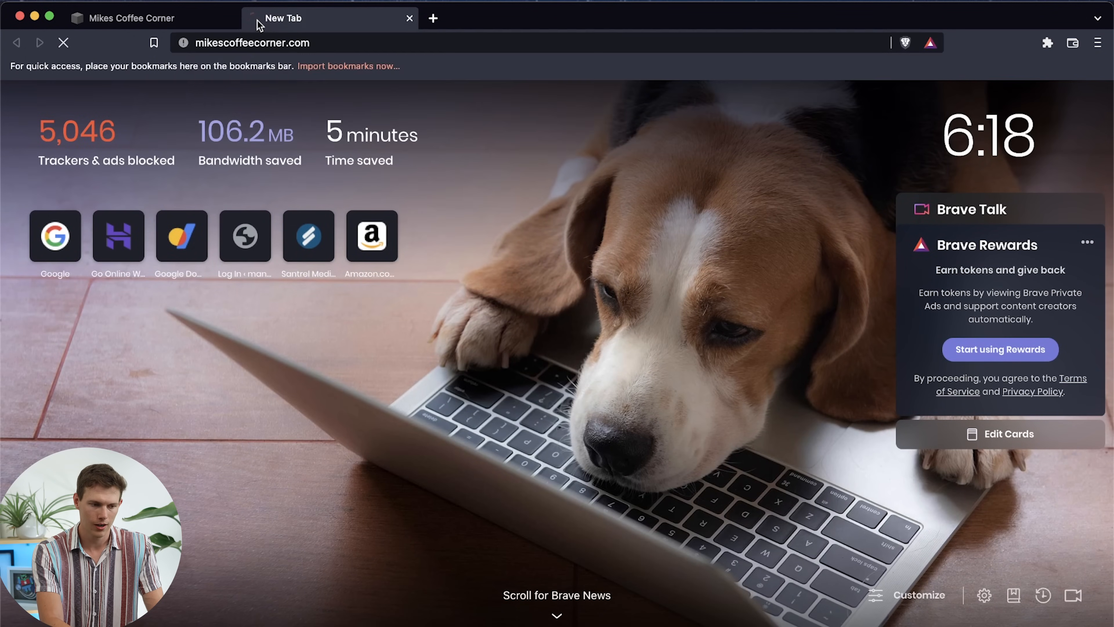